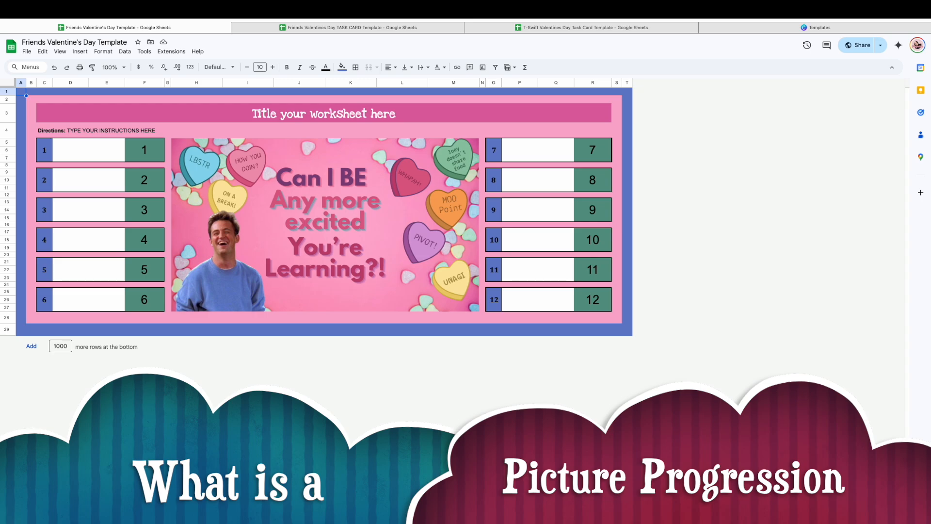
Clear the answers for all twelve questions in both answer columns of the Friends Valentine's Day Template worksheet.
{"action": "left_click_drag", "start_coordinate": [605, 153], "coordinate": [603, 292]}
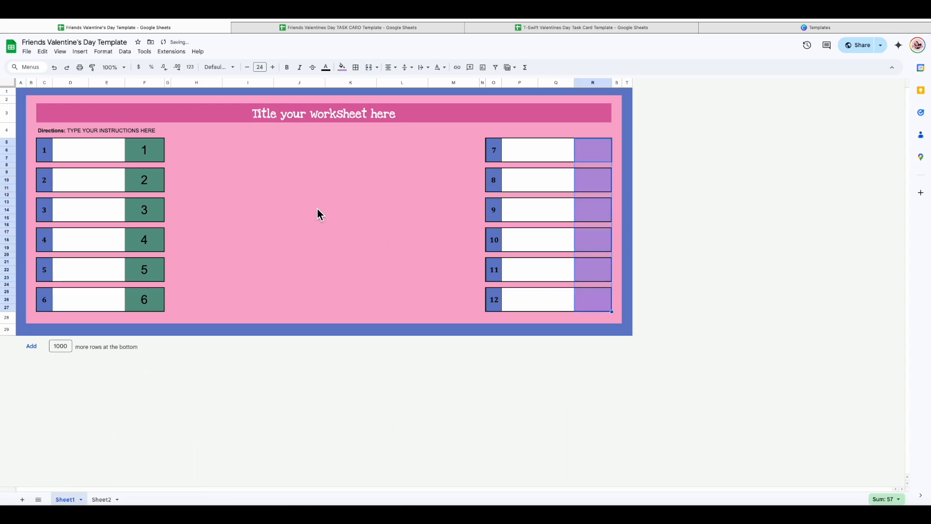
{"action": "left_click_drag", "start_coordinate": [135, 151], "coordinate": [141, 301]}
{"action": "key", "text": "Delete"}
{"action": "left_click", "coordinate": [338, 367]}
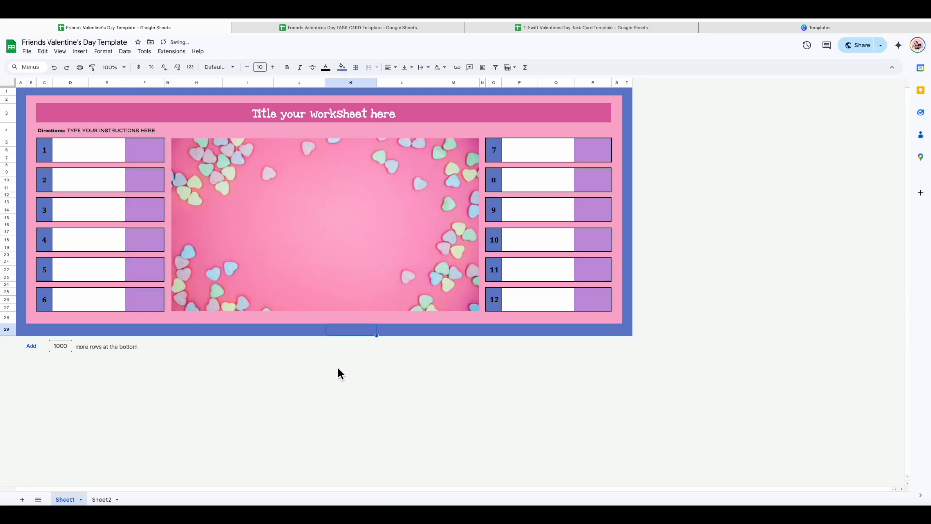
Enter 1 and 2 as the answers to questions 1 and 2.
{"action": "left_click", "coordinate": [136, 153]}
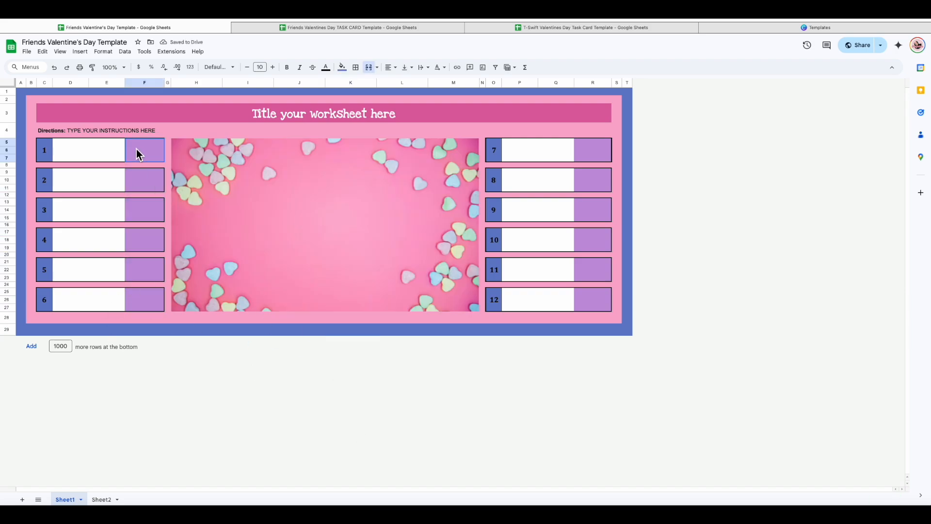
{"action": "type", "text": "1"}
{"action": "key", "text": "Return"}
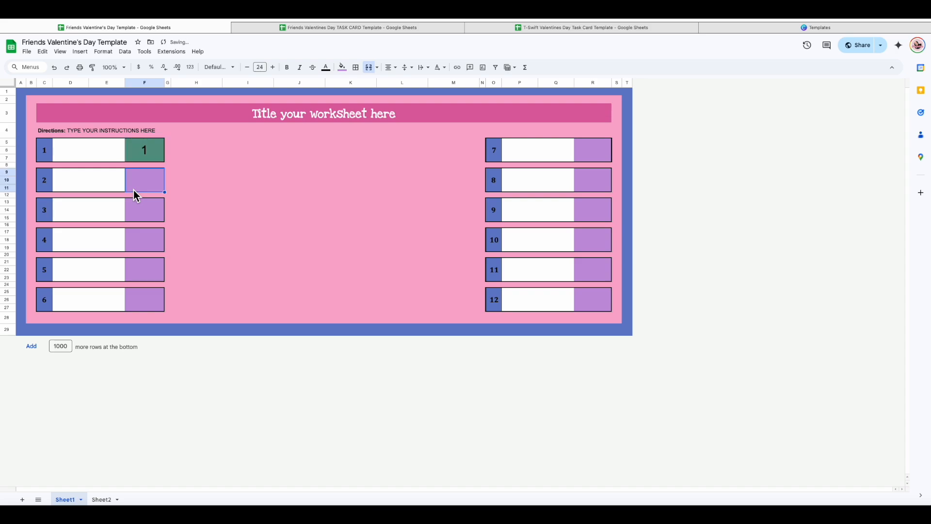
{"action": "type", "text": "2"}
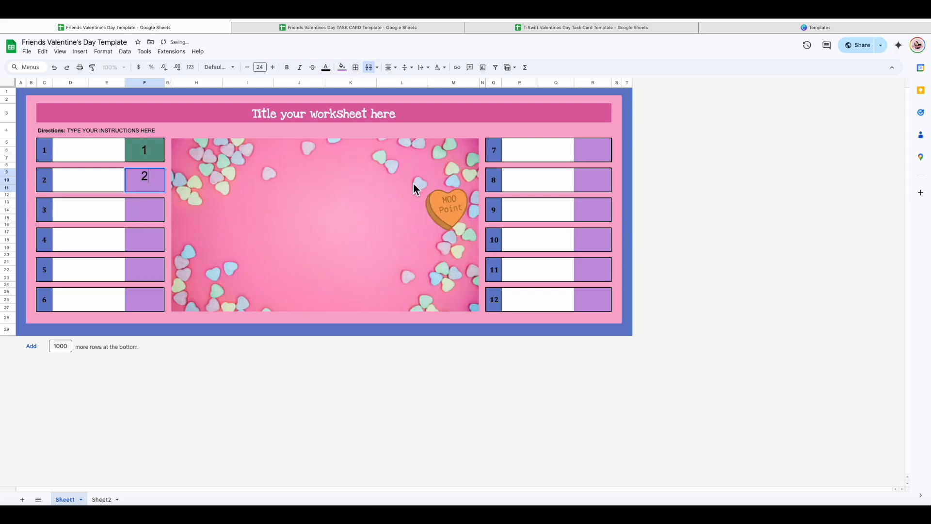
{"action": "left_click", "coordinate": [141, 214]}
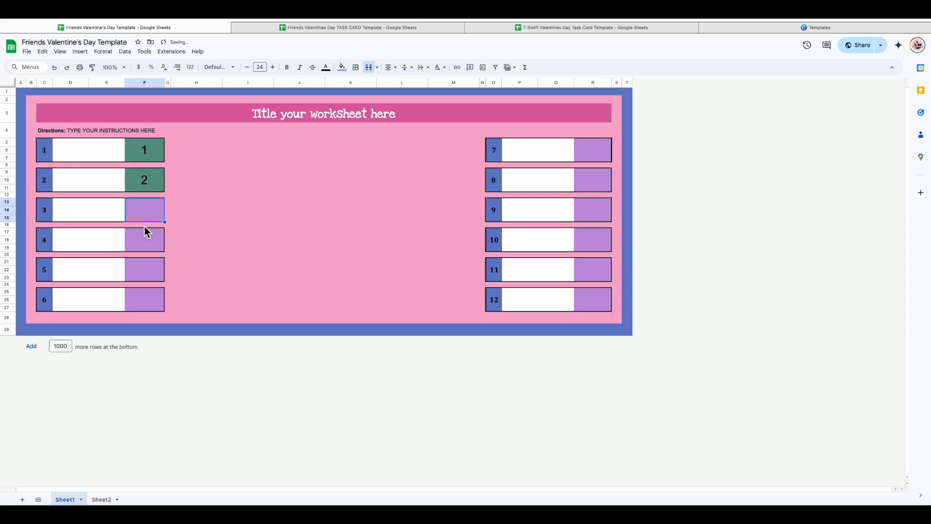
Try 3 as the answer to question 4, clear it, and enter 3 as the answer to question 3.
{"action": "left_click", "coordinate": [144, 247]}
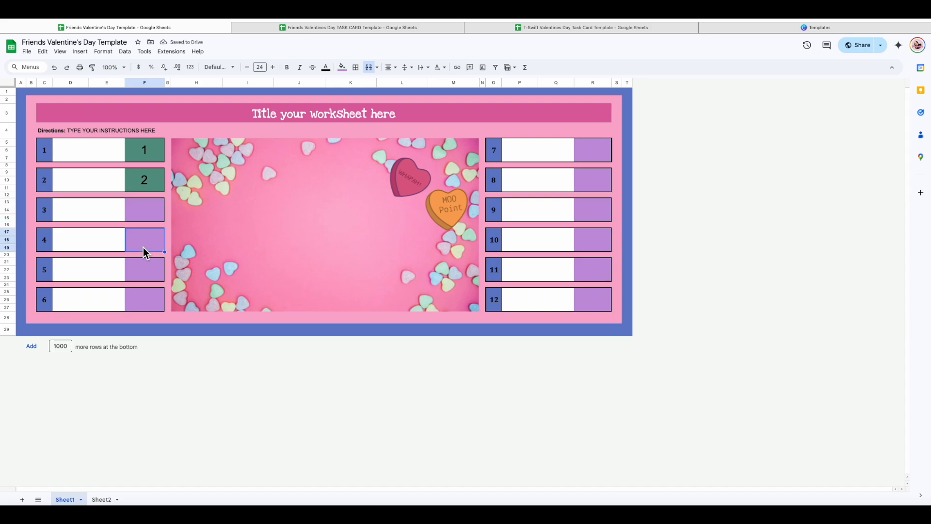
{"action": "type", "text": "3"}
{"action": "key", "text": "Return"}
{"action": "key", "text": "Delete"}
{"action": "left_click", "coordinate": [153, 216]}
{"action": "type", "text": "3"}
{"action": "left_click", "coordinate": [143, 249]}
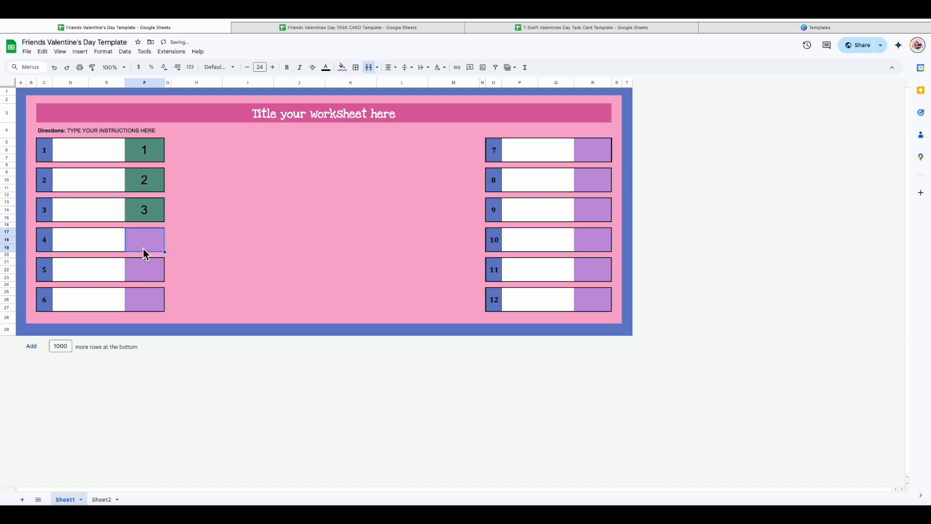
Enter 4 and 5 as the answers to questions 4 and 5.
{"action": "type", "text": "4"}
{"action": "left_click", "coordinate": [153, 270]}
{"action": "type", "text": "5"}
{"action": "left_click", "coordinate": [154, 299]}
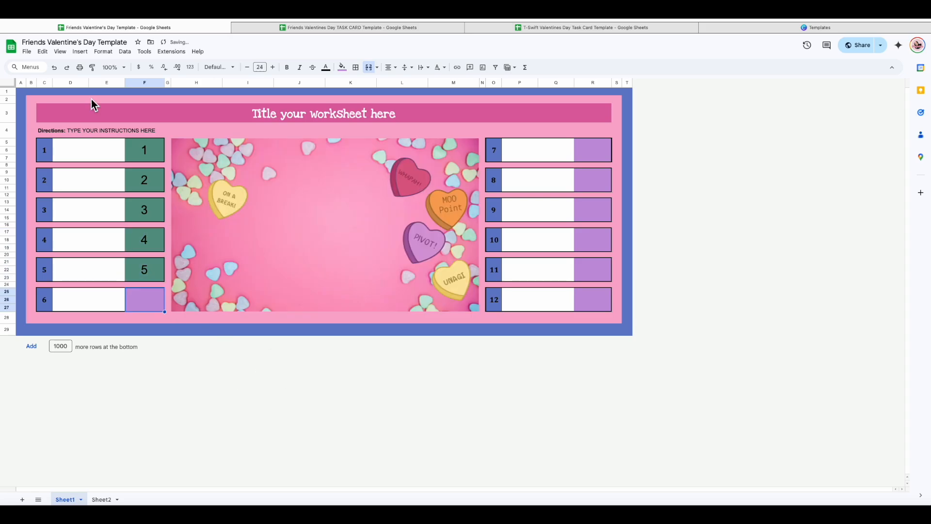
Undo the answer entries and the clearing of both answer columns to restore the completed worksheet.
{"action": "left_click", "coordinate": [55, 68]}
{"action": "left_click", "coordinate": [55, 67]}
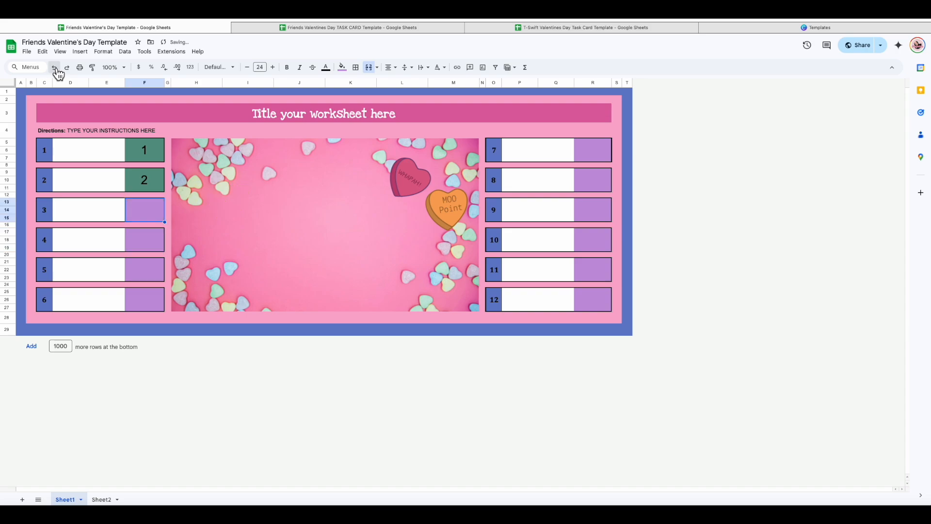
{"action": "left_click", "coordinate": [54, 68]}
{"action": "left_click", "coordinate": [55, 67]}
{"action": "left_click", "coordinate": [55, 68]}
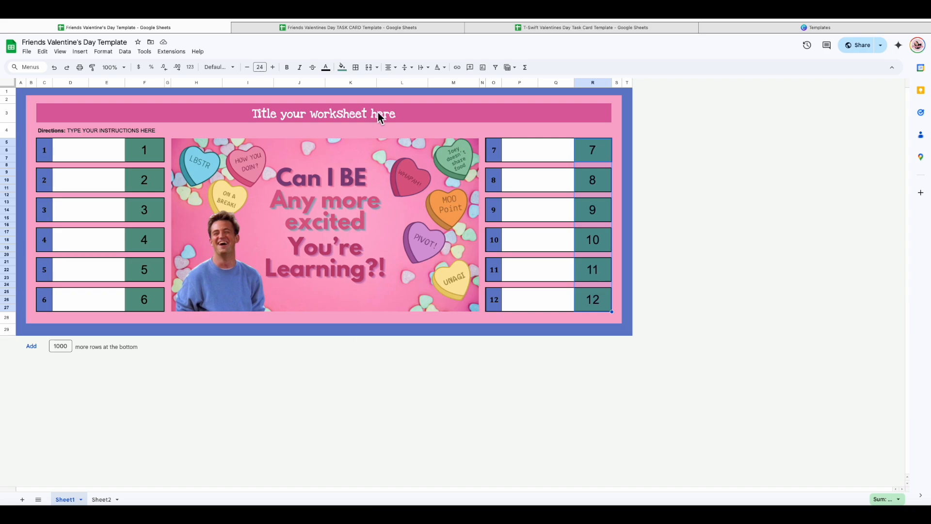
Show Task Card 2 in the Friends Valentines Day TASK CARD Template and return its selector to Choose a Task Card.
{"action": "left_click", "coordinate": [251, 30]}
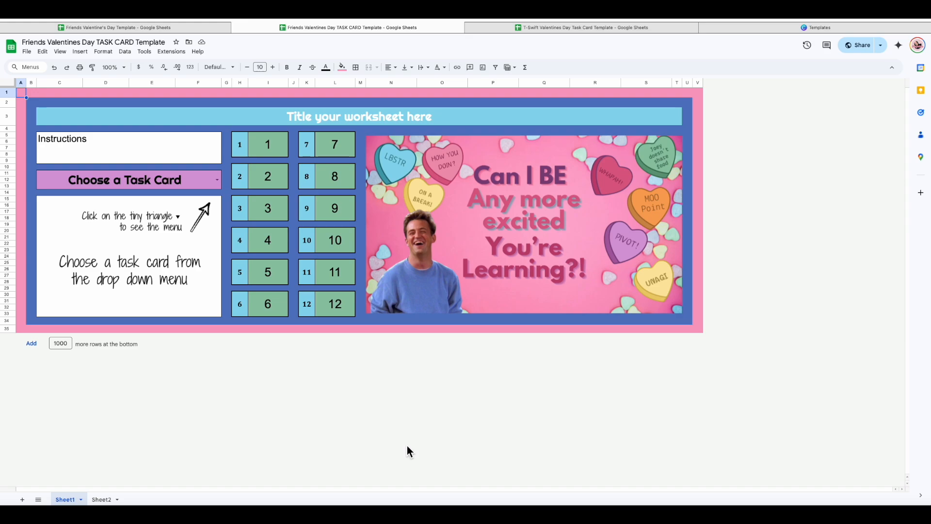
{"action": "left_click", "coordinate": [216, 179]}
{"action": "left_click", "coordinate": [75, 218]}
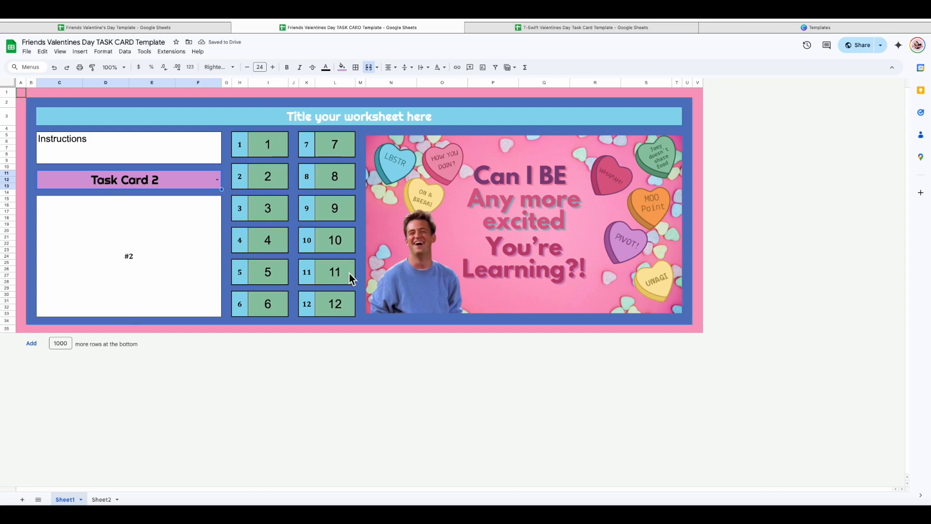
{"action": "left_click", "coordinate": [219, 179]}
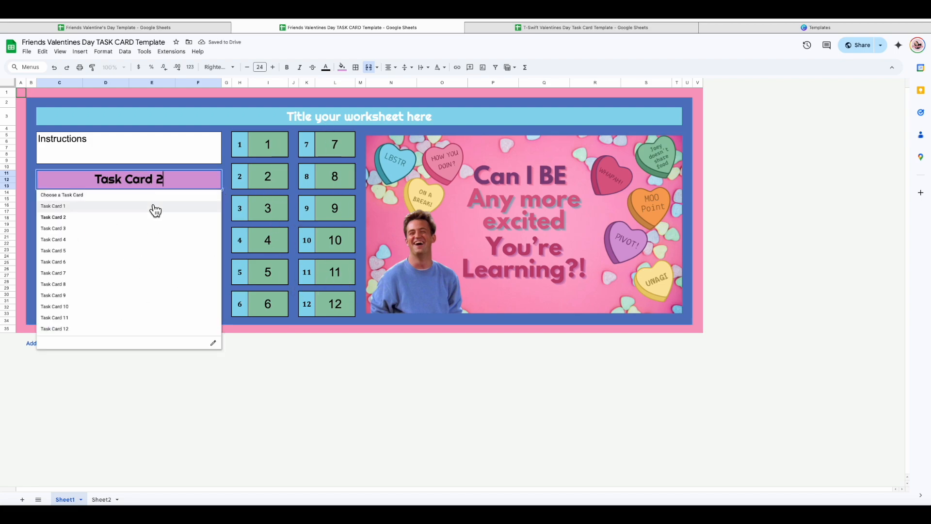
{"action": "left_click", "coordinate": [119, 196]}
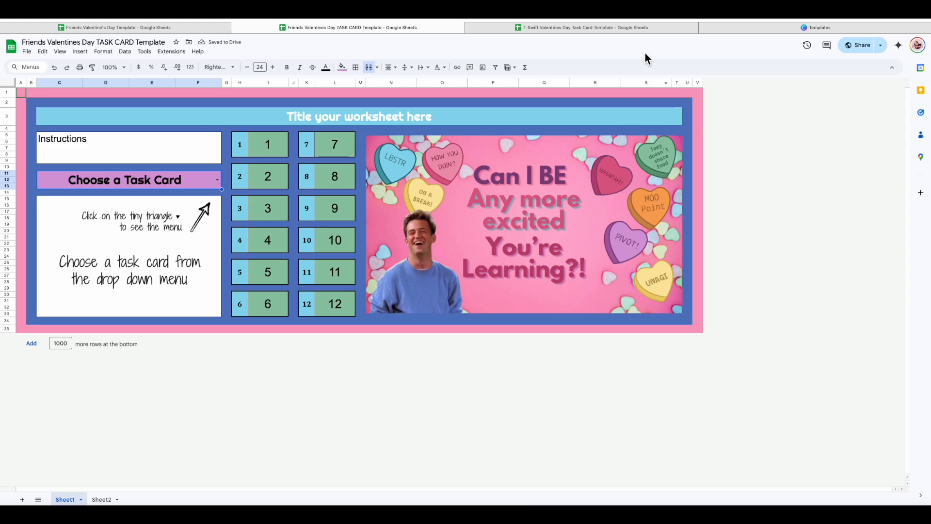
View the T-Swift Valentines Day Task Card Template, and switch to Canva to search its templates for "valentines day".
{"action": "left_click", "coordinate": [624, 24]}
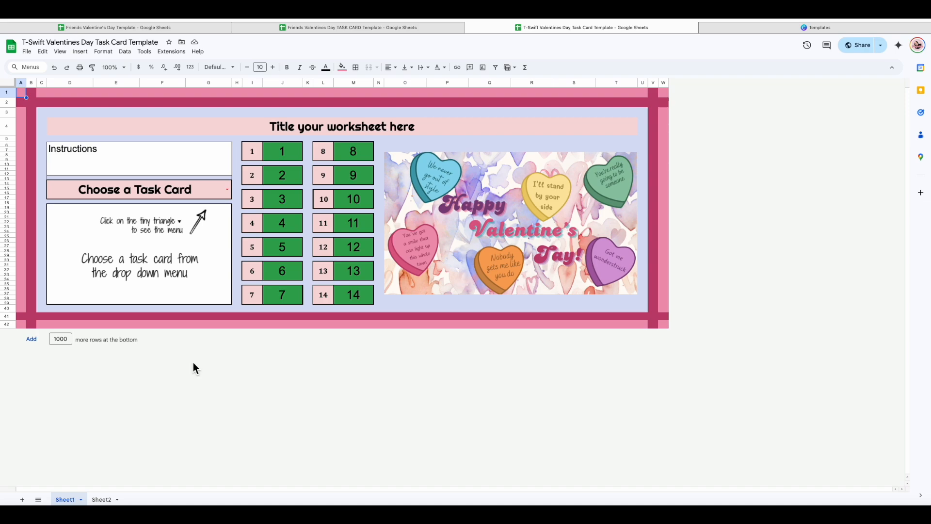
{"action": "left_click", "coordinate": [754, 30]}
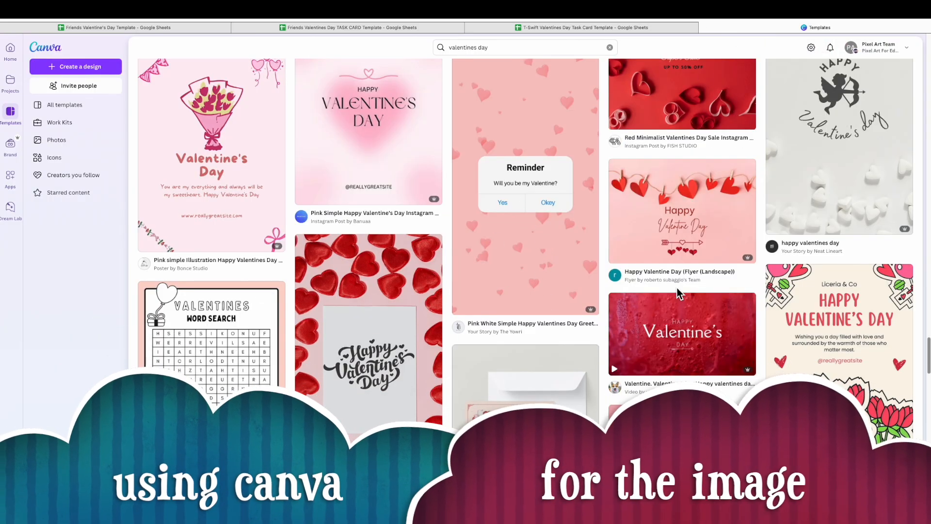
{"action": "scroll", "coordinate": [641, 285], "scroll_direction": "up", "scroll_amount": 3}
{"action": "scroll", "coordinate": [642, 290], "scroll_direction": "up", "scroll_amount": 10}
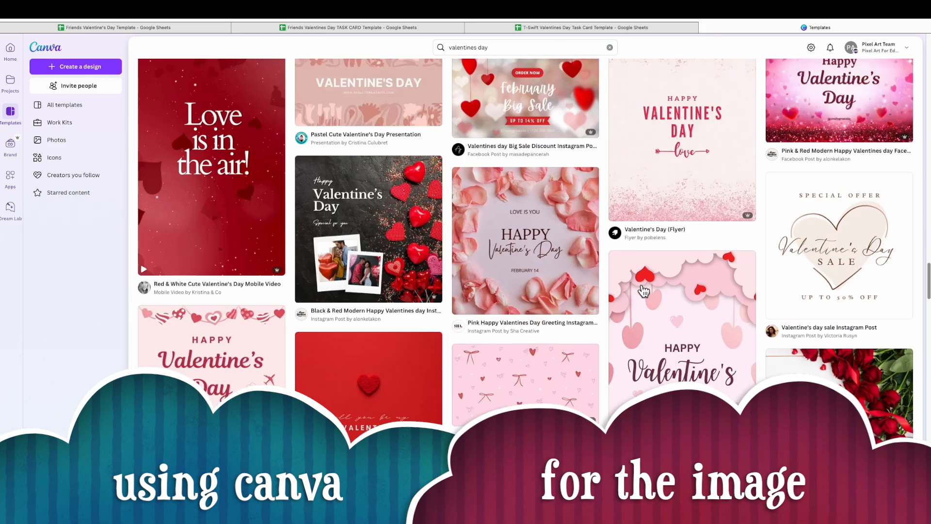
{"action": "scroll", "coordinate": [643, 290], "scroll_direction": "up", "scroll_amount": 15}
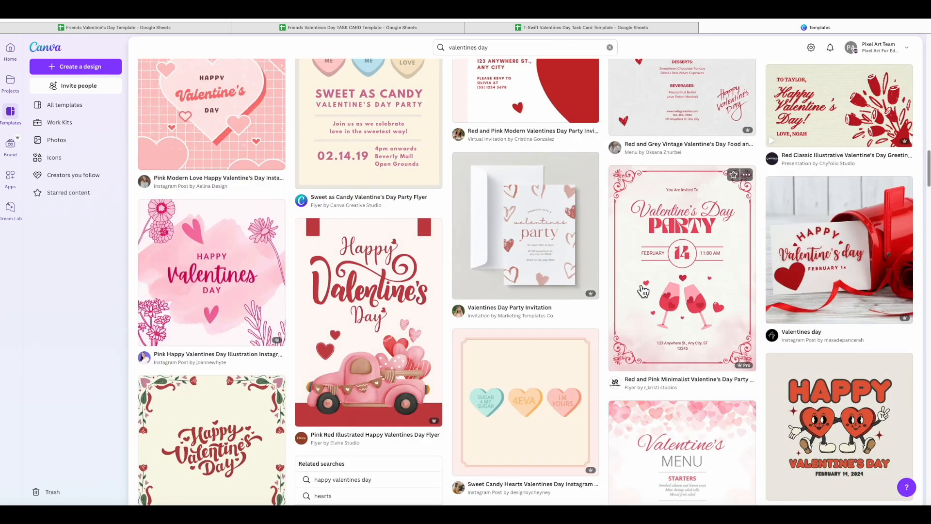
{"action": "scroll", "coordinate": [630, 296], "scroll_direction": "up", "scroll_amount": 10}
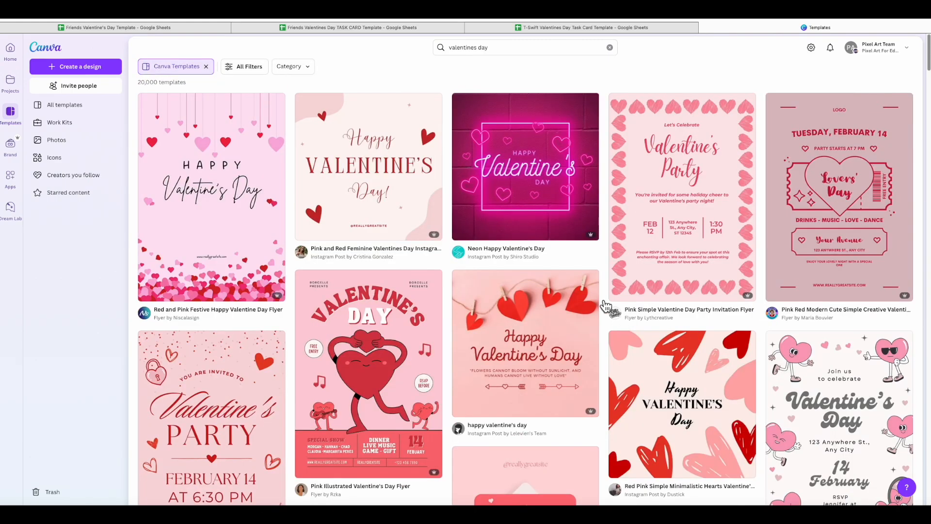
{"action": "left_click", "coordinate": [508, 47]}
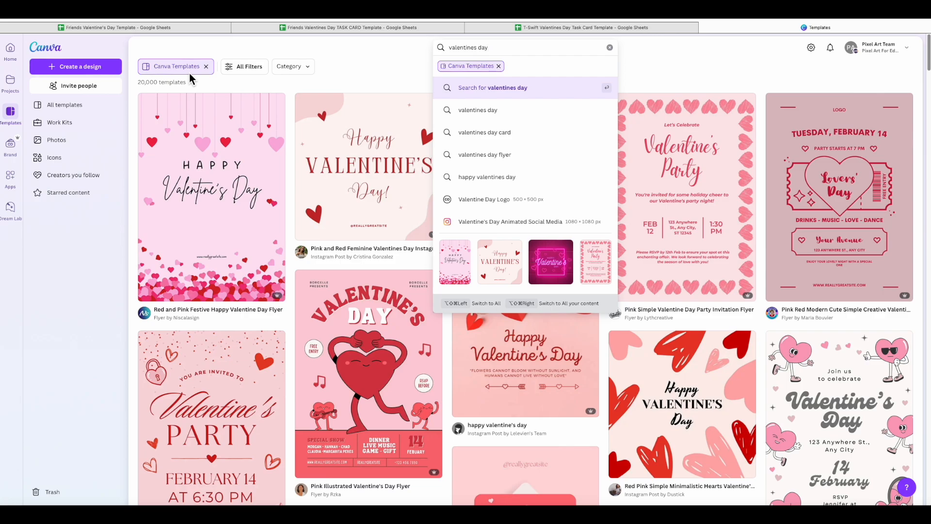
{"action": "key", "text": "Return"}
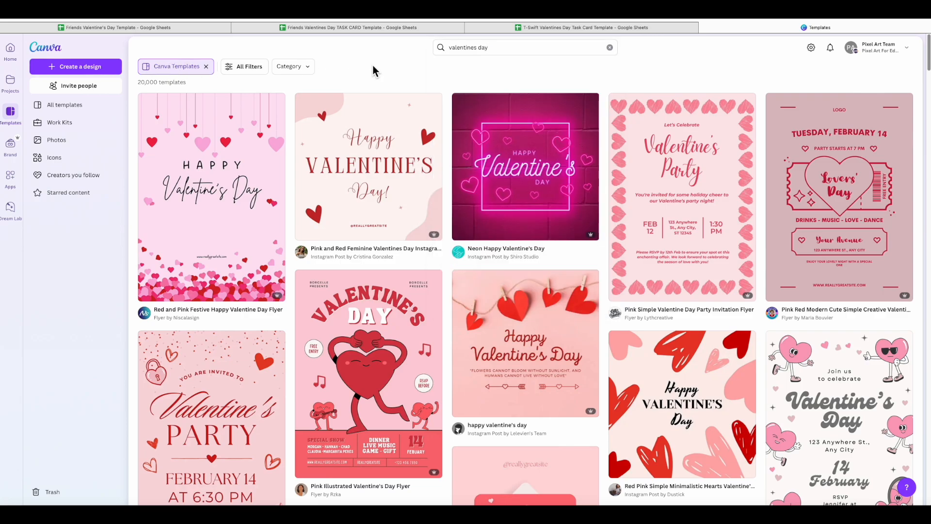
Choose the Colorful Candy Valentines Day Card from the Valentine's template results and open it for customizing.
{"action": "scroll", "coordinate": [628, 333], "scroll_direction": "down", "scroll_amount": 7}
{"action": "scroll", "coordinate": [628, 335], "scroll_direction": "down", "scroll_amount": 10}
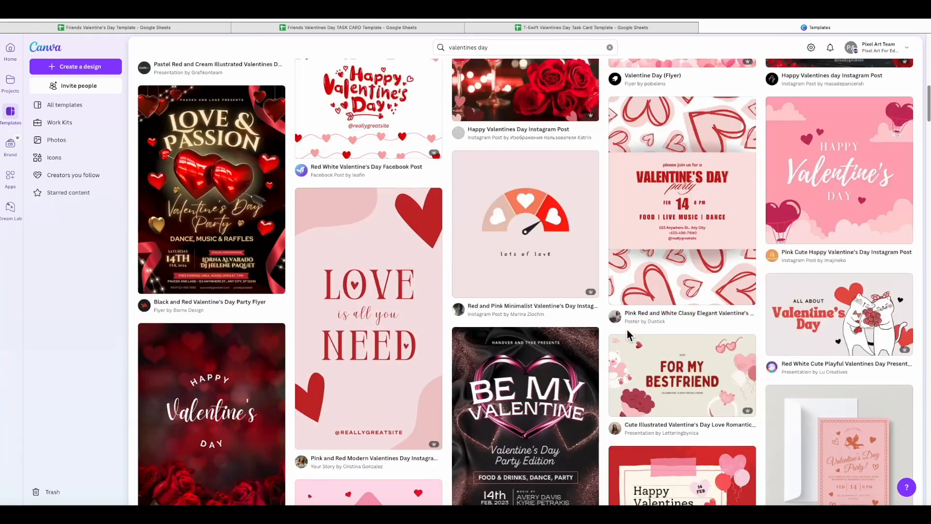
{"action": "scroll", "coordinate": [629, 336], "scroll_direction": "down", "scroll_amount": 10}
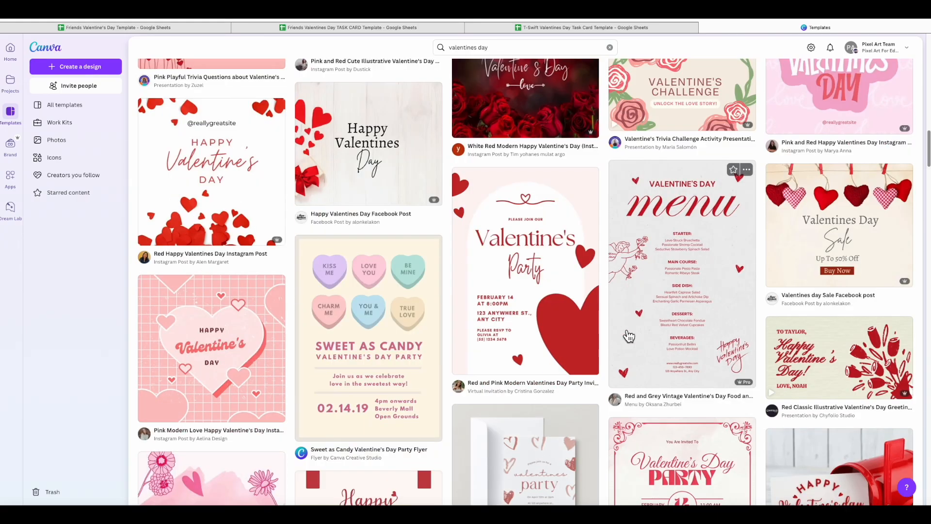
{"action": "scroll", "coordinate": [629, 335], "scroll_direction": "down", "scroll_amount": 15}
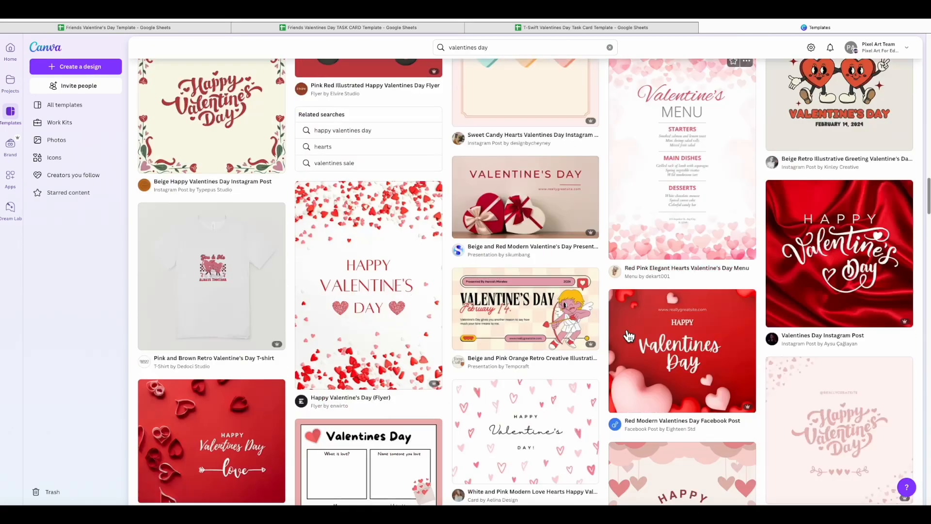
{"action": "scroll", "coordinate": [629, 336], "scroll_direction": "down", "scroll_amount": 15}
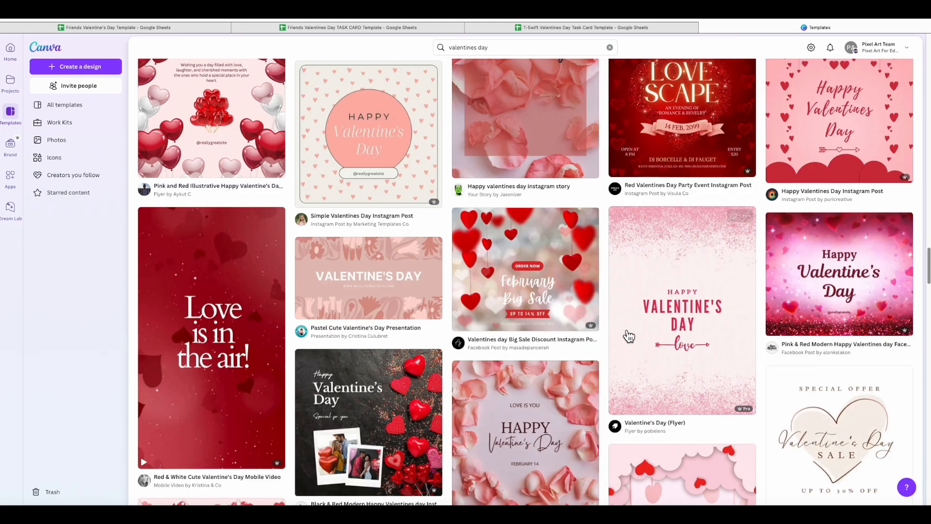
{"action": "scroll", "coordinate": [629, 335], "scroll_direction": "down", "scroll_amount": 15}
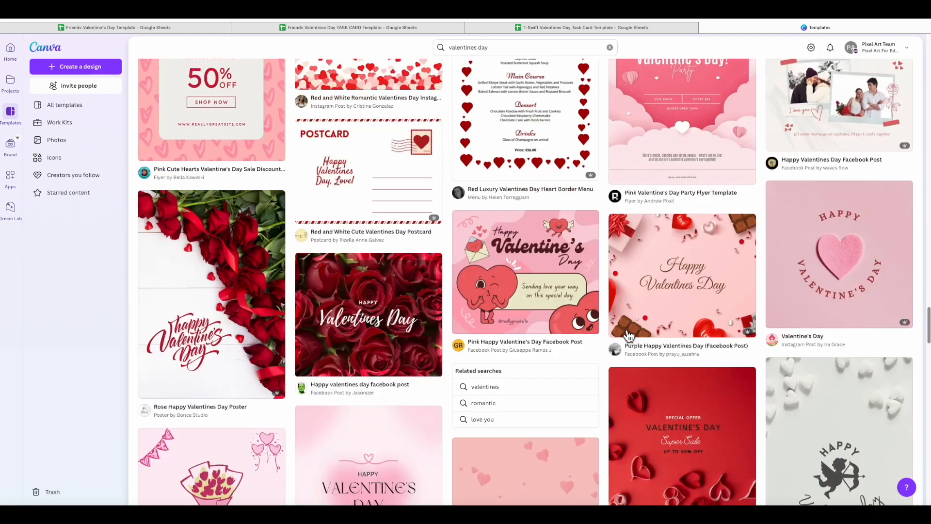
{"action": "scroll", "coordinate": [629, 335], "scroll_direction": "down", "scroll_amount": 15}
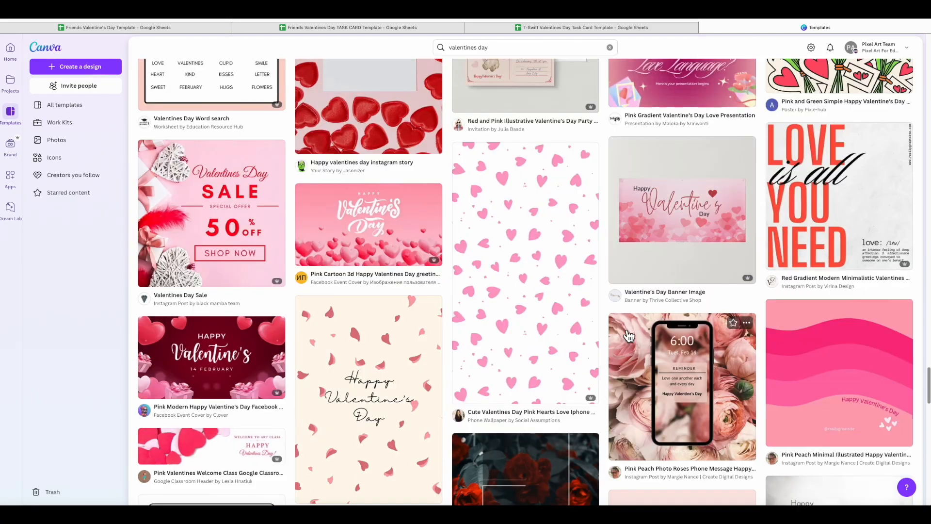
{"action": "scroll", "coordinate": [629, 335], "scroll_direction": "down", "scroll_amount": 6}
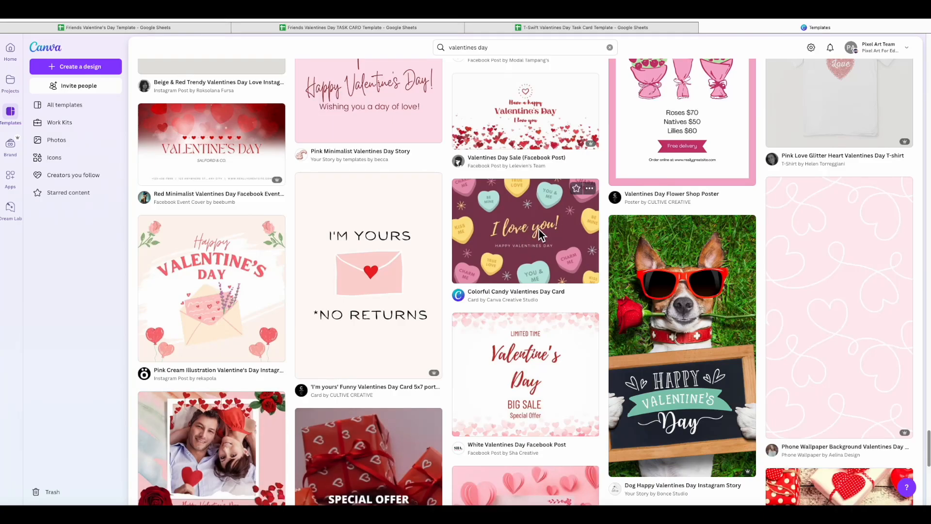
{"action": "left_click", "coordinate": [538, 233]}
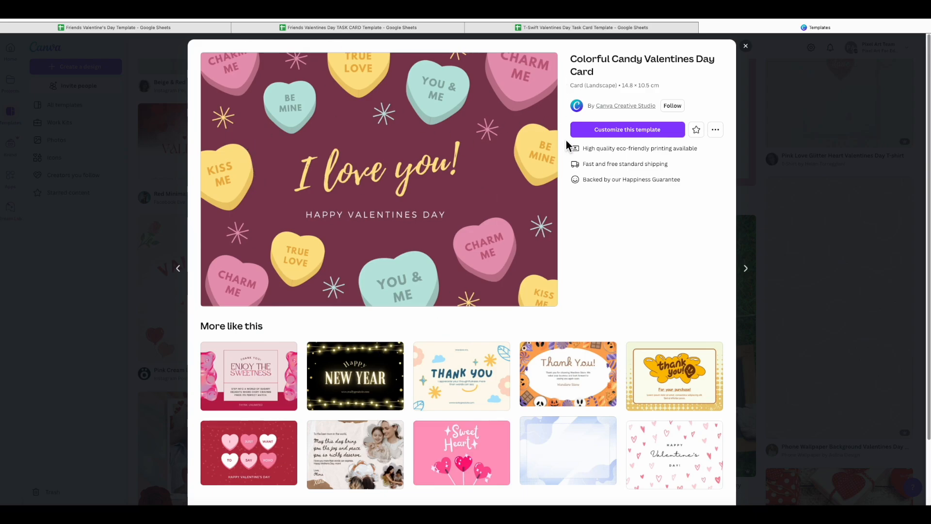
{"action": "left_click", "coordinate": [632, 132]}
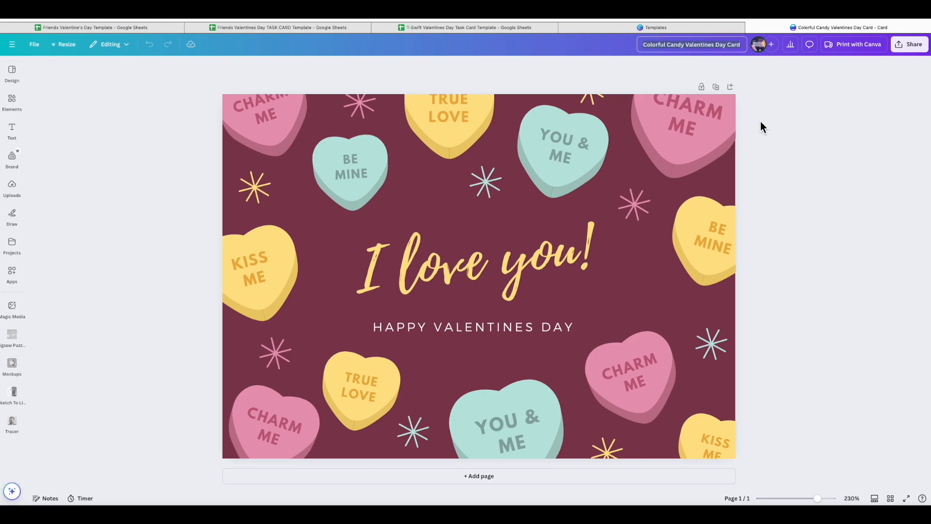
Rename the card design as "Picture Progression Valentines Day 2025" and close the Canva Templates page.
{"action": "left_click", "coordinate": [692, 44]}
{"action": "type", "text": "Picture P"}
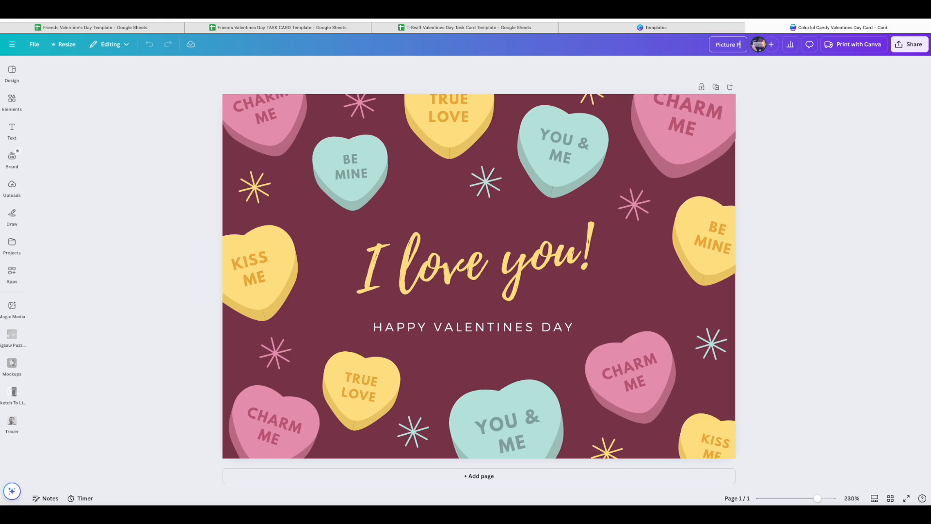
{"action": "type", "text": "rogression Valentines Day 2025"}
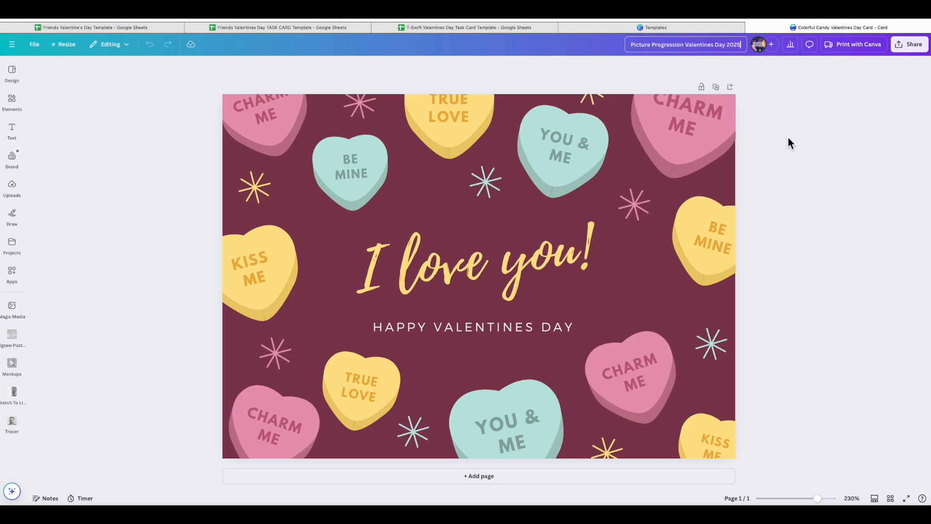
{"action": "left_click", "coordinate": [916, 182]}
{"action": "left_click", "coordinate": [687, 28]}
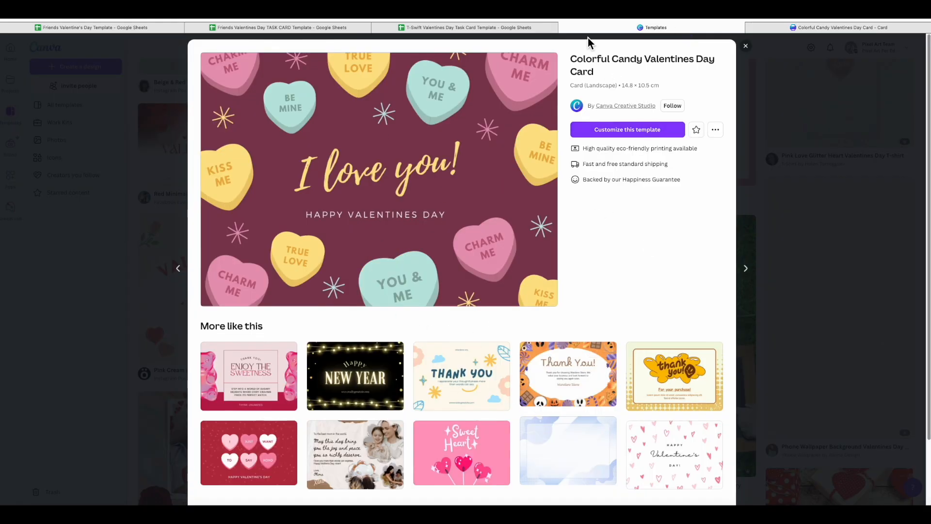
{"action": "left_click", "coordinate": [562, 27]}
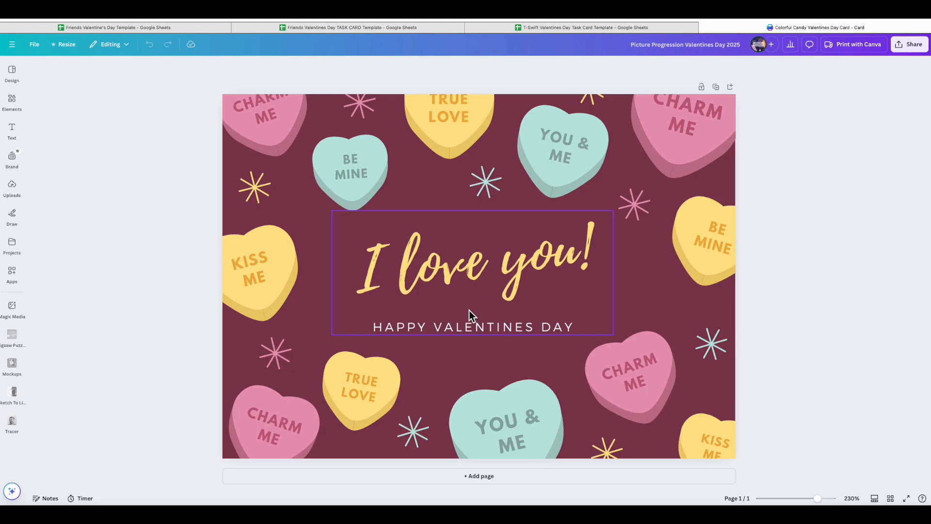
Replace the card's "I love you!" headline with "I am proud of you!".
{"action": "left_click", "coordinate": [543, 250]}
{"action": "double_click", "coordinate": [581, 266]}
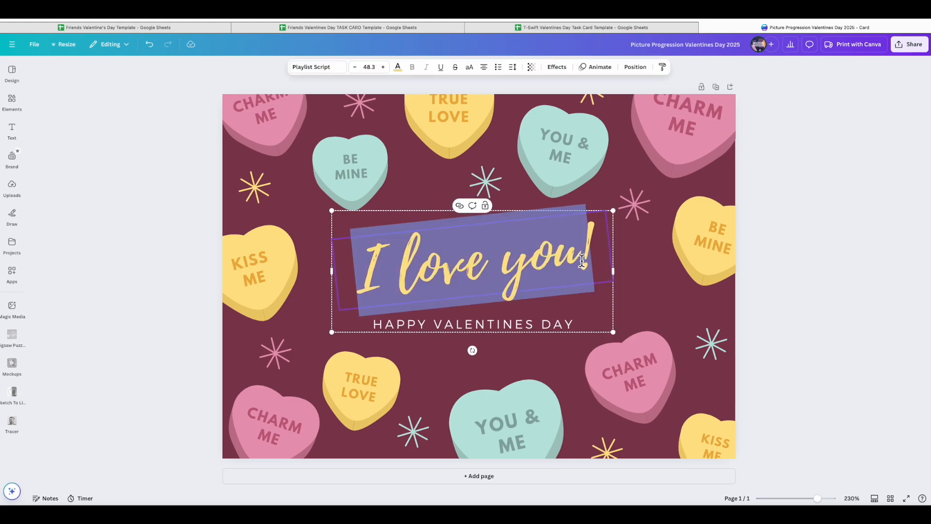
{"action": "type", "text": "I am "}
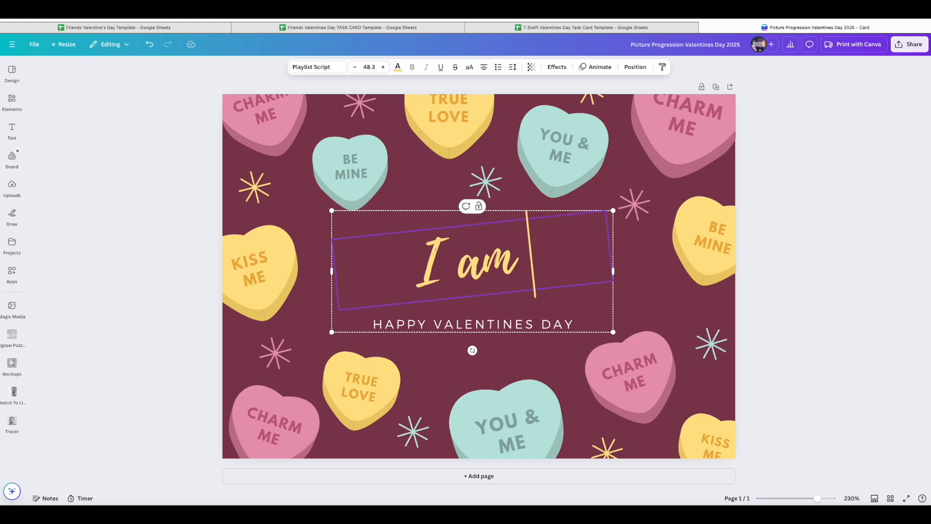
{"action": "type", "text": "proud of you!"}
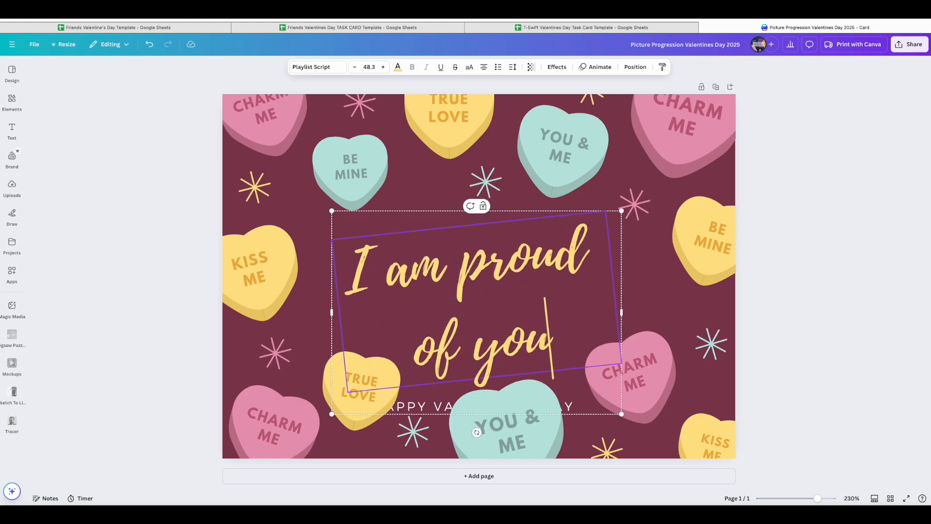
Reduce the font size of the whole "I am proud of you!" headline to 32.3 so it fits on one line.
{"action": "key", "text": "ctrl+a"}
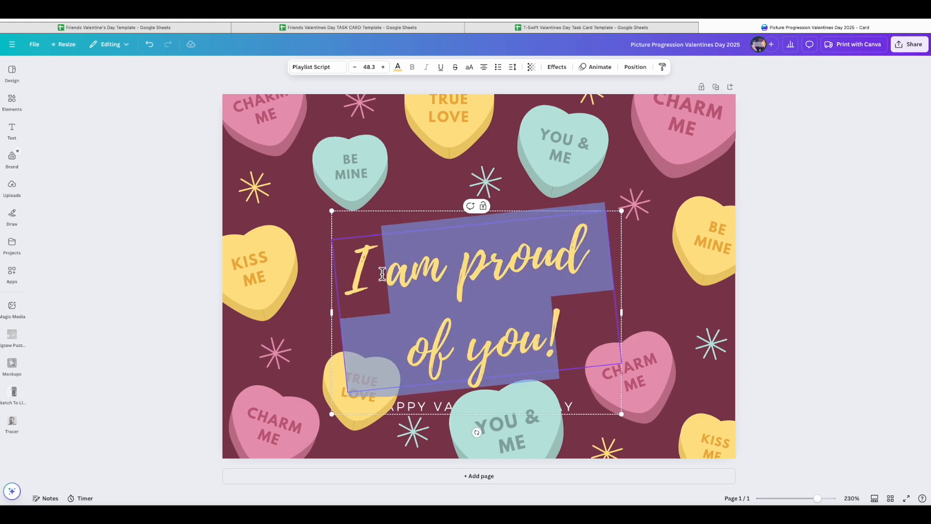
{"action": "left_click", "coordinate": [354, 67]}
{"action": "left_click", "coordinate": [355, 67]}
{"action": "left_click", "coordinate": [354, 67]}
{"action": "left_click", "coordinate": [354, 66]}
{"action": "left_click", "coordinate": [354, 67]}
{"action": "left_click", "coordinate": [354, 67]}
{"action": "left_click", "coordinate": [354, 67]}
{"action": "left_click", "coordinate": [355, 67]}
{"action": "left_click", "coordinate": [355, 67]}
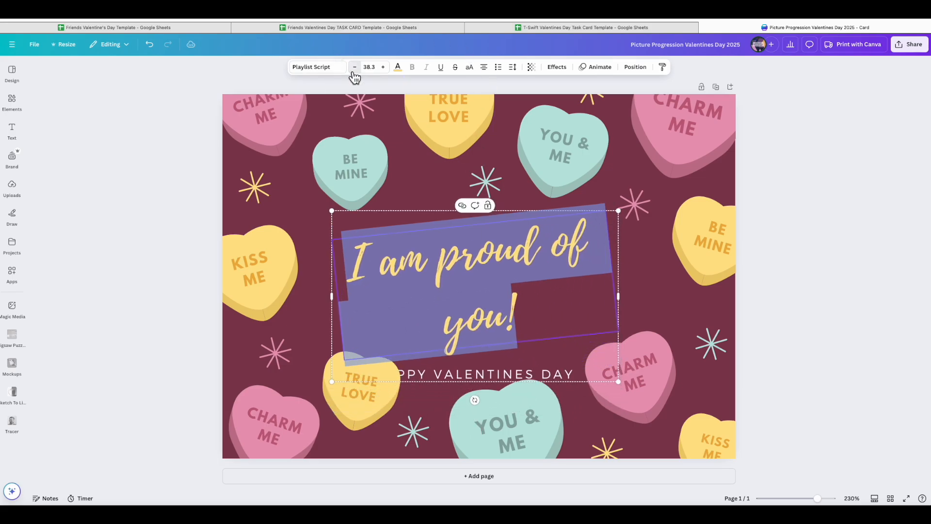
{"action": "left_click", "coordinate": [354, 67]}
{"action": "left_click", "coordinate": [355, 67]}
{"action": "left_click", "coordinate": [354, 67]}
{"action": "left_click", "coordinate": [354, 67]}
{"action": "left_click", "coordinate": [355, 67]}
{"action": "left_click", "coordinate": [355, 67]}
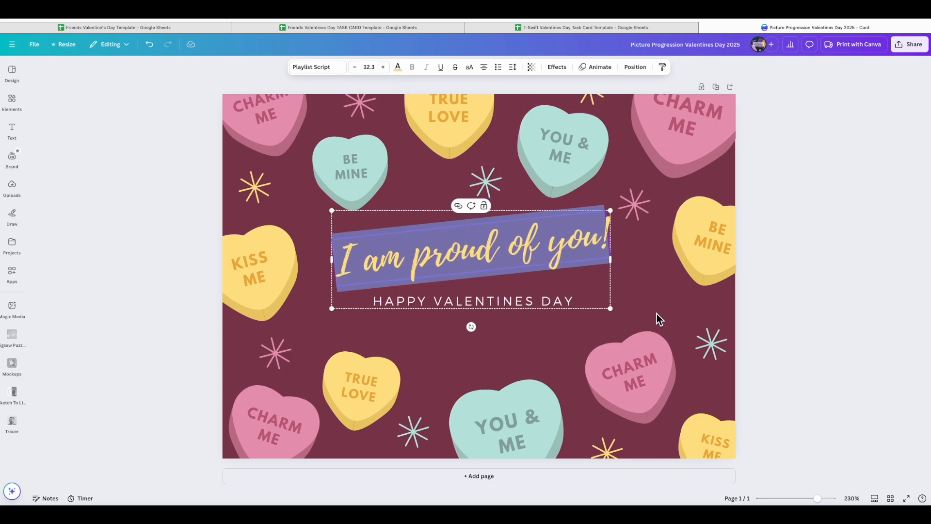
{"action": "left_click", "coordinate": [788, 306]}
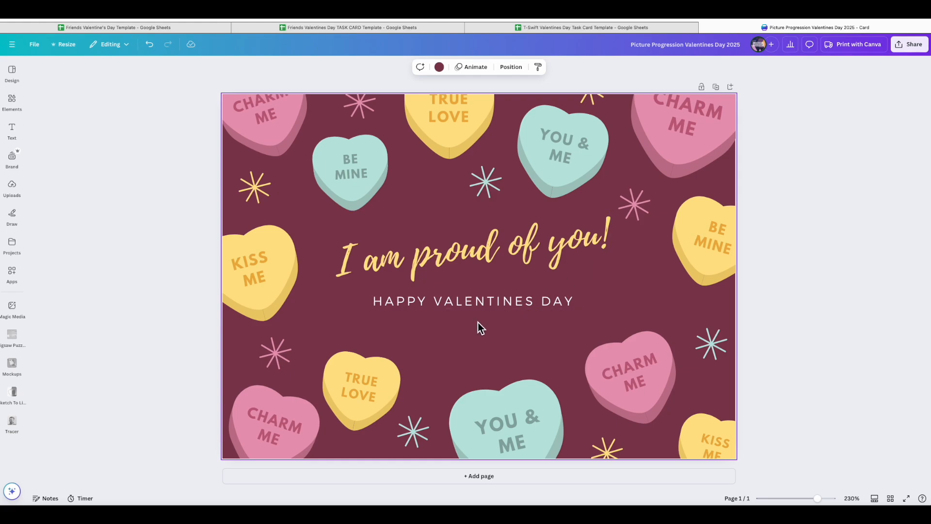
Add the missing apostrophe to the subtitle so it reads "HAPPY VALENTINE'S DAY".
{"action": "left_click", "coordinate": [517, 301]}
{"action": "left_click", "coordinate": [517, 300]}
{"action": "left_click", "coordinate": [528, 301]}
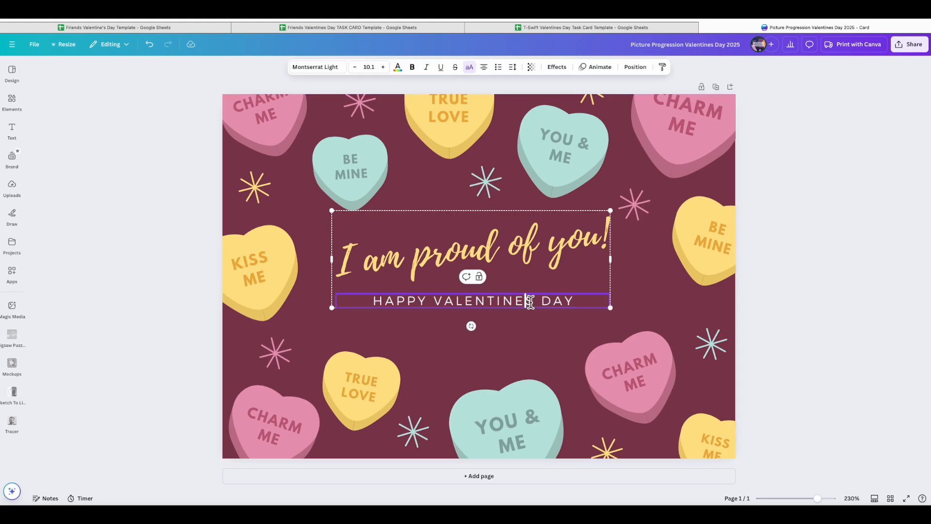
{"action": "type", "text": "'"}
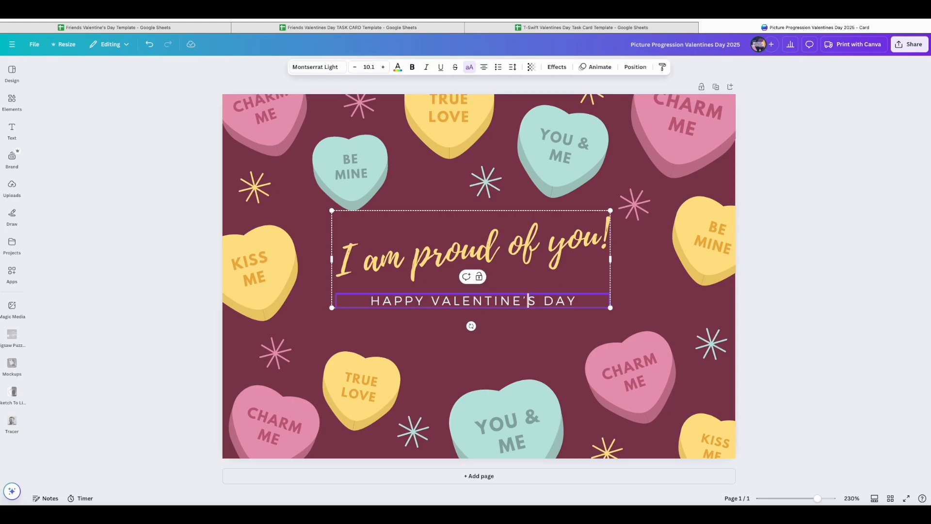
{"action": "left_click", "coordinate": [531, 345]}
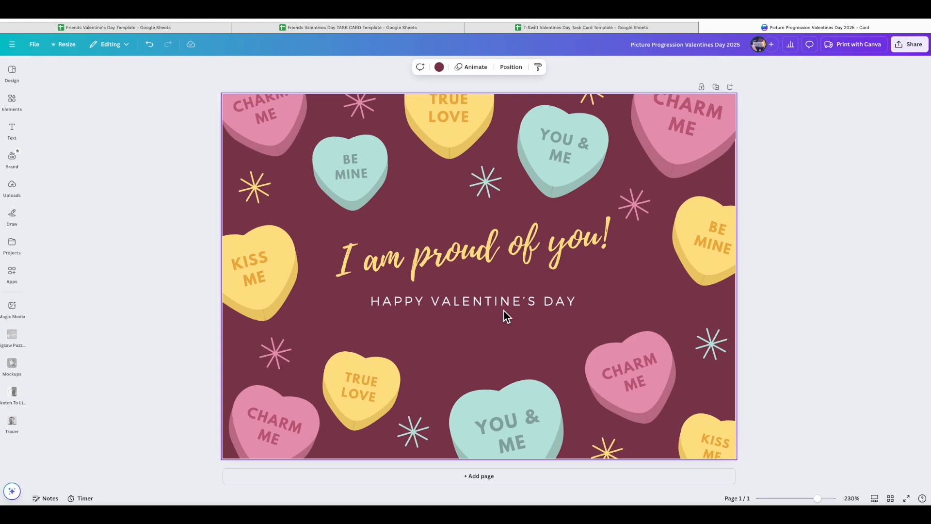
{"action": "left_click", "coordinate": [809, 305]}
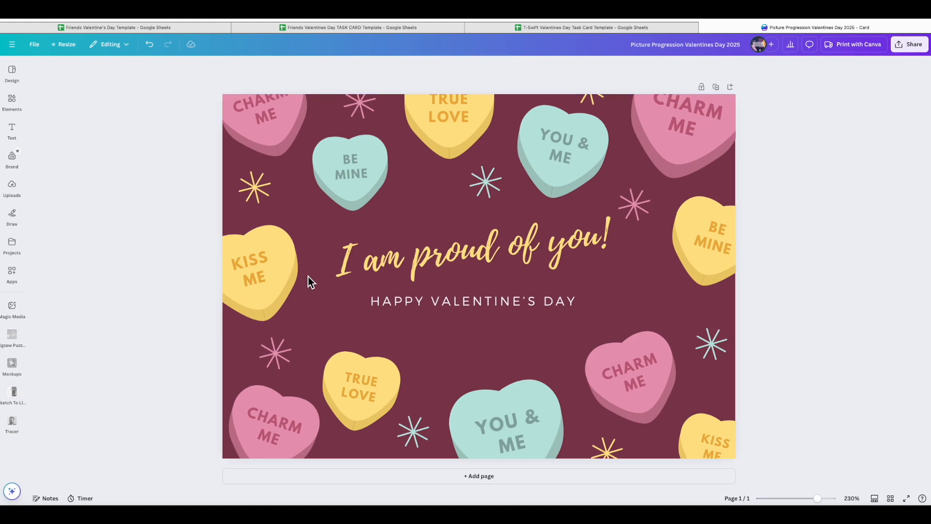
{"action": "double_click", "coordinate": [264, 111]}
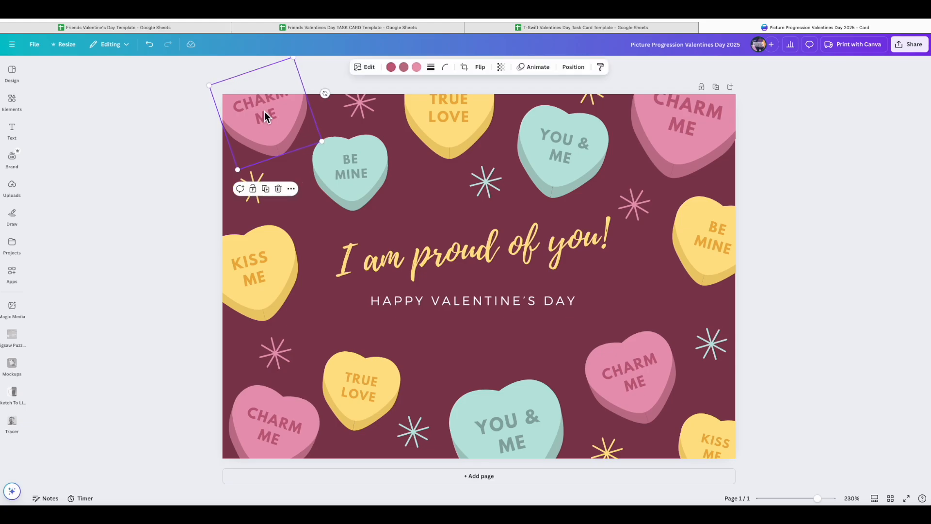
{"action": "left_click", "coordinate": [185, 184]}
{"action": "left_click", "coordinate": [185, 186]}
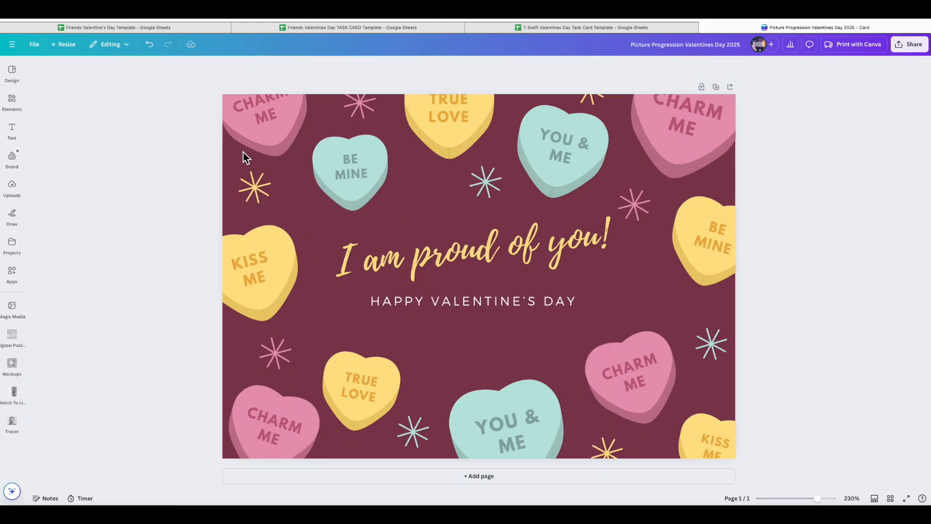
{"action": "left_click", "coordinate": [353, 174]}
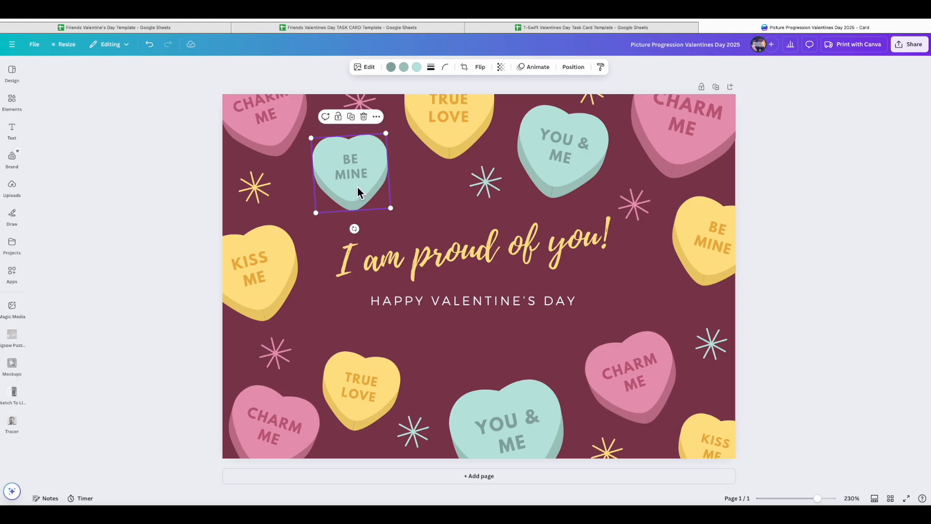
{"action": "left_click", "coordinate": [259, 116]}
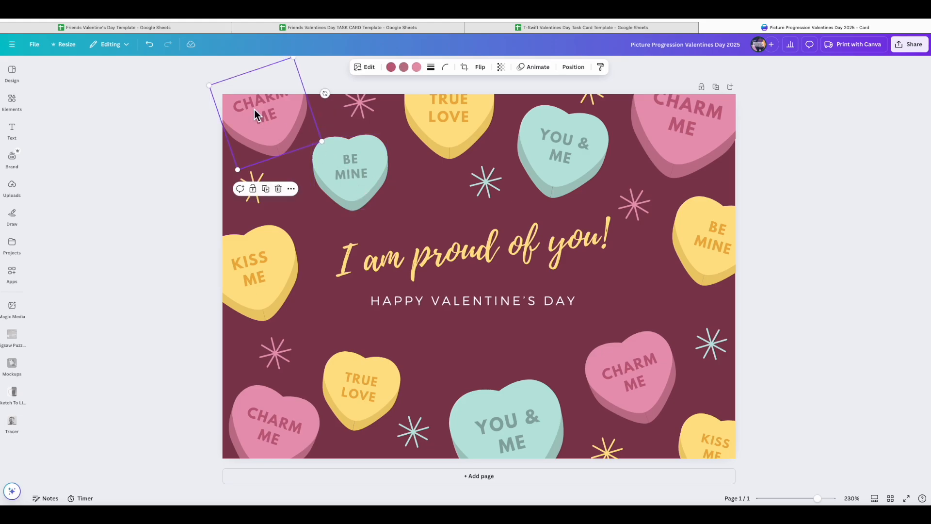
{"action": "double_click", "coordinate": [254, 110]}
{"action": "right_click", "coordinate": [254, 110]}
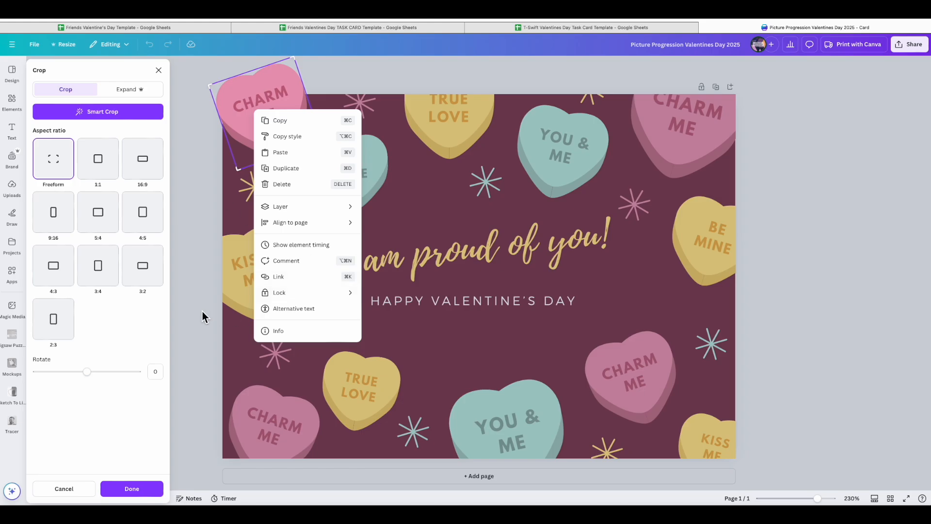
{"action": "left_click", "coordinate": [187, 272]}
{"action": "left_click", "coordinate": [359, 386]}
{"action": "left_click", "coordinate": [359, 386]}
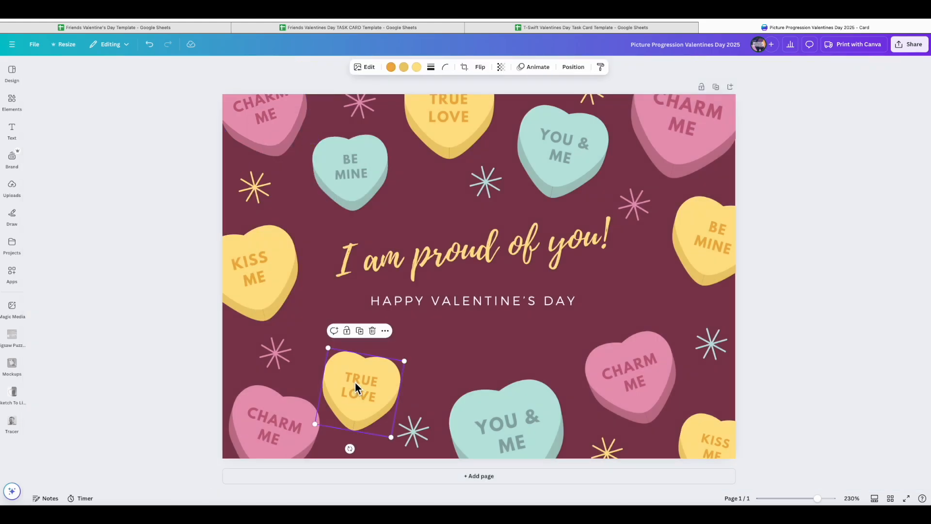
{"action": "double_click", "coordinate": [355, 383]}
{"action": "left_click", "coordinate": [455, 351]}
{"action": "right_click", "coordinate": [359, 366]}
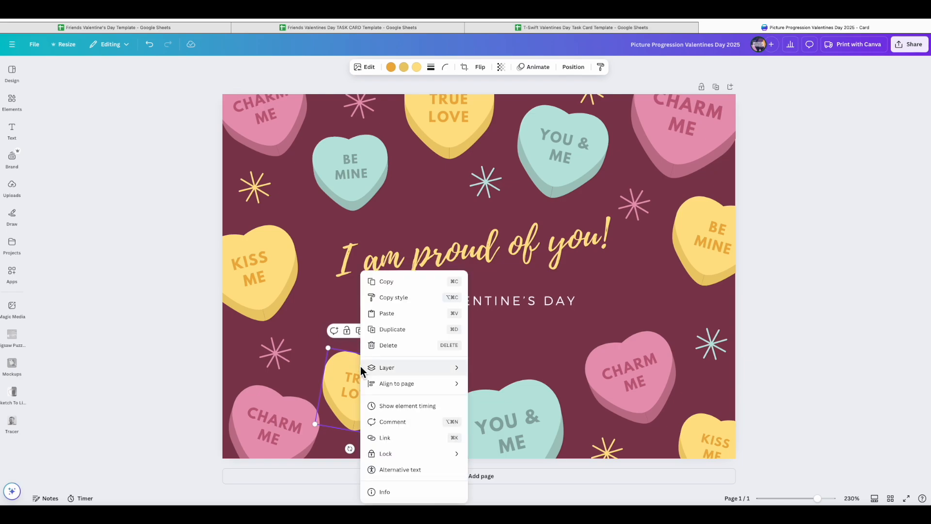
{"action": "left_click", "coordinate": [338, 373]}
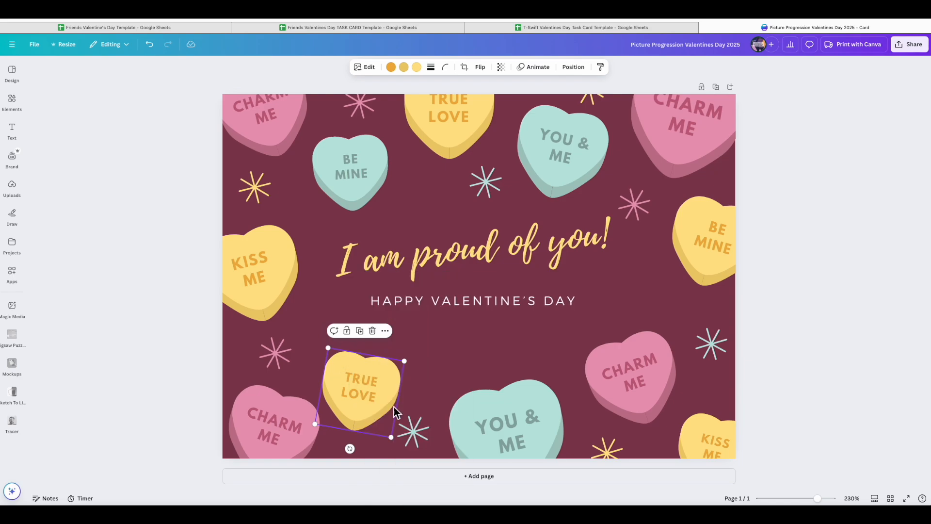
{"action": "left_click", "coordinate": [418, 394]}
{"action": "left_click", "coordinate": [353, 383]}
{"action": "right_click", "coordinate": [353, 383]}
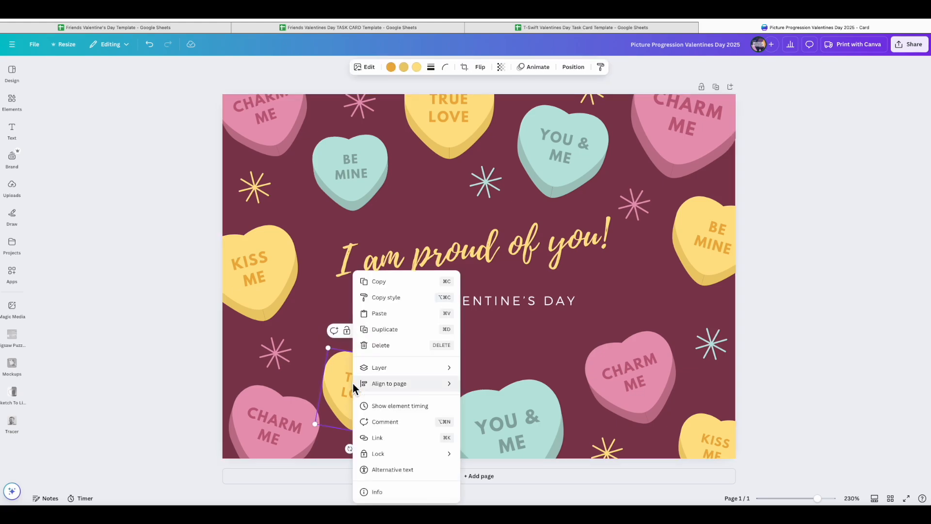
{"action": "left_click", "coordinate": [353, 383]}
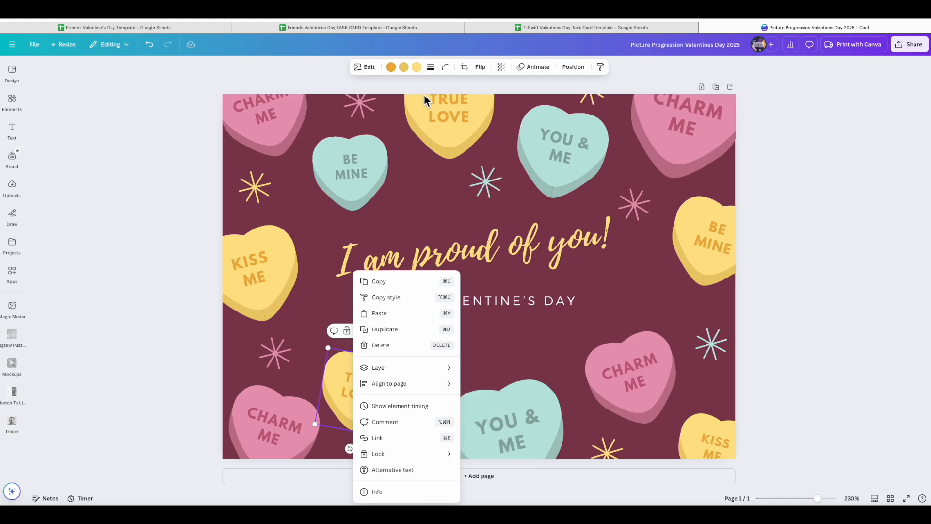
{"action": "left_click", "coordinate": [346, 386]}
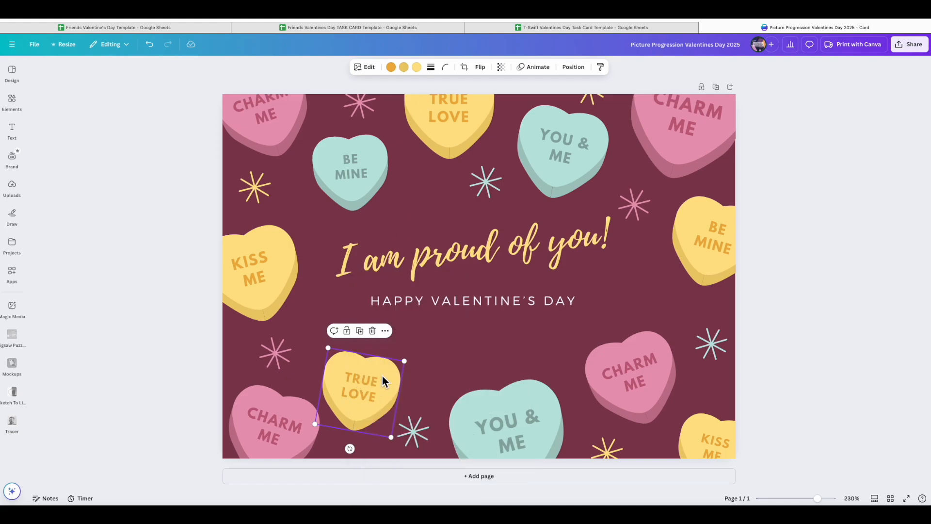
Blank the lettering on the upper-left pink CHARM ME, yellow KISS ME and teal BE MINE hearts by recoloring it to match each heart's face.
{"action": "left_click", "coordinate": [251, 105]}
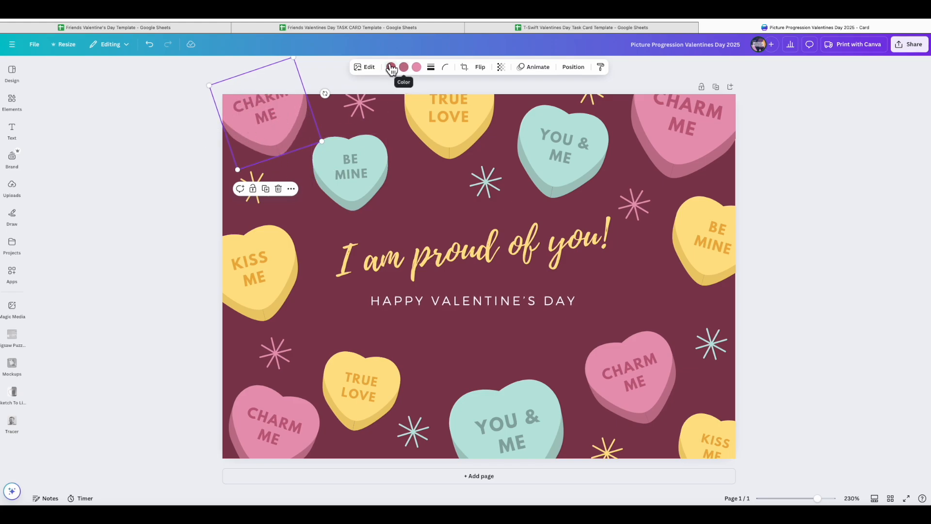
{"action": "left_click", "coordinate": [390, 67]}
{"action": "left_click", "coordinate": [62, 159]}
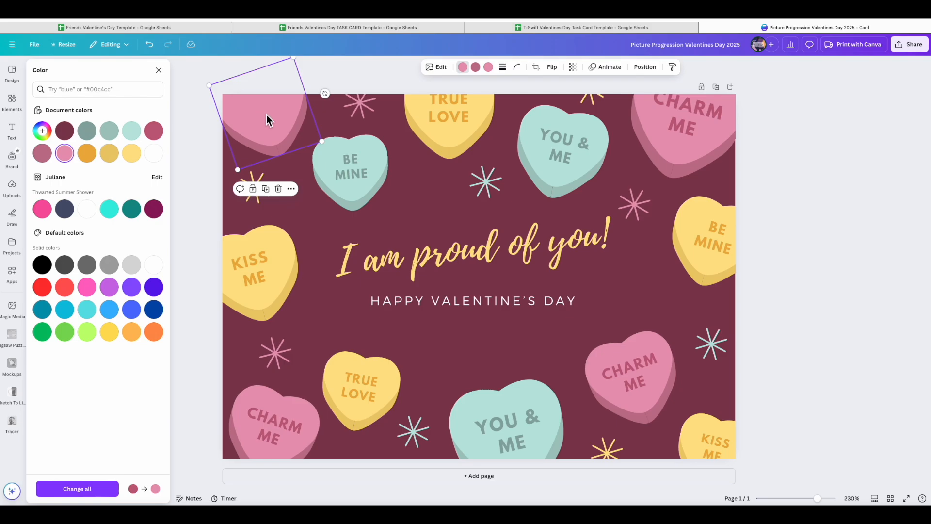
{"action": "left_click", "coordinate": [259, 276]}
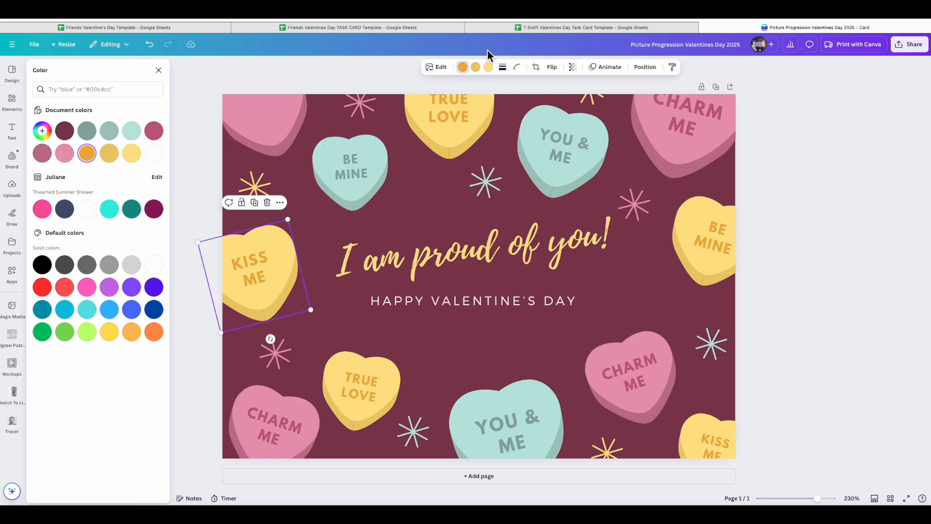
{"action": "left_click", "coordinate": [131, 153]}
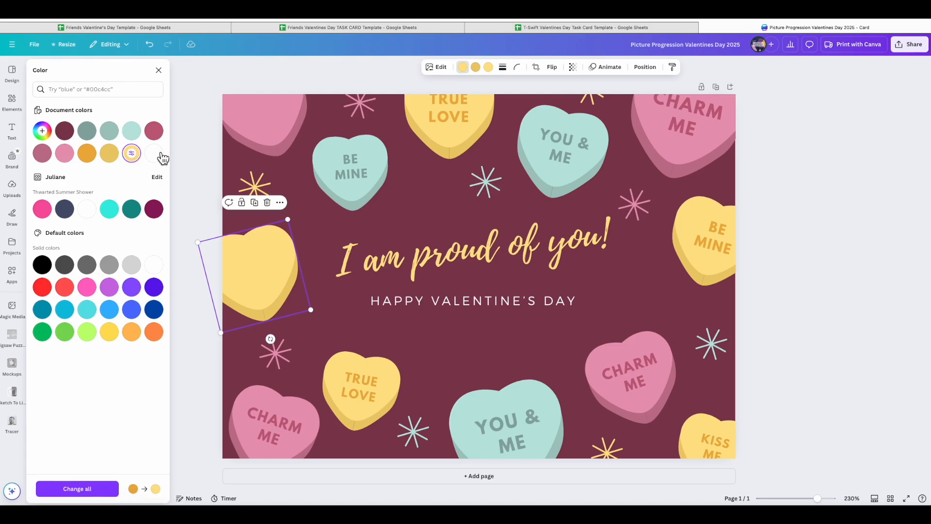
{"action": "left_click", "coordinate": [357, 165]}
{"action": "left_click", "coordinate": [131, 131]}
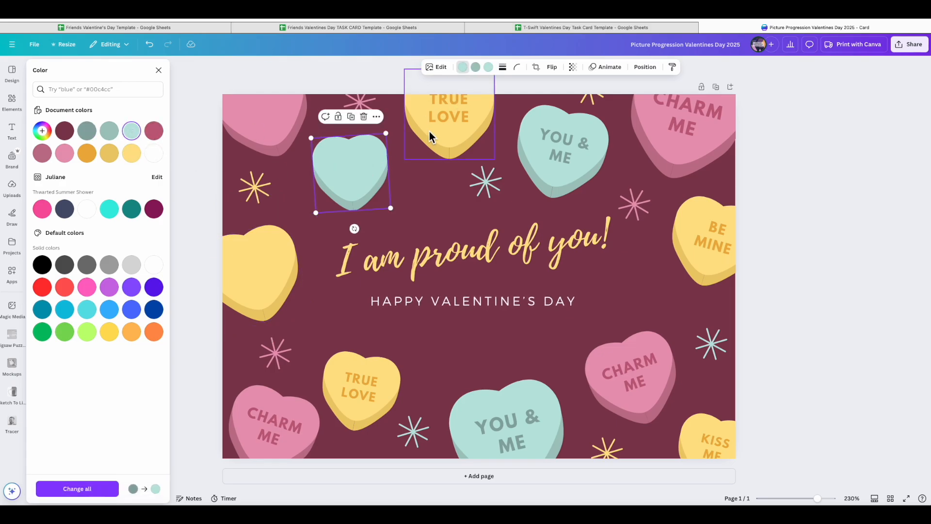
Match the lettering color to the heart face on the card's top yellow TRUE LOVE, teal YOU & ME and pink CHARM ME hearts.
{"action": "left_click", "coordinate": [432, 124]}
{"action": "left_click", "coordinate": [132, 153]}
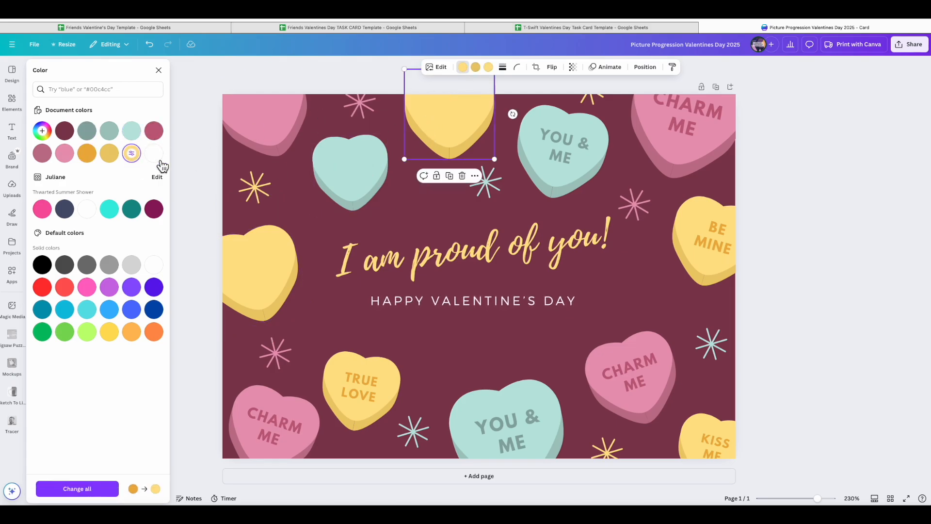
{"action": "left_click", "coordinate": [556, 148]}
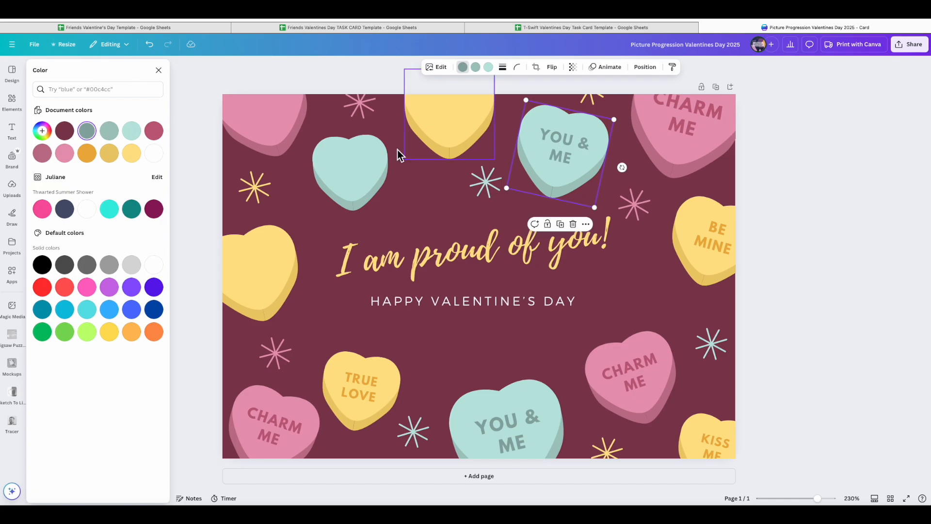
{"action": "left_click", "coordinate": [131, 131]}
{"action": "left_click", "coordinate": [707, 133]}
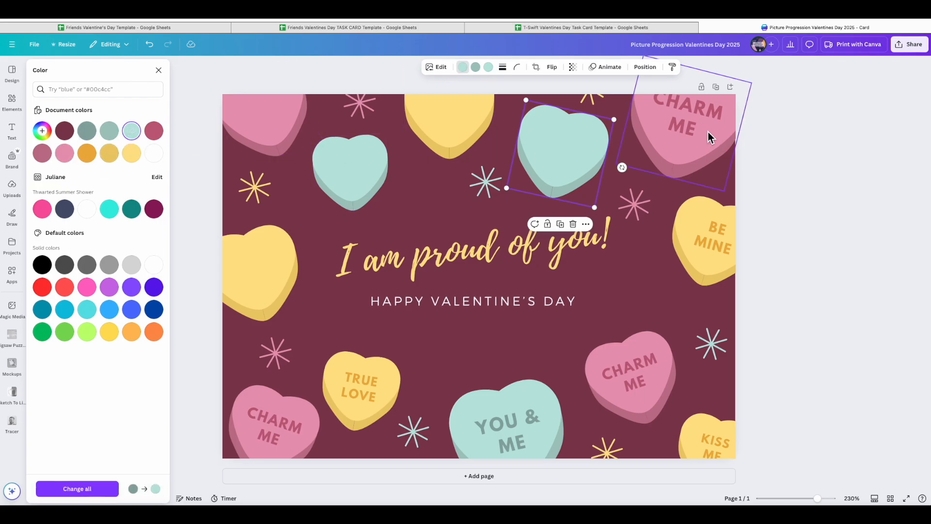
{"action": "left_click", "coordinate": [65, 152]}
Hide the words on the lower TRUE LOVE, lower-left CHARM ME and bottom YOU & ME hearts using light yellow, pink and light teal.
{"action": "left_click", "coordinate": [357, 383]}
{"action": "left_click", "coordinate": [131, 153]}
{"action": "left_click", "coordinate": [273, 426]}
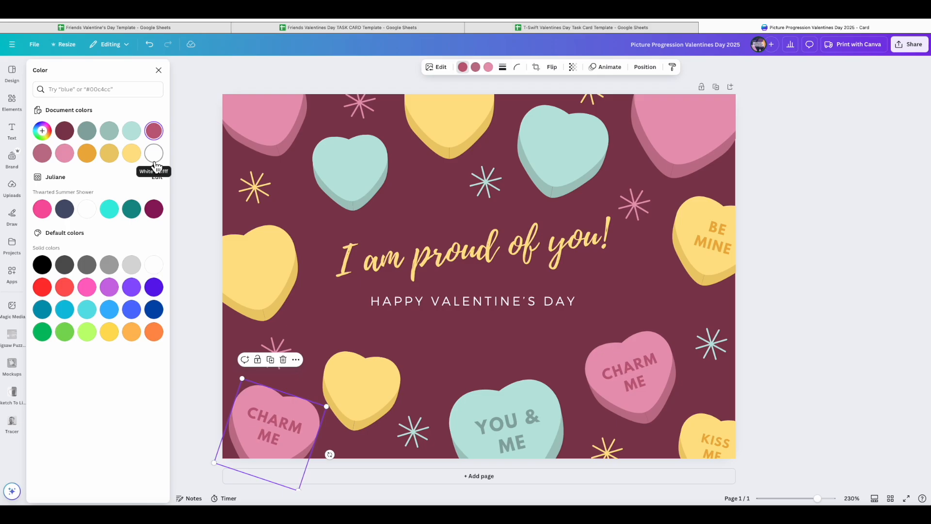
{"action": "left_click", "coordinate": [500, 422]}
{"action": "left_click", "coordinate": [131, 131]}
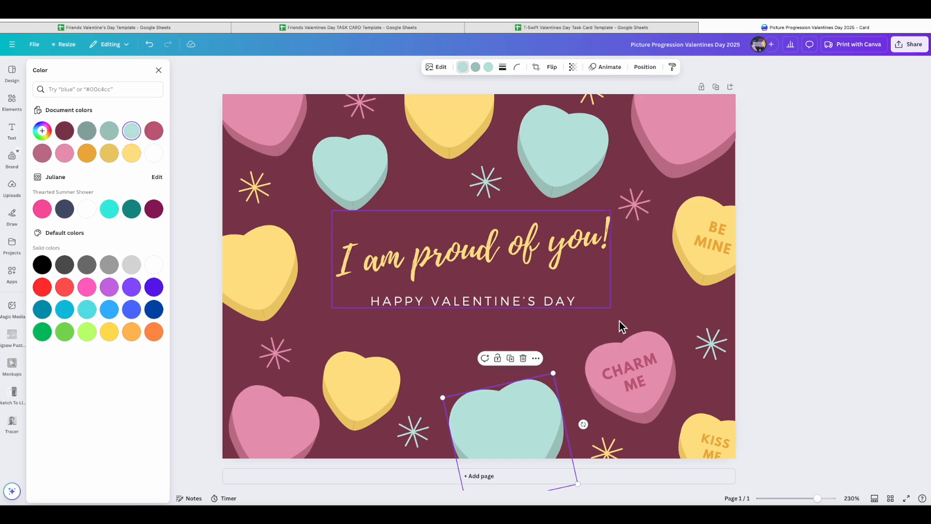
Blank the lettering on the lower-right pink CHARM ME, right-edge yellow BE MINE and corner KISS ME hearts by recoloring it to match their faces.
{"action": "left_click", "coordinate": [639, 387]}
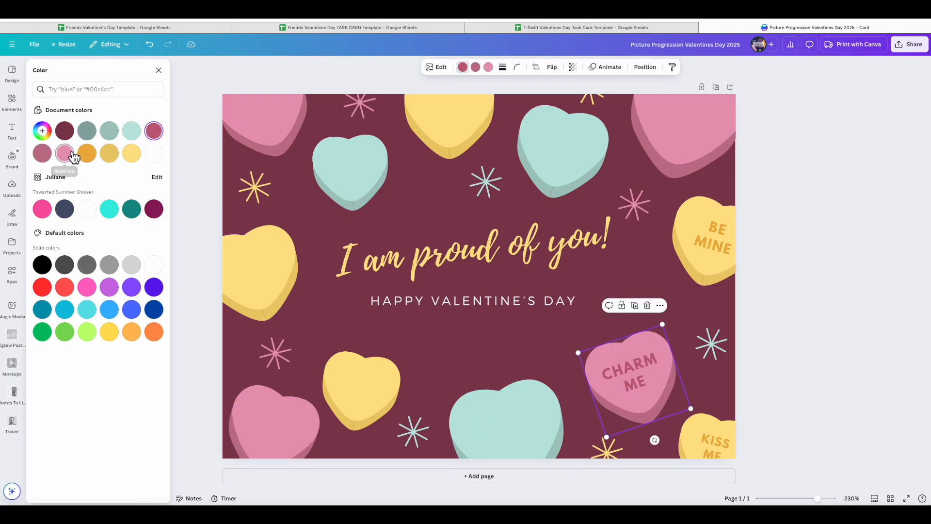
{"action": "left_click", "coordinate": [65, 153]}
{"action": "left_click", "coordinate": [699, 234]}
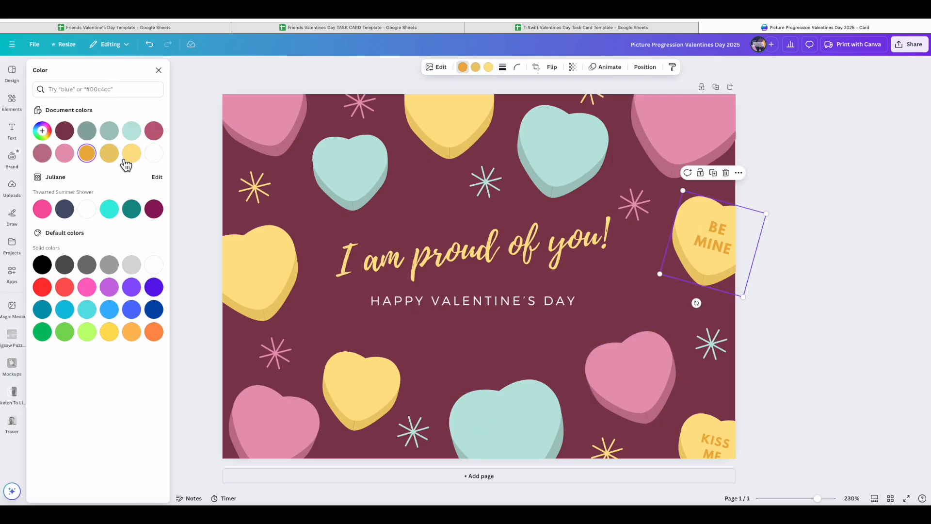
{"action": "left_click", "coordinate": [132, 153]}
{"action": "left_click", "coordinate": [715, 441]}
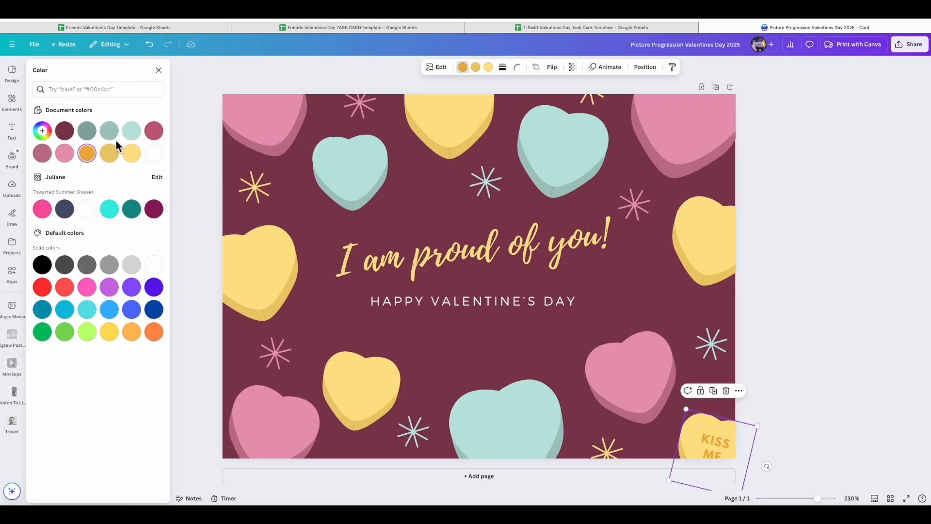
{"action": "left_click", "coordinate": [132, 153]}
{"action": "left_click", "coordinate": [643, 286]}
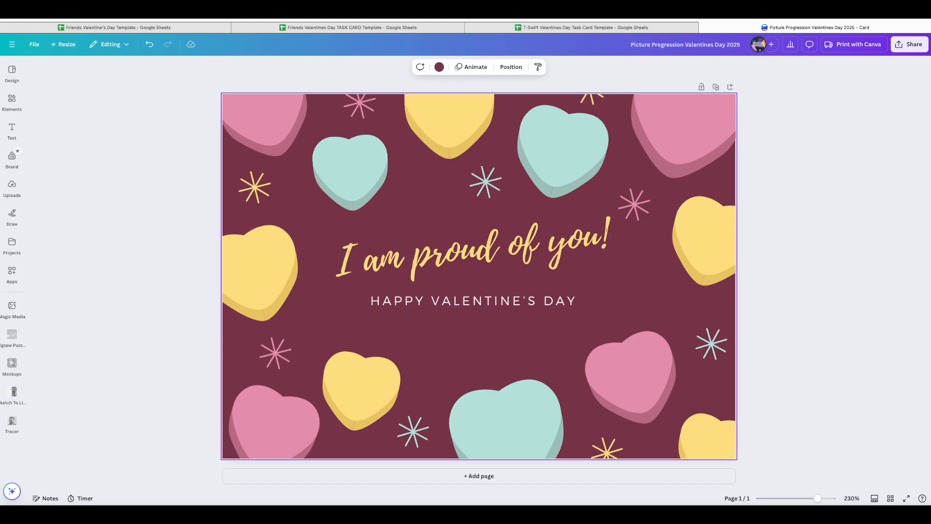
{"action": "left_click", "coordinate": [12, 130]}
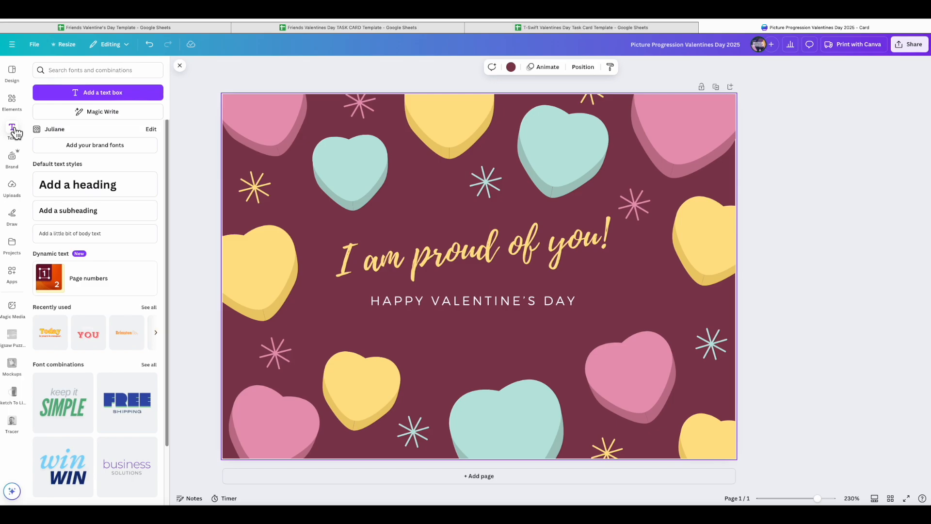
{"action": "left_click", "coordinate": [121, 191]}
{"action": "left_click", "coordinate": [519, 338]}
{"action": "left_click", "coordinate": [439, 280]}
{"action": "key", "text": "Delete"}
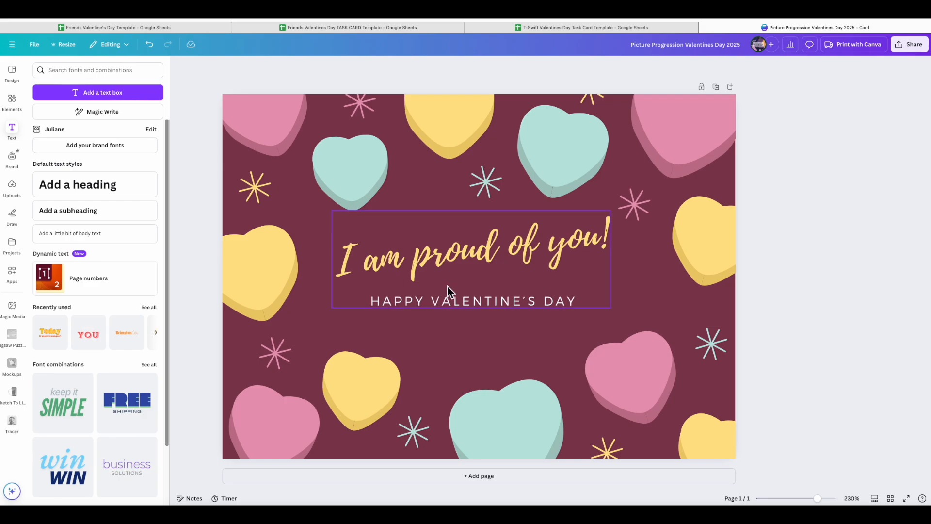
Add a subheading text box and narrow it to fit over the yellow heart on the card's left edge.
{"action": "left_click", "coordinate": [127, 214]}
{"action": "left_click", "coordinate": [514, 377]}
{"action": "left_click_drag", "start_coordinate": [513, 276], "coordinate": [357, 265]}
{"action": "left_click_drag", "start_coordinate": [419, 264], "coordinate": [281, 261]}
{"action": "left_click", "coordinate": [298, 276]}
{"action": "left_click_drag", "start_coordinate": [271, 340], "coordinate": [289, 318]}
Replace the placeholder words in the subheading on the left yellow heart with "You Rock".
{"action": "left_click", "coordinate": [269, 348]}
{"action": "left_click", "coordinate": [269, 349]}
{"action": "left_click_drag", "start_coordinate": [269, 349], "coordinate": [233, 261]}
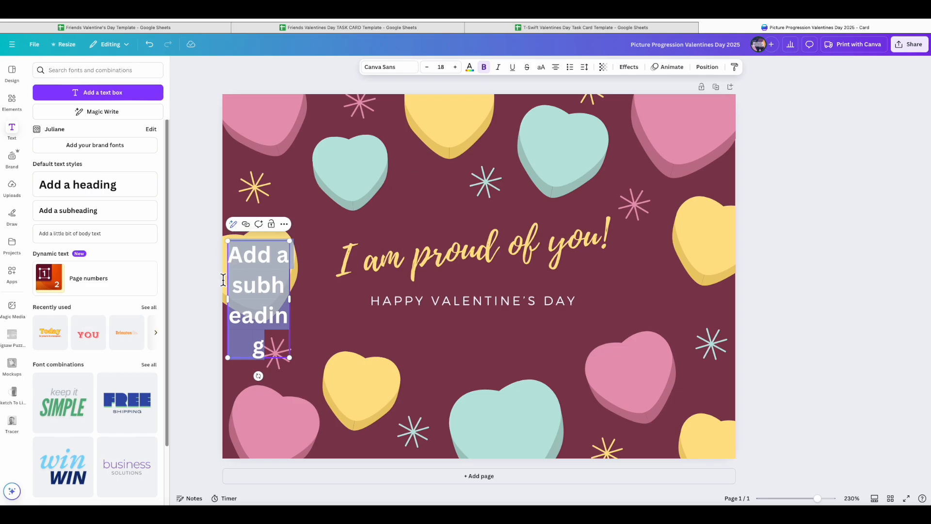
{"action": "type", "text": "You Rock"}
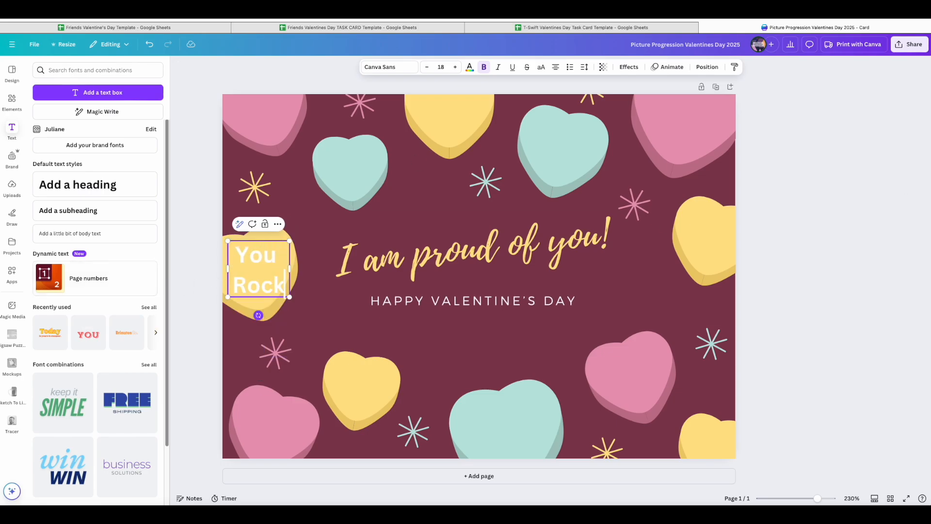
{"action": "left_click", "coordinate": [339, 322]}
Tilt the "You Rock" text to follow the left yellow heart, shrink it to size 14.6 and center it on the heart.
{"action": "left_click", "coordinate": [256, 293]}
{"action": "left_click_drag", "start_coordinate": [260, 315], "coordinate": [276, 313]}
{"action": "left_click_drag", "start_coordinate": [266, 278], "coordinate": [260, 275]}
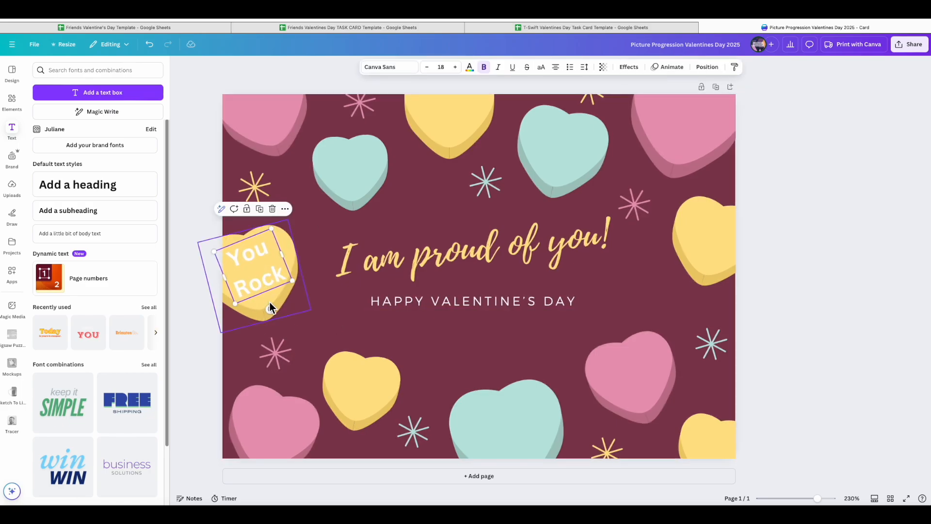
{"action": "left_click_drag", "start_coordinate": [269, 308], "coordinate": [257, 273]}
{"action": "left_click", "coordinate": [336, 312]}
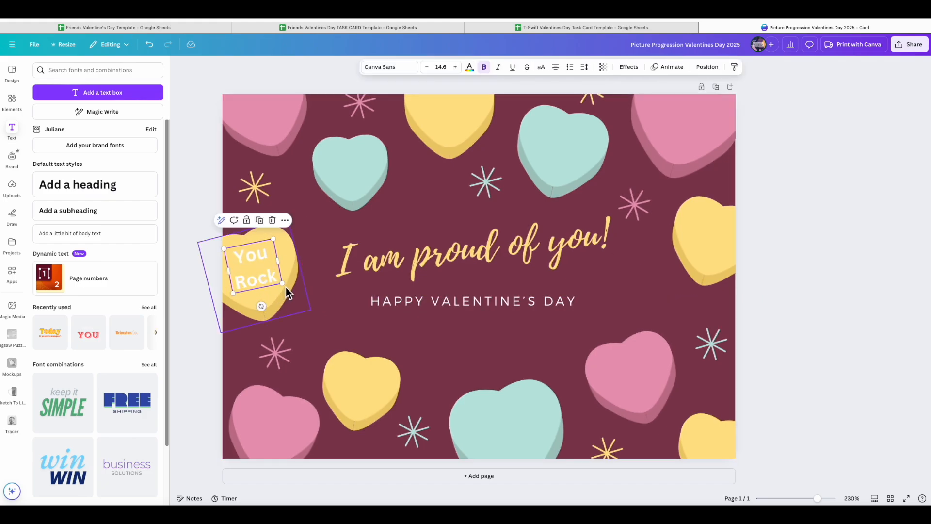
Recolor the "You Rock" lettering with the darker golden yellow of the heart's shaded edge.
{"action": "left_click", "coordinate": [290, 249]}
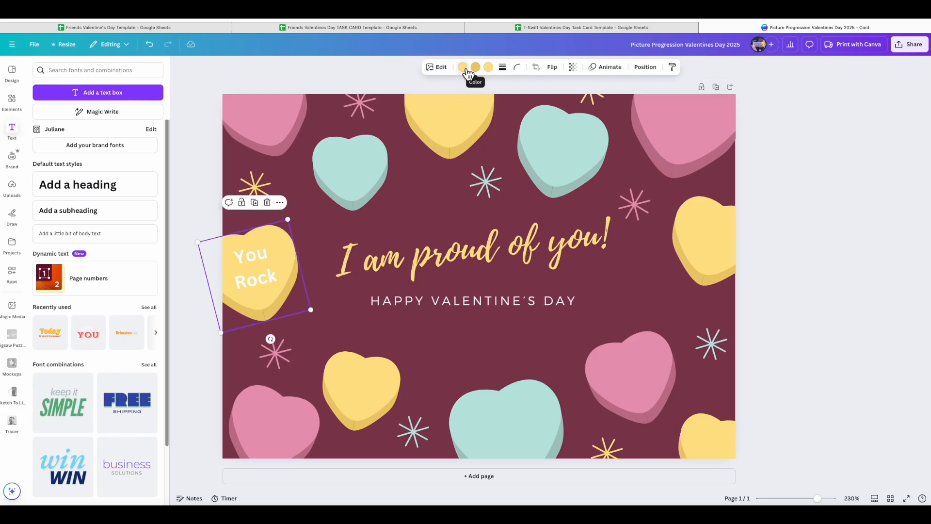
{"action": "left_click", "coordinate": [262, 272]}
{"action": "double_click", "coordinate": [268, 274]}
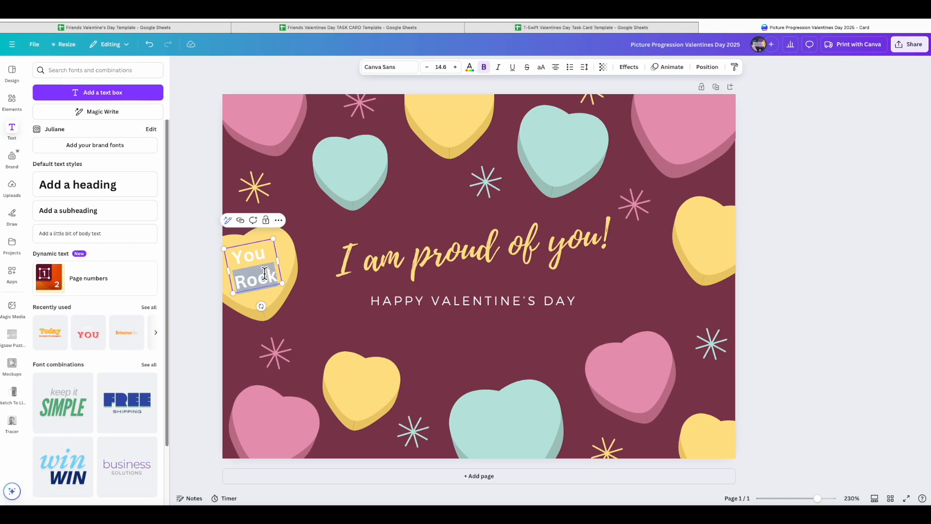
{"action": "left_click_drag", "start_coordinate": [277, 283], "coordinate": [234, 254]}
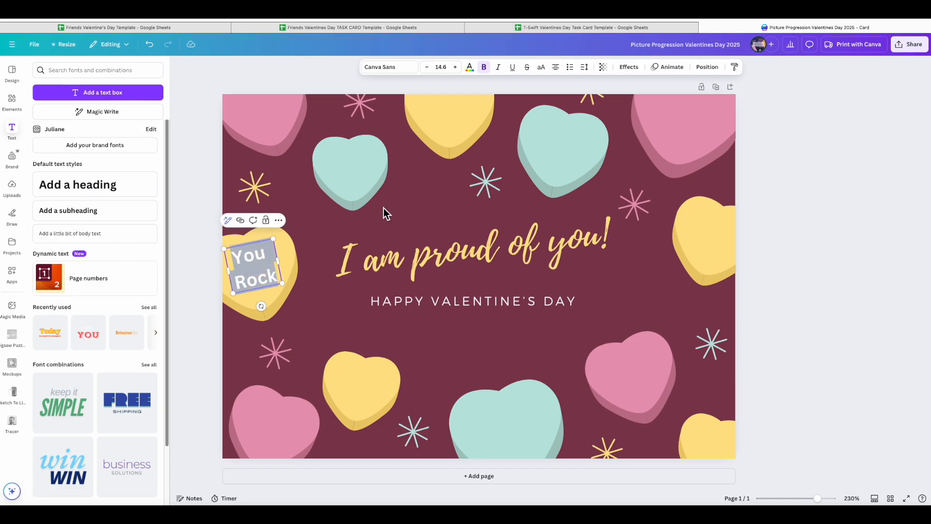
{"action": "left_click", "coordinate": [470, 68]}
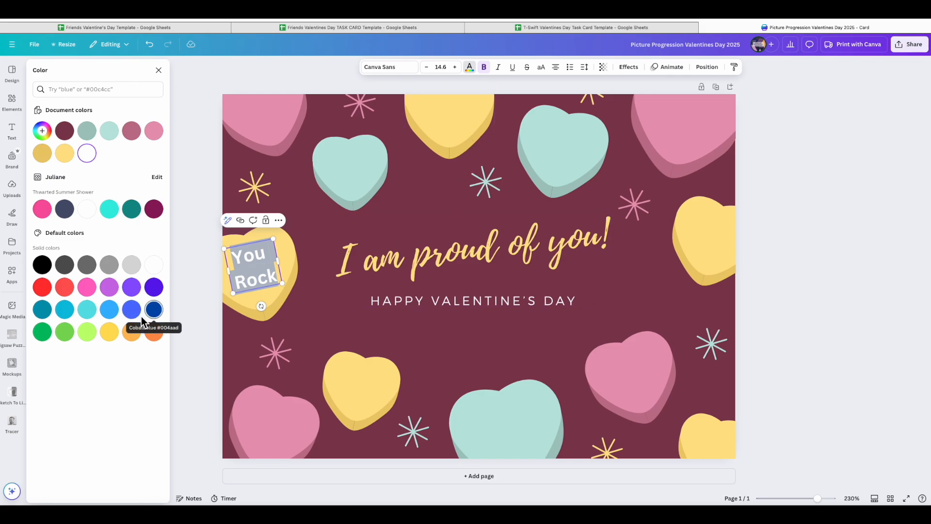
{"action": "left_click", "coordinate": [41, 156]}
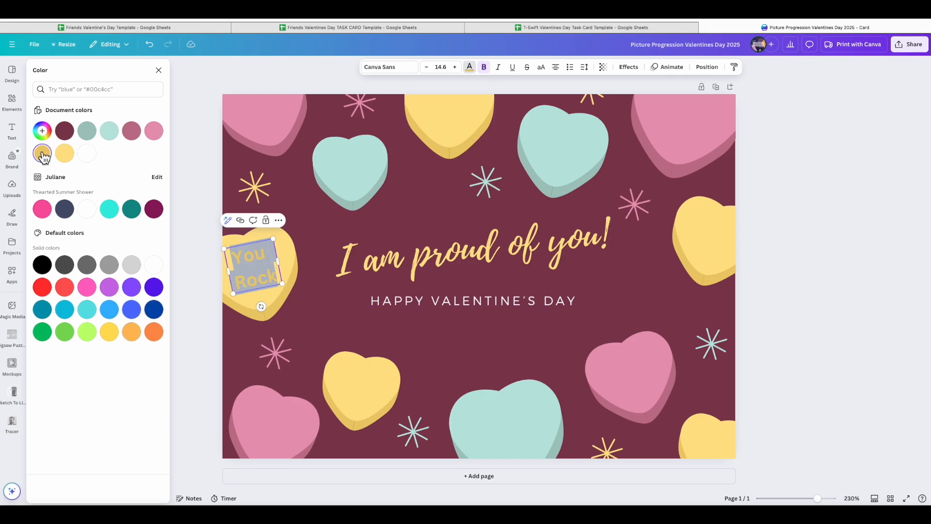
{"action": "left_click", "coordinate": [315, 334]}
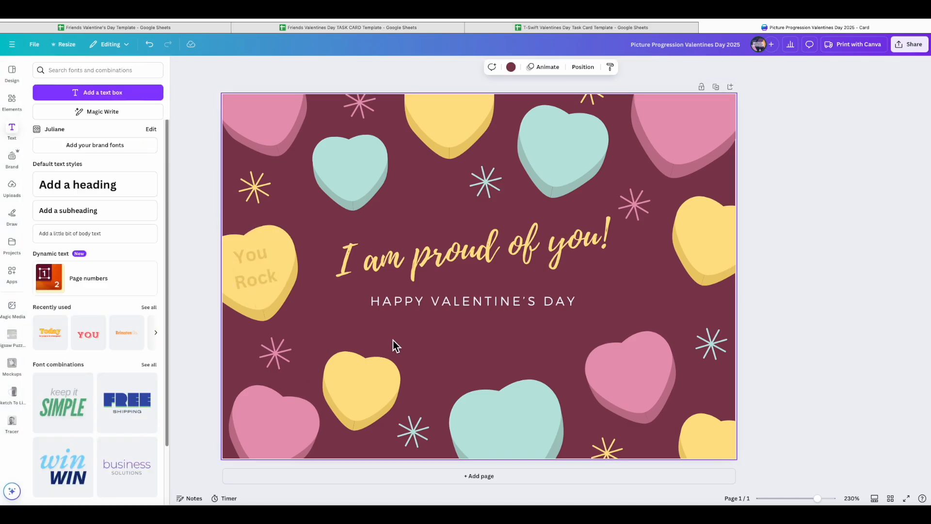
Try the Open Sauce and Archivo Black fonts on the "You Rock" lettering.
{"action": "left_click", "coordinate": [263, 267]}
{"action": "left_click", "coordinate": [351, 301]}
{"action": "left_click", "coordinate": [261, 270]}
{"action": "left_click_drag", "start_coordinate": [281, 261], "coordinate": [225, 256]}
{"action": "left_click", "coordinate": [269, 342]}
{"action": "left_click", "coordinate": [262, 276]}
{"action": "left_click", "coordinate": [280, 275]}
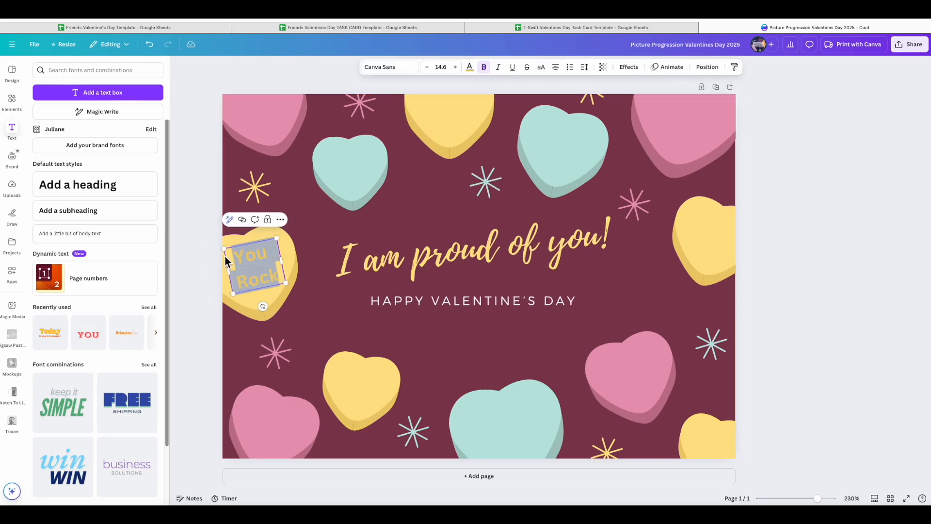
{"action": "left_click", "coordinate": [411, 71]}
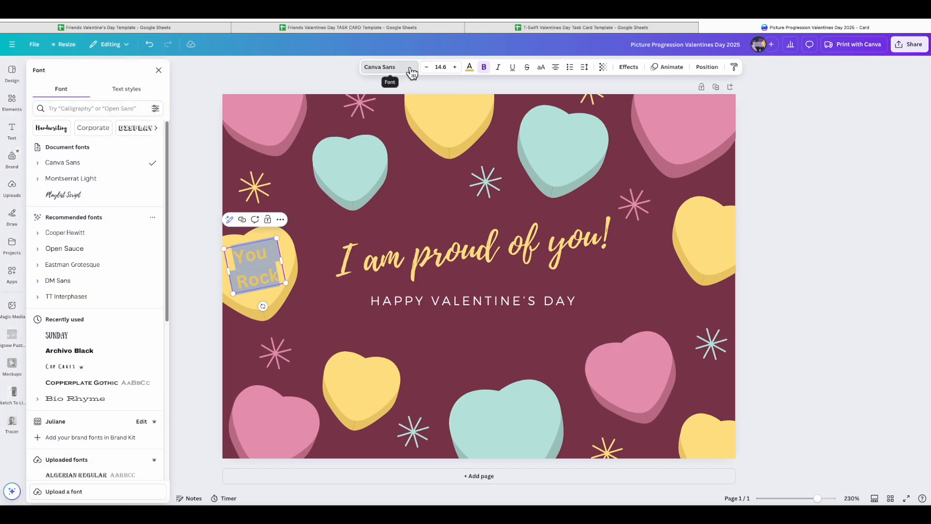
{"action": "left_click", "coordinate": [124, 252]}
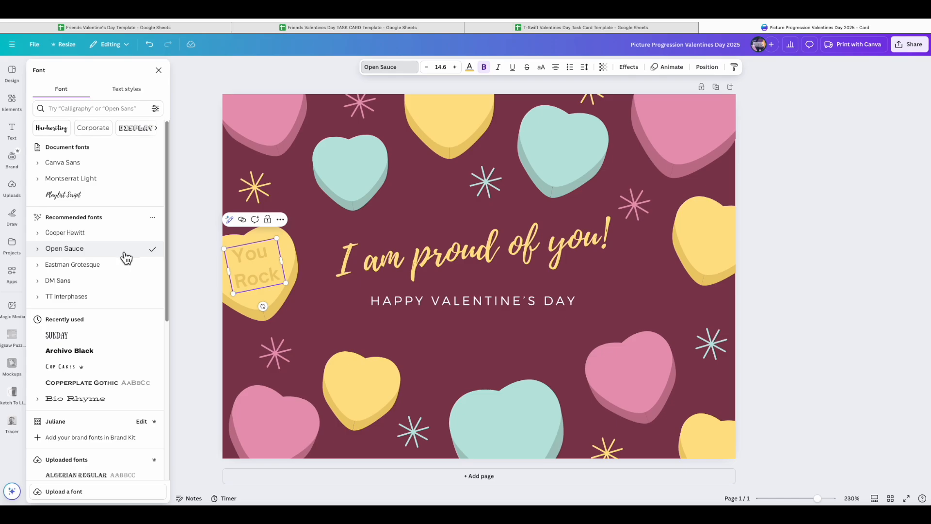
{"action": "left_click", "coordinate": [103, 357]}
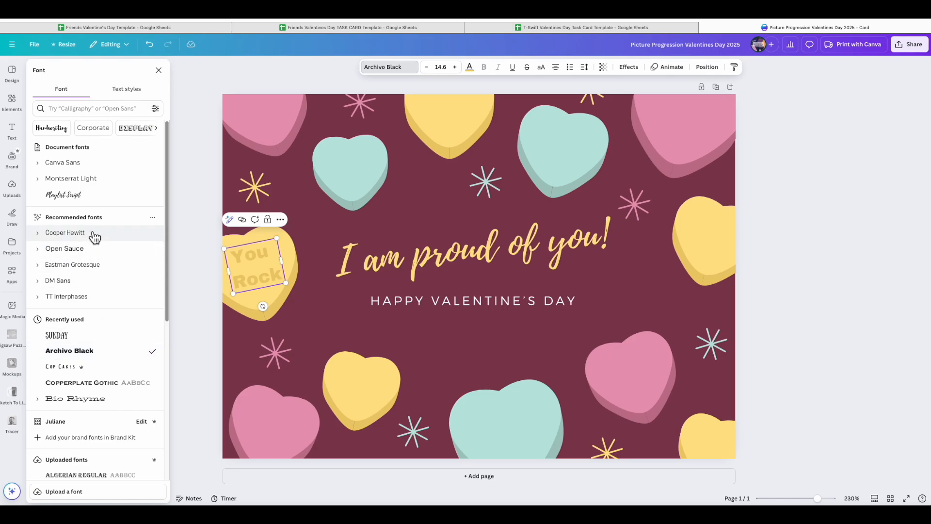
{"action": "left_click", "coordinate": [96, 253]}
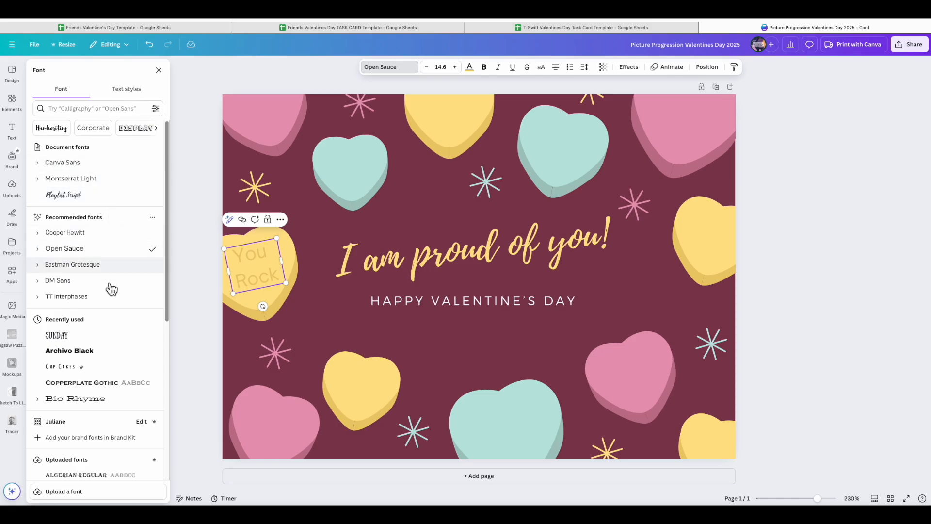
Try the Gagalin, Horizon and Fredoka fonts on the "You Rock" lettering.
{"action": "scroll", "coordinate": [130, 400], "scroll_direction": "down", "scroll_amount": 3}
{"action": "scroll", "coordinate": [135, 403], "scroll_direction": "down", "scroll_amount": 4}
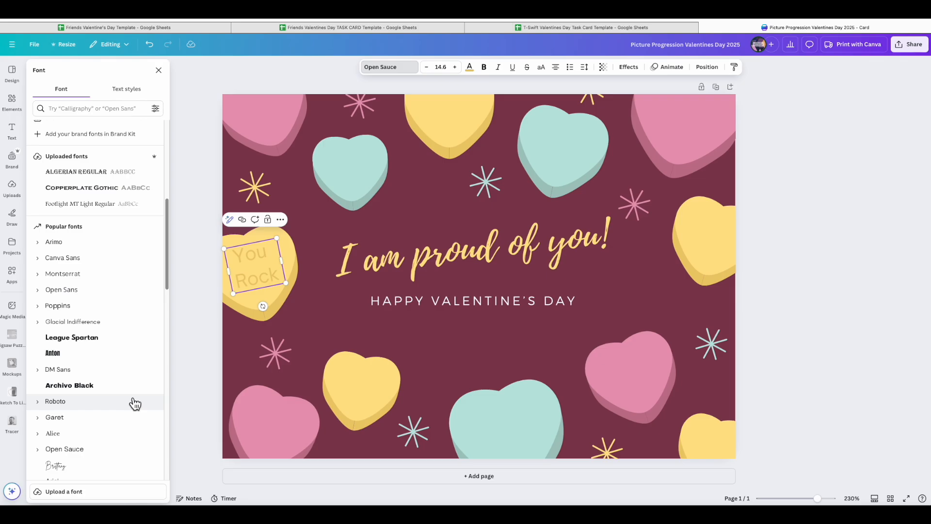
{"action": "scroll", "coordinate": [134, 402], "scroll_direction": "down", "scroll_amount": 3}
{"action": "left_click", "coordinate": [126, 393]}
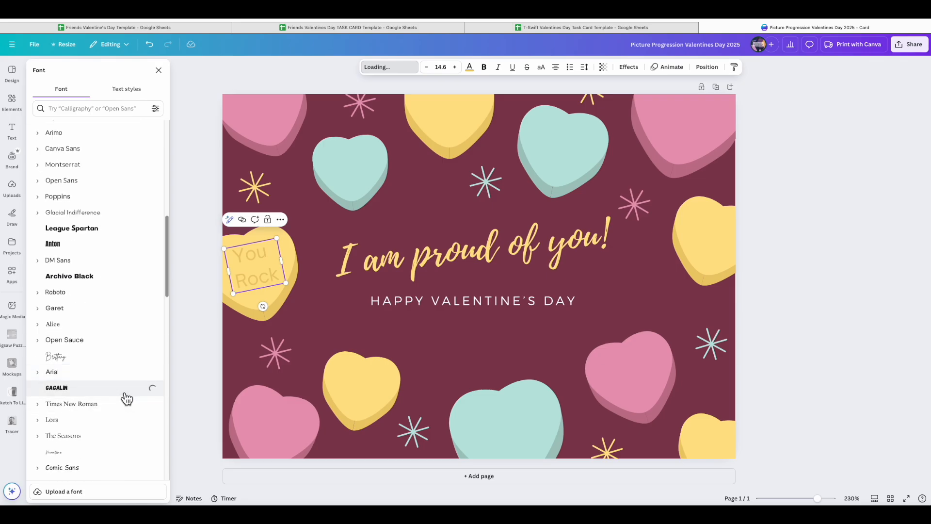
{"action": "scroll", "coordinate": [132, 390], "scroll_direction": "down", "scroll_amount": 3}
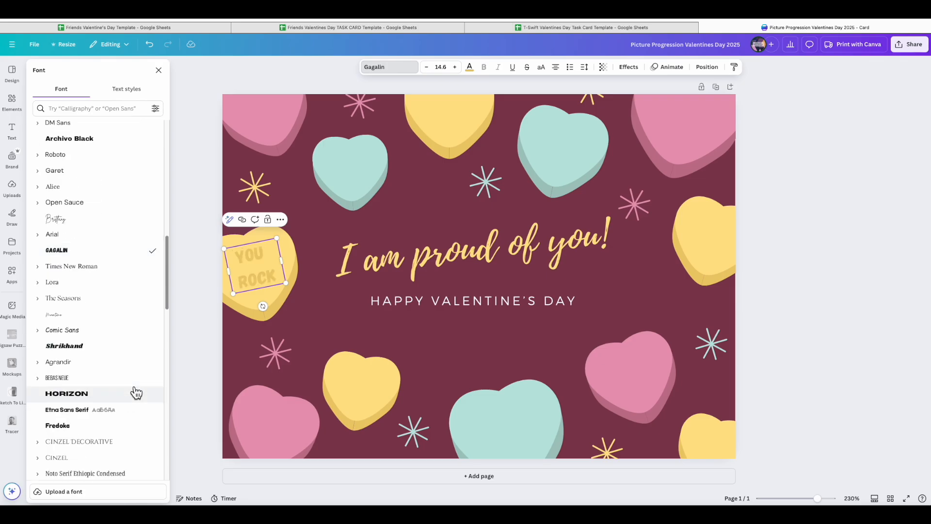
{"action": "left_click", "coordinate": [137, 393]}
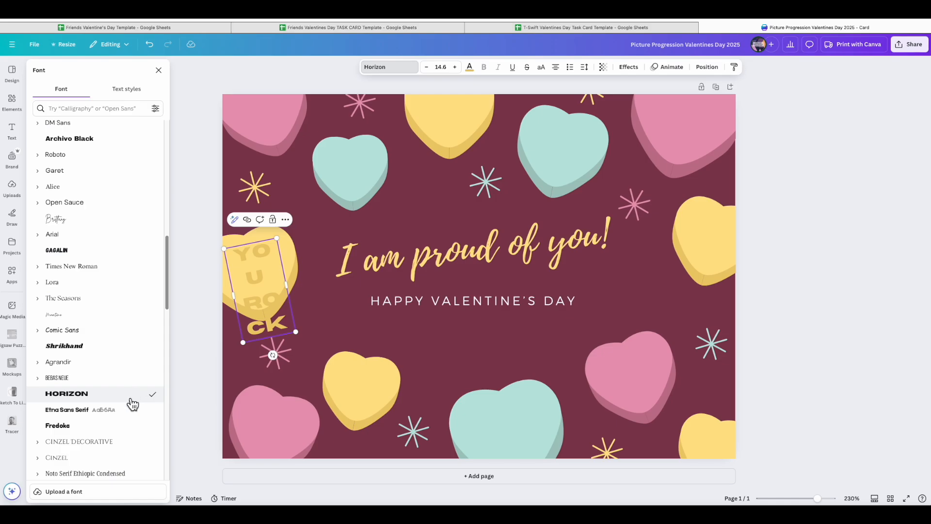
{"action": "left_click", "coordinate": [116, 429]}
Switch the "You Rock" lettering back to Canva Sans Bold.
{"action": "scroll", "coordinate": [132, 347], "scroll_direction": "up", "scroll_amount": 10}
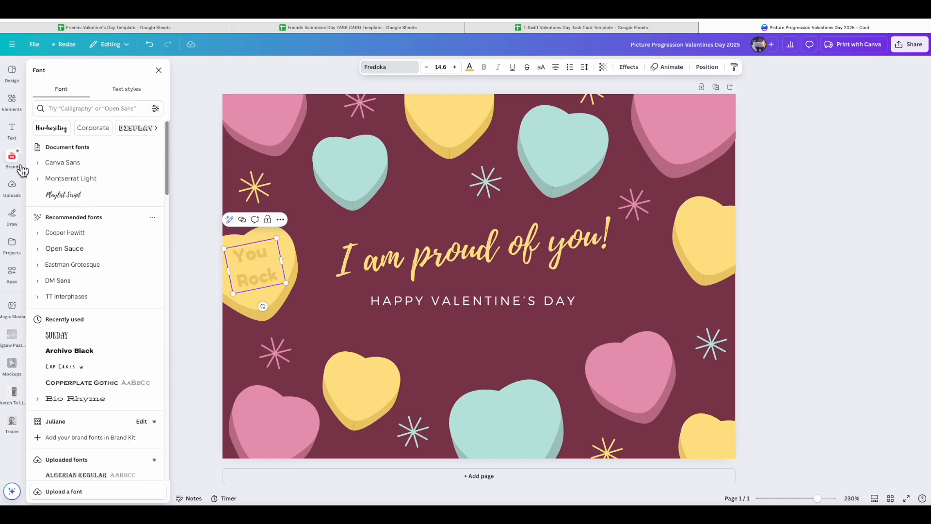
{"action": "left_click", "coordinate": [37, 163]}
{"action": "left_click", "coordinate": [77, 211]}
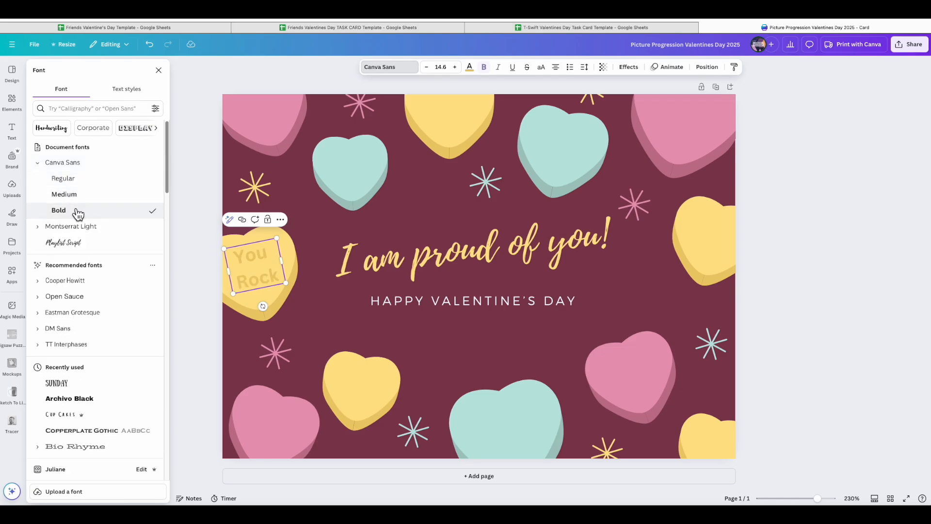
Set the "You Rock" lettering in Cooper Hewitt Bold.
{"action": "left_click", "coordinate": [415, 70]}
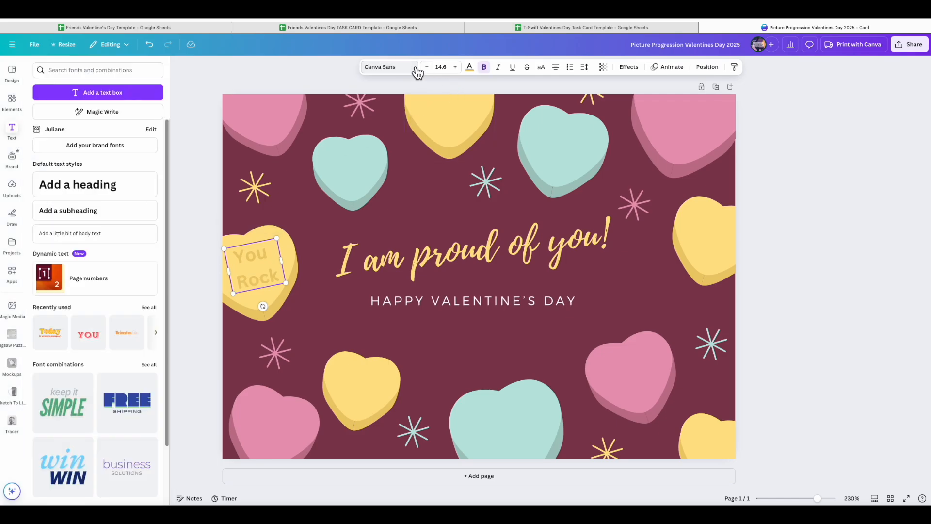
{"action": "left_click", "coordinate": [416, 71]}
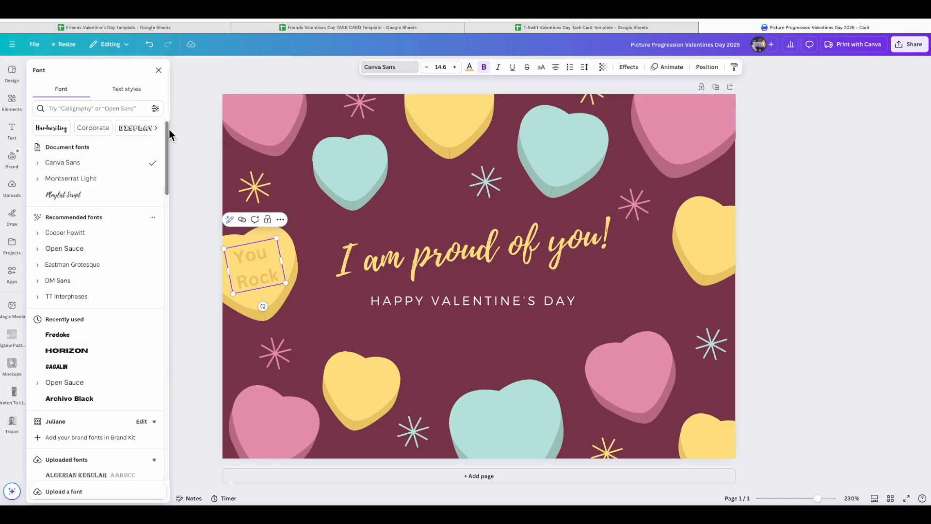
{"action": "left_click", "coordinate": [127, 89]}
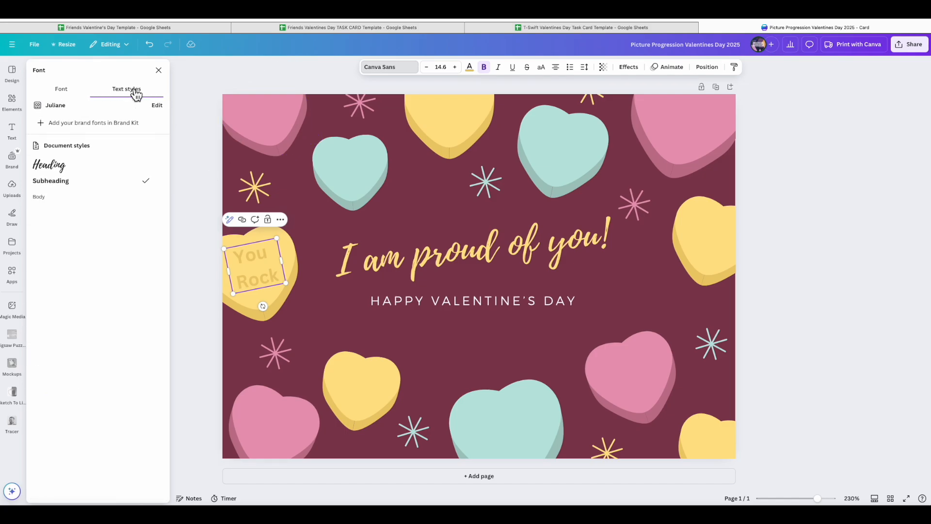
{"action": "left_click", "coordinate": [65, 92]}
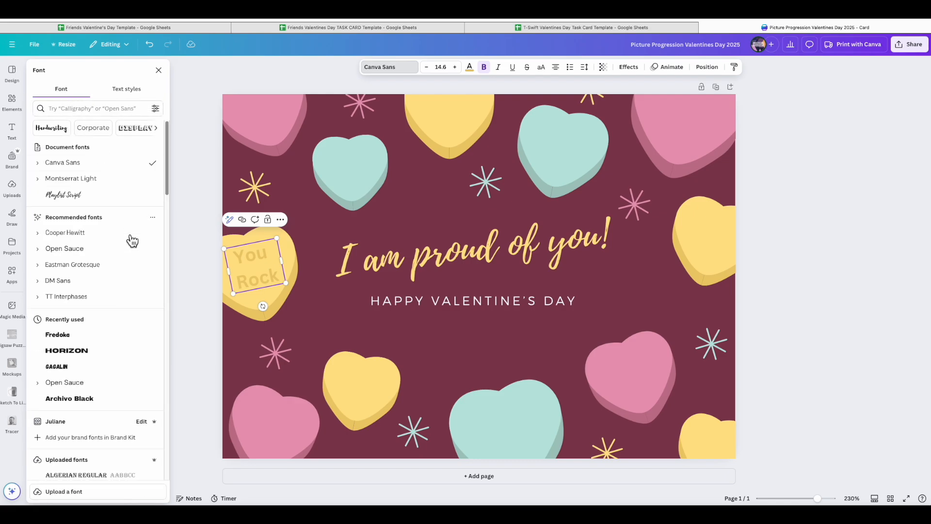
{"action": "left_click", "coordinate": [37, 236]}
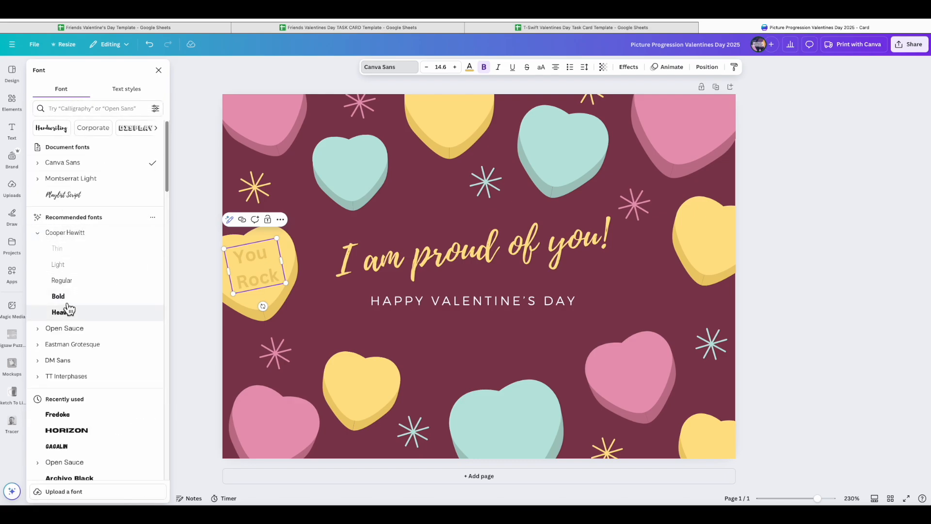
{"action": "left_click", "coordinate": [146, 296]}
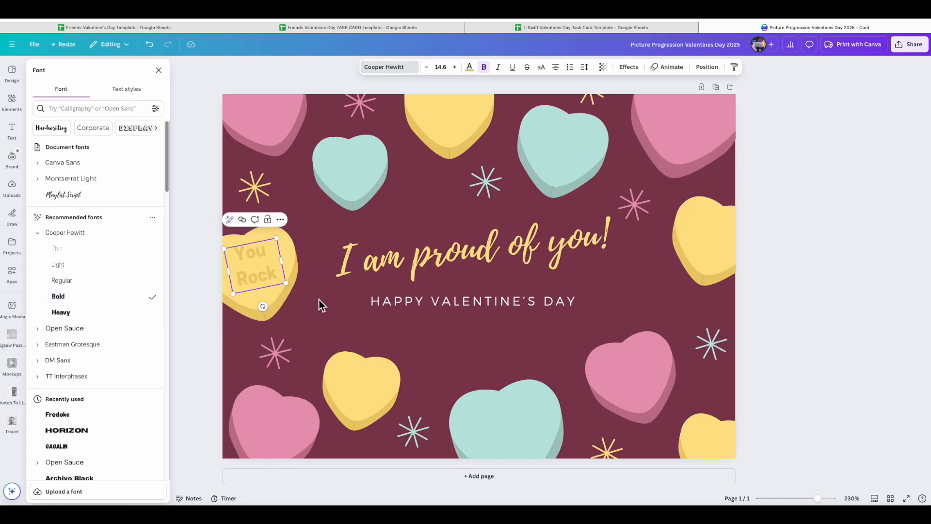
{"action": "left_click", "coordinate": [315, 310]}
Try the dusty rose document color on the yellow heart graphic behind "You Rock", and restore its light yellow.
{"action": "left_click", "coordinate": [262, 267]}
{"action": "left_click_drag", "start_coordinate": [262, 266], "coordinate": [232, 252]}
{"action": "double_click", "coordinate": [267, 273]}
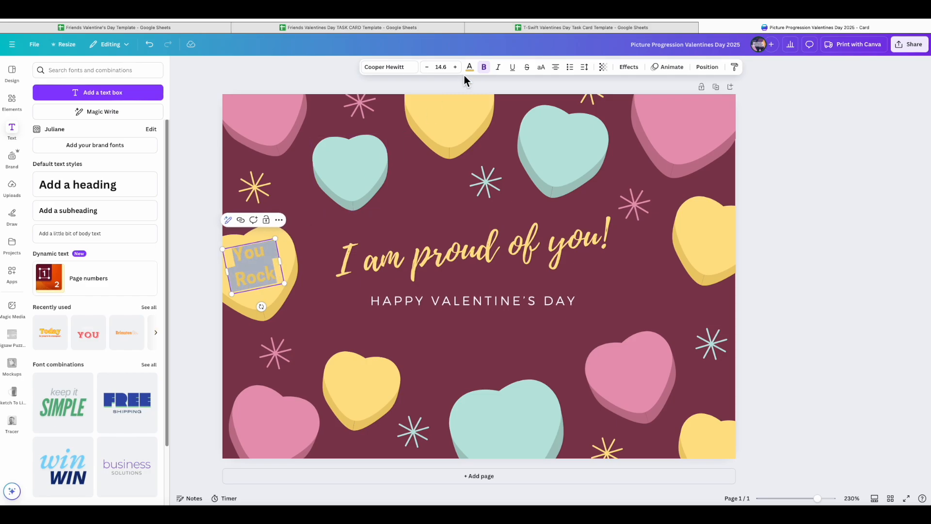
{"action": "left_click", "coordinate": [288, 252]}
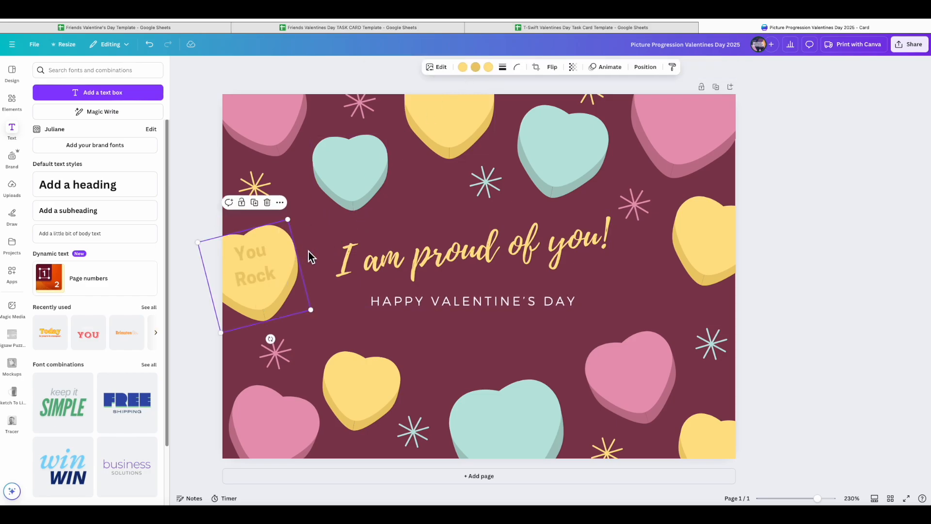
{"action": "left_click", "coordinate": [463, 71]}
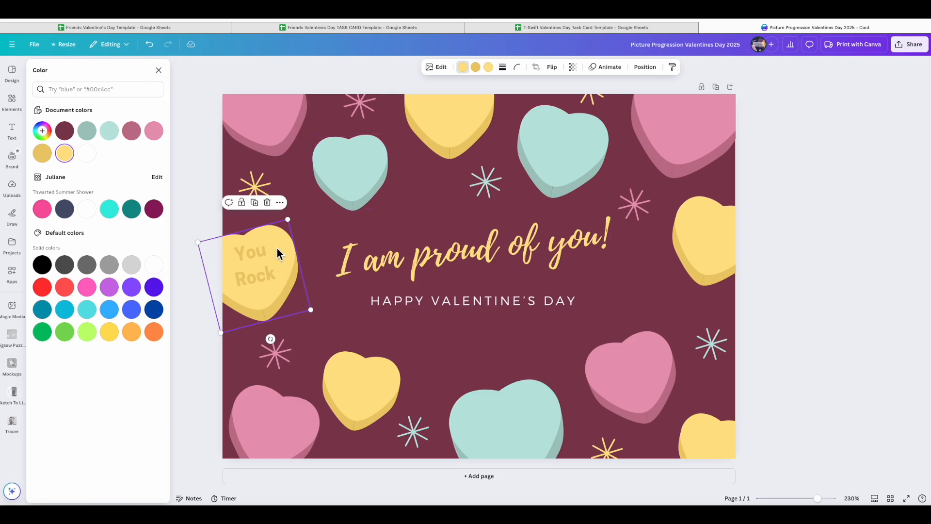
{"action": "left_click", "coordinate": [131, 132]}
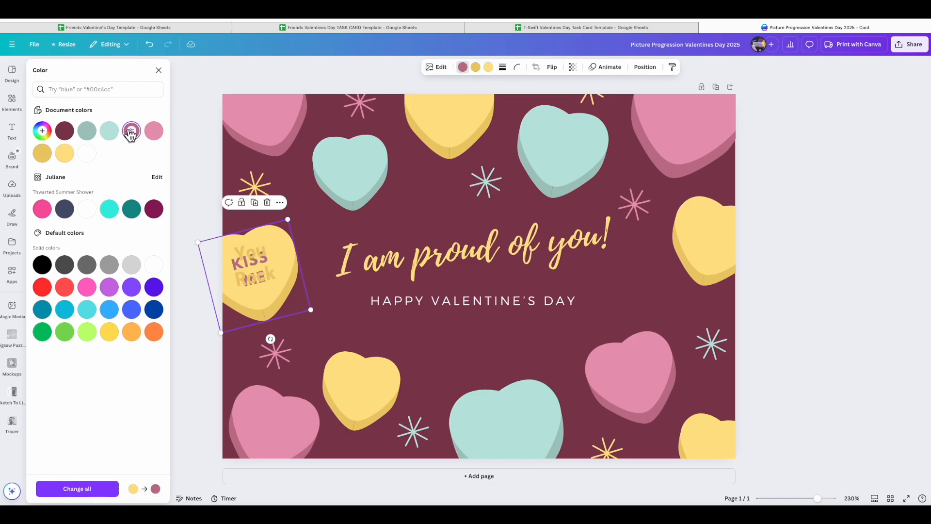
{"action": "left_click", "coordinate": [64, 153]}
Recolor the "You Rock" lettering with the custom darker gold #D4B04C.
{"action": "left_click", "coordinate": [244, 260]}
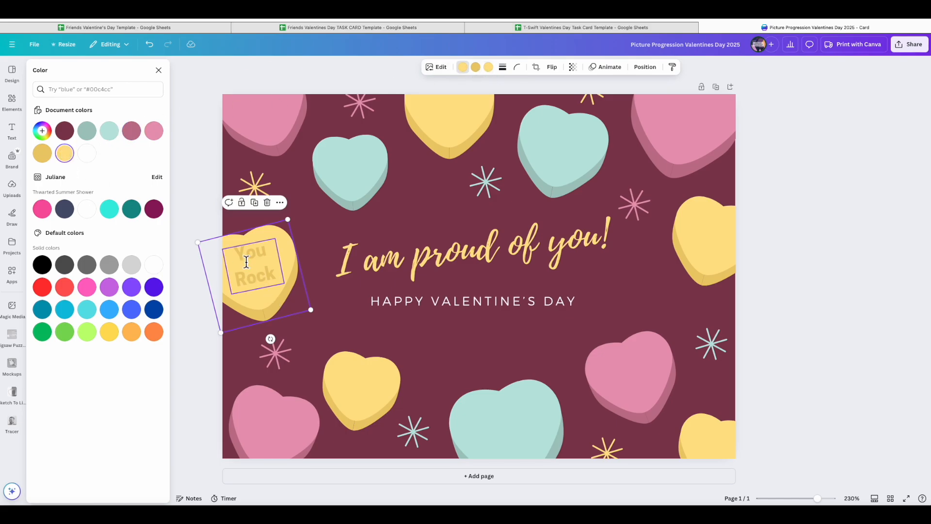
{"action": "left_click", "coordinate": [469, 67]}
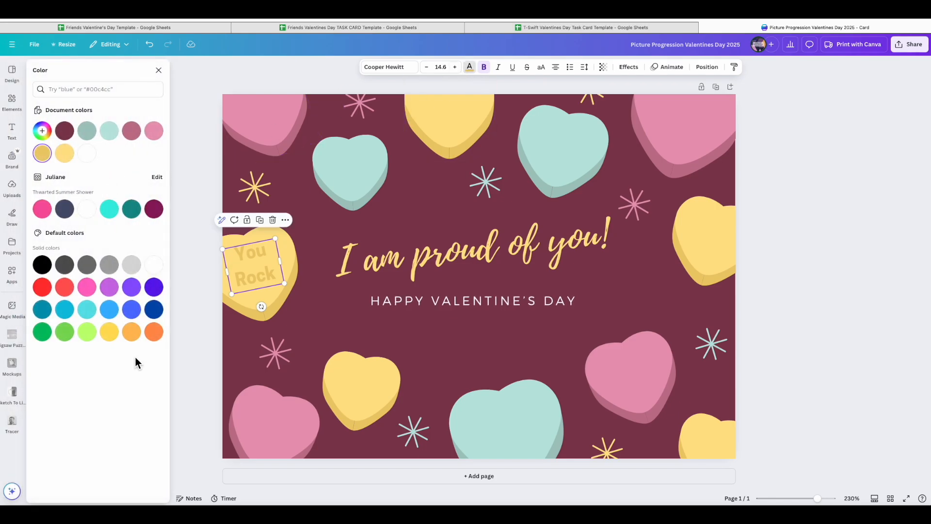
{"action": "left_click", "coordinate": [43, 131]}
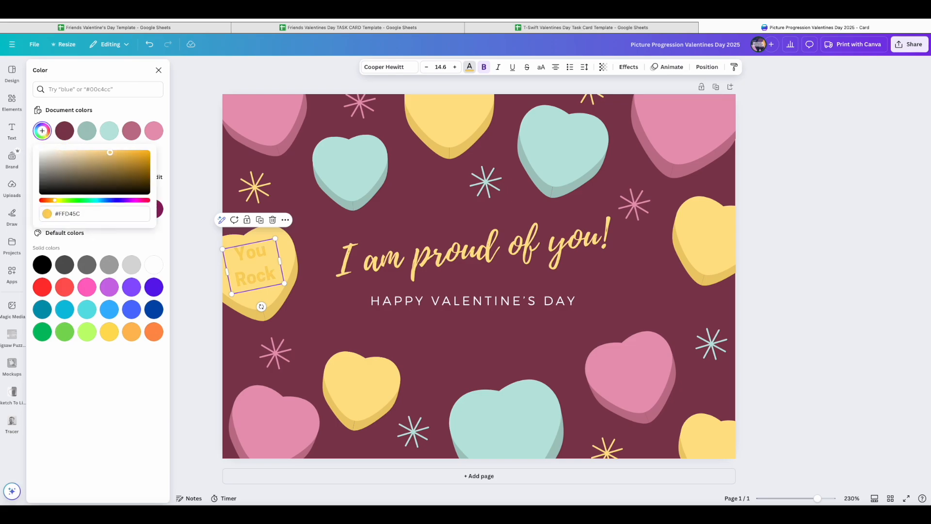
{"action": "left_click_drag", "start_coordinate": [119, 149], "coordinate": [130, 149]}
{"action": "left_click_drag", "start_coordinate": [148, 152], "coordinate": [147, 160]}
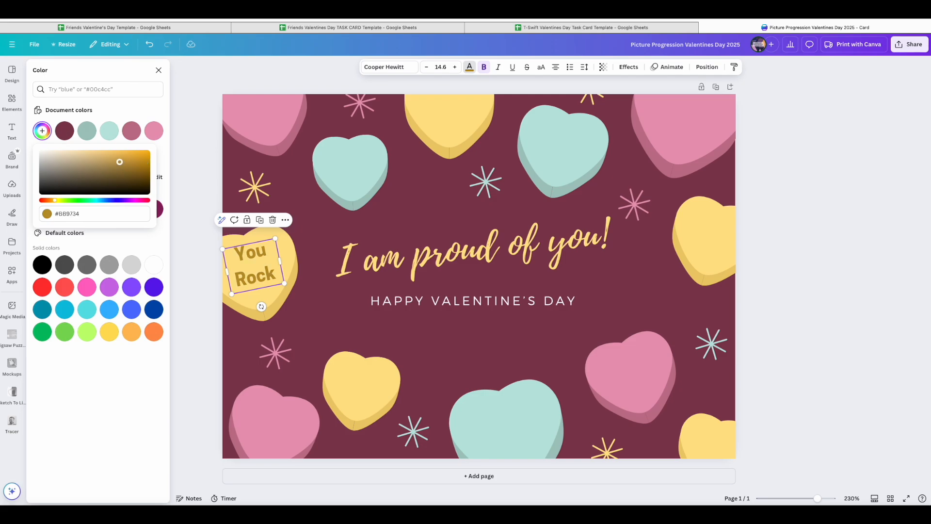
{"action": "left_click_drag", "start_coordinate": [117, 159], "coordinate": [114, 160]}
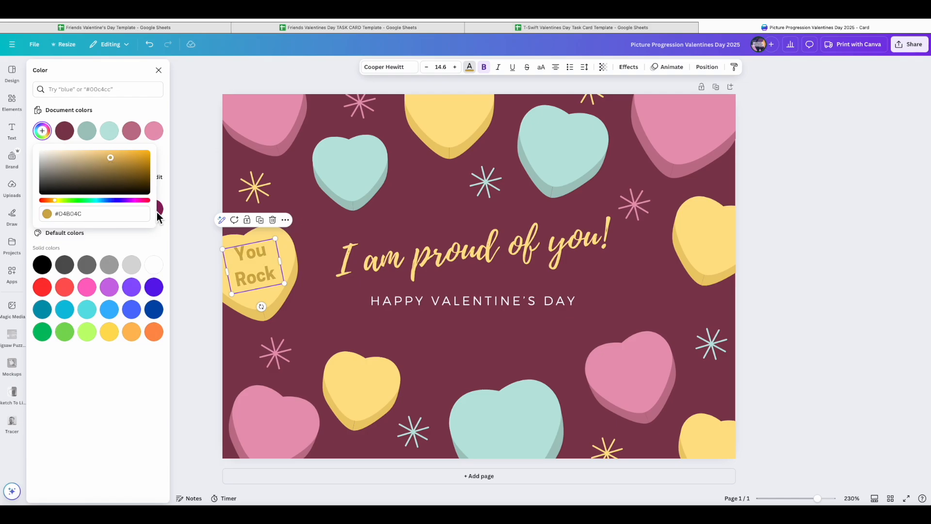
{"action": "left_click", "coordinate": [304, 301]}
Tighten the "You Rock" line spacing to 1.02 and recenter the lettering on its heart.
{"action": "left_click", "coordinate": [261, 271]}
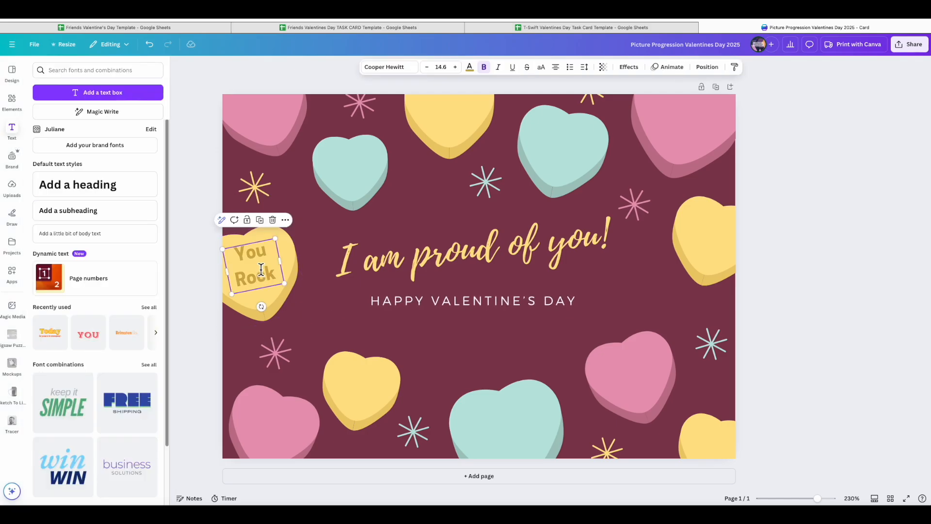
{"action": "left_click", "coordinate": [269, 278]}
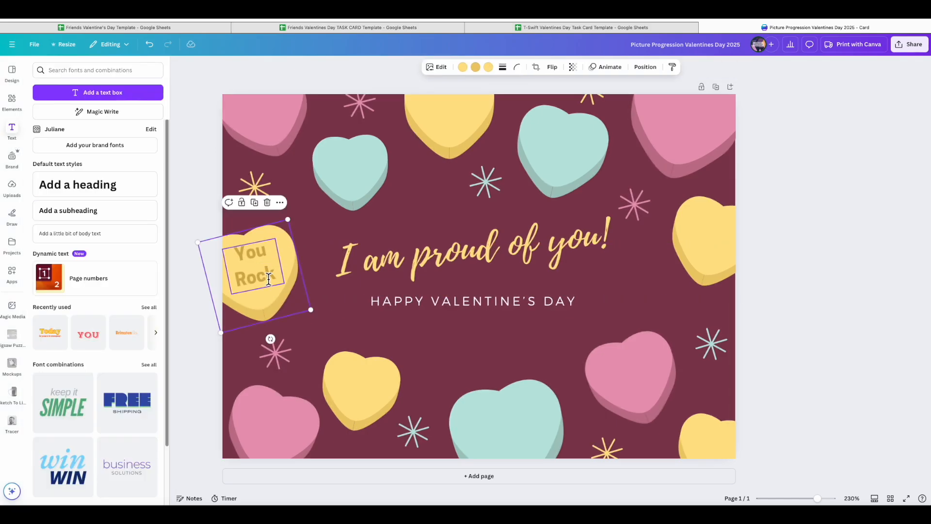
{"action": "left_click_drag", "start_coordinate": [268, 263], "coordinate": [266, 261]}
{"action": "left_click", "coordinate": [267, 261]}
{"action": "left_click", "coordinate": [272, 275]}
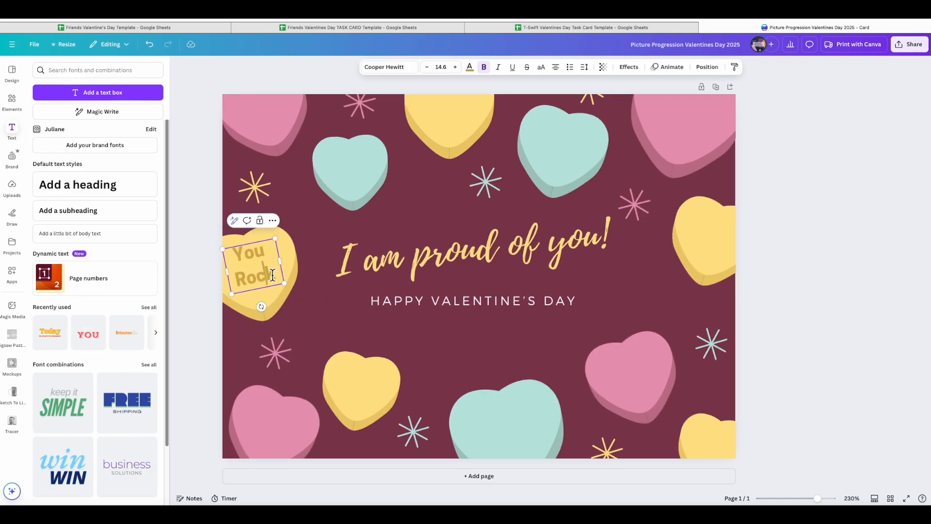
{"action": "left_click_drag", "start_coordinate": [273, 275], "coordinate": [238, 266]}
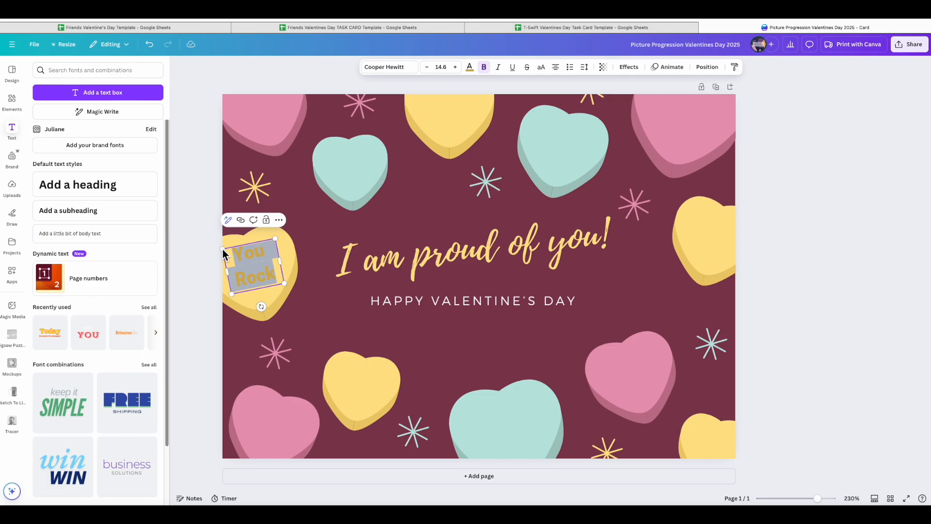
{"action": "left_click", "coordinate": [584, 67]}
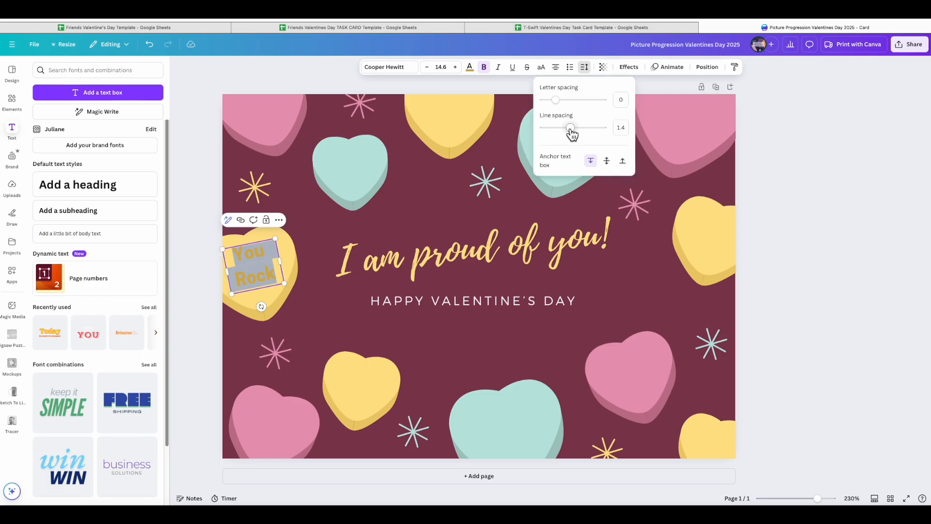
{"action": "left_click_drag", "start_coordinate": [571, 130], "coordinate": [559, 131]}
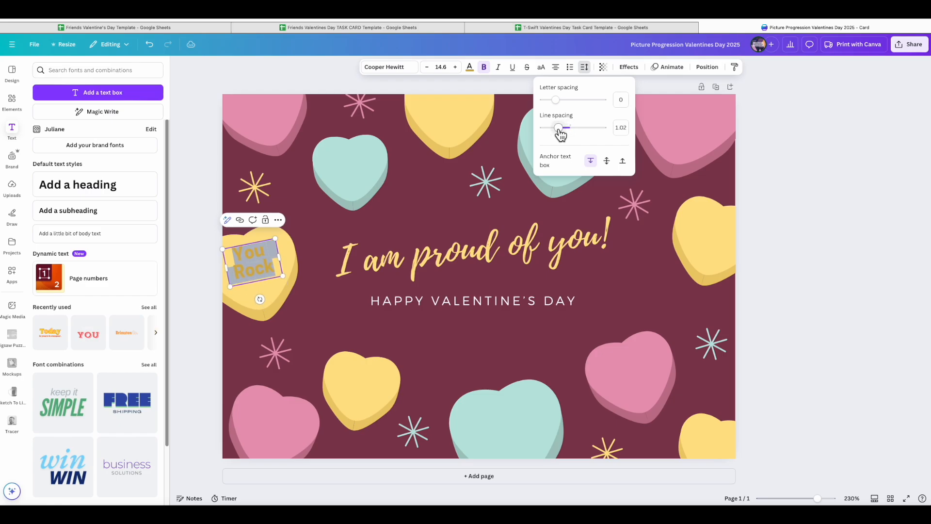
{"action": "left_click", "coordinate": [445, 194]}
{"action": "left_click", "coordinate": [249, 270]}
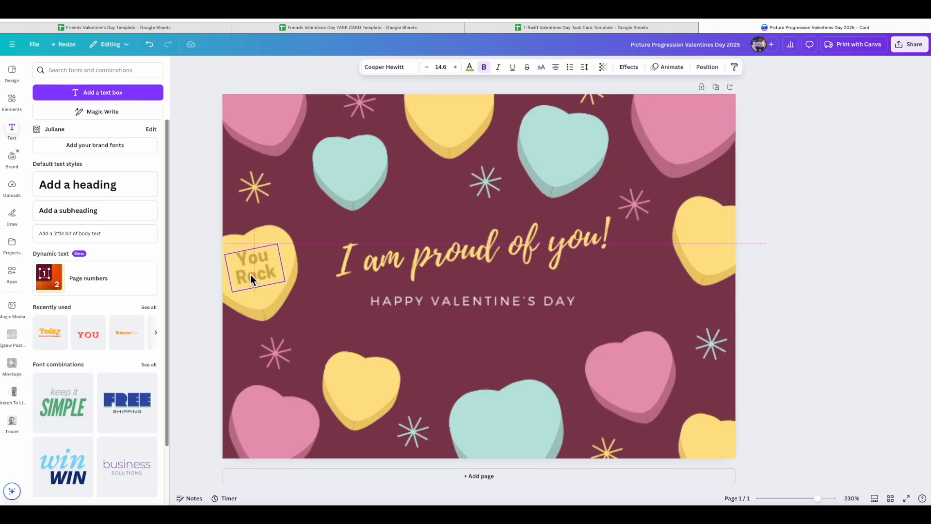
{"action": "left_click_drag", "start_coordinate": [265, 271], "coordinate": [265, 270]}
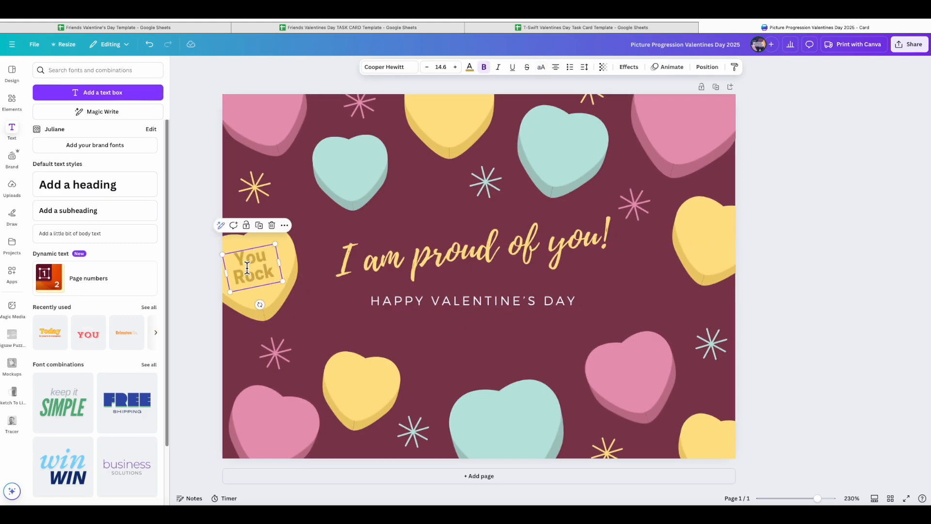
Retype the "You Rock" lettering in capitals as "YOU ROCK".
{"action": "left_click", "coordinate": [247, 262]}
{"action": "left_click", "coordinate": [267, 257]}
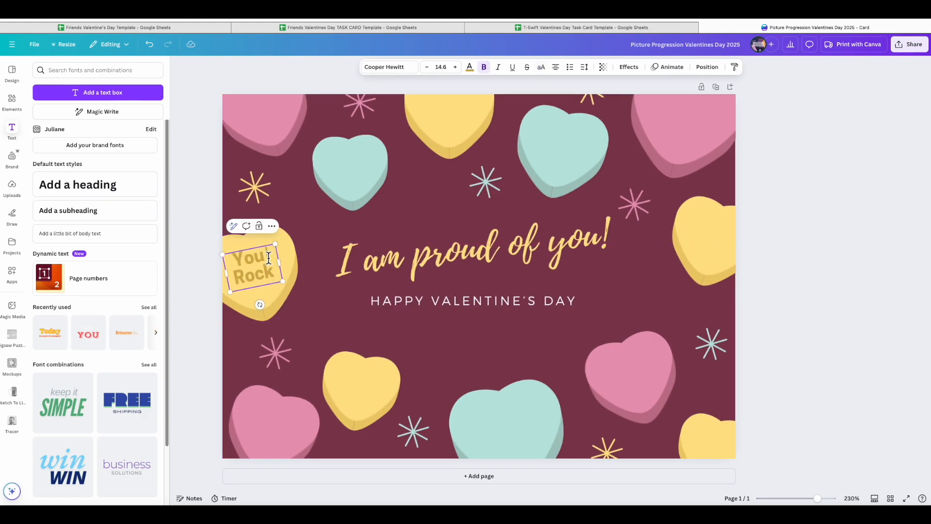
{"action": "key", "text": "BackSpace"}
{"action": "key", "text": "BackSpace"}
{"action": "type", "text": "OUR"}
{"action": "key", "text": "BackSpace"}
{"action": "double_click", "coordinate": [267, 273]}
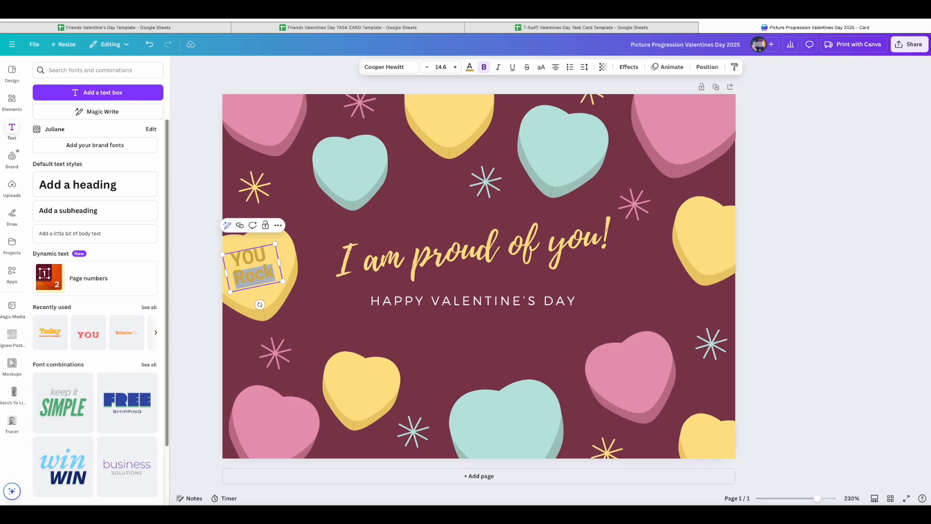
{"action": "type", "text": "ROCK"}
{"action": "left_click", "coordinate": [298, 318]}
{"action": "left_click_drag", "start_coordinate": [256, 270], "coordinate": [257, 269]}
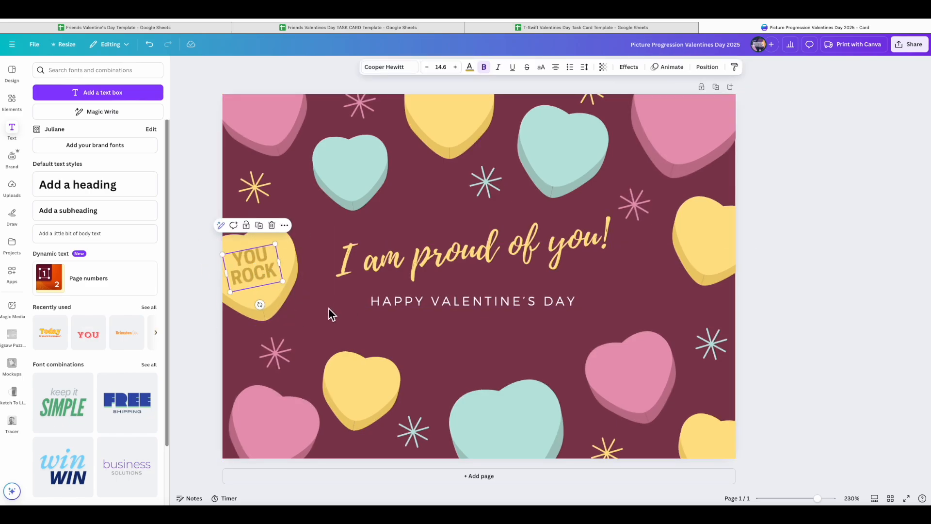
{"action": "left_click", "coordinate": [329, 310]}
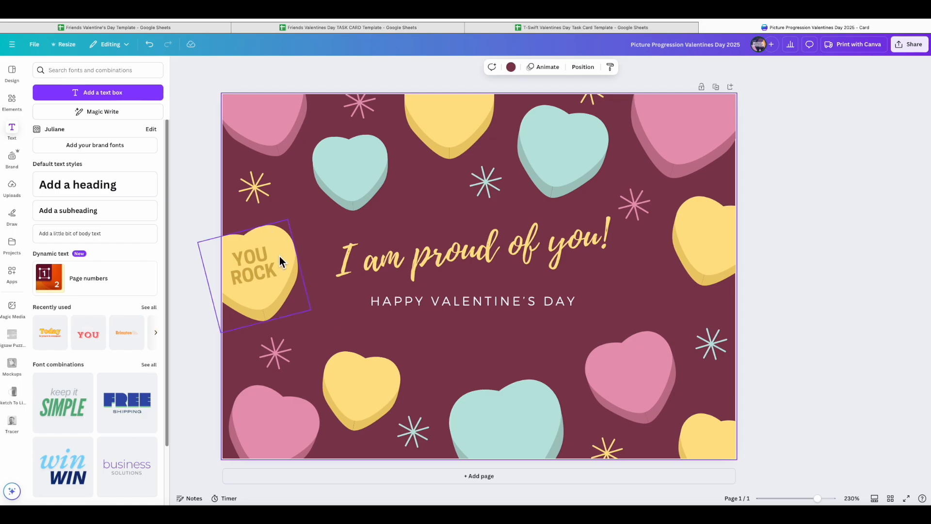
Duplicate "YOU ROCK" onto the small yellow heart near the card's lower edge and rotate it to match that heart's tilt.
{"action": "left_click", "coordinate": [272, 270]}
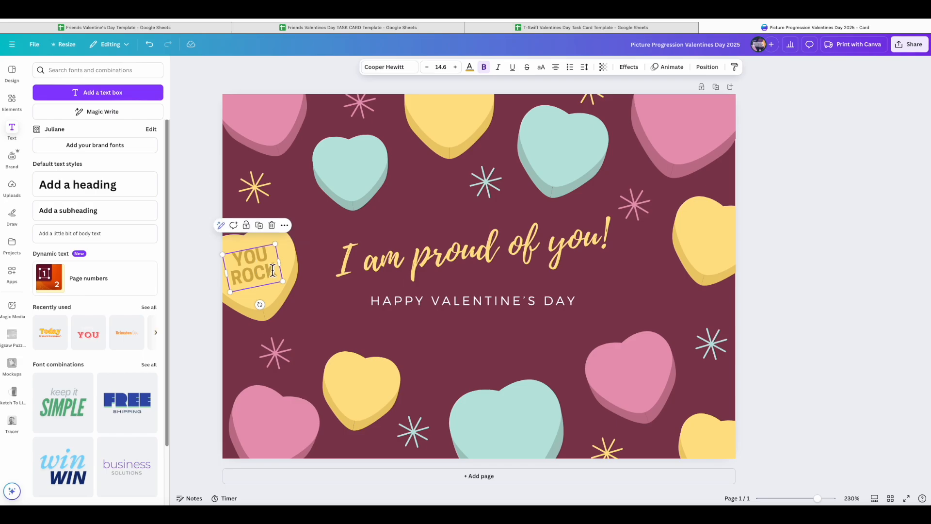
{"action": "key", "text": "ctrl+d"}
{"action": "left_click_drag", "start_coordinate": [276, 281], "coordinate": [371, 382]}
{"action": "left_click_drag", "start_coordinate": [374, 414], "coordinate": [355, 430]}
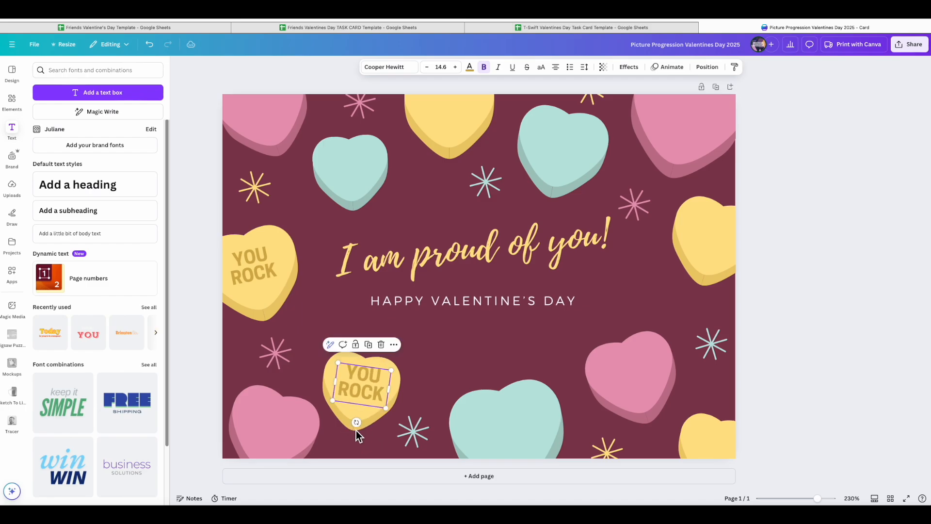
{"action": "left_click_drag", "start_coordinate": [368, 381], "coordinate": [348, 393]}
{"action": "left_click", "coordinate": [415, 387]}
Change the lower heart's lettering to "Genius" at font size 12.6 and center it on the heart.
{"action": "left_click", "coordinate": [349, 394]}
{"action": "double_click", "coordinate": [361, 390]}
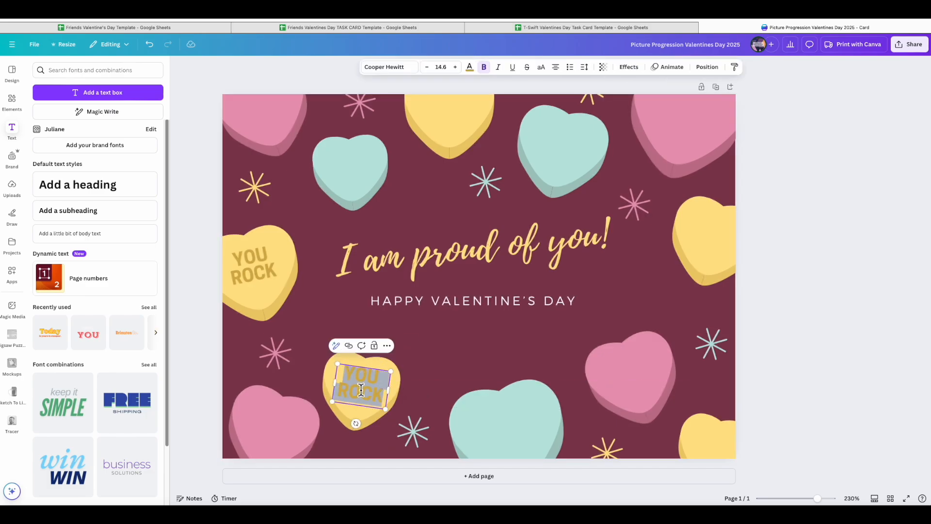
{"action": "type", "text": "Genius"}
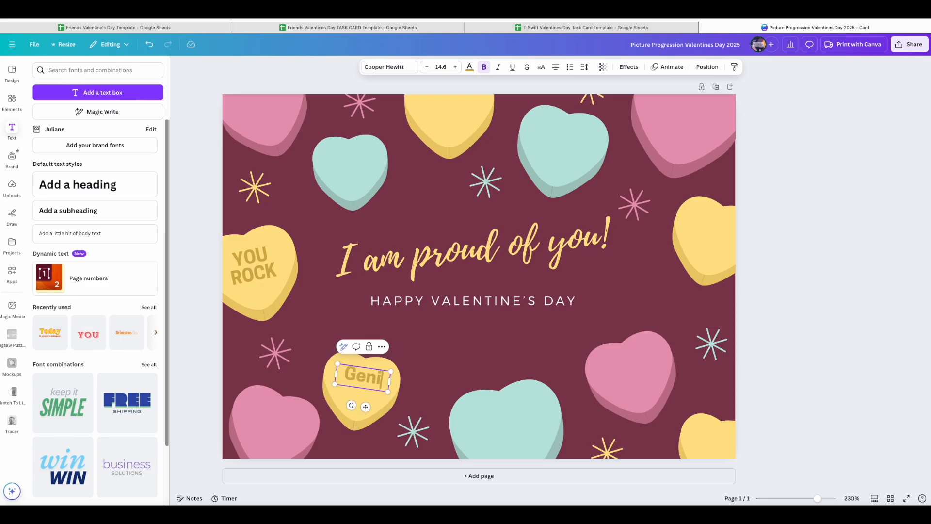
{"action": "left_click_drag", "start_coordinate": [384, 403], "coordinate": [364, 332]}
{"action": "left_click", "coordinate": [427, 67]}
{"action": "left_click", "coordinate": [427, 67]}
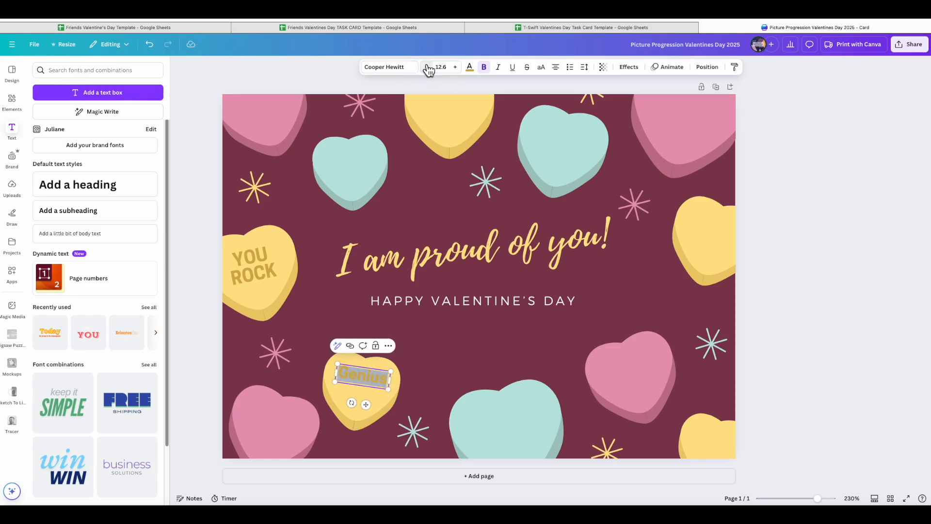
{"action": "left_click", "coordinate": [412, 376]}
{"action": "left_click_drag", "start_coordinate": [362, 375], "coordinate": [364, 385]}
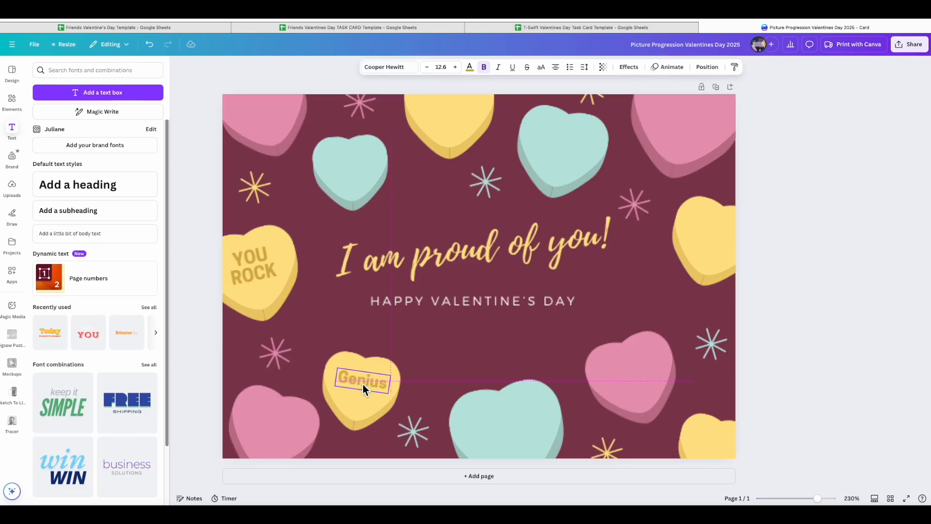
Paste another "YOU ROCK" copy onto the yellow heart at the card's upper edge and rotate it level.
{"action": "left_click", "coordinate": [430, 367]}
{"action": "key", "text": "super+v"}
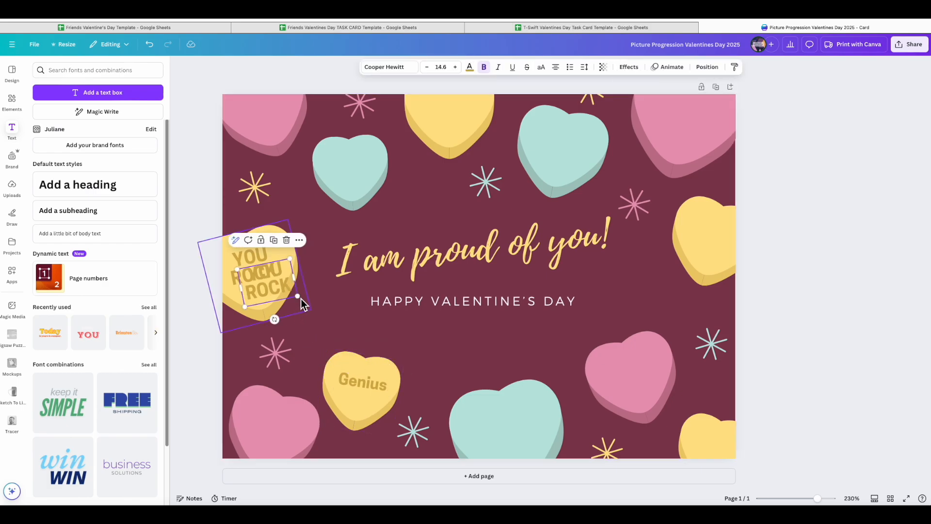
{"action": "left_click_drag", "start_coordinate": [264, 273], "coordinate": [439, 109]}
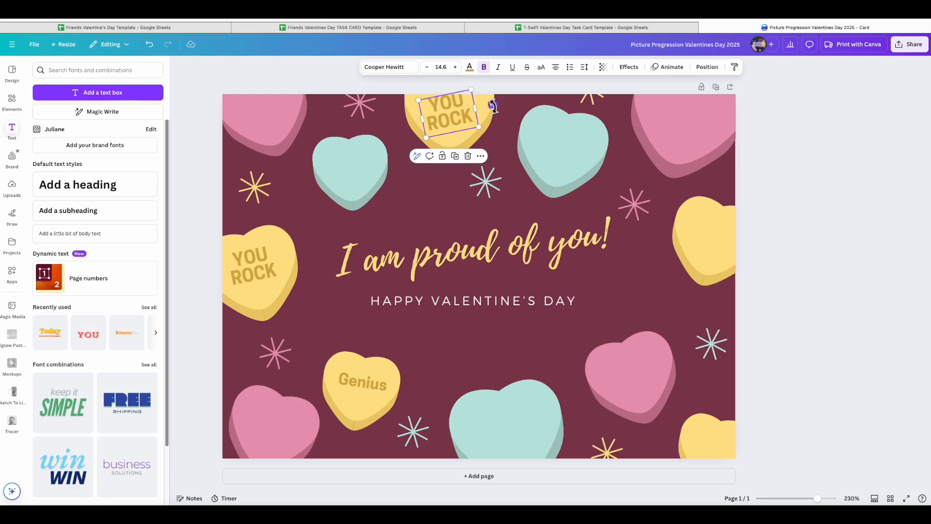
{"action": "left_click_drag", "start_coordinate": [492, 104], "coordinate": [495, 118]}
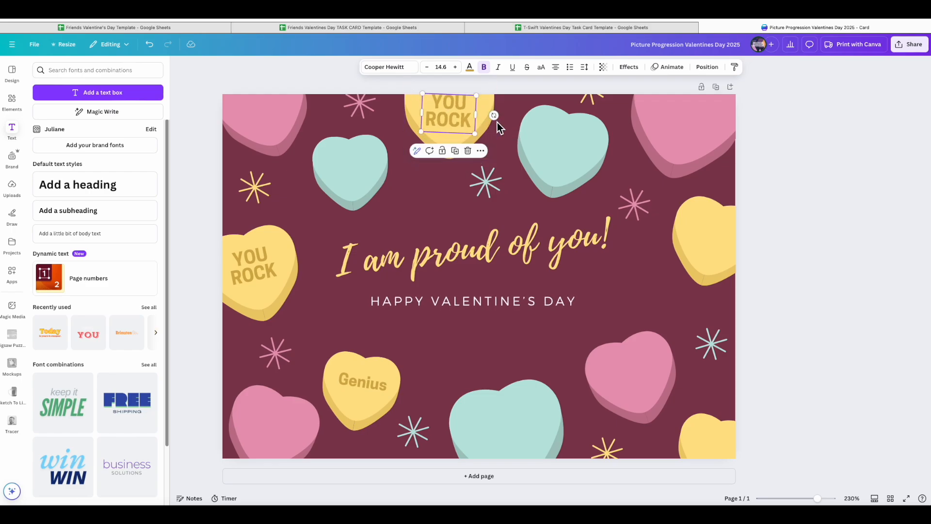
{"action": "left_click_drag", "start_coordinate": [493, 115], "coordinate": [495, 113]}
Retype the lettering on the yellow heart at the card's upper edge as "STAY AWESOME", with "STAY" on its own line.
{"action": "double_click", "coordinate": [449, 115]}
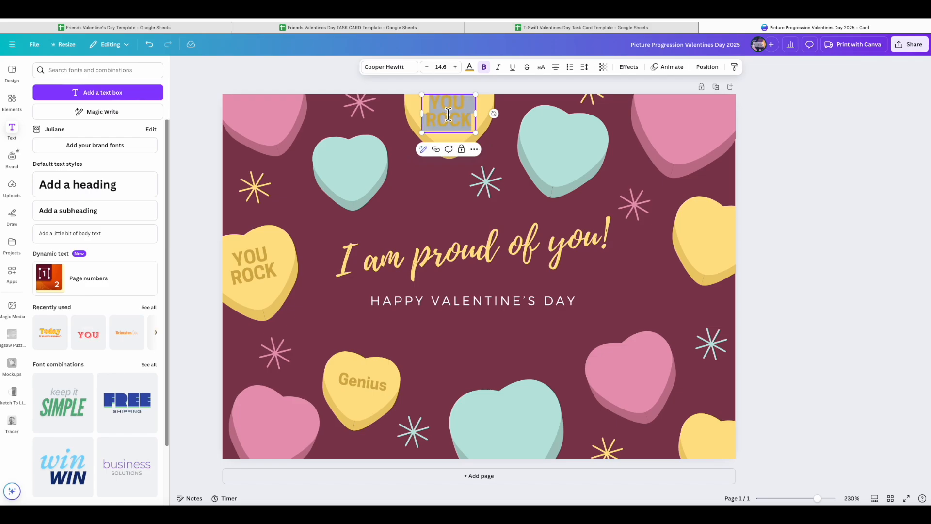
{"action": "type", "text": "STAY"}
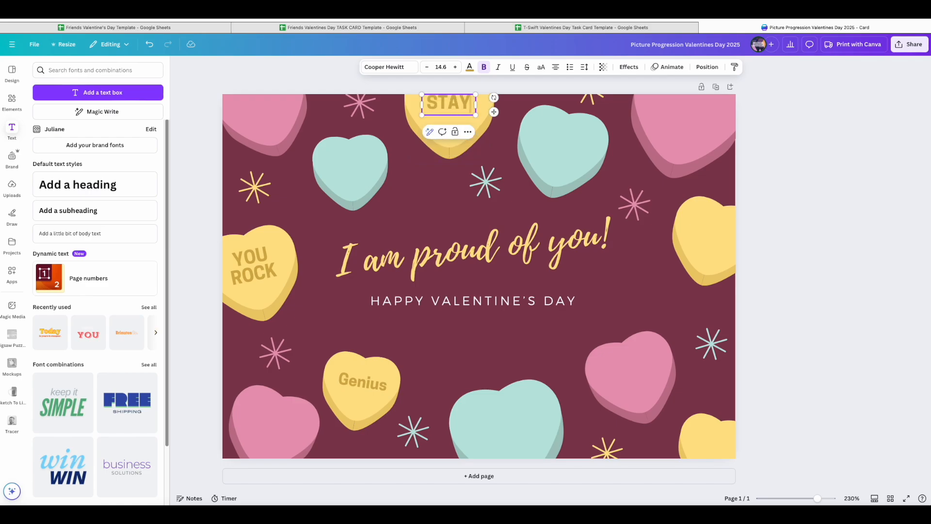
{"action": "key", "text": "Return"}
{"action": "type", "text": "AWES"}
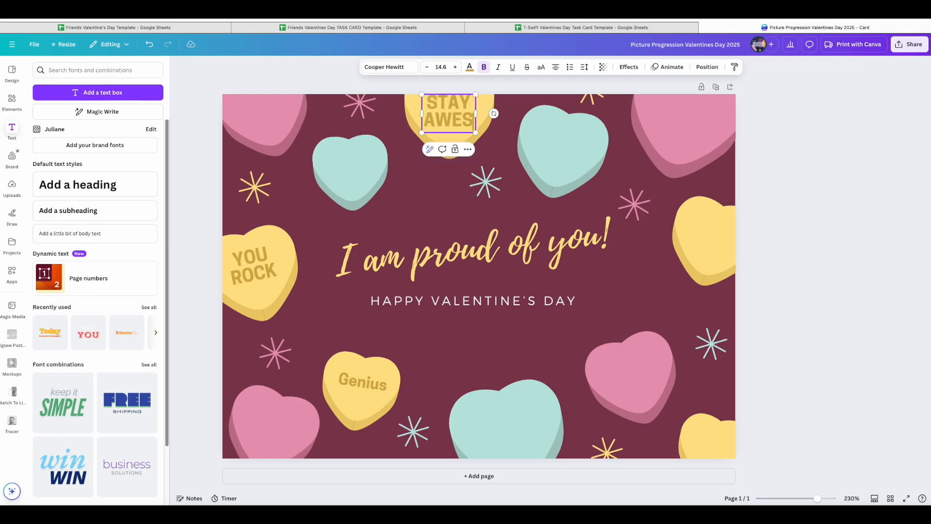
{"action": "type", "text": "OME"}
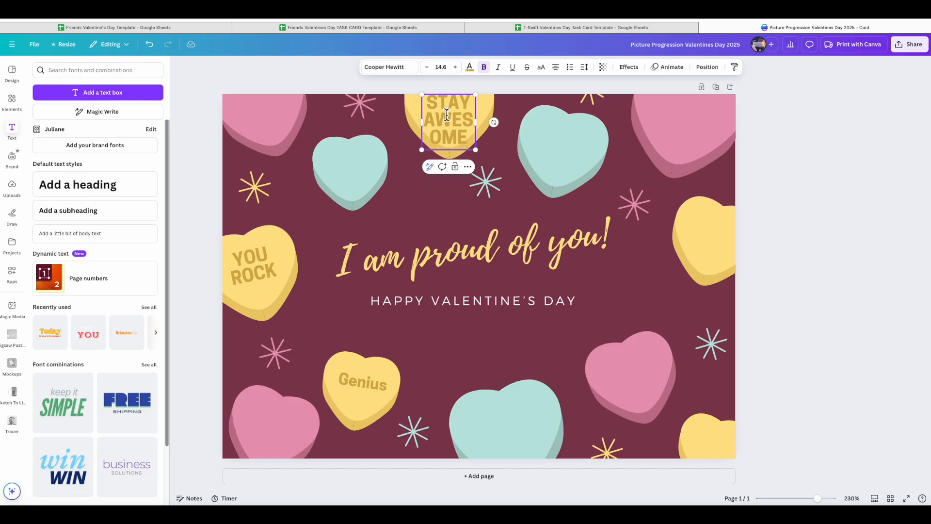
Reduce "AWESOME" to font size 9.6 so it fits on one line, and center the lettering on the upper yellow heart.
{"action": "double_click", "coordinate": [463, 138]}
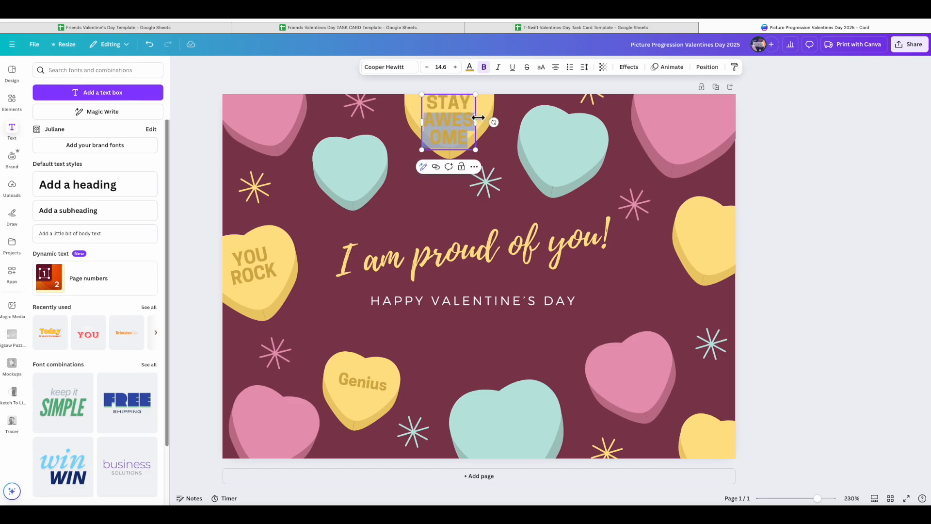
{"action": "mouse_move", "coordinate": [444, 126]}
{"action": "left_mouse_down"}
{"action": "mouse_move", "coordinate": [444, 117]}
{"action": "mouse_move", "coordinate": [487, 113]}
{"action": "mouse_move", "coordinate": [458, 114]}
{"action": "left_mouse_up"}
{"action": "double_click", "coordinate": [457, 114]}
{"action": "left_click", "coordinate": [427, 67]}
{"action": "left_click", "coordinate": [426, 67]}
{"action": "left_click", "coordinate": [426, 66]}
{"action": "left_click", "coordinate": [427, 67]}
{"action": "left_click", "coordinate": [427, 67]}
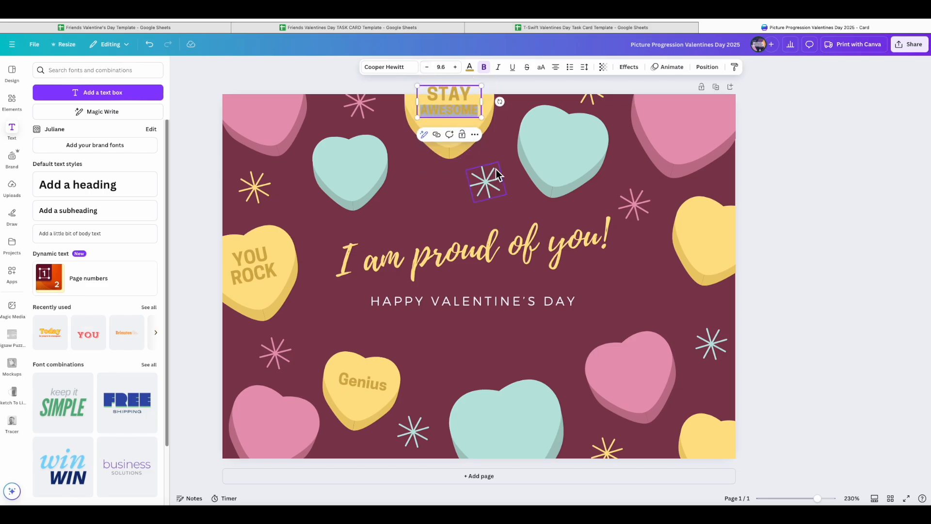
{"action": "left_click", "coordinate": [499, 137]}
{"action": "left_click_drag", "start_coordinate": [459, 111], "coordinate": [458, 114]}
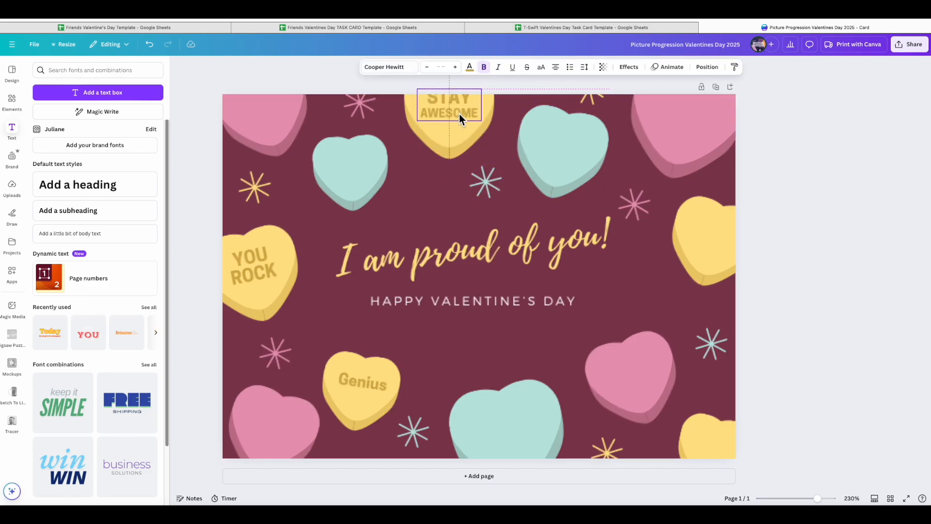
{"action": "left_click", "coordinate": [424, 205]}
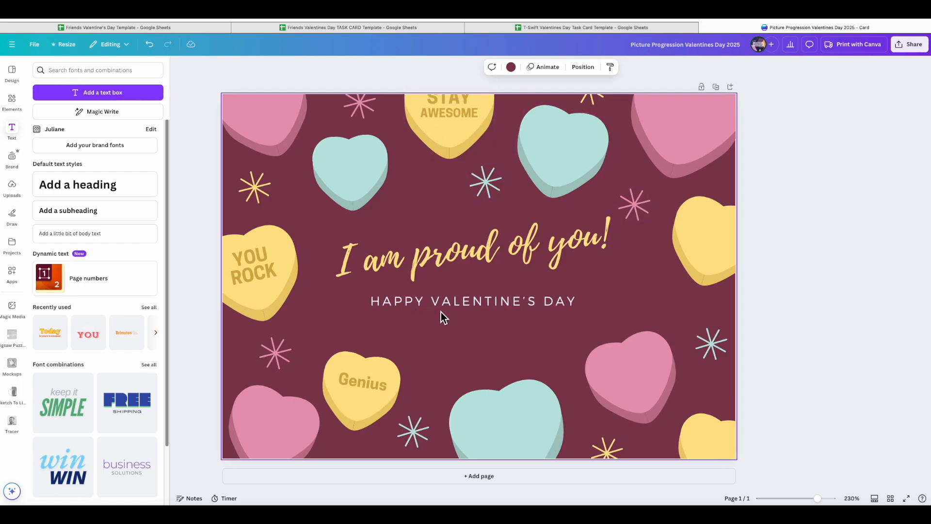
Paste a "YOU ROCK" copy onto the yellow heart at the card's right edge and rotate it clockwise to match the heart's tilt.
{"action": "key", "text": "ctrl+v"}
{"action": "left_click_drag", "start_coordinate": [274, 277], "coordinate": [720, 228]}
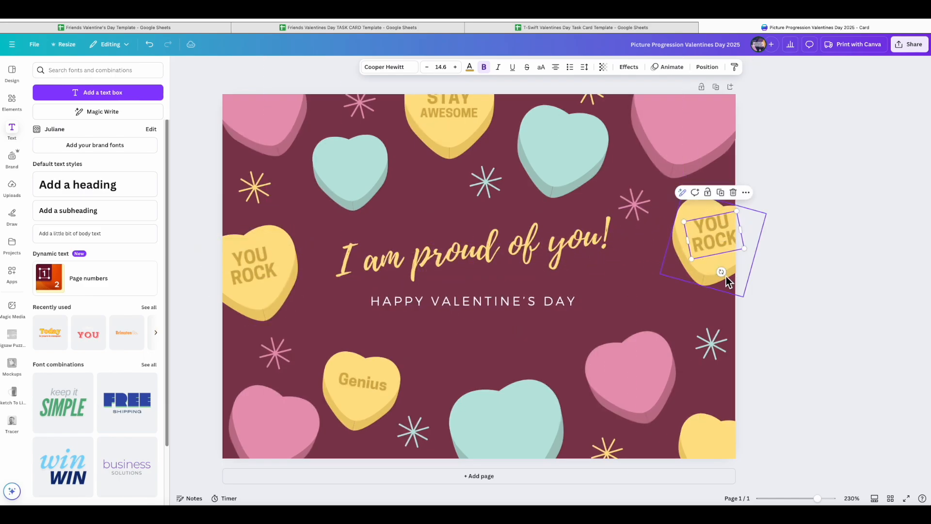
{"action": "left_click_drag", "start_coordinate": [723, 274], "coordinate": [702, 286]}
Change the right-edge yellow heart's lettering to "COOL KID" on two lines and position it on the heart.
{"action": "double_click", "coordinate": [706, 232]}
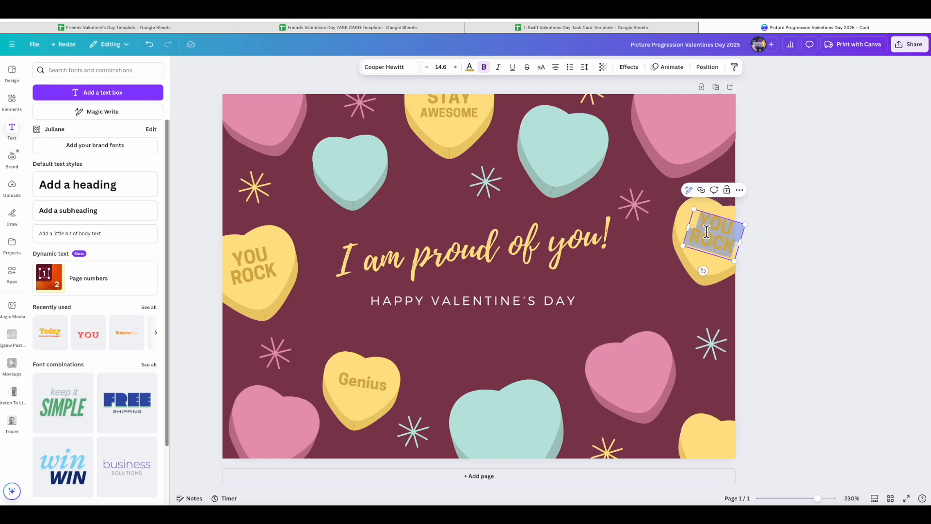
{"action": "type", "text": "COOL"}
{"action": "key", "text": "Return"}
{"action": "type", "text": "KID"}
{"action": "left_click", "coordinate": [768, 290]}
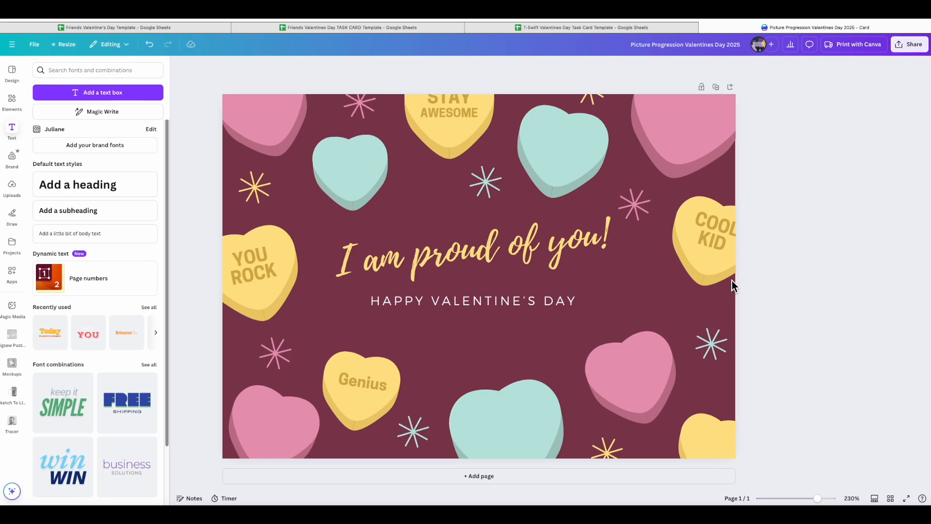
{"action": "left_click", "coordinate": [722, 241]}
{"action": "left_click", "coordinate": [799, 316]}
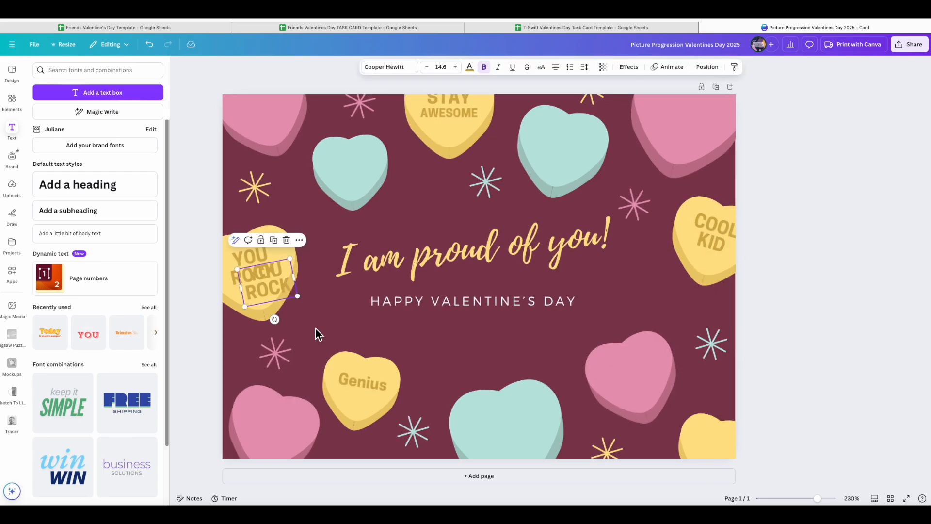
Place another "YOU ROCK" copy on the yellow heart in the card's lower-right corner and rotate it to match the heart's tilt.
{"action": "left_click_drag", "start_coordinate": [260, 277], "coordinate": [704, 439]}
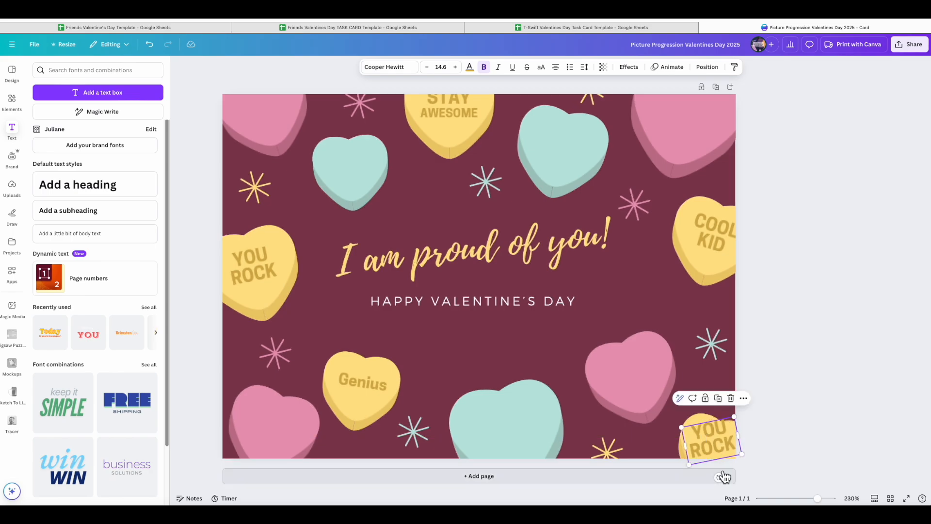
{"action": "left_click_drag", "start_coordinate": [718, 477], "coordinate": [706, 479]}
{"action": "left_click_drag", "start_coordinate": [721, 436], "coordinate": [724, 441]}
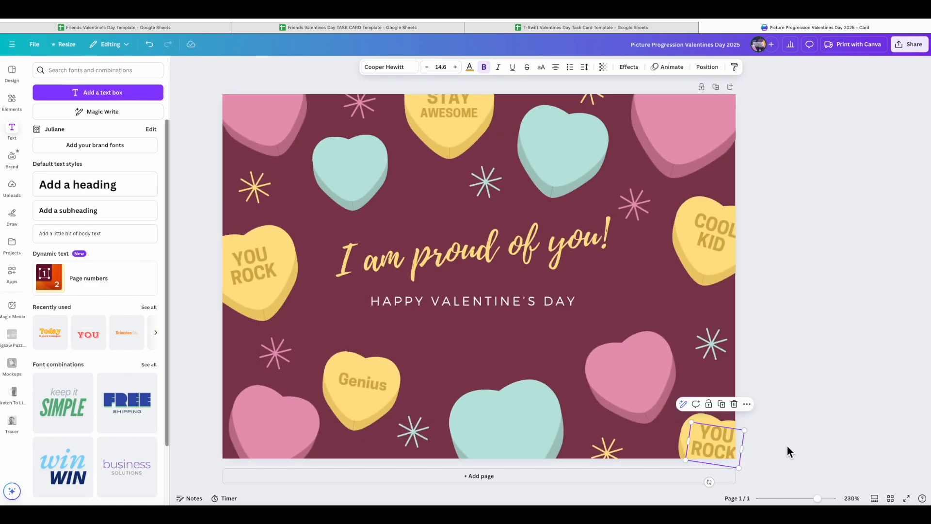
Change the corner heart's lettering to "ACE IT!" on two lines and center it on the visible part of the heart.
{"action": "double_click", "coordinate": [727, 443]}
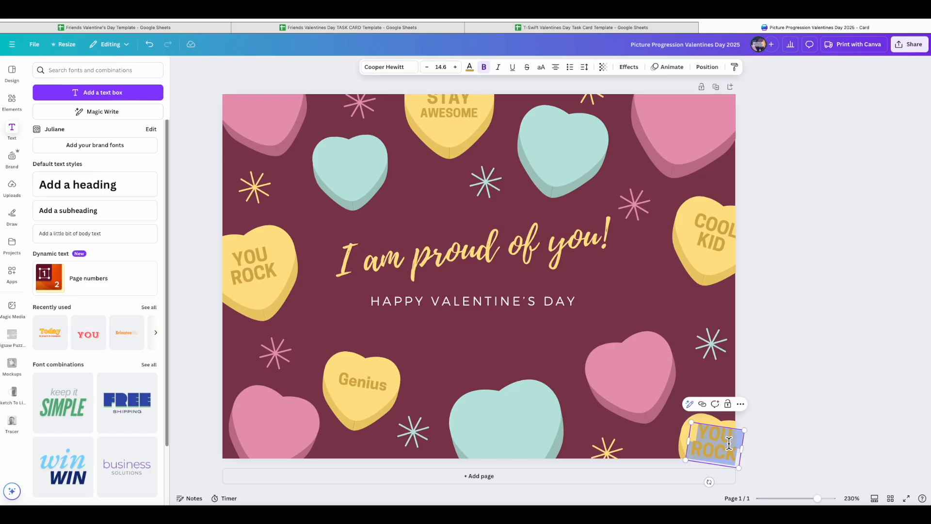
{"action": "type", "text": "Ace"}
{"action": "key", "text": "BackSpace"}
{"action": "key", "text": "BackSpace"}
{"action": "type", "text": "CE"}
{"action": "key", "text": "Return"}
{"action": "type", "text": "IT!"}
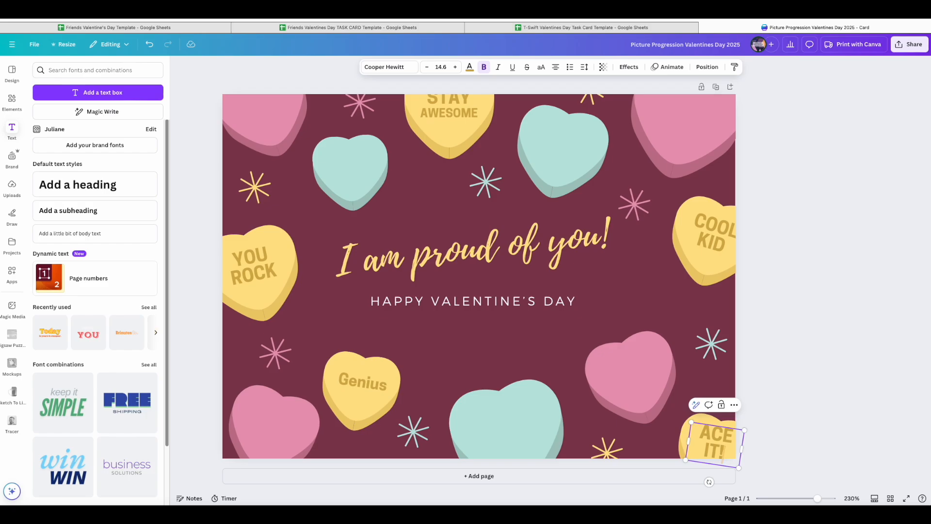
{"action": "left_click", "coordinate": [753, 436]}
{"action": "left_click_drag", "start_coordinate": [719, 438], "coordinate": [717, 442]}
{"action": "left_click", "coordinate": [778, 443]}
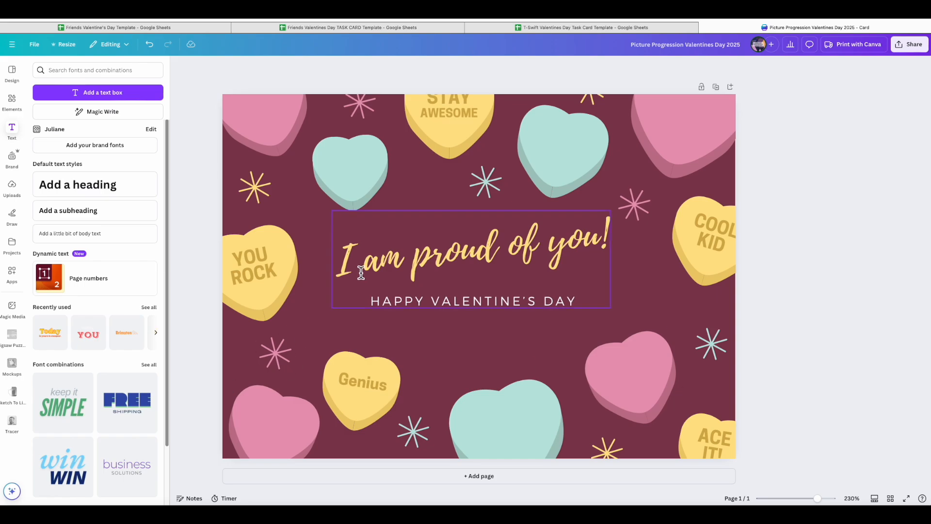
Paste a "YOU ROCK" copy onto the large mint heart near the card's upper edge and rotate it clockwise to match the tilt.
{"action": "key", "text": "super+v"}
{"action": "left_click_drag", "start_coordinate": [272, 289], "coordinate": [571, 149]}
{"action": "left_click_drag", "start_coordinate": [572, 182], "coordinate": [554, 191]}
{"action": "left_click_drag", "start_coordinate": [557, 155], "coordinate": [558, 152]}
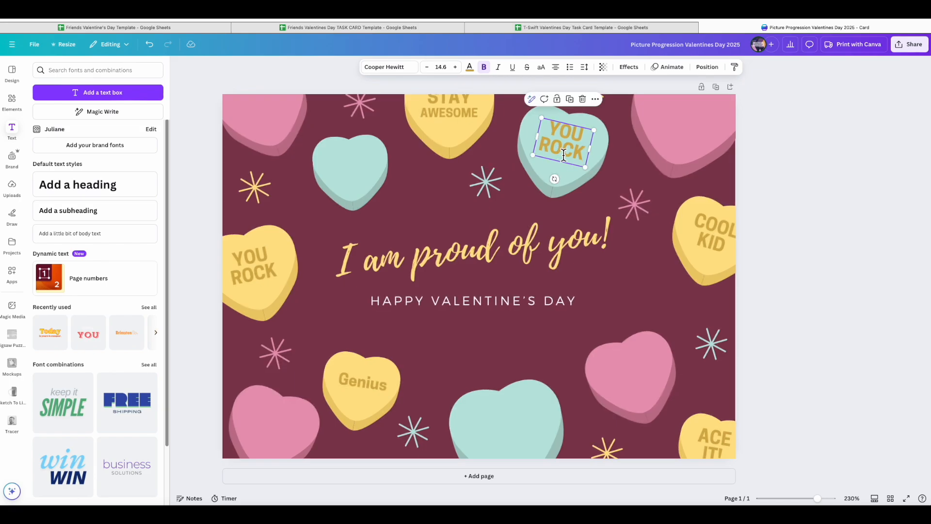
Recolor the "YOU ROCK" lettering on the mint heart to a custom gray-green, darker than the document's existing heart-shadow shade.
{"action": "left_click", "coordinate": [469, 68]}
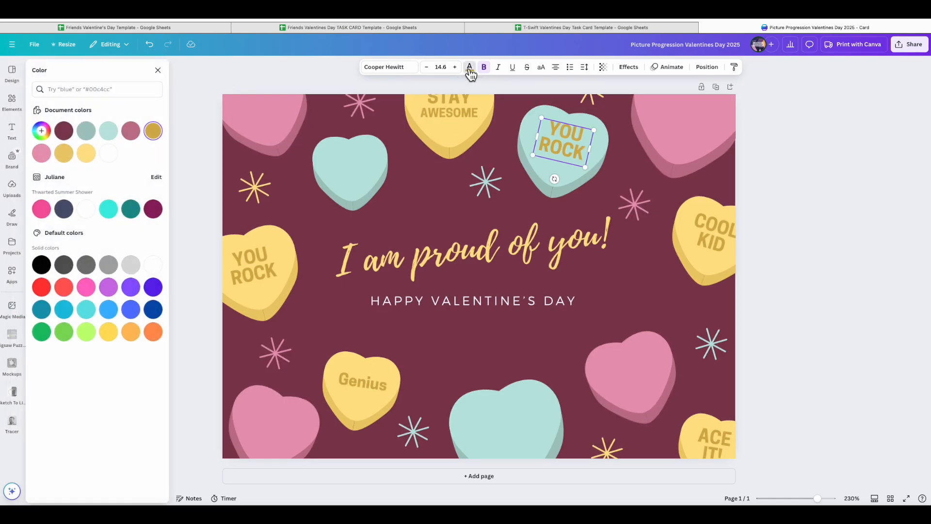
{"action": "double_click", "coordinate": [571, 150]}
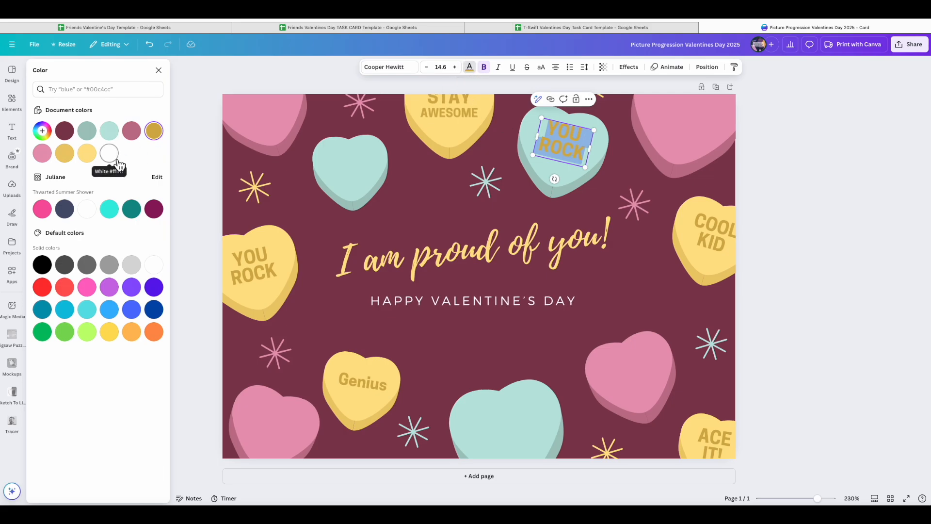
{"action": "left_click", "coordinate": [88, 131]}
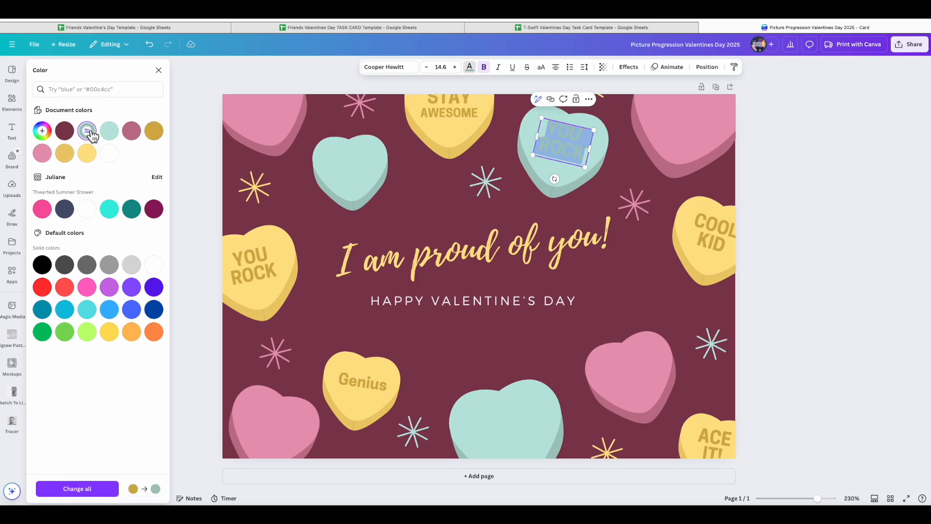
{"action": "left_click", "coordinate": [42, 131]}
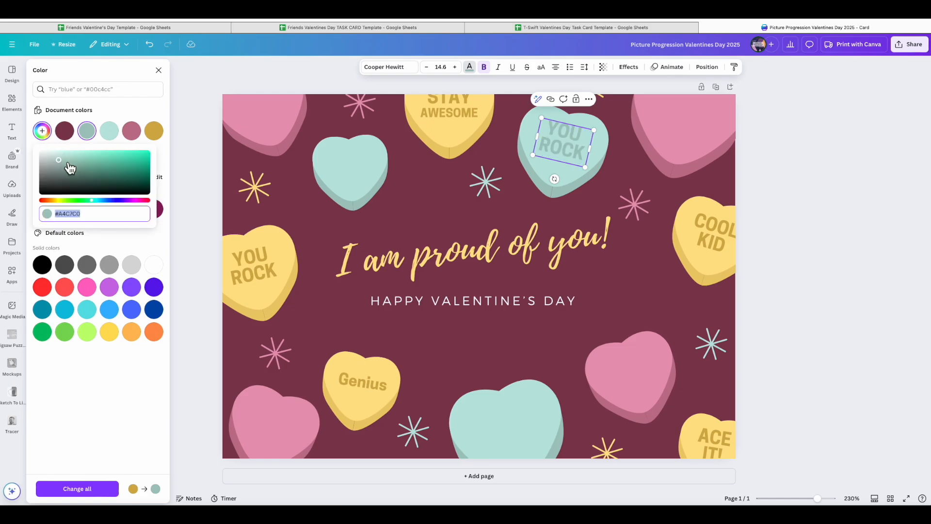
{"action": "left_click", "coordinate": [64, 162]}
{"action": "left_click_drag", "start_coordinate": [64, 163], "coordinate": [72, 169]}
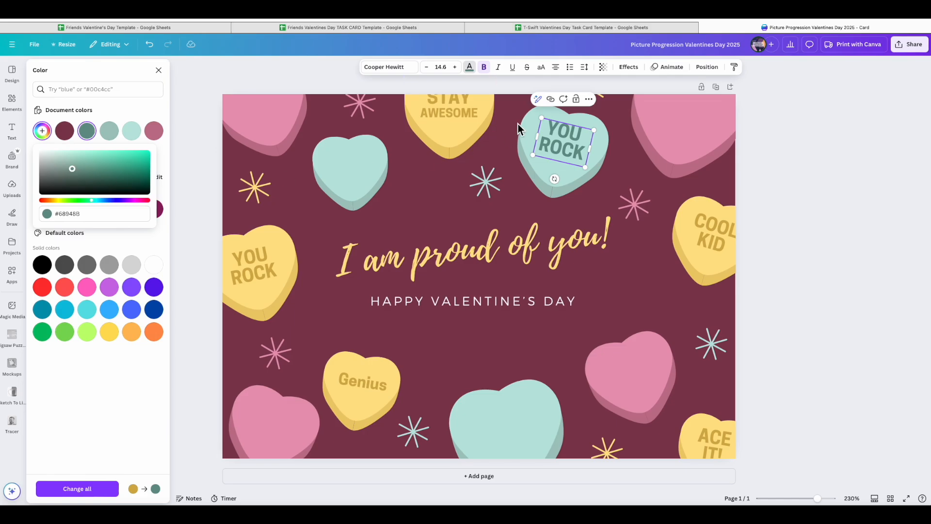
{"action": "left_click", "coordinate": [625, 159]}
Copy the recolored gray-green "YOU ROCK" text box on the mint heart.
{"action": "left_click", "coordinate": [578, 148]}
{"action": "left_click", "coordinate": [578, 150]}
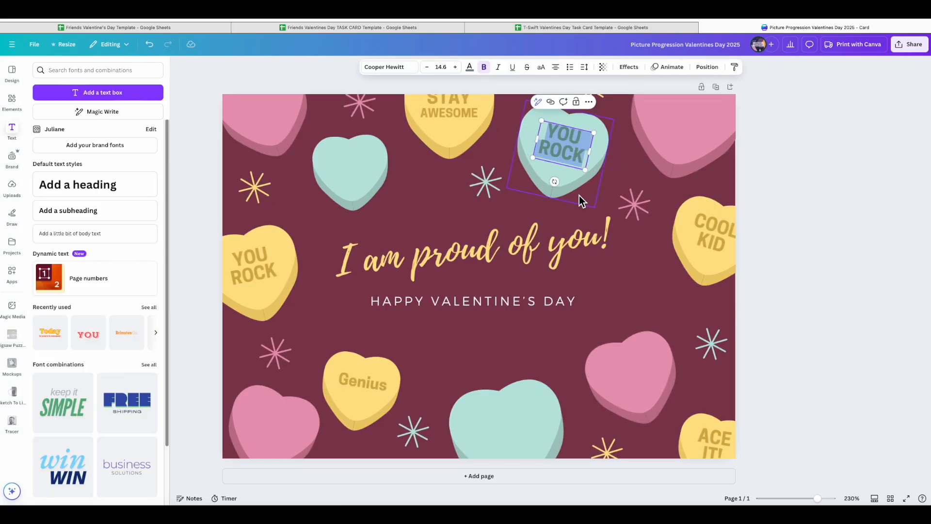
{"action": "key", "text": "Escape"}
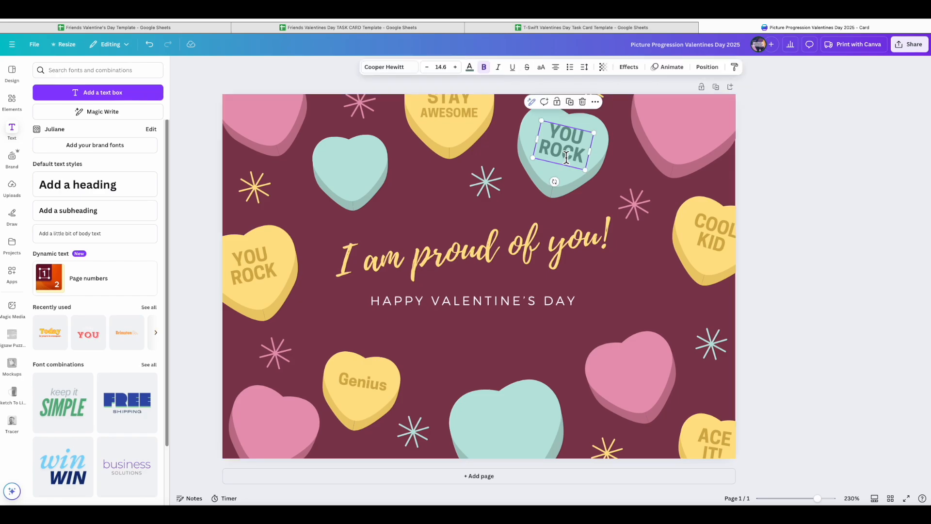
Retype the upper mint heart's lettering as "TEAM PLAYER" in capitals on two lines.
{"action": "left_click", "coordinate": [559, 148]}
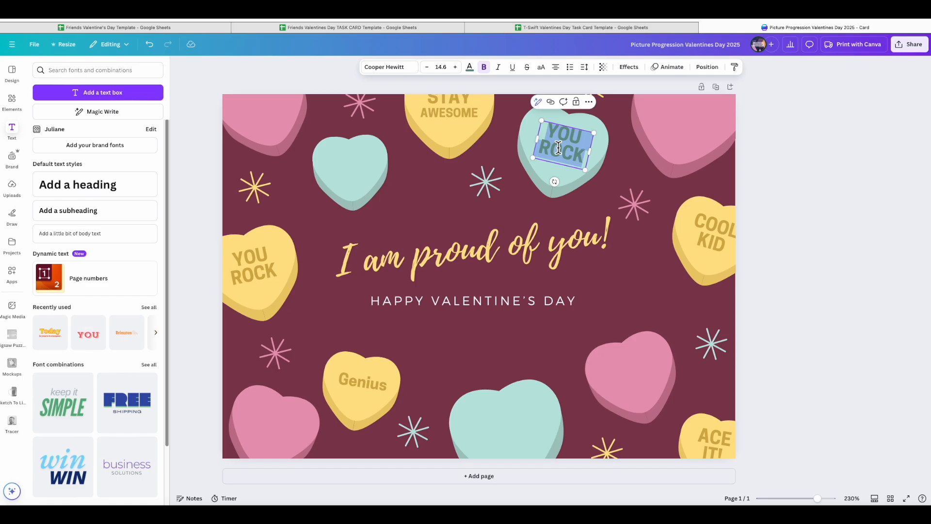
{"action": "type", "text": "TEAM"}
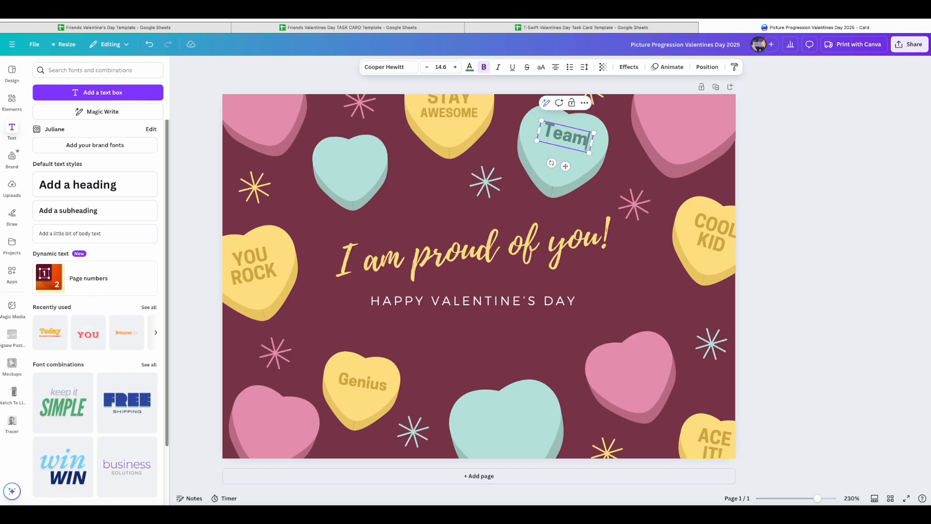
{"action": "key", "text": "Return"}
{"action": "type", "text": "PLAYER"}
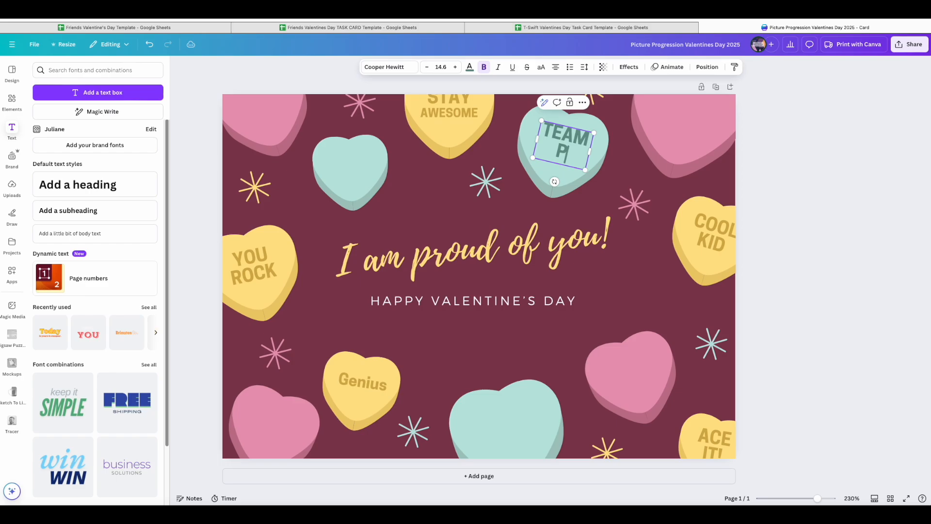
Set the "TEAM PLAYER" lettering to font size 11.6 and center it on its mint heart.
{"action": "left_click_drag", "start_coordinate": [568, 175], "coordinate": [543, 125]}
{"action": "left_click", "coordinate": [427, 67]}
{"action": "left_click", "coordinate": [426, 66]}
{"action": "left_click", "coordinate": [427, 67]}
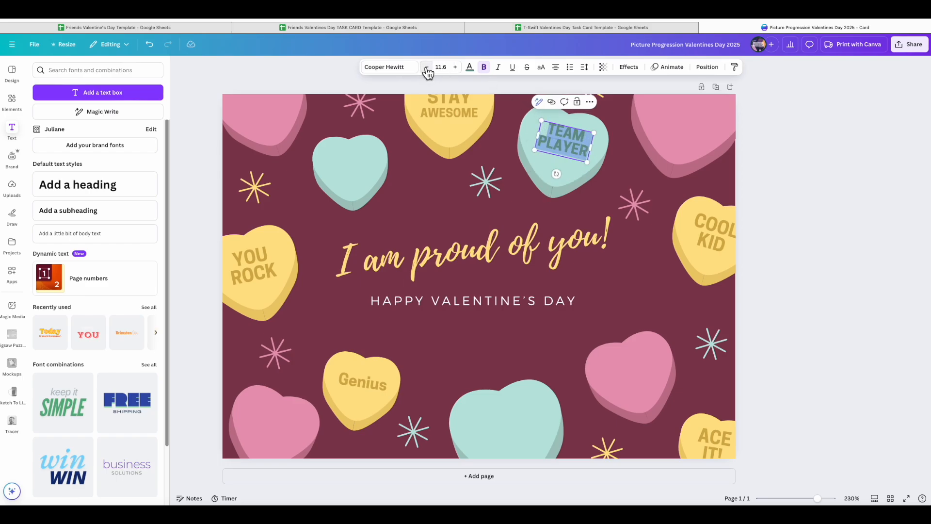
{"action": "left_click", "coordinate": [615, 170]}
{"action": "left_click_drag", "start_coordinate": [577, 156], "coordinate": [569, 147]}
{"action": "left_click", "coordinate": [421, 182]}
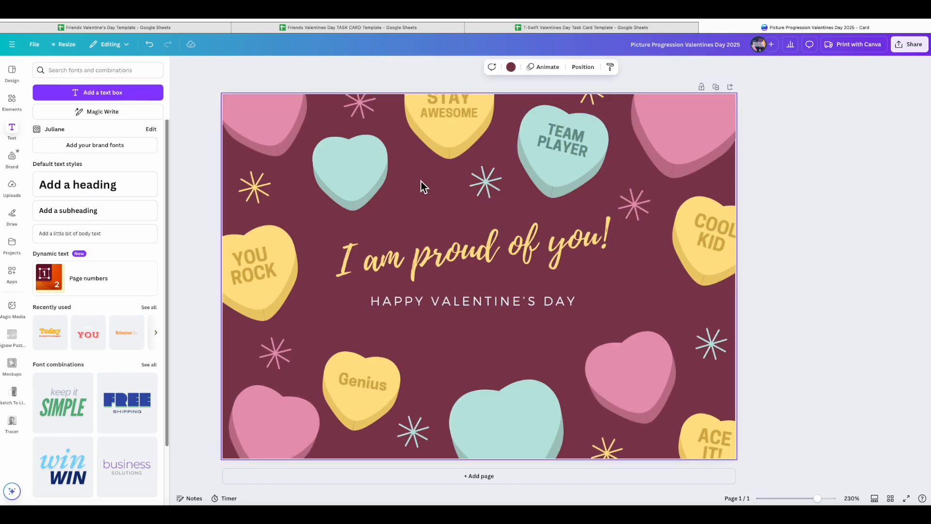
Paste the gray-green "YOU ROCK" copy onto the small mint heart in the card's upper left and rotate it nearly level.
{"action": "key", "text": "ctrl+v"}
{"action": "left_click_drag", "start_coordinate": [575, 129], "coordinate": [346, 165]}
{"action": "left_click_drag", "start_coordinate": [340, 203], "coordinate": [350, 206]}
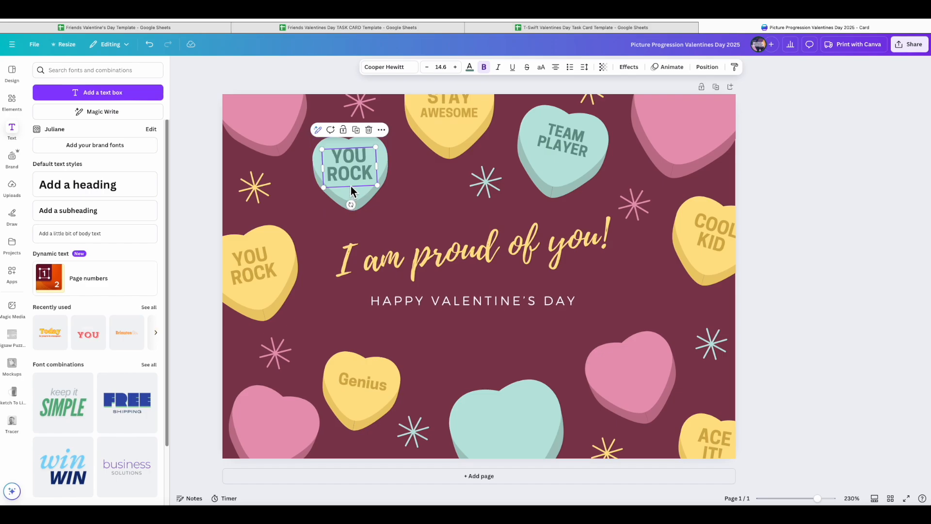
Change the small mint heart's lettering to "GO YOU!" in capitals on two lines.
{"action": "double_click", "coordinate": [360, 172]}
{"action": "type", "text": "Go"}
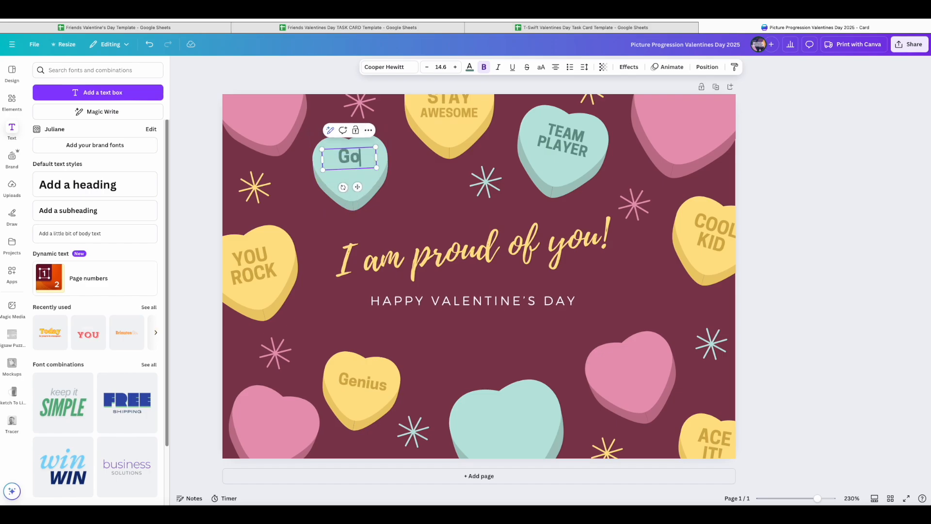
{"action": "key", "text": "BackSpace"}
{"action": "type", "text": "O"}
{"action": "key", "text": "Return"}
{"action": "type", "text": "YOU!"}
{"action": "left_click", "coordinate": [414, 191]}
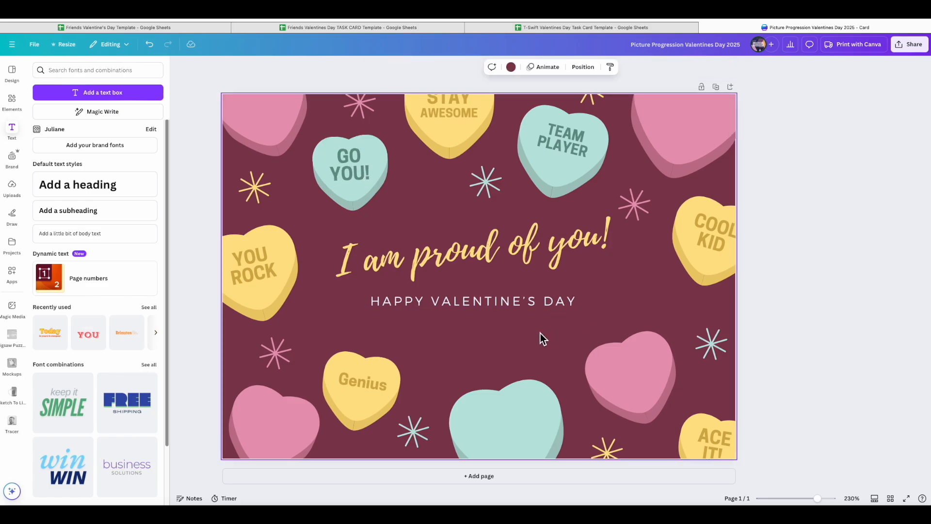
Paste a gray-green "YOU ROCK" copy onto the large mint heart at the card's lower edge and rotate it to about -11°.
{"action": "key", "text": "ctrl+v"}
{"action": "left_click_drag", "start_coordinate": [563, 143], "coordinate": [513, 417]}
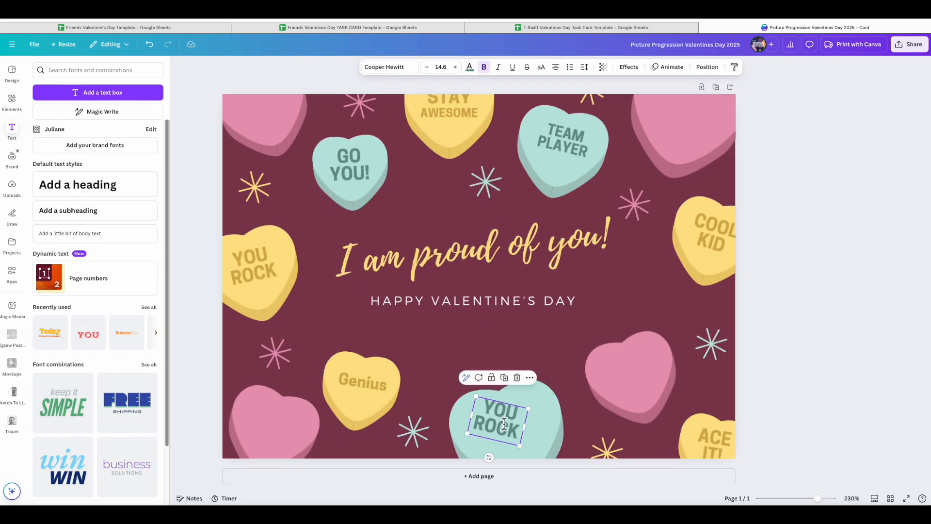
{"action": "left_click_drag", "start_coordinate": [493, 458], "coordinate": [509, 466]}
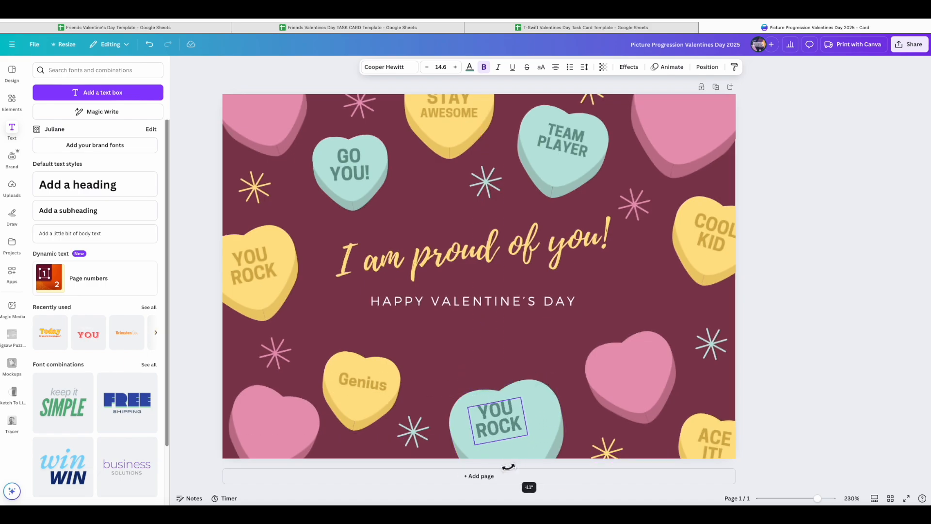
Change the large mint heart's lettering to "KIND SOUL" on two lines, enlarge it and center it on the heart.
{"action": "left_click_drag", "start_coordinate": [504, 420], "coordinate": [512, 426]}
{"action": "double_click", "coordinate": [507, 423]}
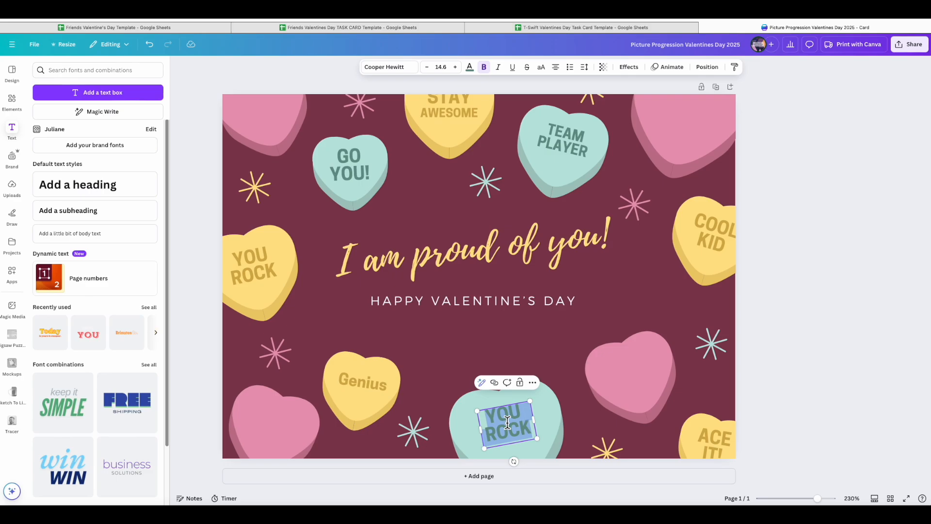
{"action": "type", "text": "KIND SOU"}
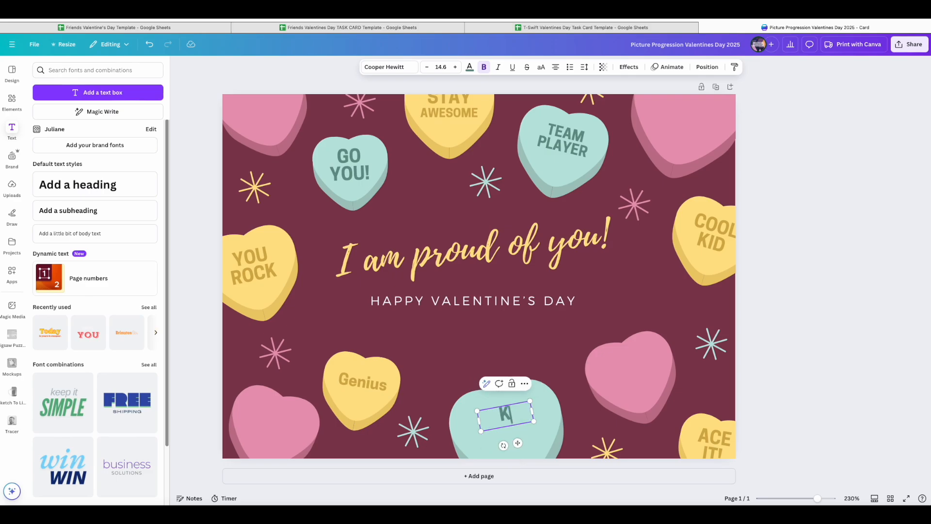
{"action": "type", "text": "L"}
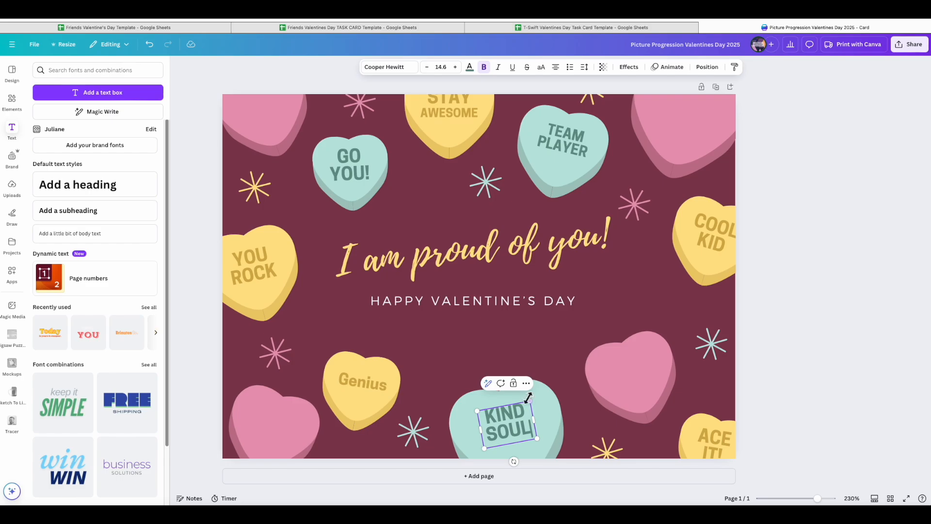
{"action": "left_click", "coordinate": [569, 429]}
{"action": "left_click_drag", "start_coordinate": [503, 423], "coordinate": [524, 426]}
{"action": "left_click", "coordinate": [606, 420]}
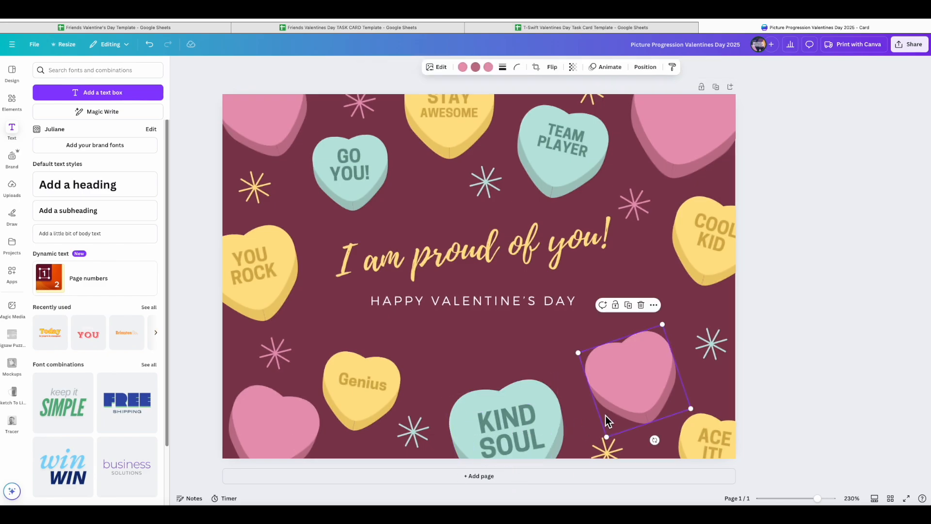
Change the lettering on the lower yellow heart to "GENIUS" in capitals and center it on the heart.
{"action": "left_click", "coordinate": [371, 385]}
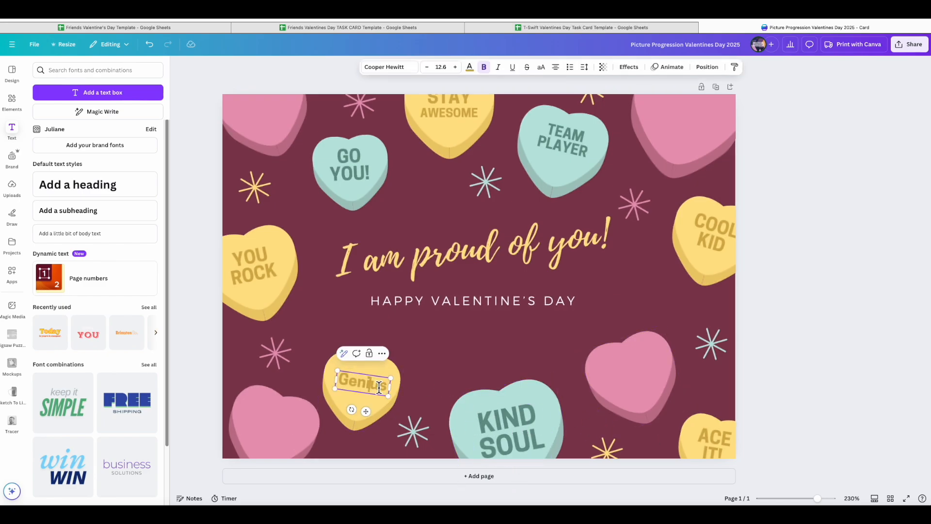
{"action": "left_click_drag", "start_coordinate": [389, 384], "coordinate": [343, 379]}
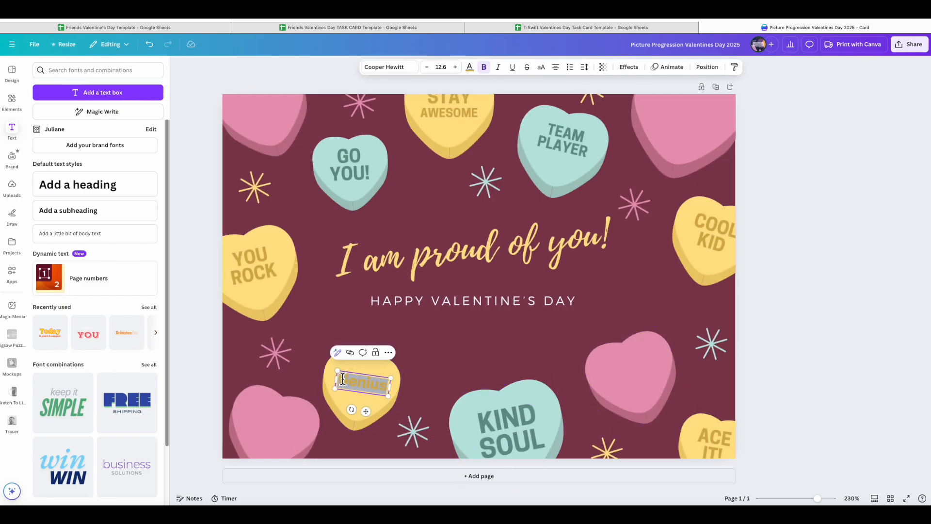
{"action": "type", "text": "GENIUS"}
{"action": "left_click_drag", "start_coordinate": [337, 389], "coordinate": [330, 387]}
{"action": "left_click", "coordinate": [464, 371]}
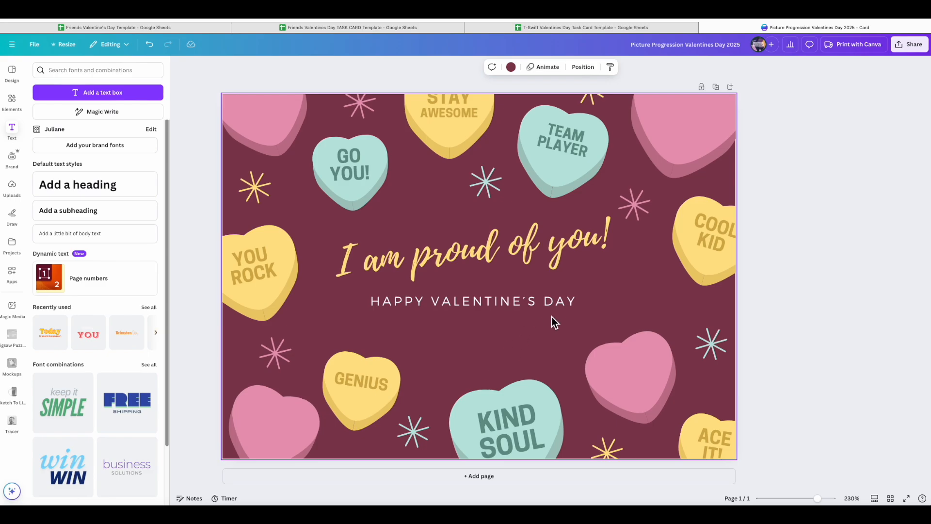
Paste a gray-green "YOU ROCK" copy onto the pink heart in the card's lower right and tilt it to match the heart.
{"action": "key", "text": "ctrl+v"}
{"action": "left_click_drag", "start_coordinate": [561, 146], "coordinate": [627, 373]}
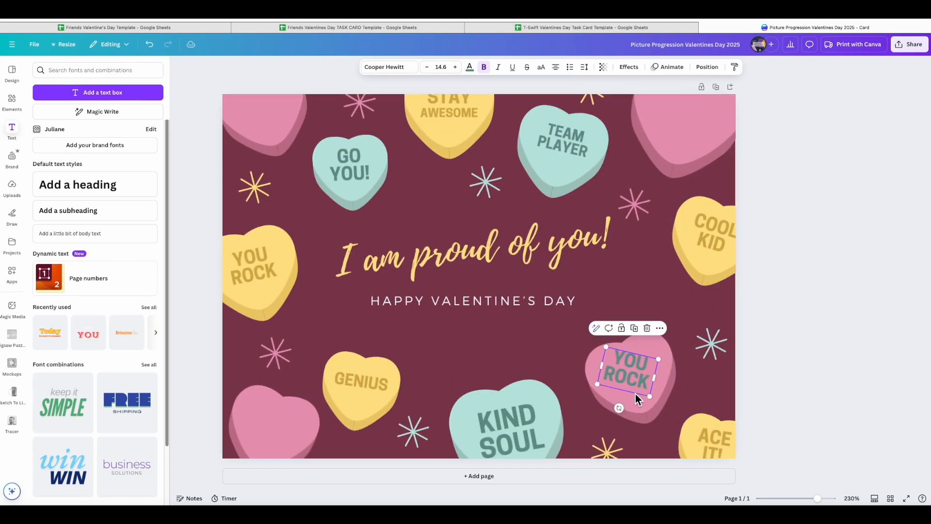
{"action": "left_click_drag", "start_coordinate": [616, 407], "coordinate": [637, 407]}
{"action": "left_click_drag", "start_coordinate": [630, 373], "coordinate": [631, 371]}
{"action": "left_click", "coordinate": [630, 371]}
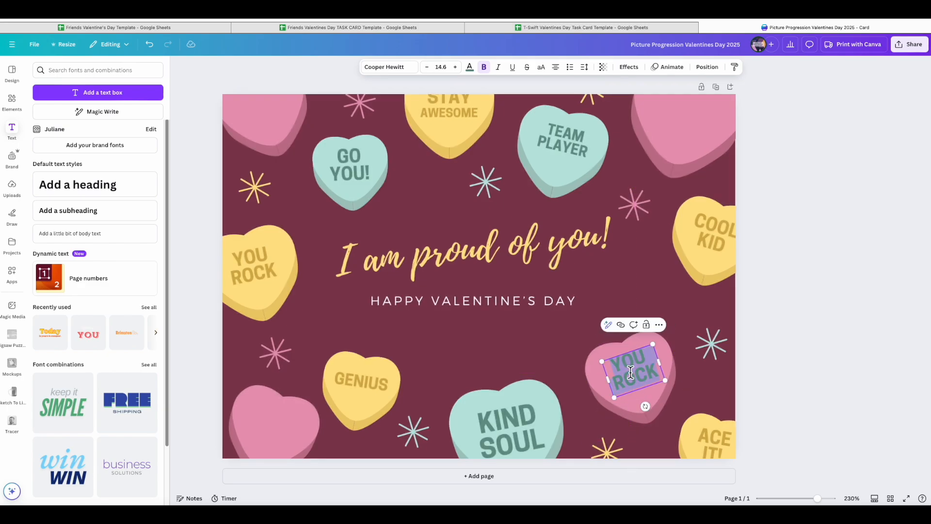
Recolor the pasted "YOU ROCK" lettering to the darker pink #A4506B.
{"action": "left_click", "coordinate": [470, 67]}
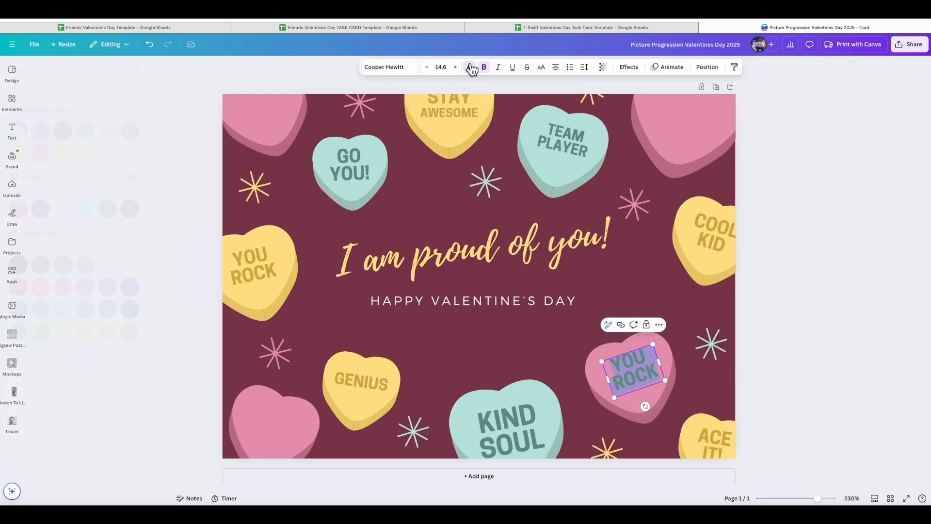
{"action": "left_click", "coordinate": [154, 130]}
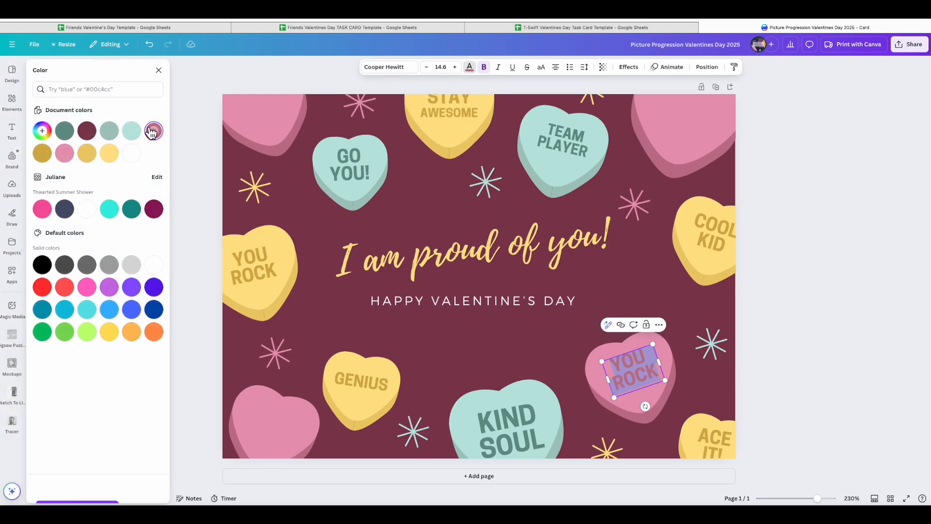
{"action": "left_click", "coordinate": [43, 131]}
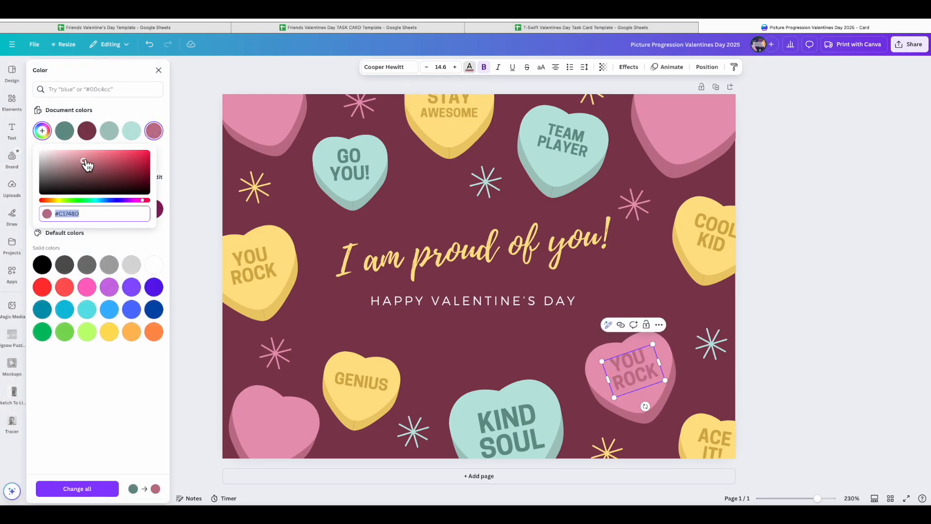
{"action": "left_click_drag", "start_coordinate": [85, 159], "coordinate": [96, 166]}
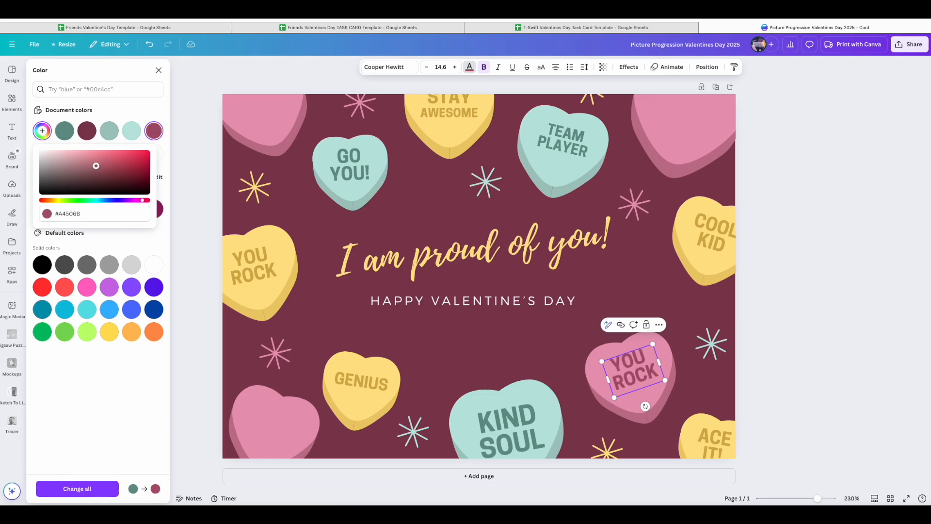
{"action": "left_click", "coordinate": [664, 286]}
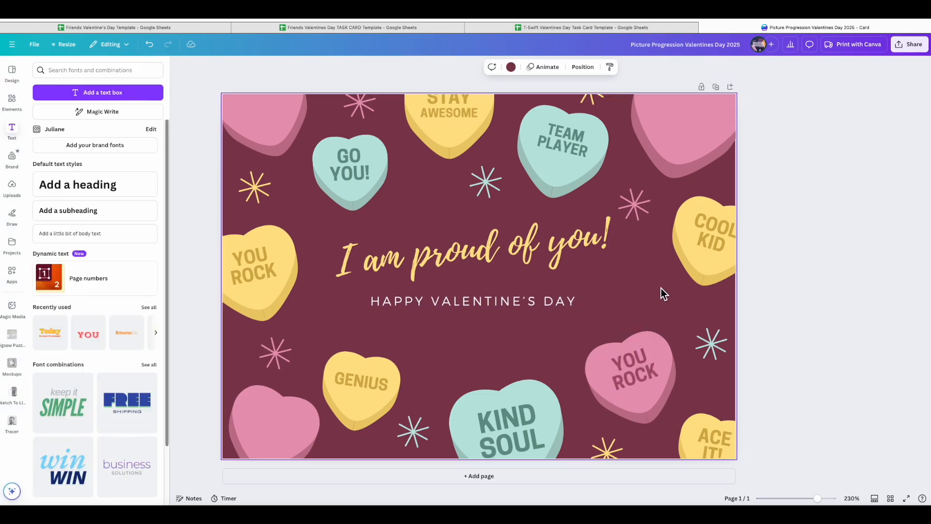
Change the lower-right pink heart's lettering to "HIGH FIVE" on two lines and center it on the heart.
{"action": "double_click", "coordinate": [639, 380]}
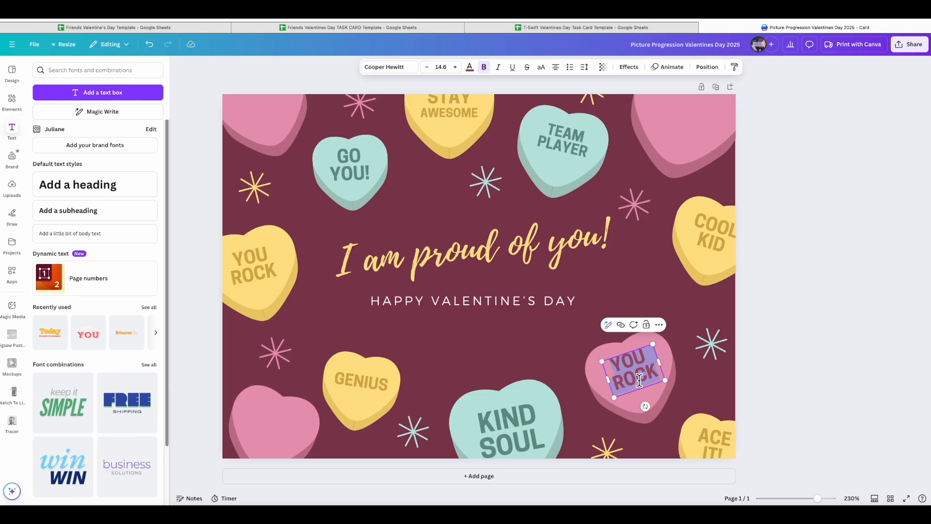
{"action": "type", "text": "HIGH"}
{"action": "key", "text": "Return"}
{"action": "type", "text": "FIVE"}
{"action": "left_click", "coordinate": [694, 404]}
{"action": "left_click_drag", "start_coordinate": [641, 367], "coordinate": [641, 368]}
{"action": "left_click", "coordinate": [694, 380]}
Copy the "HIGH FIVE" lettering onto the pink heart in the card's lower-left corner and tilt it to match that heart.
{"action": "left_click", "coordinate": [640, 368]}
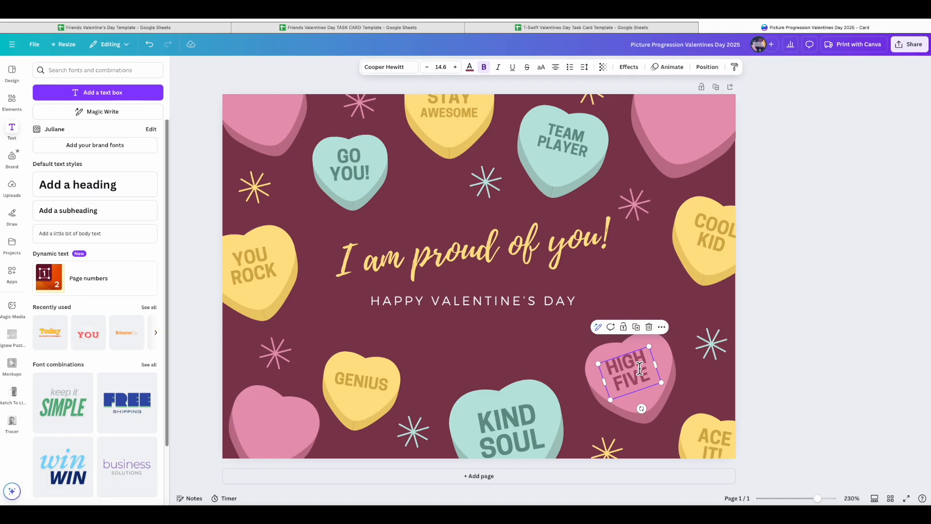
{"action": "key", "text": "ctrl+d"}
{"action": "left_click_drag", "start_coordinate": [645, 383], "coordinate": [277, 420]}
{"action": "left_click_drag", "start_coordinate": [289, 464], "coordinate": [266, 477]}
{"action": "left_click_drag", "start_coordinate": [277, 420], "coordinate": [279, 426]}
Change the lower-left pink heart's lettering to "SMART COOKIE" and widen its text box so each word fits on one line.
{"action": "double_click", "coordinate": [279, 426]}
{"action": "type", "text": "SMART"}
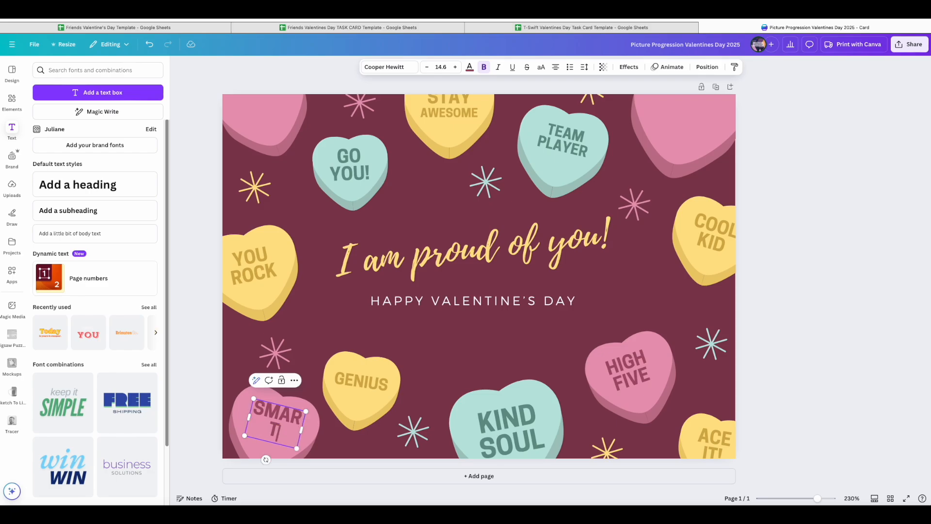
{"action": "type", "text": " COOKIE"}
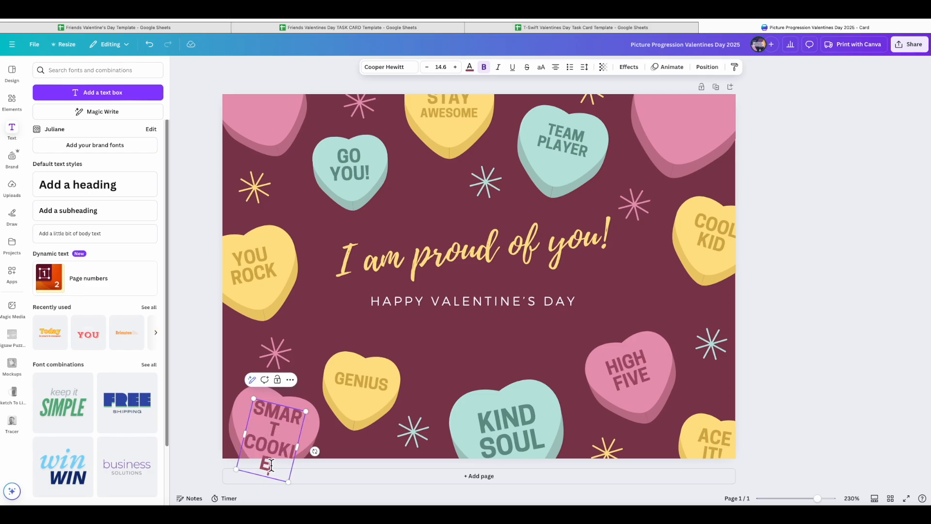
{"action": "left_click_drag", "start_coordinate": [272, 465], "coordinate": [239, 430]}
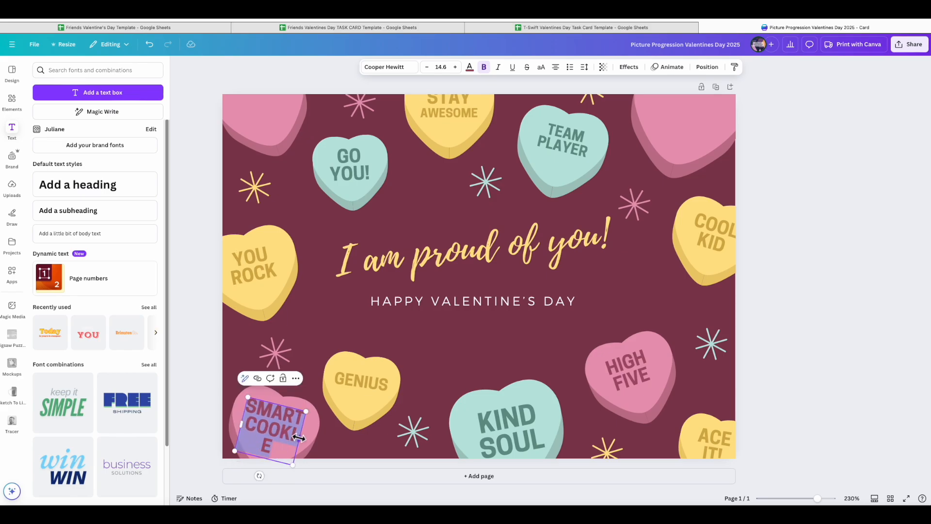
{"action": "left_click_drag", "start_coordinate": [299, 438], "coordinate": [302, 438]}
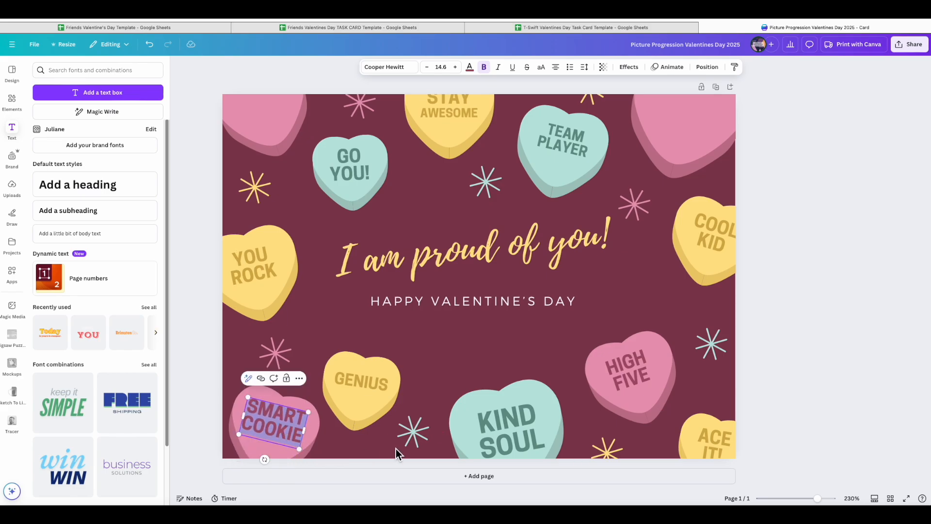
Reduce the "SMART COOKIE" lettering to font size 13.6, then adjust its tilt and center it on the pink heart.
{"action": "left_click", "coordinate": [345, 461]}
{"action": "left_click", "coordinate": [295, 424]}
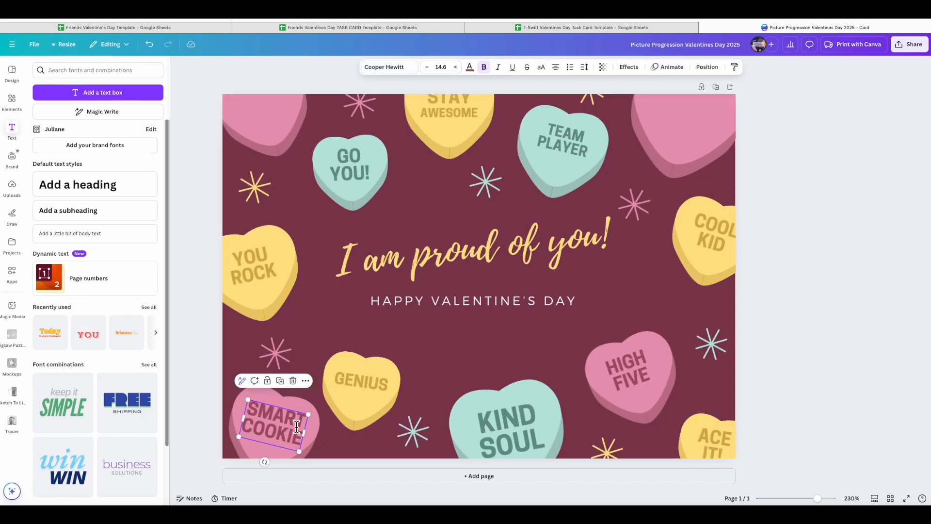
{"action": "left_click", "coordinate": [377, 447]}
{"action": "left_click", "coordinate": [275, 417]}
{"action": "left_click", "coordinate": [400, 444]}
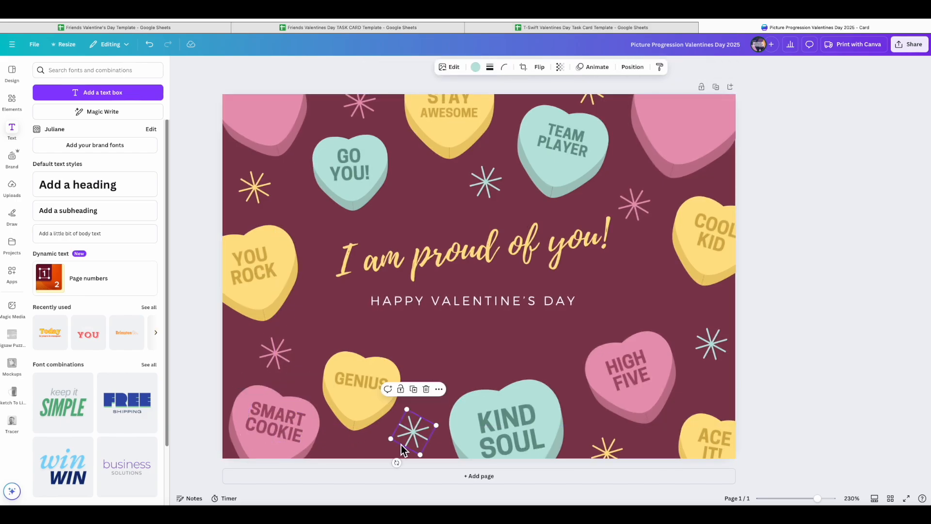
{"action": "left_click", "coordinate": [277, 408]}
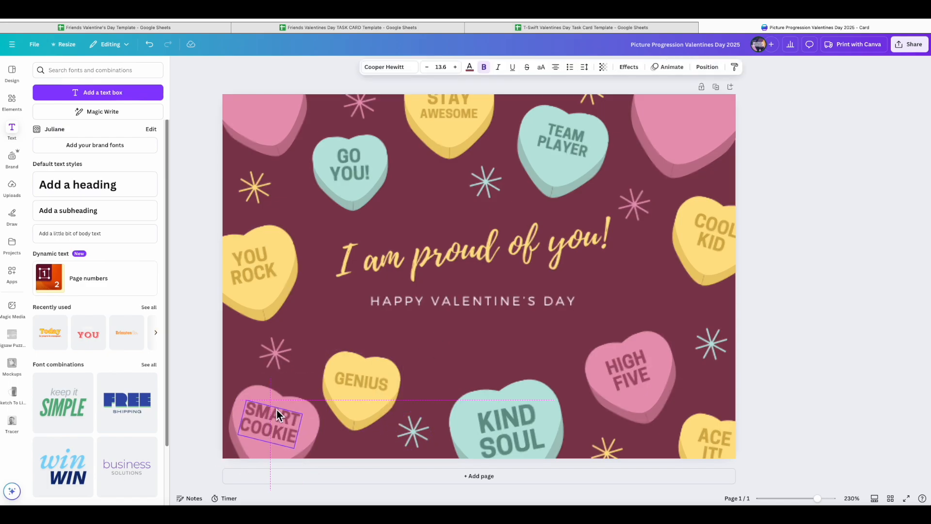
{"action": "left_click_drag", "start_coordinate": [277, 410], "coordinate": [272, 409]}
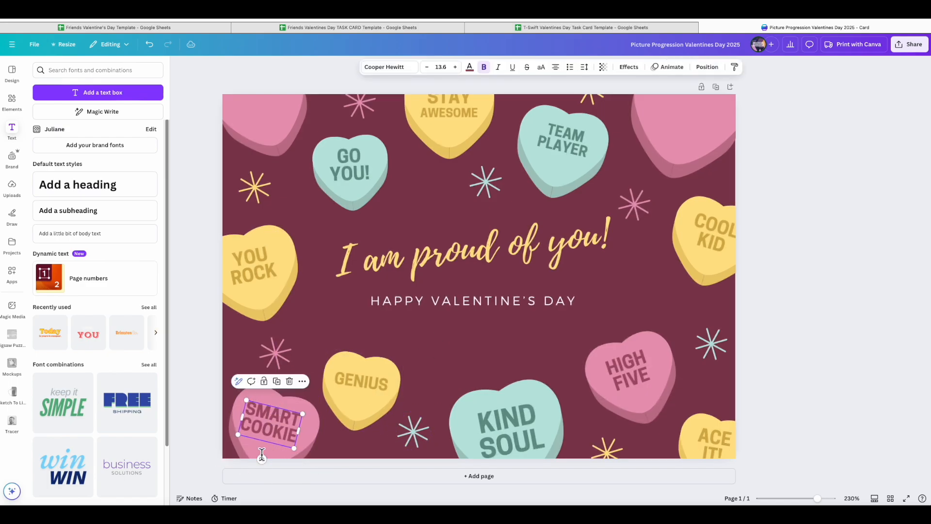
{"action": "left_click_drag", "start_coordinate": [261, 459], "coordinate": [274, 429]}
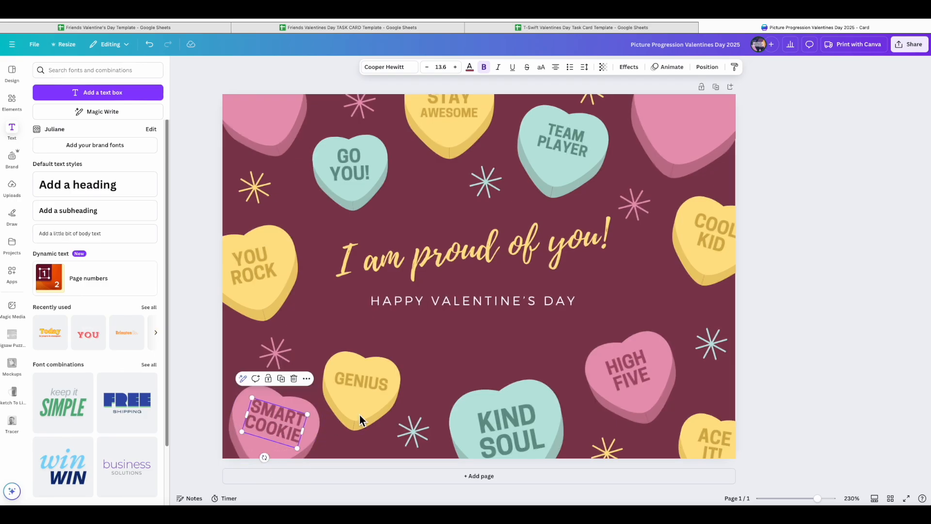
{"action": "left_click", "coordinate": [499, 353]}
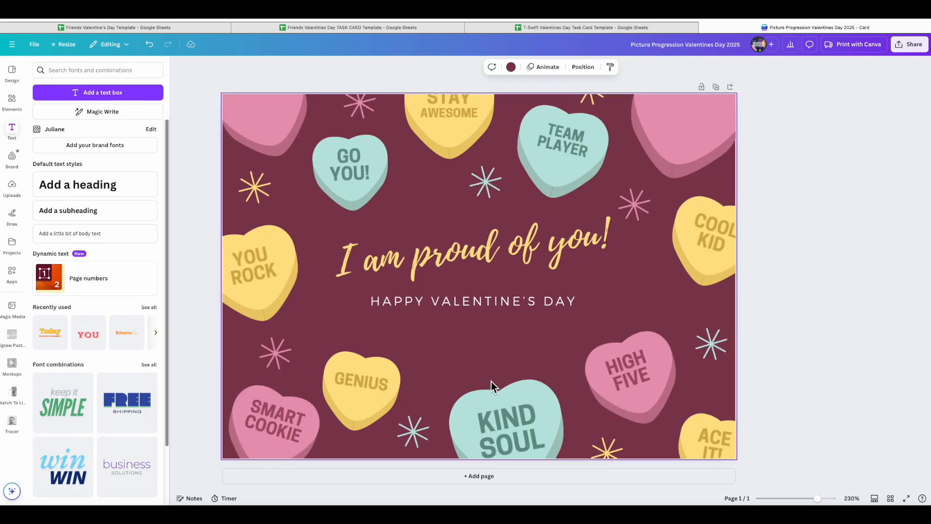
Paste a "HIGH FIVE" copy onto the pink heart in the card's upper-left corner and change it to "TOP NOTCH".
{"action": "key", "text": "super+v"}
{"action": "left_click_drag", "start_coordinate": [640, 380], "coordinate": [265, 106]}
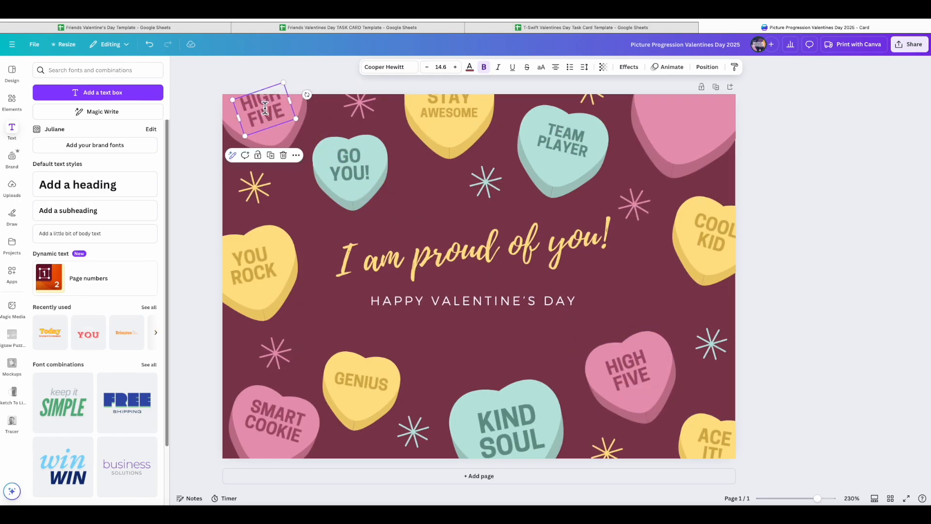
{"action": "double_click", "coordinate": [265, 108]}
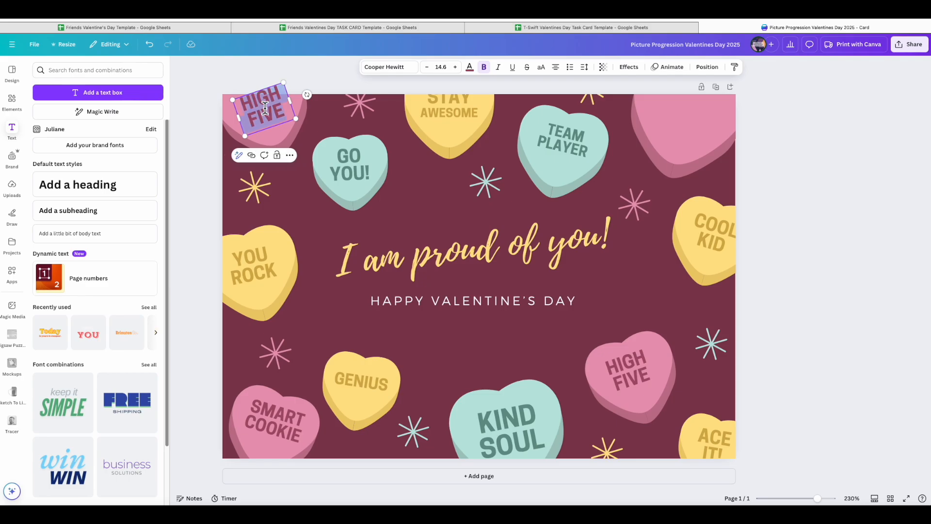
{"action": "type", "text": "TOP"}
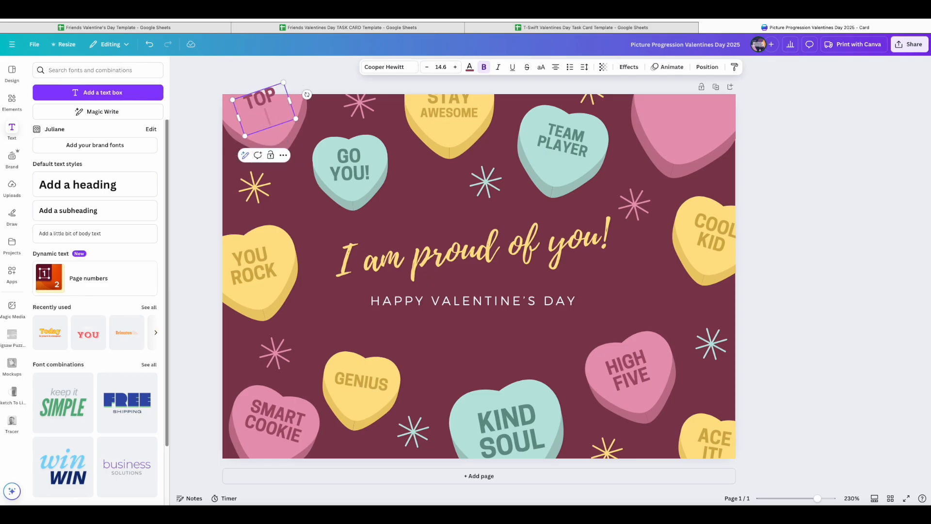
{"action": "type", "text": " NOTCH"}
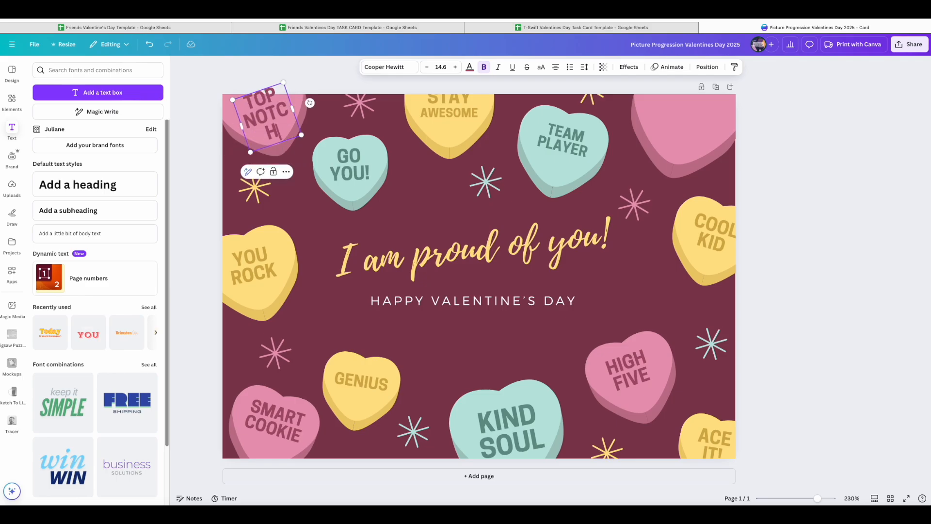
Widen the "TOP NOTCH" text box so each word fits on one line and position the lettering on its pink heart.
{"action": "left_click_drag", "start_coordinate": [293, 108], "coordinate": [301, 104]}
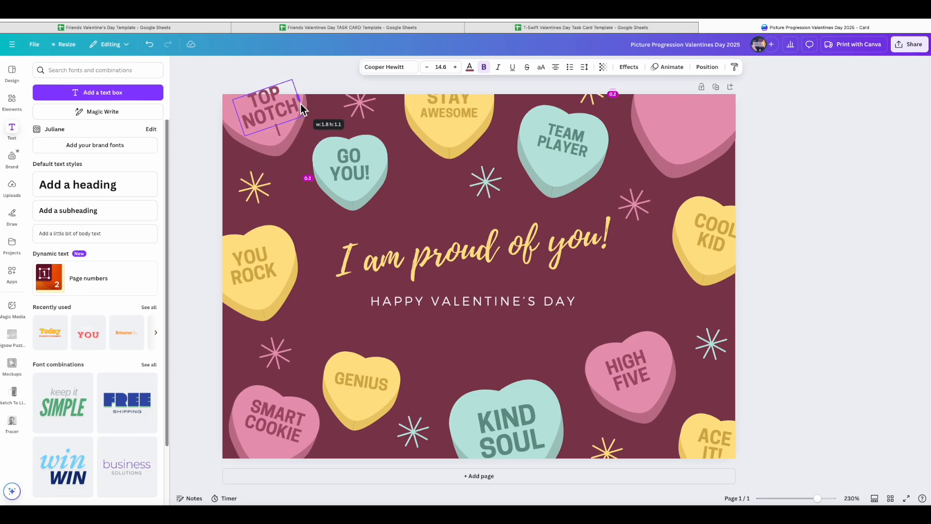
{"action": "left_click", "coordinate": [298, 188]}
{"action": "left_click", "coordinate": [267, 118]}
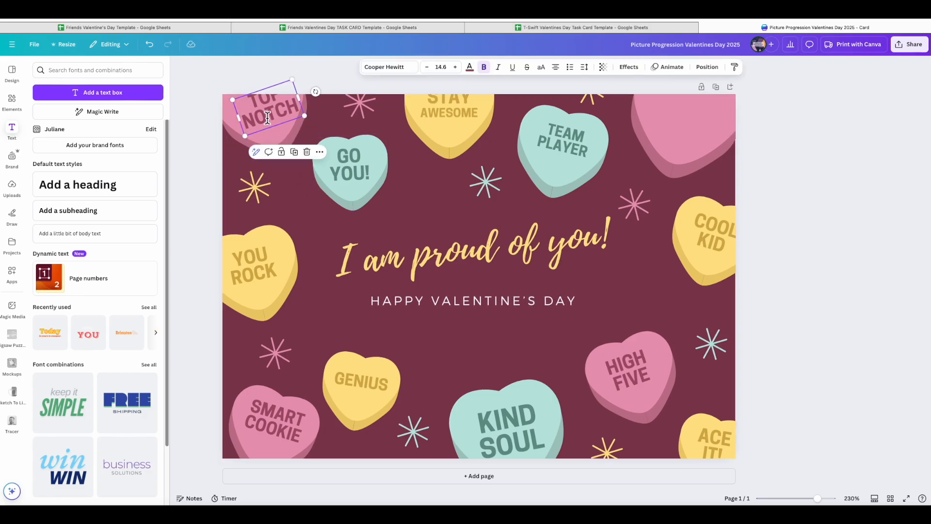
{"action": "left_click", "coordinate": [290, 191]}
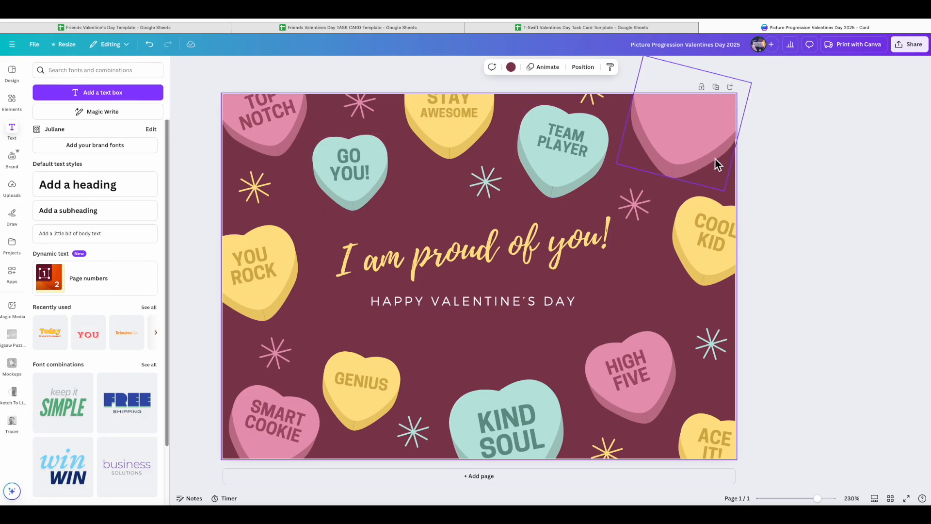
Paste a "HIGH FIVE" copy onto the pink heart in the card's upper-right corner and change it to "SHINE BRIGHT".
{"action": "key", "text": "super+v"}
{"action": "left_click_drag", "start_coordinate": [645, 383], "coordinate": [725, 129]}
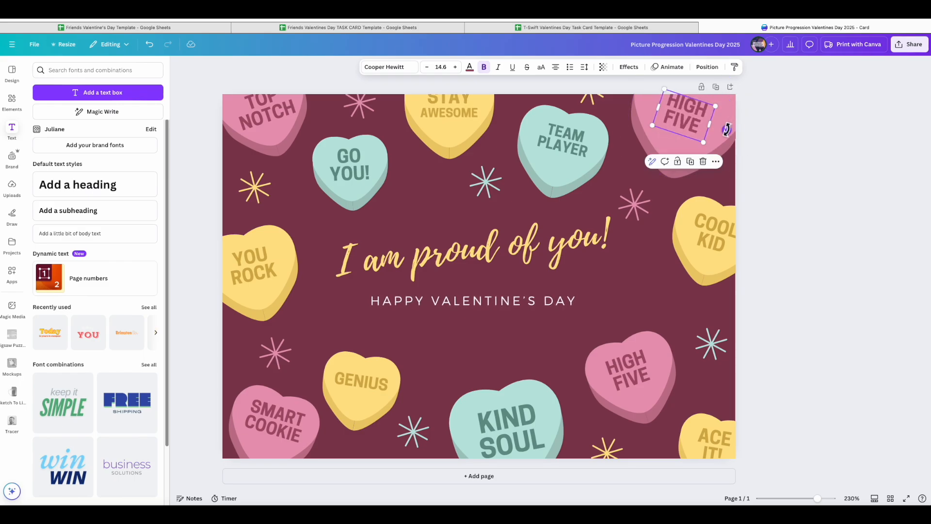
{"action": "double_click", "coordinate": [697, 117]}
{"action": "type", "text": "SH"}
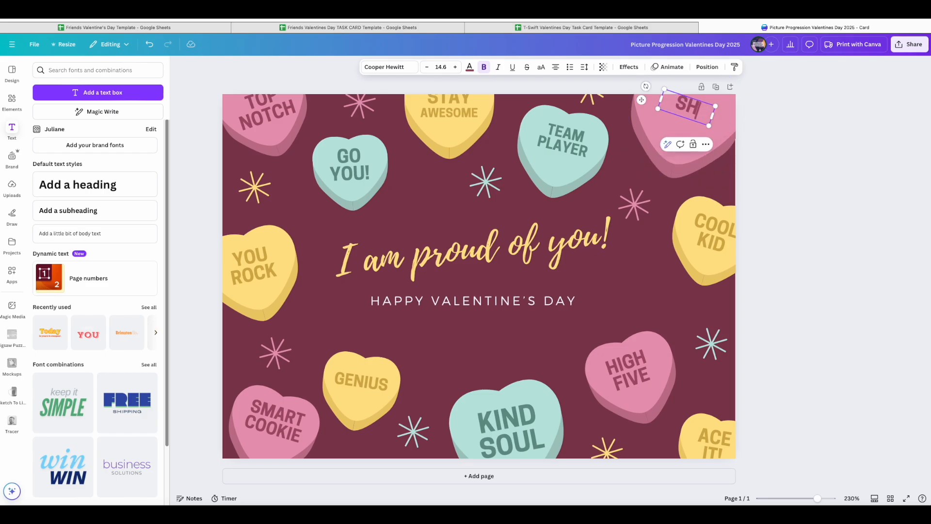
{"action": "type", "text": "INE BRIGHT"}
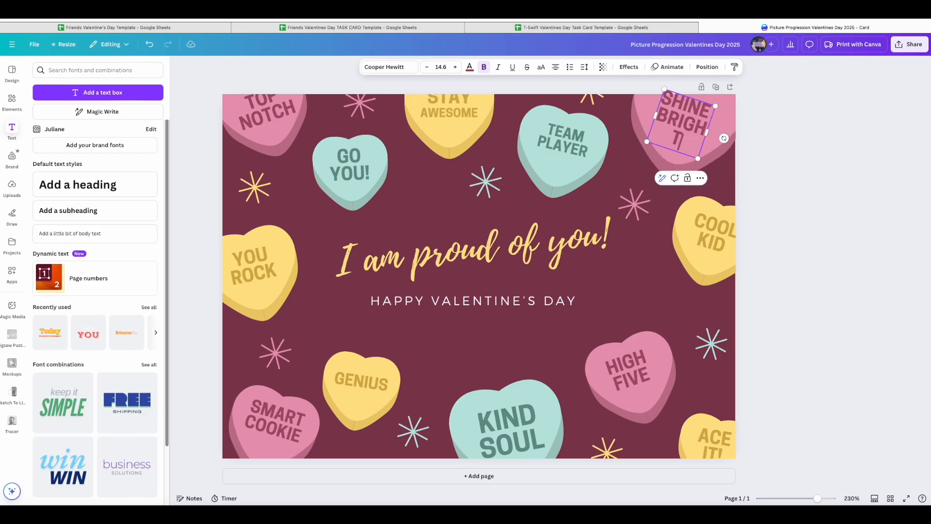
Widen the "SHINE BRIGHT" text box, enlarge the lettering to size 17, and tilt it clockwise to fit its pink heart.
{"action": "left_click_drag", "start_coordinate": [707, 132], "coordinate": [729, 141]}
{"action": "left_click", "coordinate": [760, 168]}
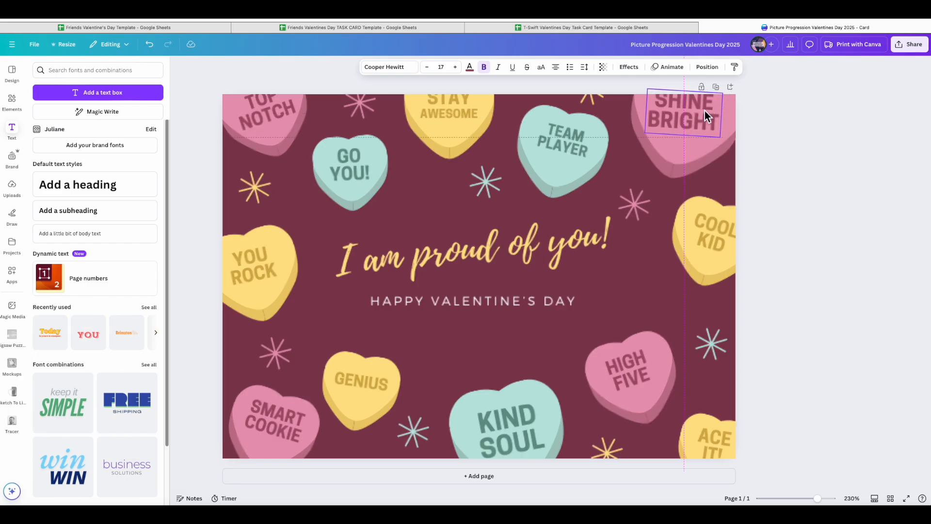
{"action": "left_click", "coordinate": [769, 175]}
{"action": "left_click", "coordinate": [714, 133]}
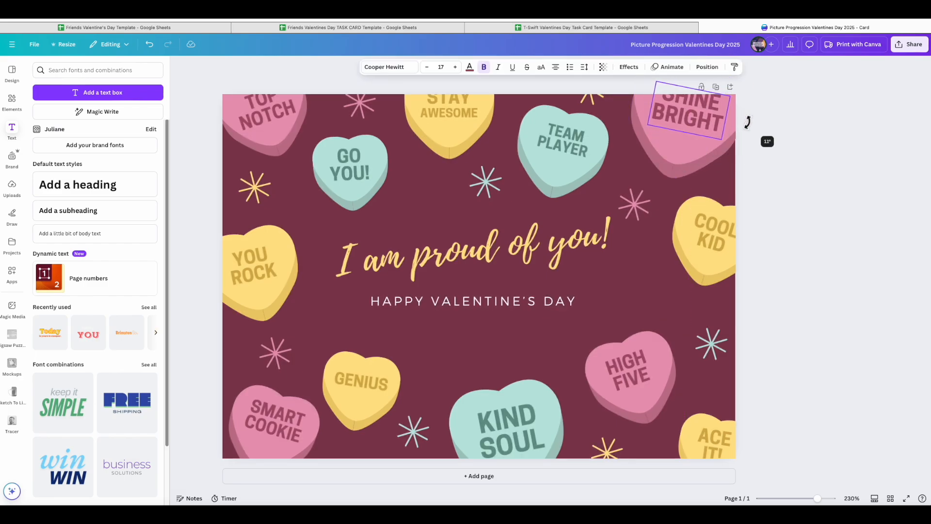
{"action": "left_click", "coordinate": [752, 188]}
{"action": "left_click", "coordinate": [706, 128]}
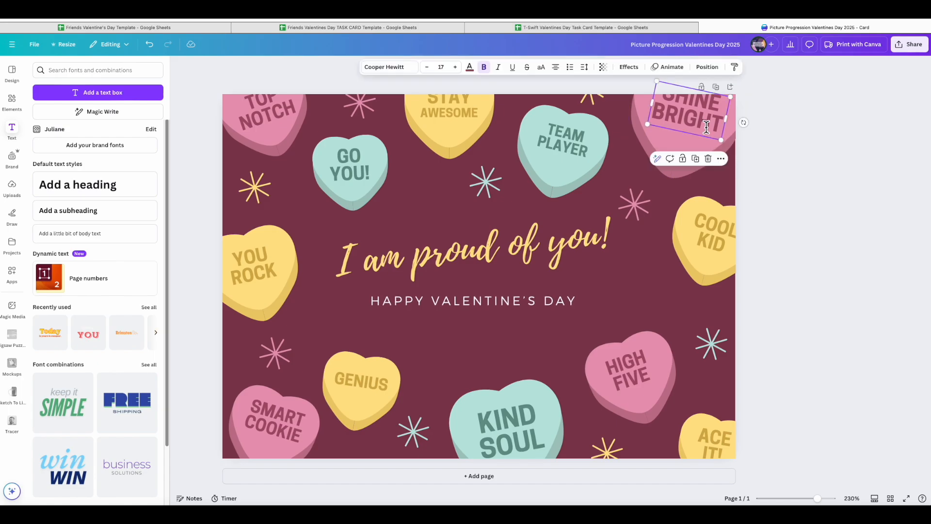
{"action": "left_click", "coordinate": [786, 166]}
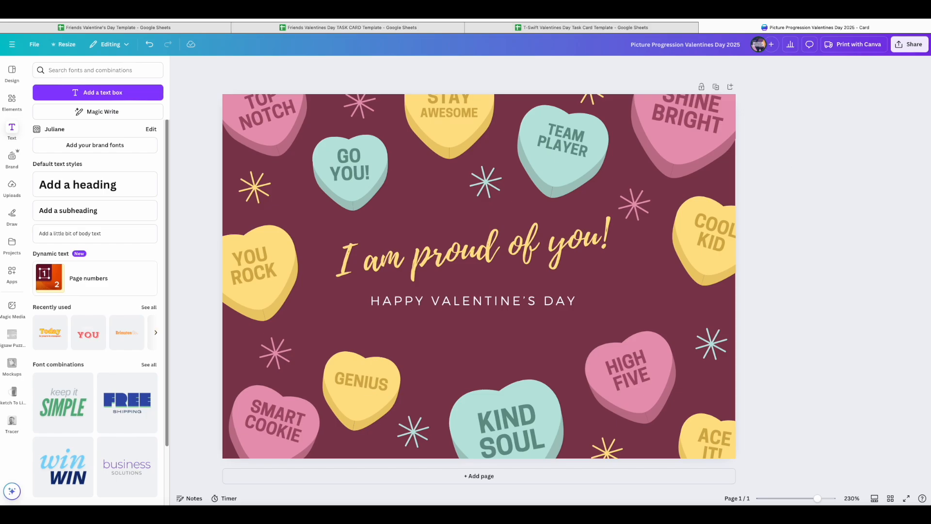
Check the worksheet template in Google Sheets, then duplicate the finished card page in Canva and delete the greeting text group from page 2.
{"action": "left_click", "coordinate": [108, 25]}
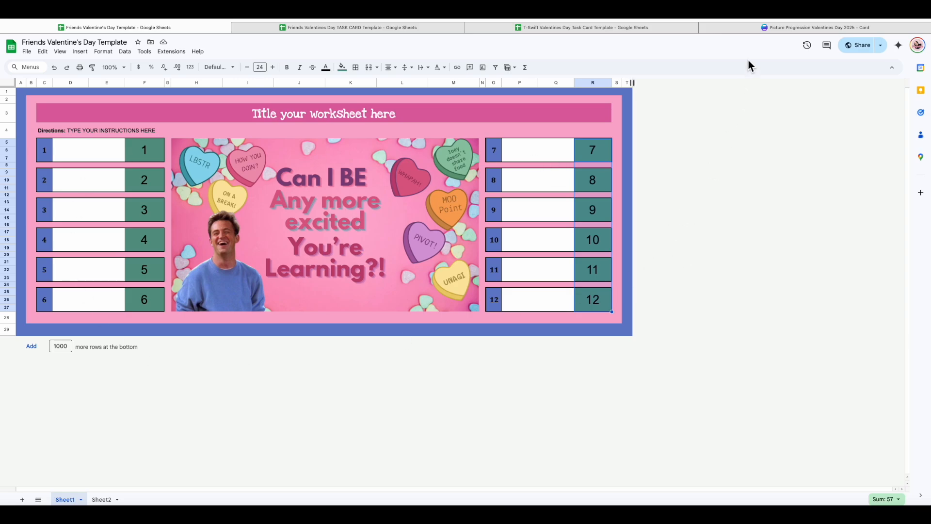
{"action": "left_click", "coordinate": [757, 29]}
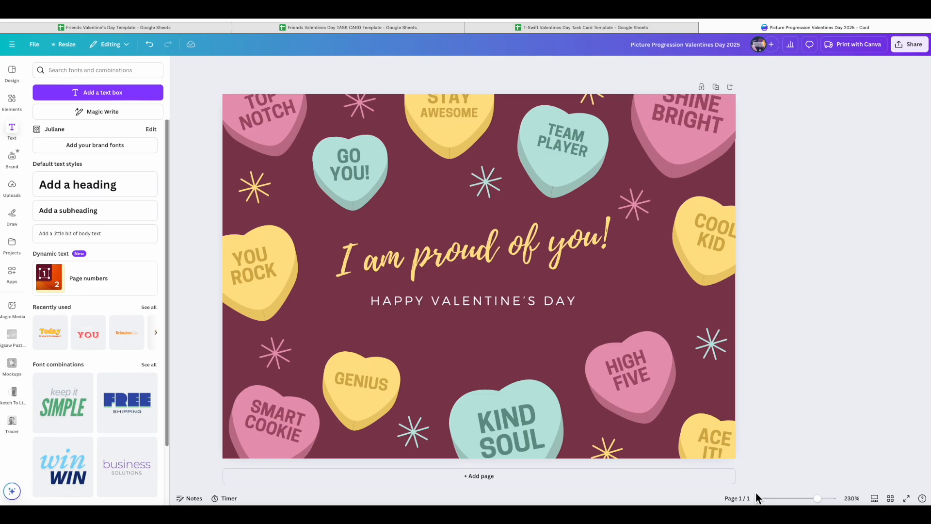
{"action": "left_click", "coordinate": [715, 87]}
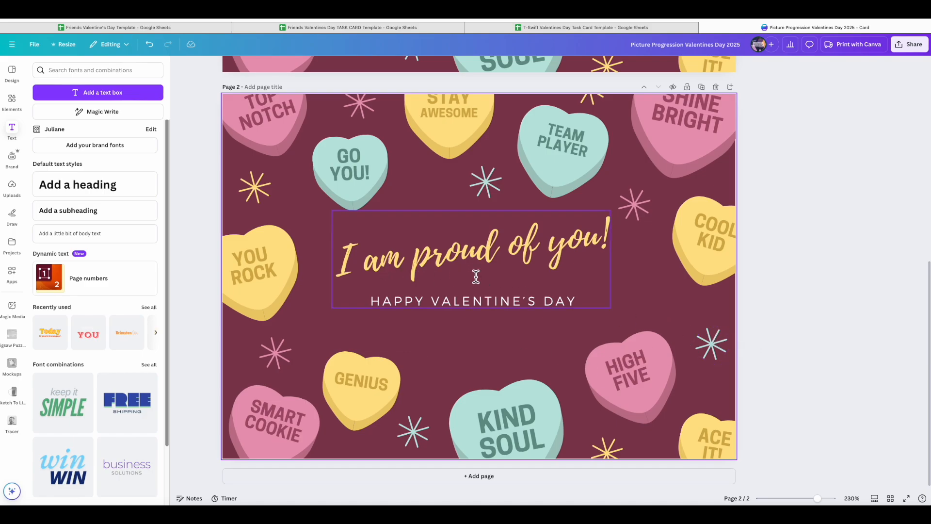
{"action": "left_click", "coordinate": [535, 267]}
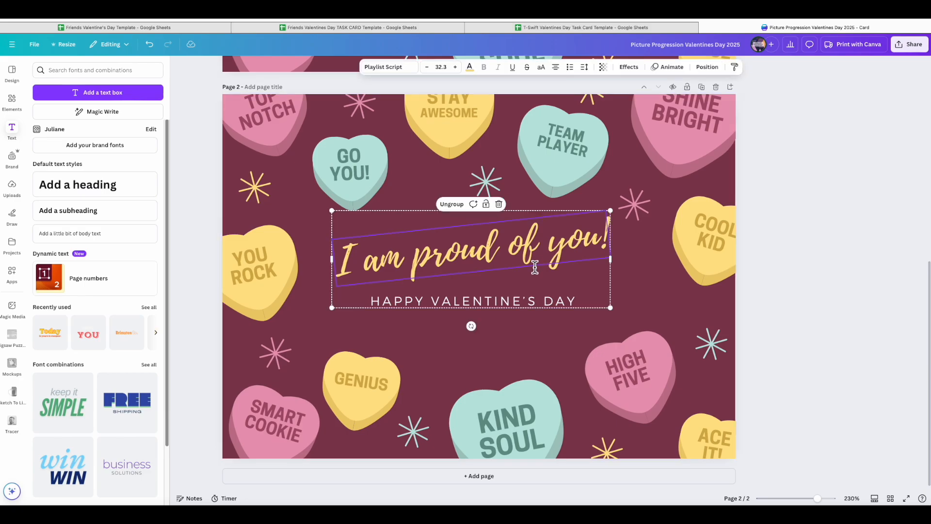
{"action": "left_click_drag", "start_coordinate": [646, 288], "coordinate": [492, 261]}
{"action": "key", "text": "Delete"}
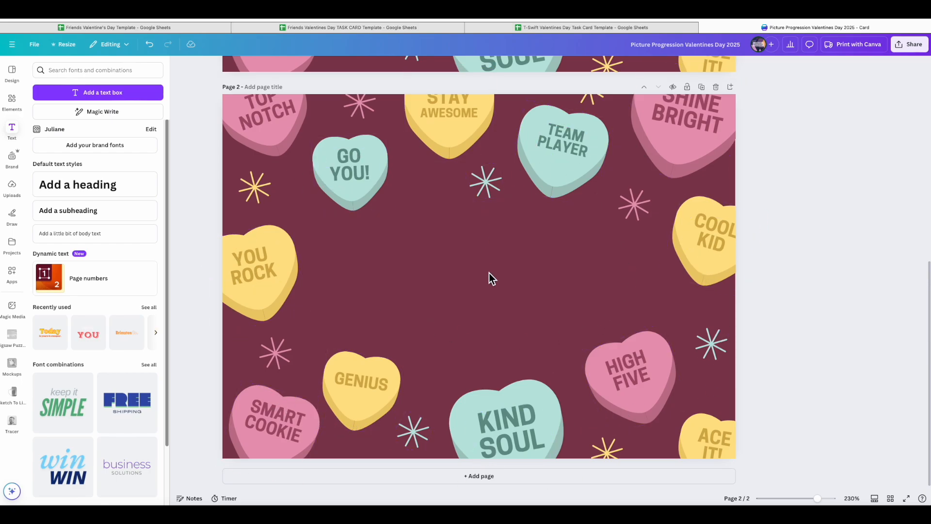
{"action": "key", "text": "ctrl+z"}
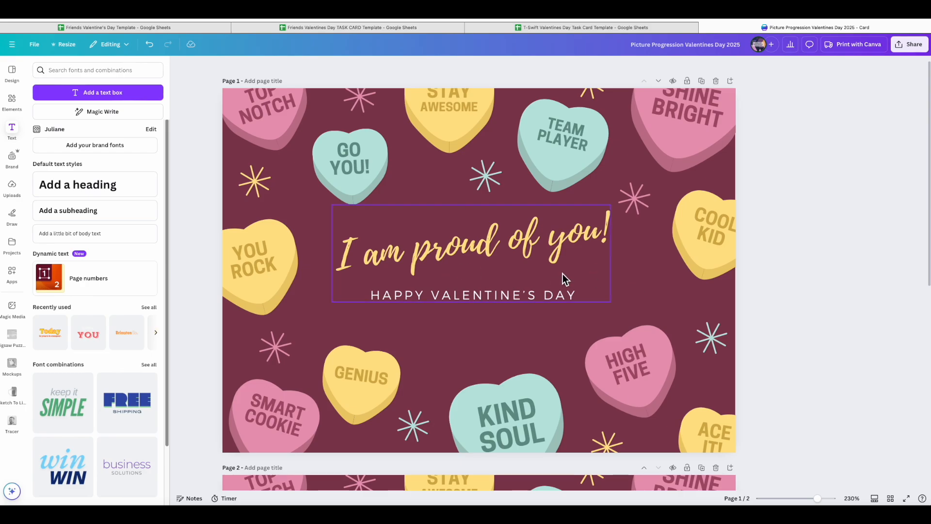
{"action": "key", "text": "ctrl+y"}
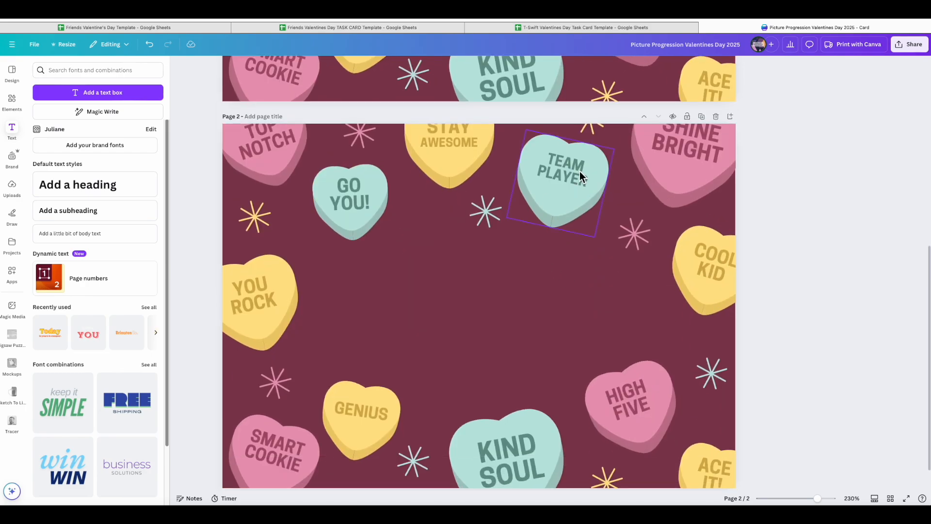
Duplicate page 2 and, on page 3, delete the "YOU ROCK" heart, the yellow starburst above it and the pink starburst beside "COOL KID".
{"action": "left_click", "coordinate": [701, 117]}
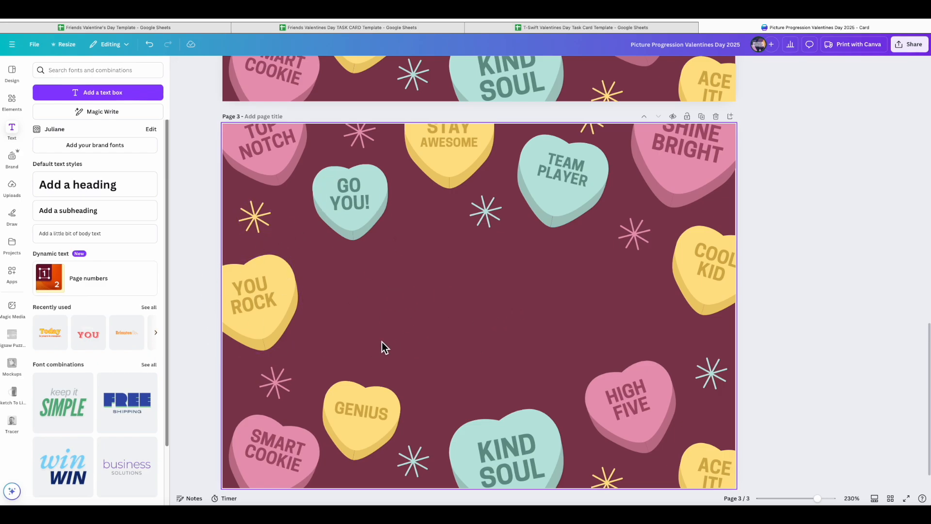
{"action": "left_click", "coordinate": [253, 290]}
{"action": "key", "text": "Delete"}
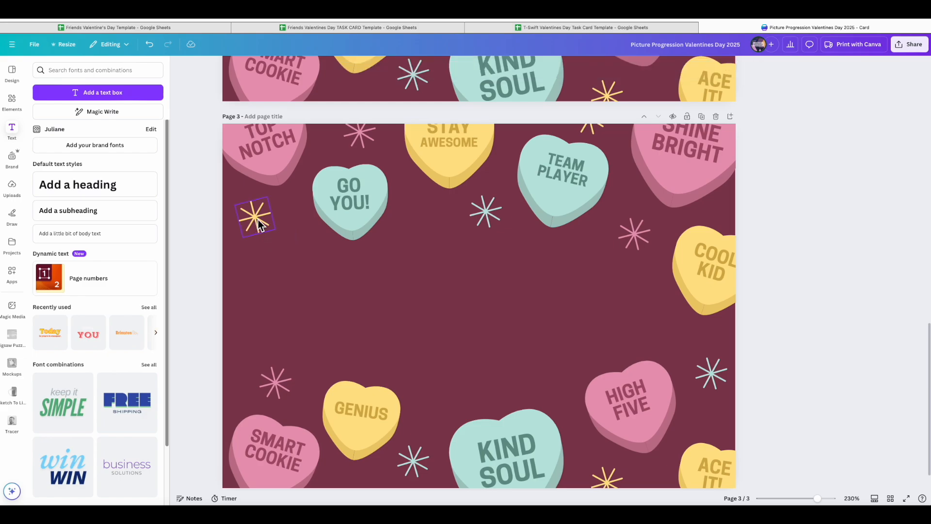
{"action": "left_click", "coordinate": [259, 220]}
{"action": "key", "text": "Delete"}
{"action": "left_click", "coordinate": [642, 237]}
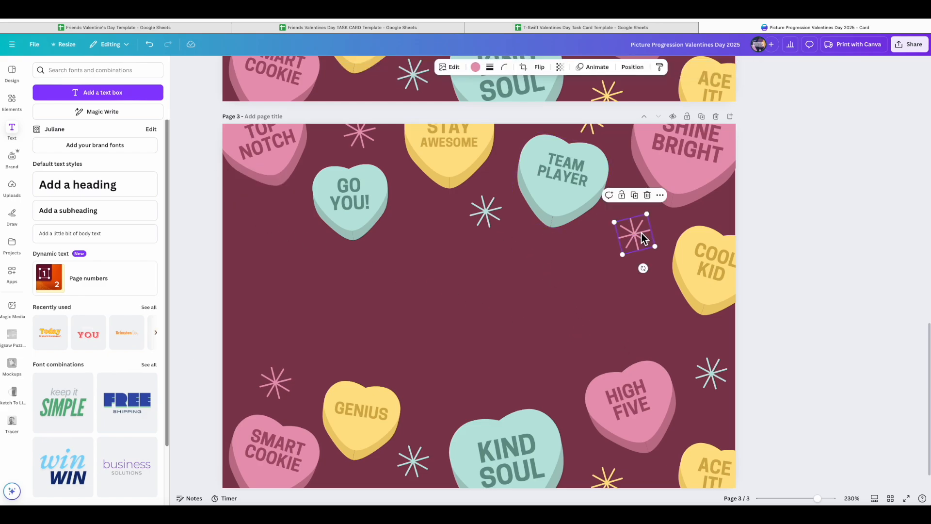
{"action": "key", "text": "Delete"}
Duplicate page 3 and, on page 4, delete the "HIGH FIVE" heart, the teal starburst beside it and the pink starburst near "TOP NOTCH".
{"action": "left_click", "coordinate": [701, 116]}
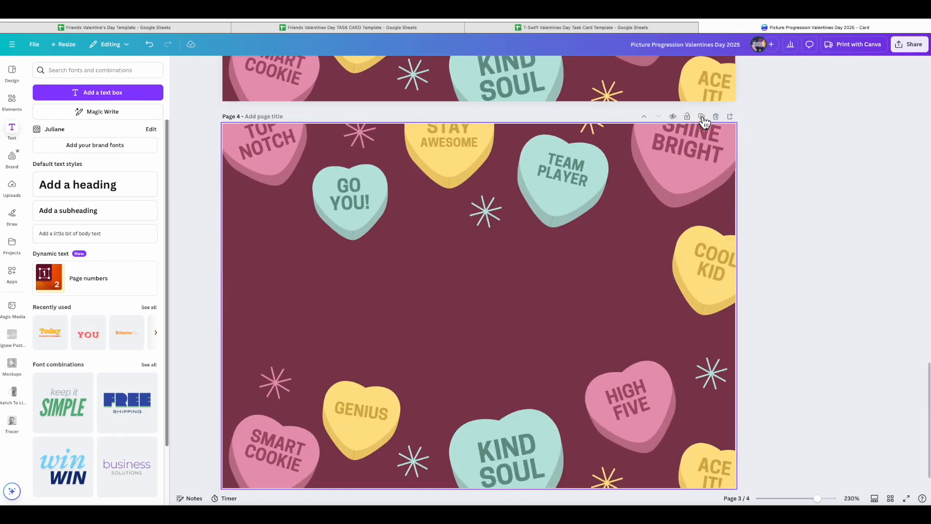
{"action": "left_click", "coordinate": [655, 395]}
{"action": "key", "text": "Delete"}
{"action": "left_click", "coordinate": [712, 381]}
{"action": "key", "text": "Delete"}
{"action": "left_click", "coordinate": [359, 131]}
{"action": "key", "text": "Delete"}
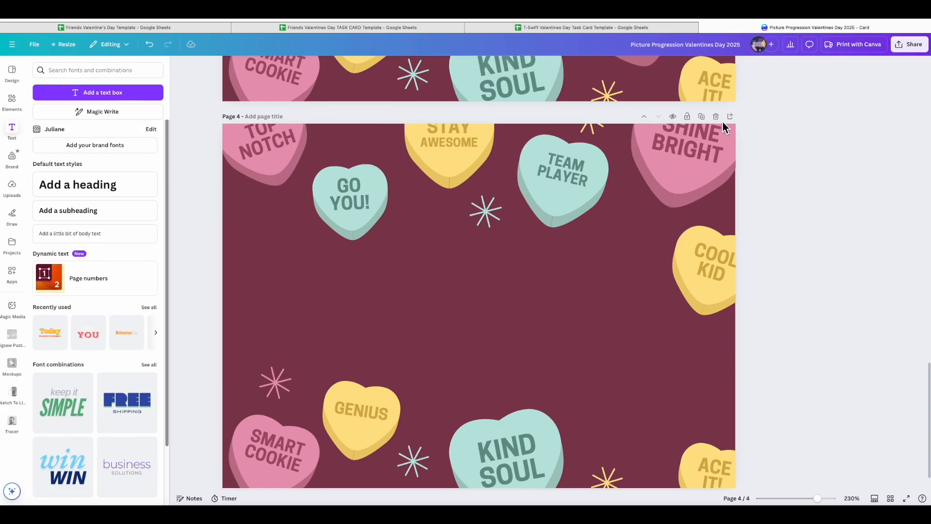
Duplicate page 4 and, on page 5, delete the "COOL KID" heart and the pink starburst above "SMART COOKIE".
{"action": "left_click", "coordinate": [701, 117]}
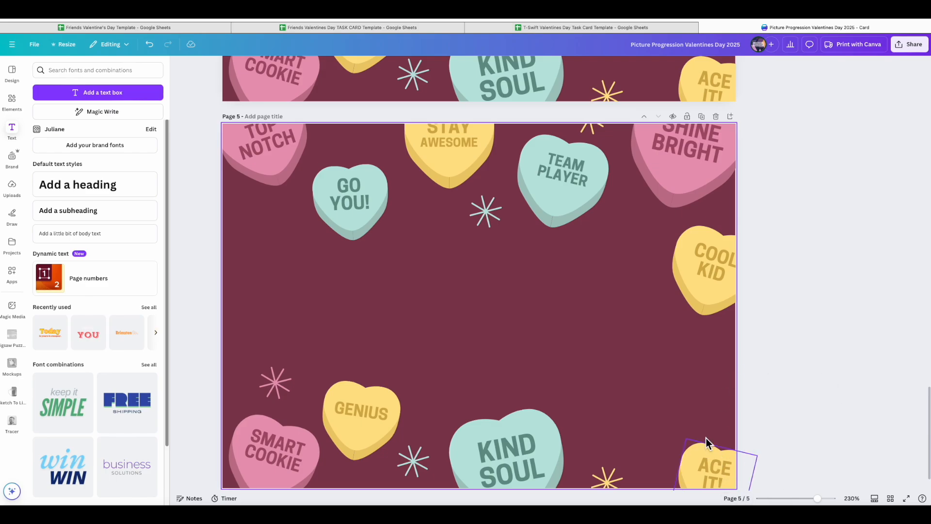
{"action": "left_click", "coordinate": [686, 251]}
{"action": "key", "text": "Delete"}
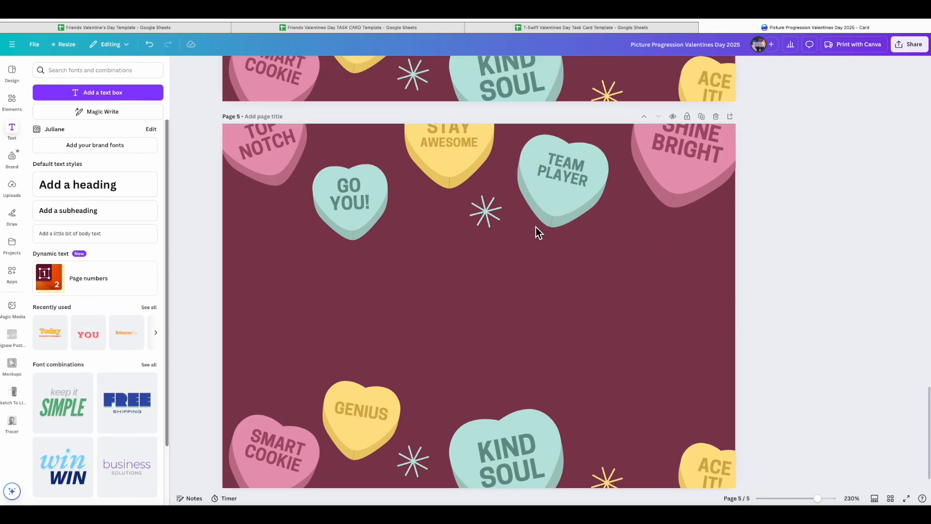
Duplicate page 5 and, on page 6, delete the "GO YOU!" and "GENIUS" hearts along with the teal starbursts.
{"action": "left_click", "coordinate": [702, 117]}
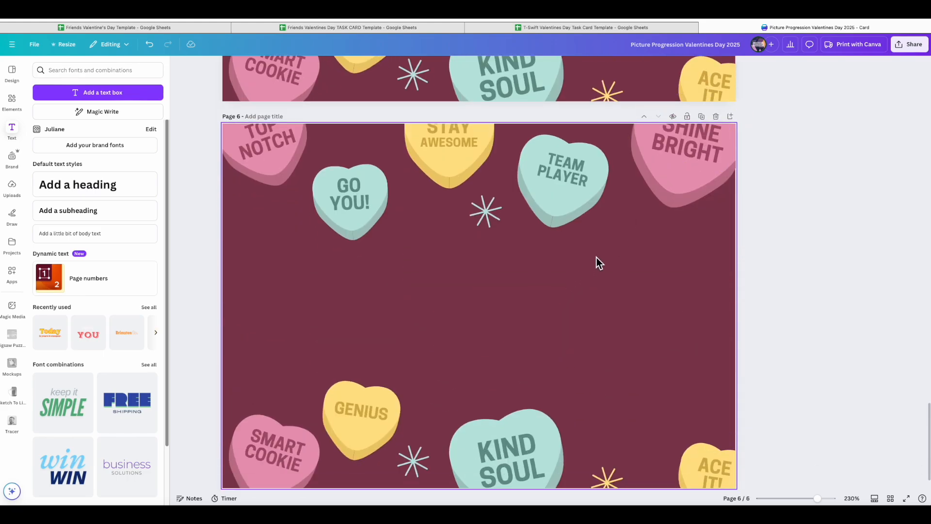
{"action": "left_click", "coordinate": [330, 214]}
{"action": "left_click", "coordinate": [413, 209]}
{"action": "left_click", "coordinate": [370, 209]}
{"action": "key", "text": "Delete"}
{"action": "left_click", "coordinate": [367, 415]}
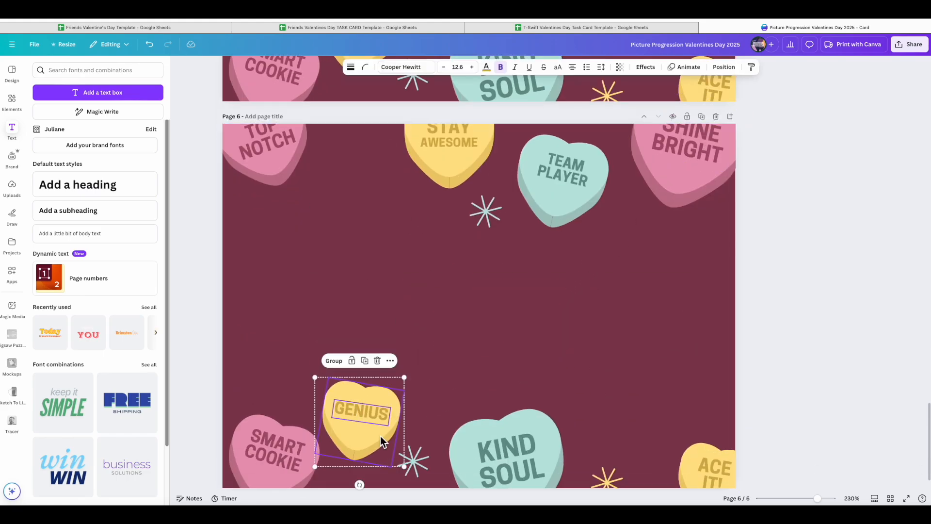
{"action": "key", "text": "Delete"}
{"action": "left_click", "coordinate": [408, 466]}
{"action": "key", "text": "Delete"}
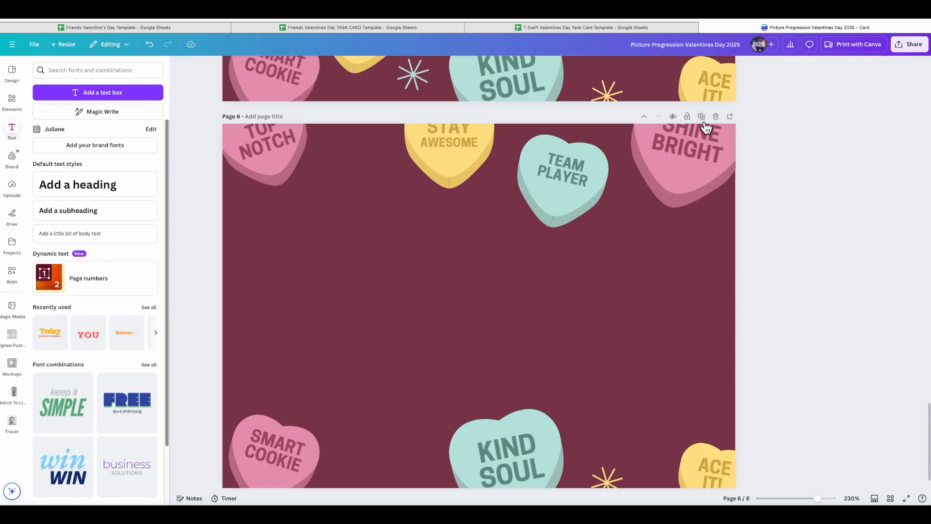
Duplicate page 6 and delete the "SHINE BRIGHT" heart from page 7, then duplicate that page and delete the "TEAM PLAYER" heart from page 8.
{"action": "left_click", "coordinate": [701, 117]}
{"action": "left_click_drag", "start_coordinate": [775, 232], "coordinate": [662, 134]}
{"action": "key", "text": "Delete"}
{"action": "left_click", "coordinate": [702, 117]}
{"action": "left_click_drag", "start_coordinate": [636, 248], "coordinate": [539, 162]}
{"action": "key", "text": "Delete"}
Duplicate page 8 and delete the "TOP NOTCH" heart with its lettering from page 9.
{"action": "left_click", "coordinate": [701, 117]}
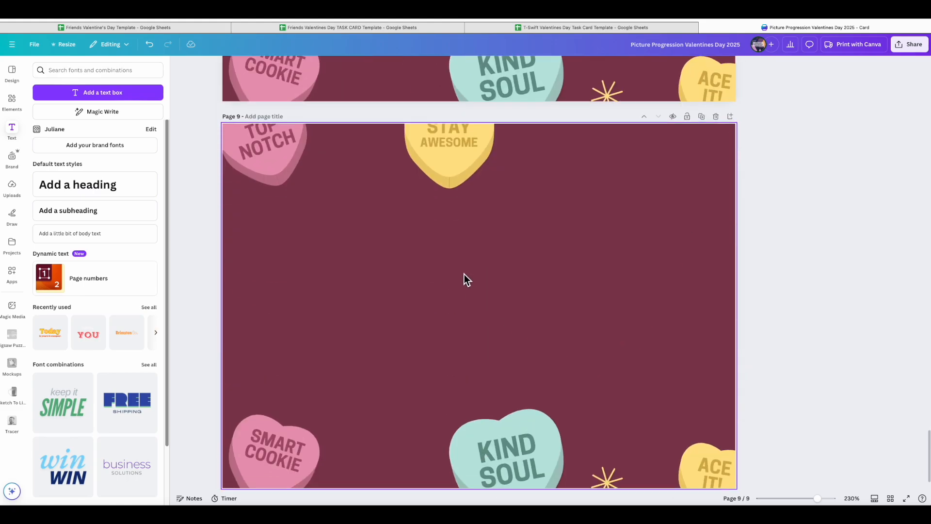
{"action": "left_click", "coordinate": [406, 231]}
{"action": "left_click_drag", "start_coordinate": [350, 182], "coordinate": [229, 133]}
{"action": "key", "text": "Delete"}
Duplicate page 9 and, on page 10, delete the "STAY AWESOME" heart and the yellow starburst beside "KIND SOUL".
{"action": "left_click", "coordinate": [702, 117]}
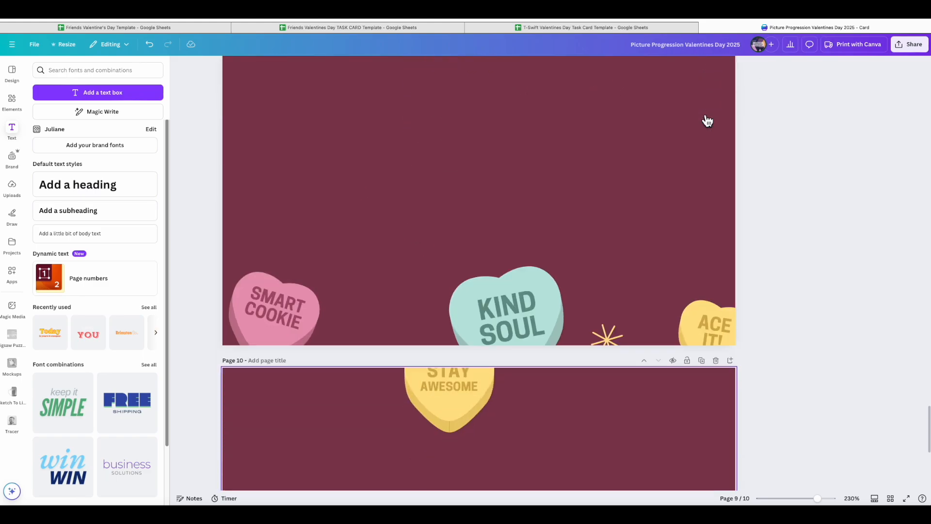
{"action": "left_click", "coordinate": [533, 302]}
{"action": "left_click_drag", "start_coordinate": [533, 230], "coordinate": [401, 121]}
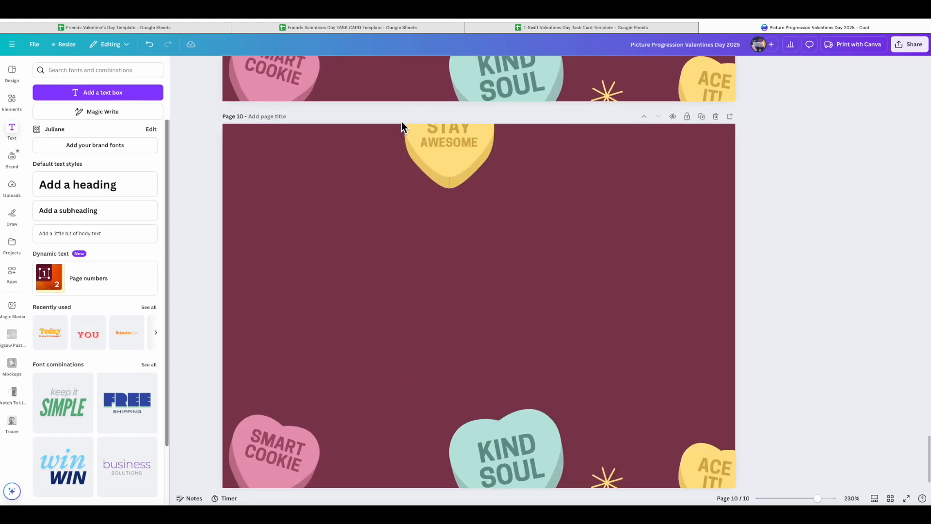
{"action": "left_click_drag", "start_coordinate": [574, 197], "coordinate": [417, 140]}
{"action": "key", "text": "Delete"}
{"action": "left_click", "coordinate": [614, 474]}
{"action": "key", "text": "Delete"}
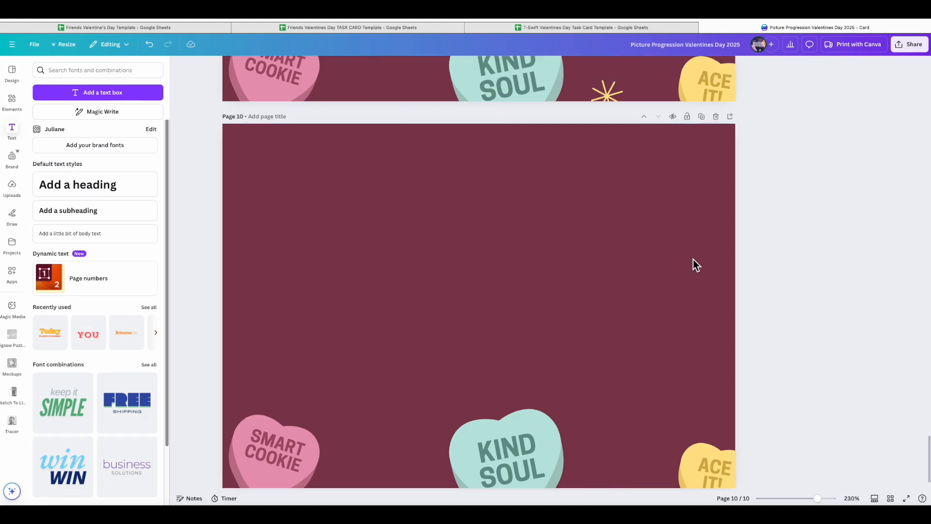
Duplicate page 10 and delete the "ACE IT!" heart from page 11, then duplicate that page and delete the "SMART COOKIE" heart from page 12.
{"action": "left_click", "coordinate": [702, 117]}
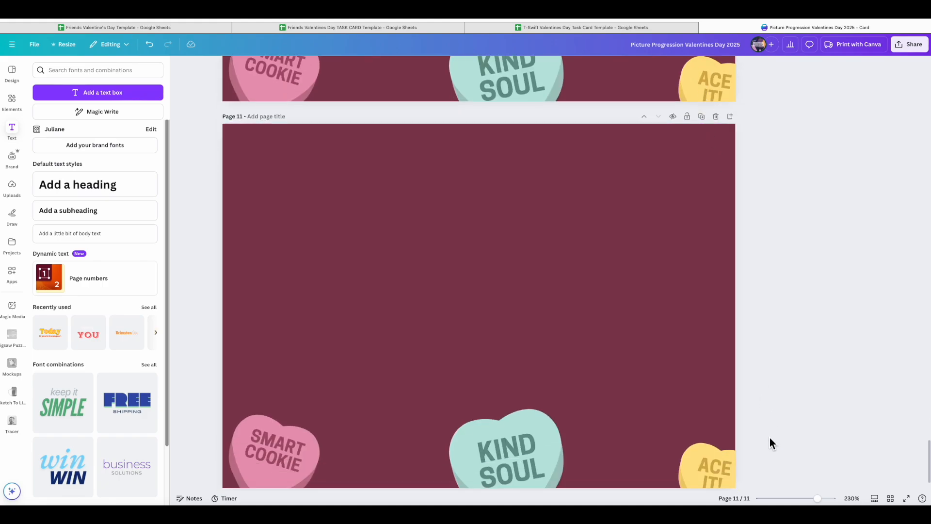
{"action": "left_click", "coordinate": [688, 464]}
{"action": "key", "text": "Delete"}
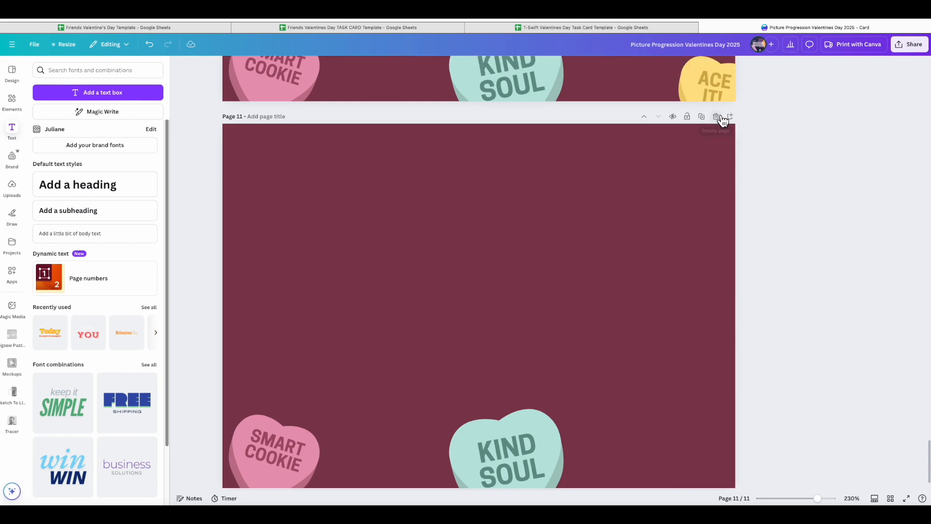
{"action": "left_click", "coordinate": [702, 117]}
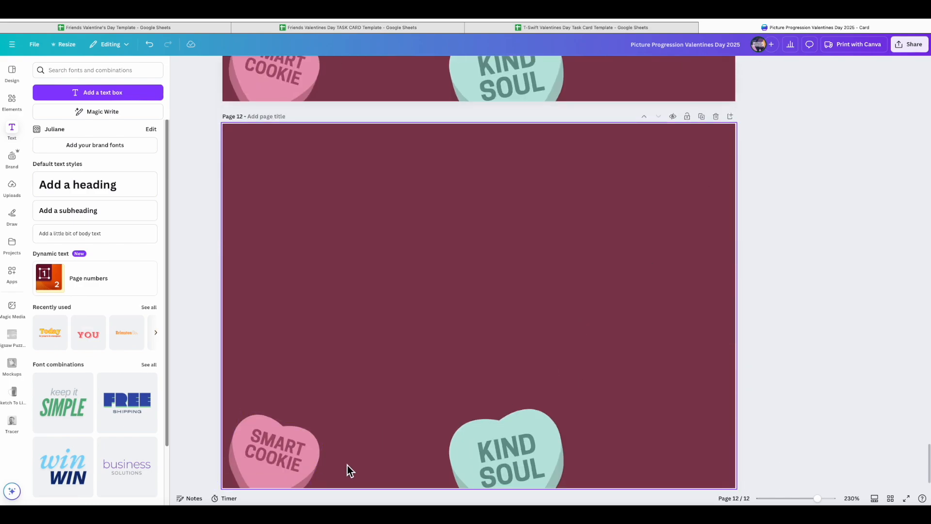
{"action": "left_click", "coordinate": [318, 463]}
{"action": "key", "text": "Delete"}
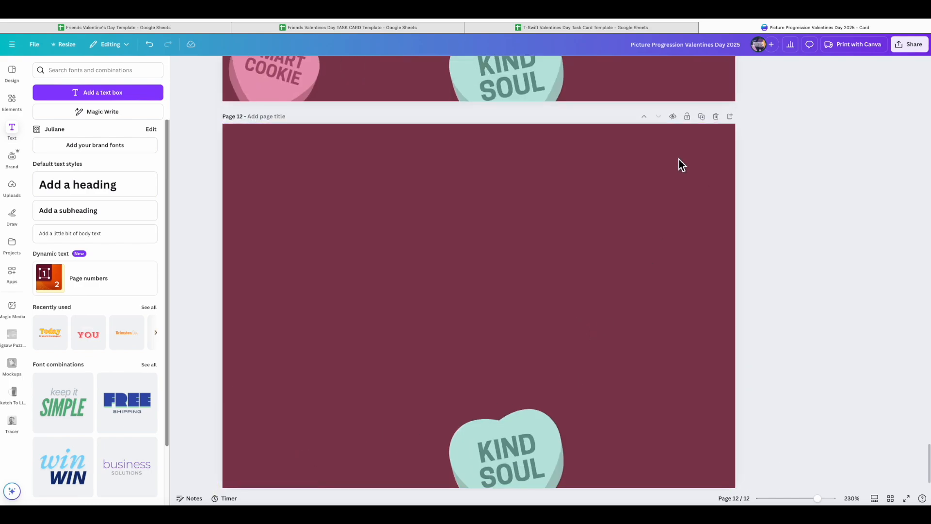
Duplicate page 12 and delete the "KIND SOUL" heart from page 13, leaving only the plain background.
{"action": "left_click", "coordinate": [701, 117]}
{"action": "left_click", "coordinate": [591, 447]}
{"action": "key", "text": "Delete"}
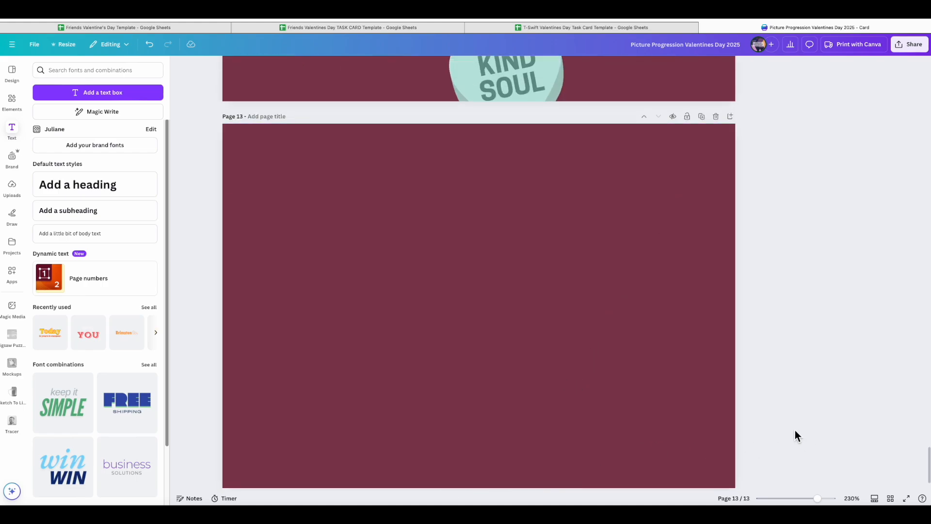
Review the picture progression from page 13 back toward the earlier pages.
{"action": "scroll", "coordinate": [704, 383], "scroll_direction": "down", "scroll_amount": 1}
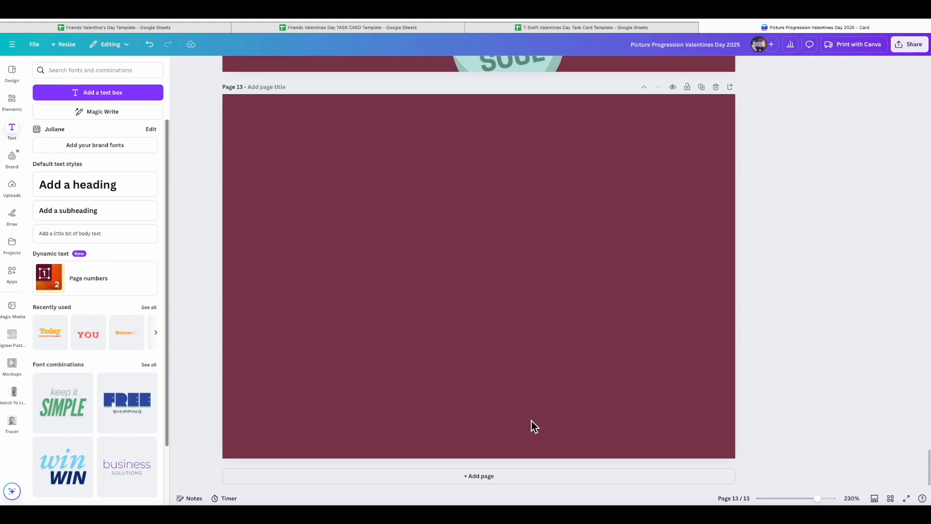
{"action": "scroll", "coordinate": [563, 412], "scroll_direction": "up", "scroll_amount": 7}
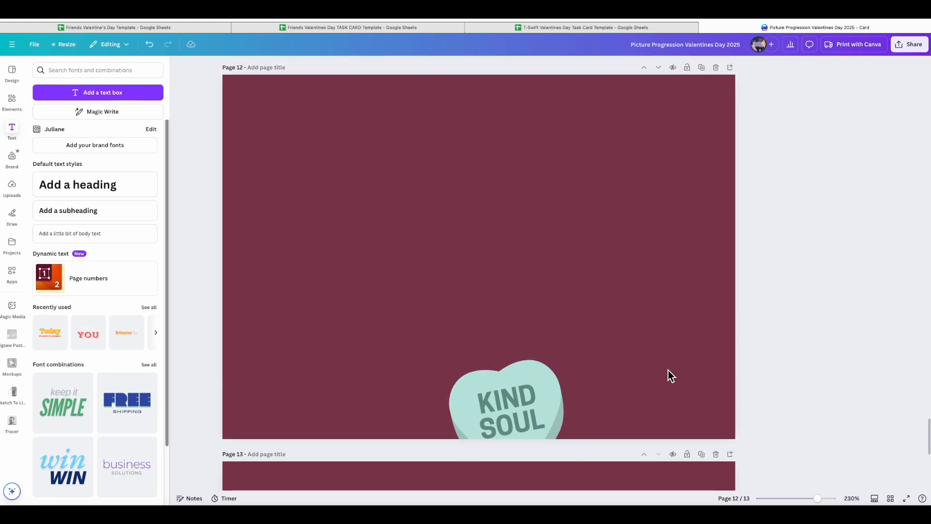
{"action": "scroll", "coordinate": [668, 372], "scroll_direction": "up", "scroll_amount": 10}
{"action": "scroll", "coordinate": [572, 377], "scroll_direction": "up", "scroll_amount": 2}
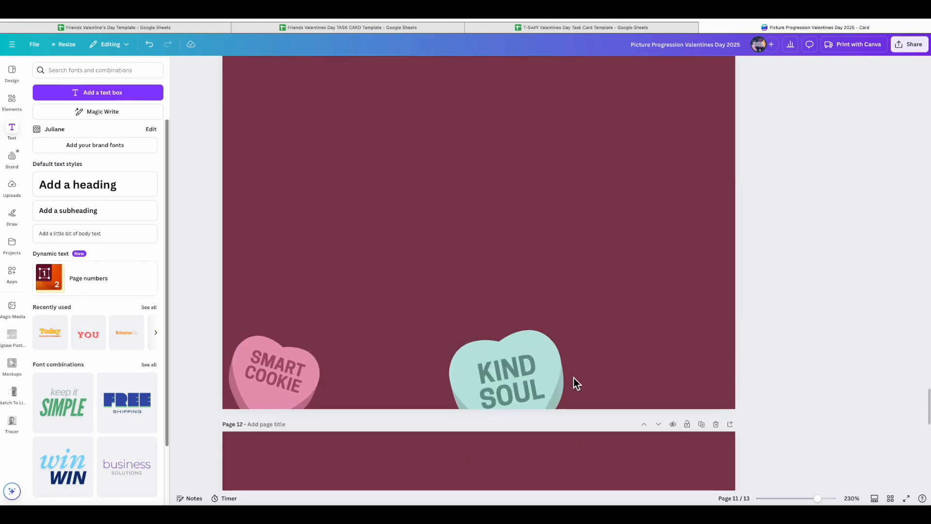
{"action": "scroll", "coordinate": [423, 400], "scroll_direction": "up", "scroll_amount": 7}
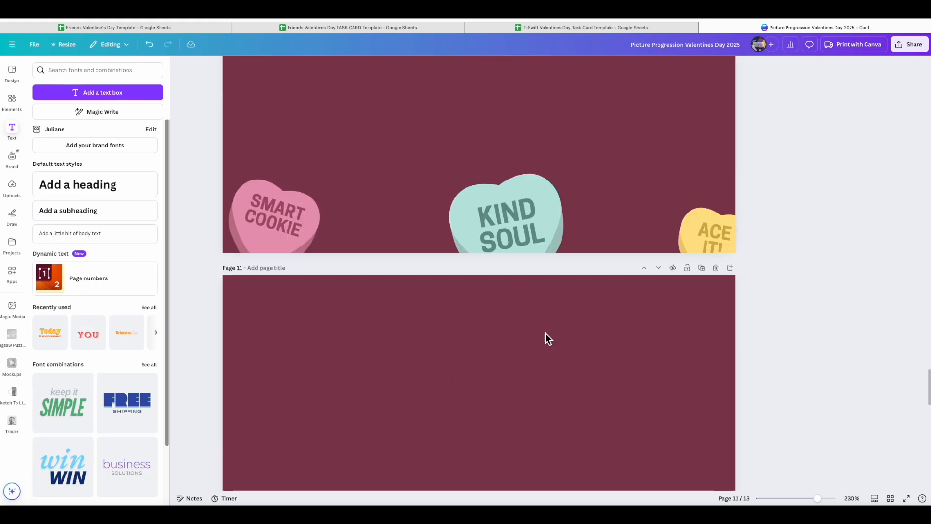
Download all pages of the Picture Progression Valentines Day 2025 design as PNG files.
{"action": "scroll", "coordinate": [672, 284], "scroll_direction": "up", "scroll_amount": 8}
{"action": "scroll", "coordinate": [668, 288], "scroll_direction": "up", "scroll_amount": 20}
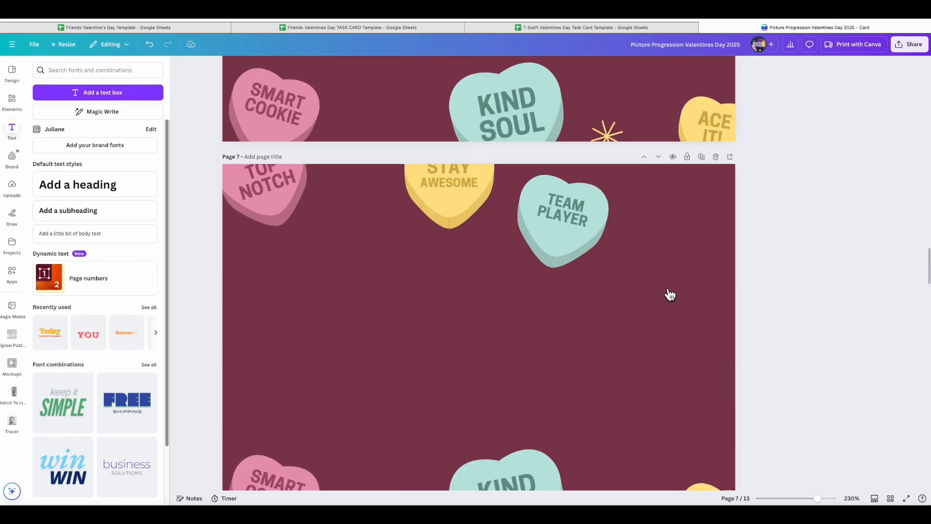
{"action": "scroll", "coordinate": [668, 288], "scroll_direction": "down", "scroll_amount": 20}
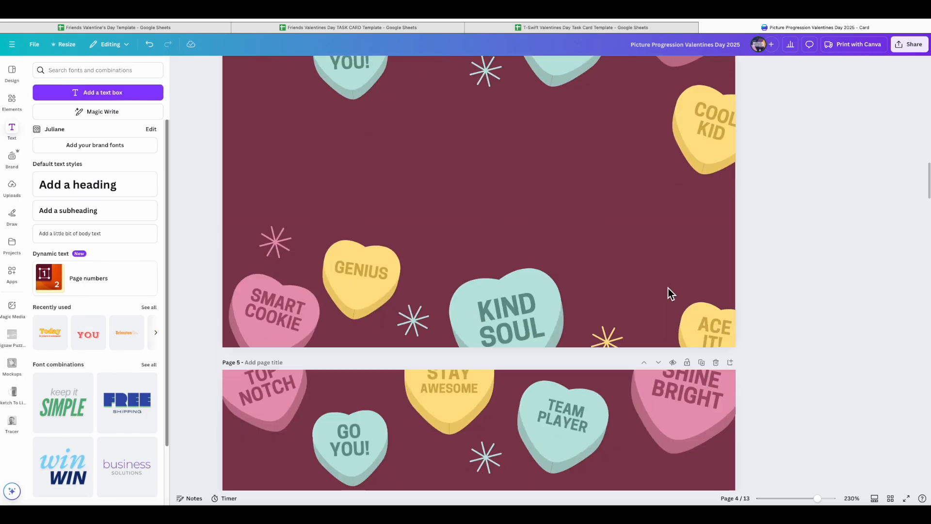
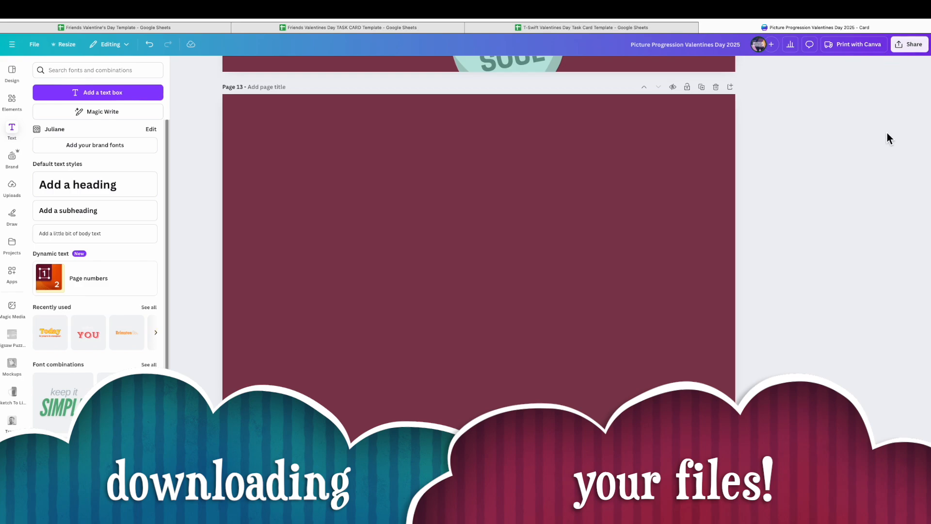
{"action": "left_click", "coordinate": [909, 44]}
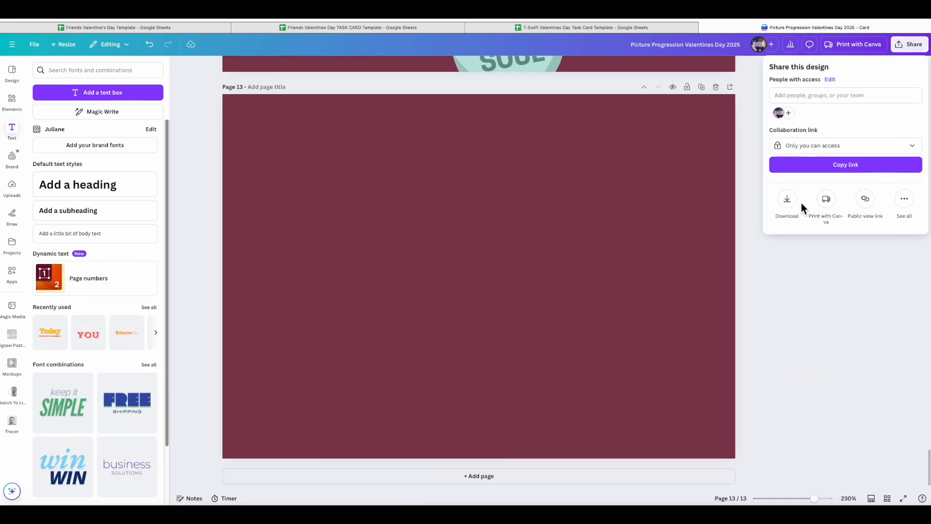
{"action": "left_click", "coordinate": [793, 200]}
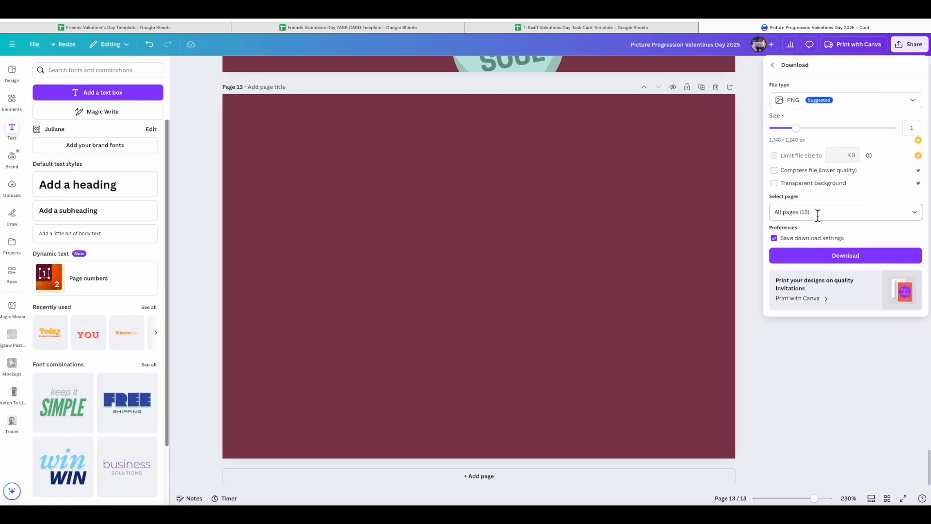
{"action": "left_click", "coordinate": [865, 258]}
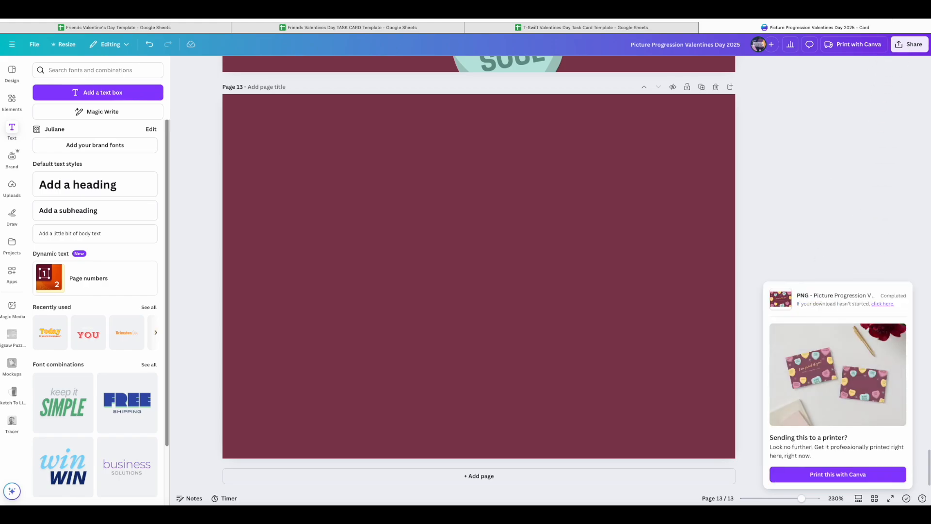
Open the downloaded Picture Progression Valentines Day 2025 folder, move its window out of the way, and dismiss the upload notice.
{"action": "left_click", "coordinate": [876, 16]}
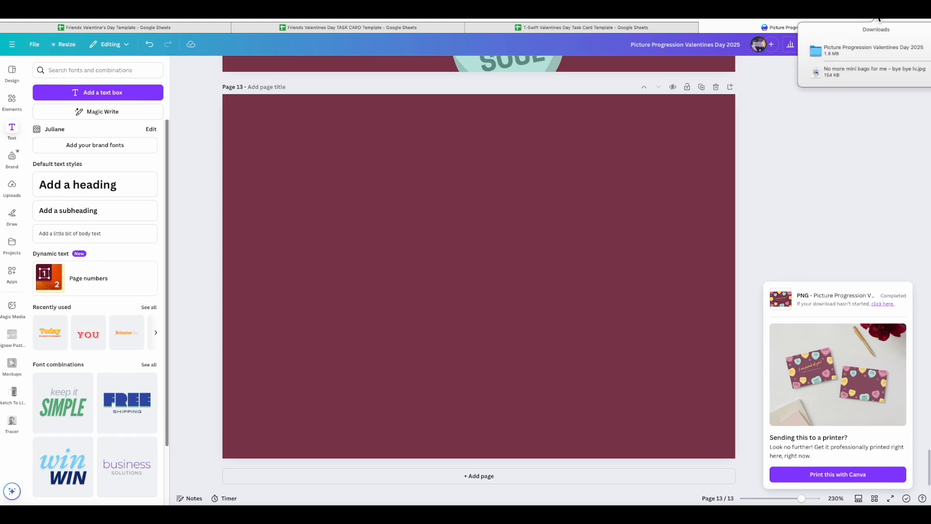
{"action": "double_click", "coordinate": [831, 48]}
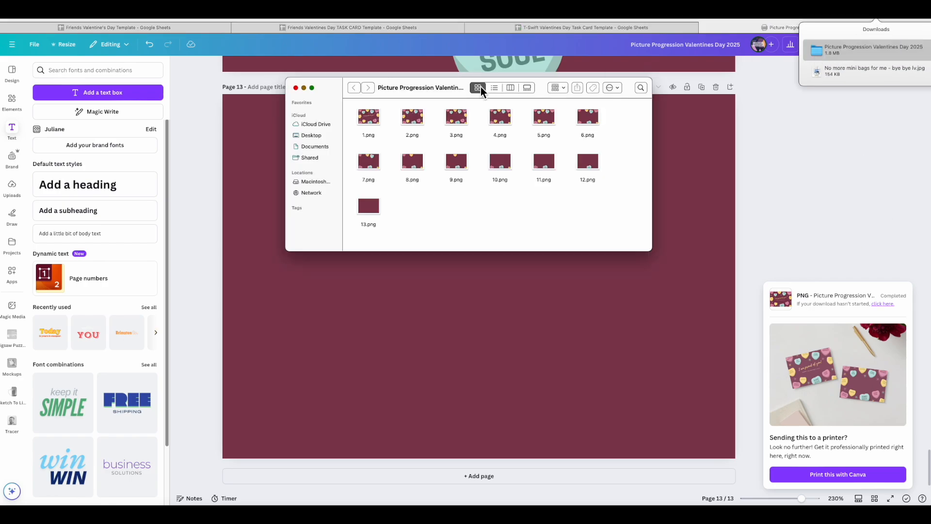
{"action": "left_click_drag", "start_coordinate": [413, 84], "coordinate": [378, 127]}
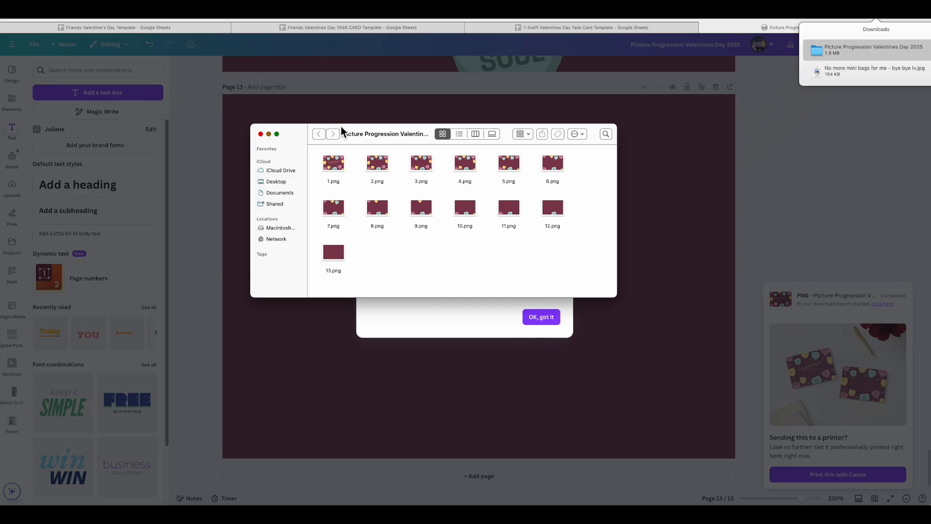
{"action": "left_click_drag", "start_coordinate": [296, 126], "coordinate": [930, 243]}
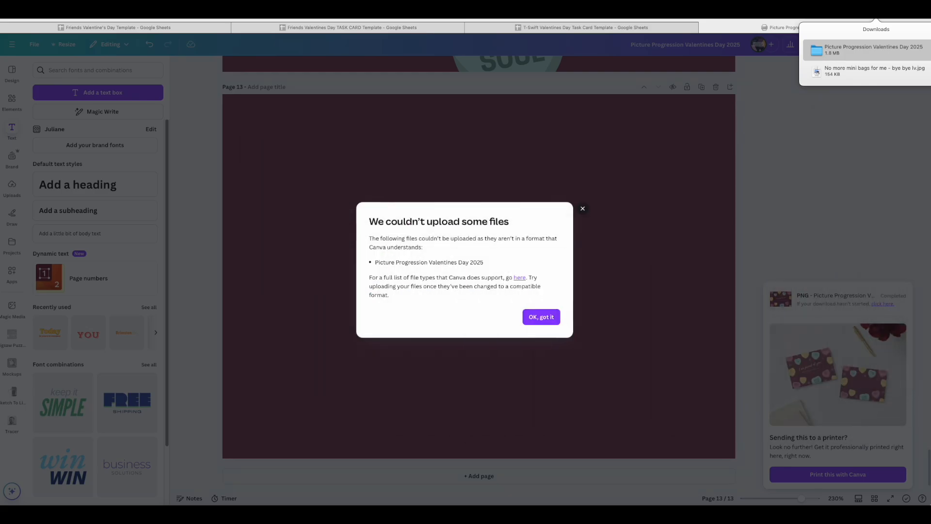
{"action": "left_click", "coordinate": [556, 317]}
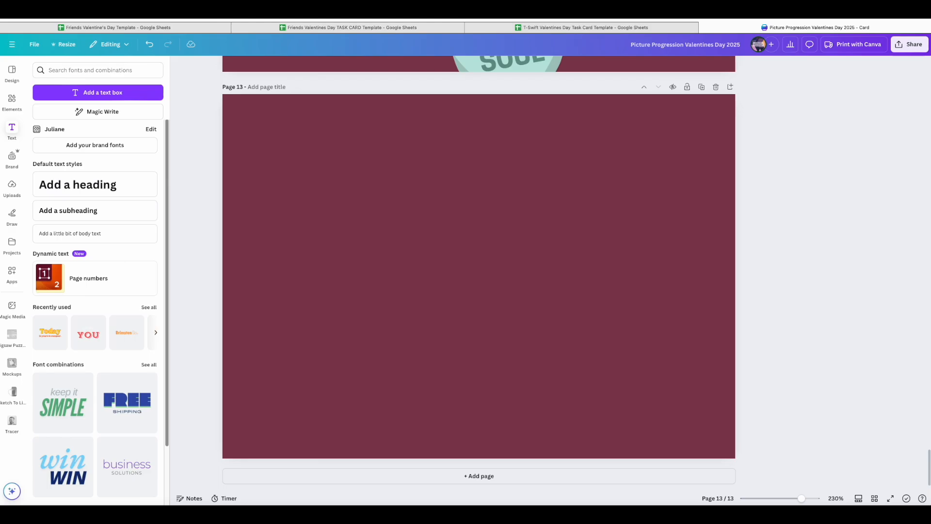
Switch to the Friends Valentine's Day Template in Google Sheets and start a copy named "Candy Hearts 2025 Template - Valentine's Day".
{"action": "left_click", "coordinate": [201, 30]}
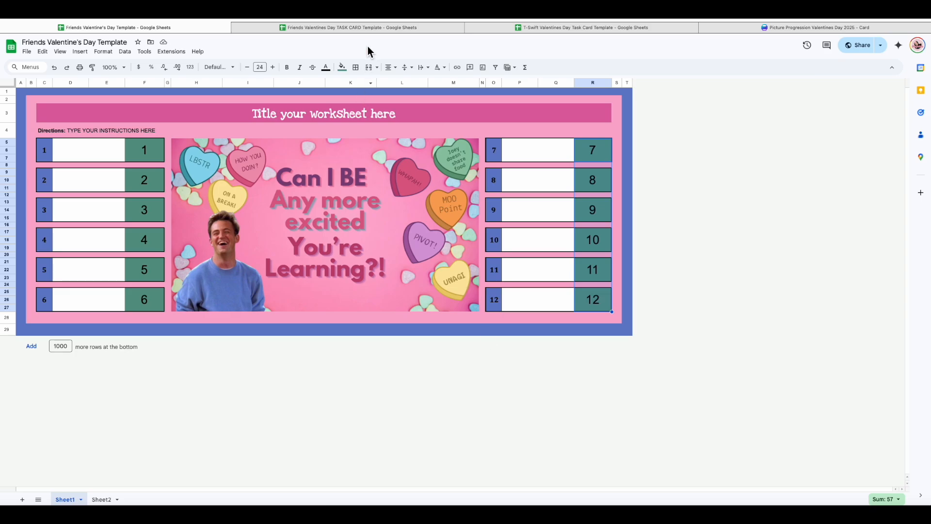
{"action": "left_click", "coordinate": [429, 26]}
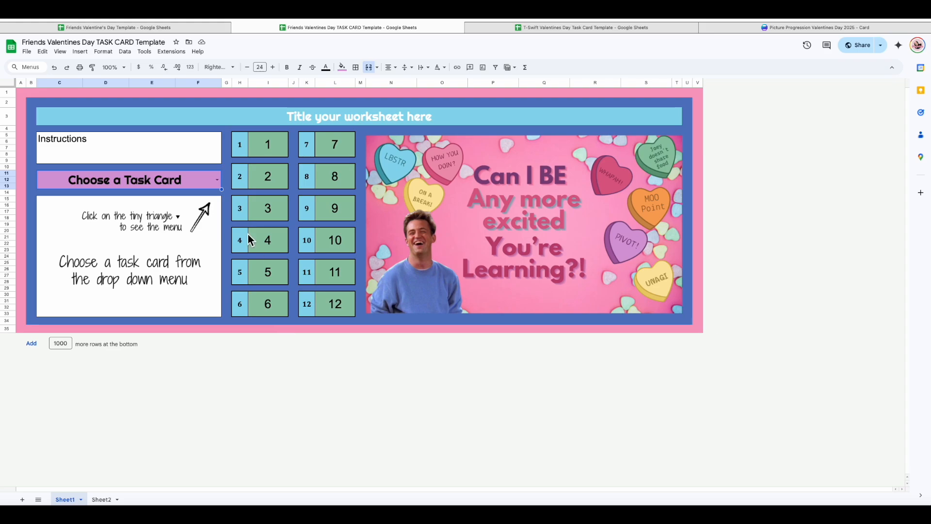
{"action": "left_click", "coordinate": [179, 27]}
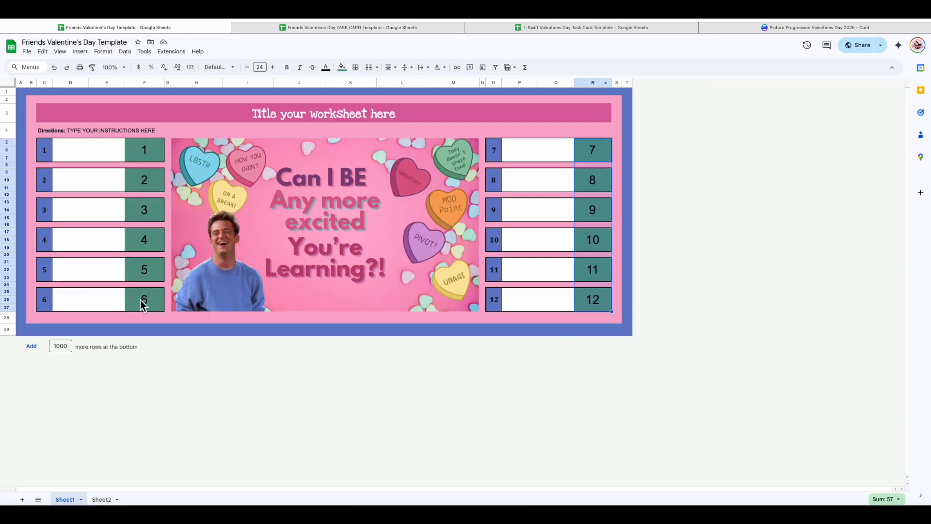
{"action": "left_click", "coordinate": [28, 52]}
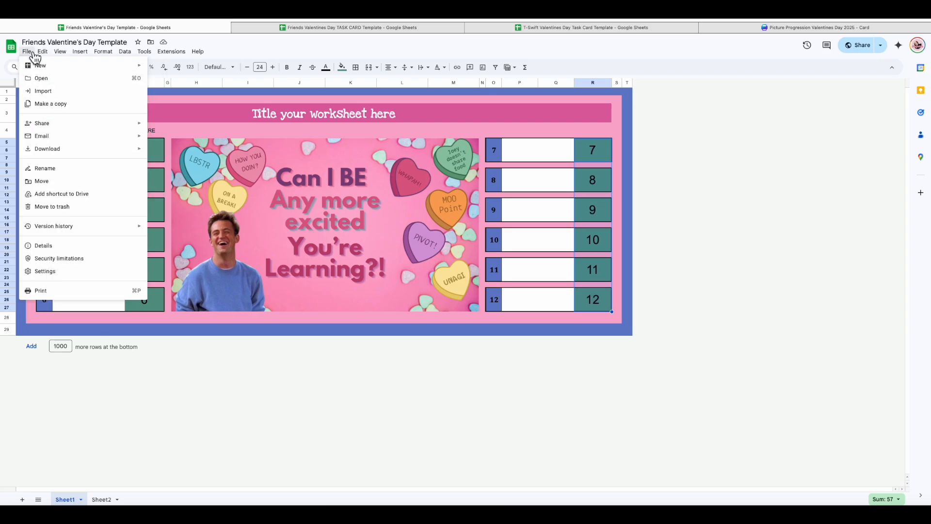
{"action": "left_click", "coordinate": [39, 103]}
{"action": "left_click", "coordinate": [423, 218]}
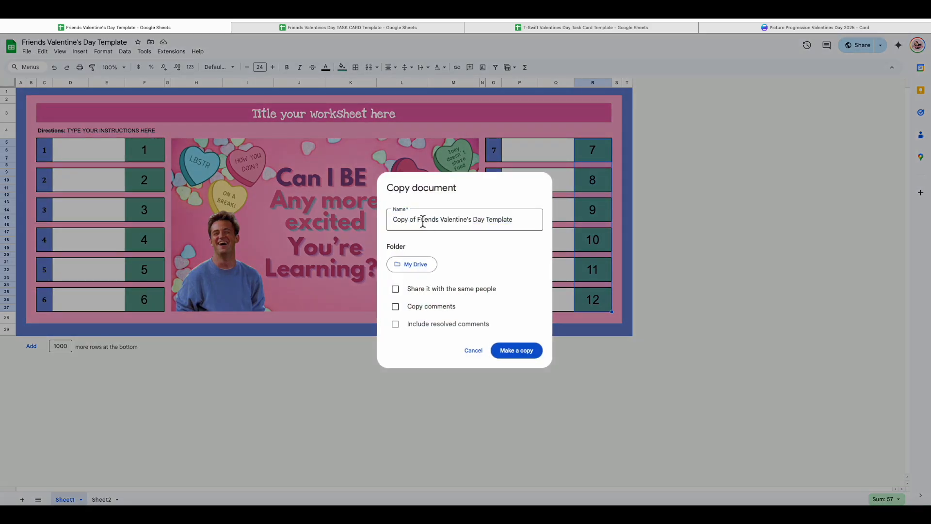
{"action": "left_click_drag", "start_coordinate": [419, 218], "coordinate": [376, 219]}
{"action": "key", "text": "BackSpace"}
{"action": "left_click_drag", "start_coordinate": [524, 221], "coordinate": [373, 222]}
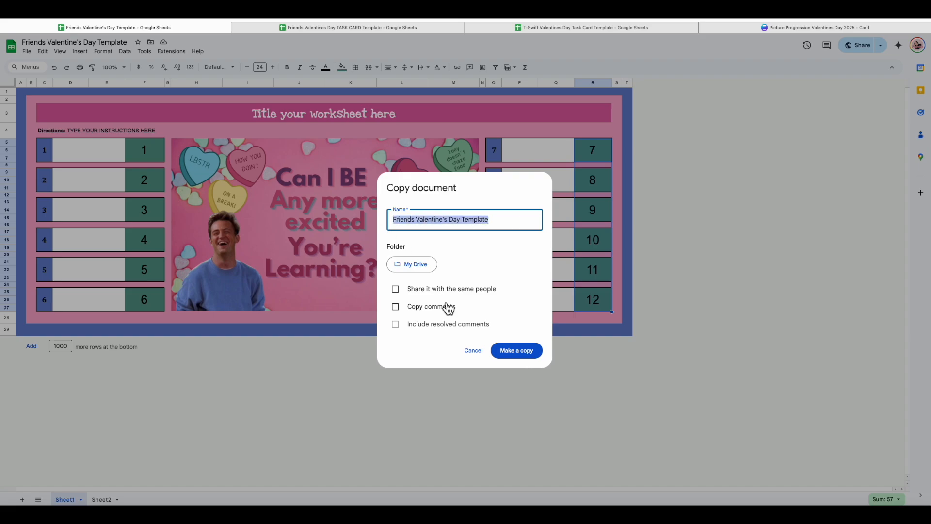
{"action": "type", "text": "Can"}
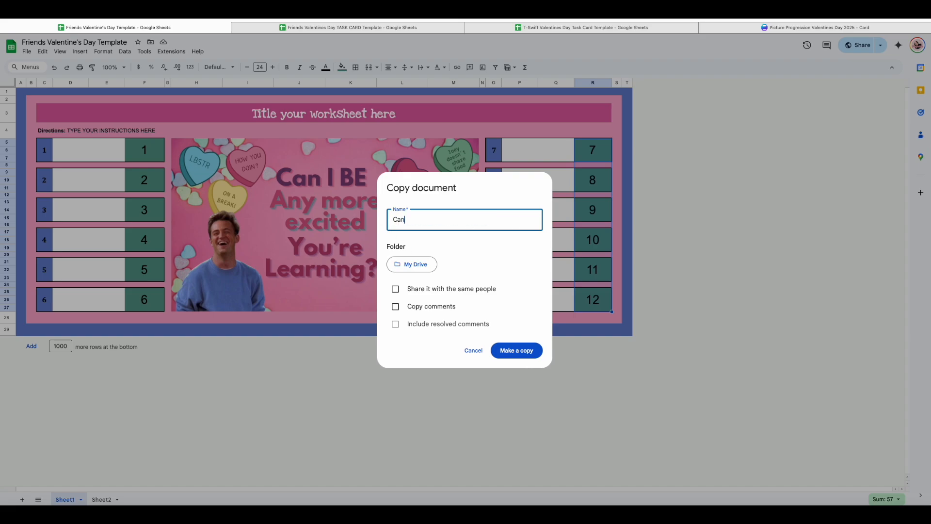
{"action": "type", "text": "di Hears"}
{"action": "key", "text": "BackSpace"}
{"action": "type", "text": "ts 2025 Template"}
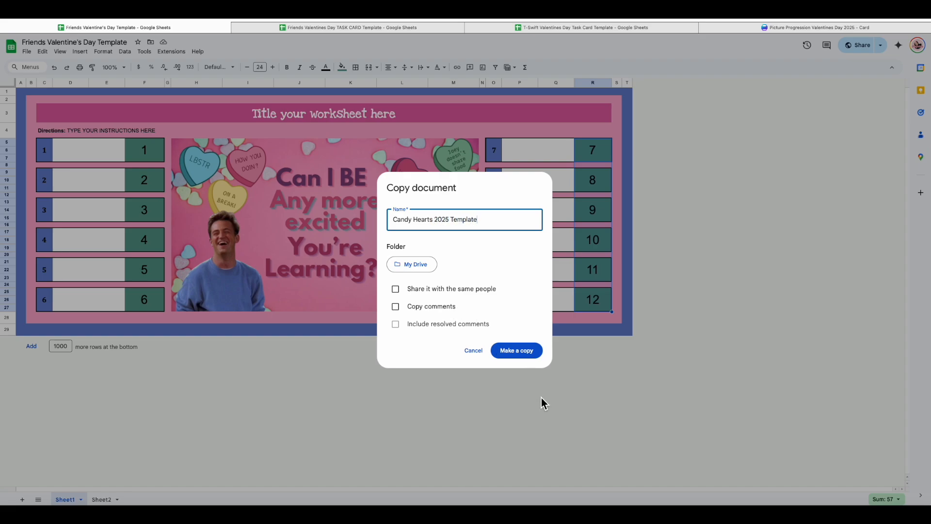
{"action": "type", "text": " - Valentines"}
{"action": "type", "text": "s Day"}
Create the folder "25 - Valentine's Day Candy Hearts Template" inside "000000 - TPT Listings NEW" in My Drive and save the copy there.
{"action": "left_click", "coordinate": [428, 268]}
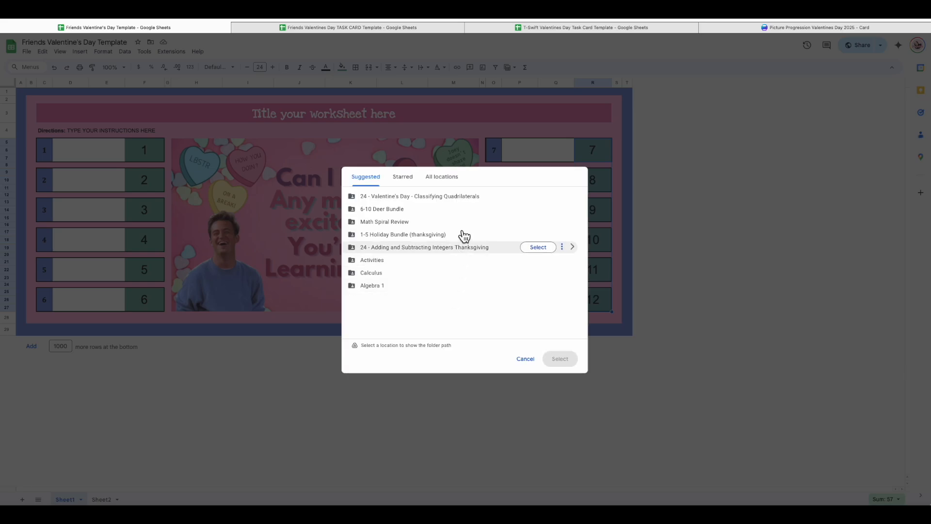
{"action": "left_click", "coordinate": [434, 179]}
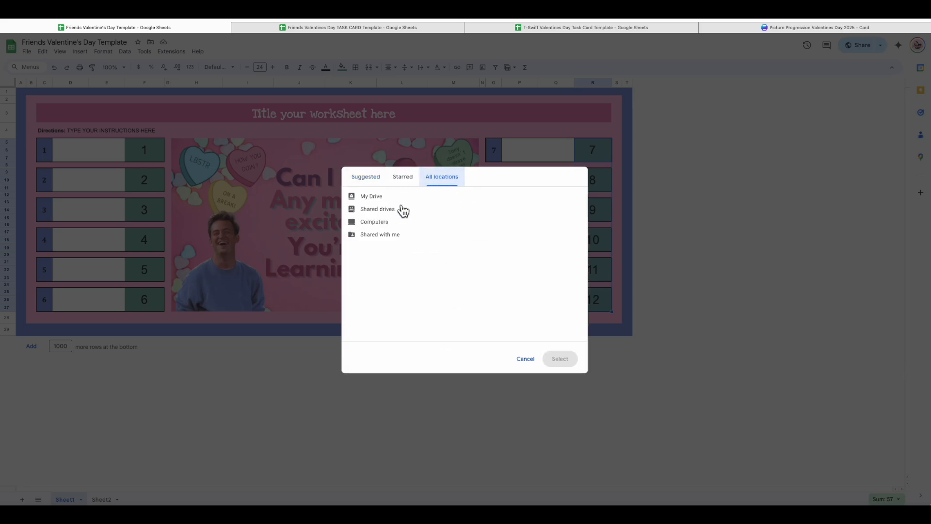
{"action": "left_click", "coordinate": [576, 197]}
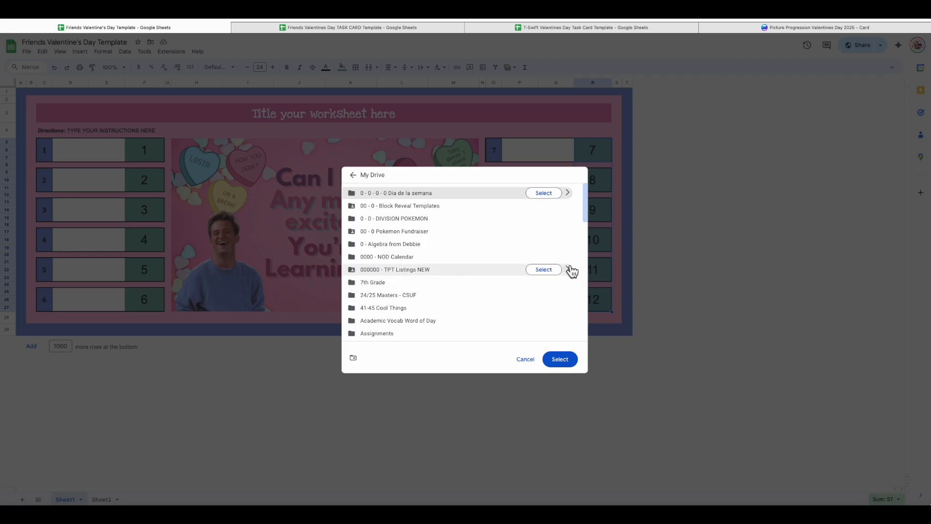
{"action": "left_click", "coordinate": [569, 270]}
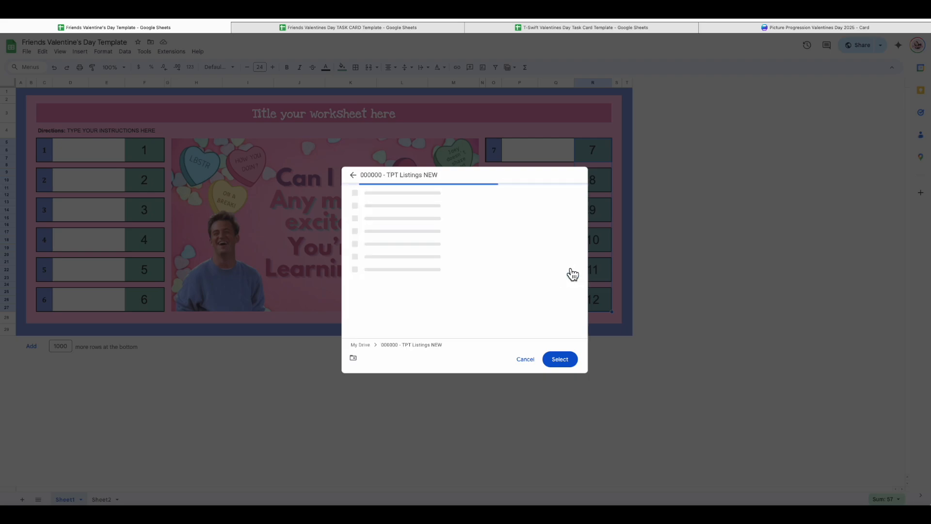
{"action": "left_click", "coordinate": [353, 357]}
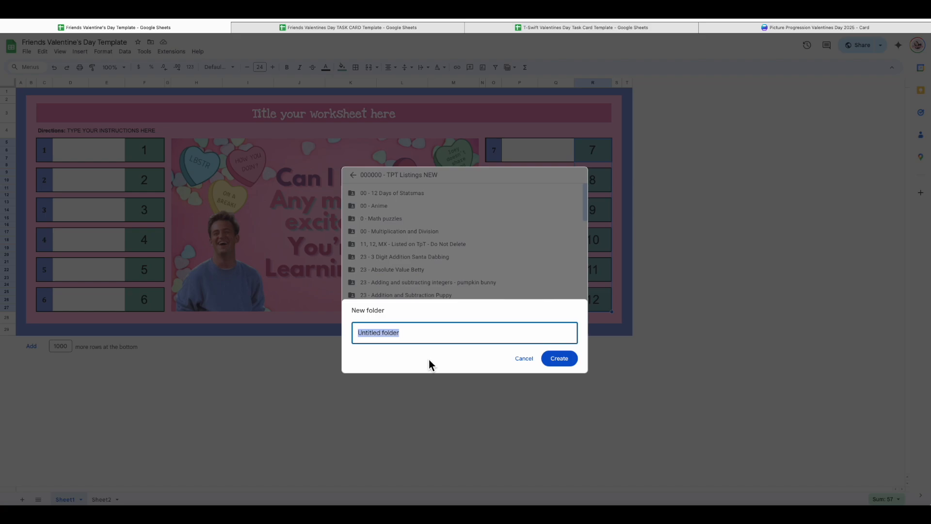
{"action": "type", "text": "24"}
{"action": "key", "text": "BackSpace"}
{"action": "type", "text": "5 - Valentine's Day Can"}
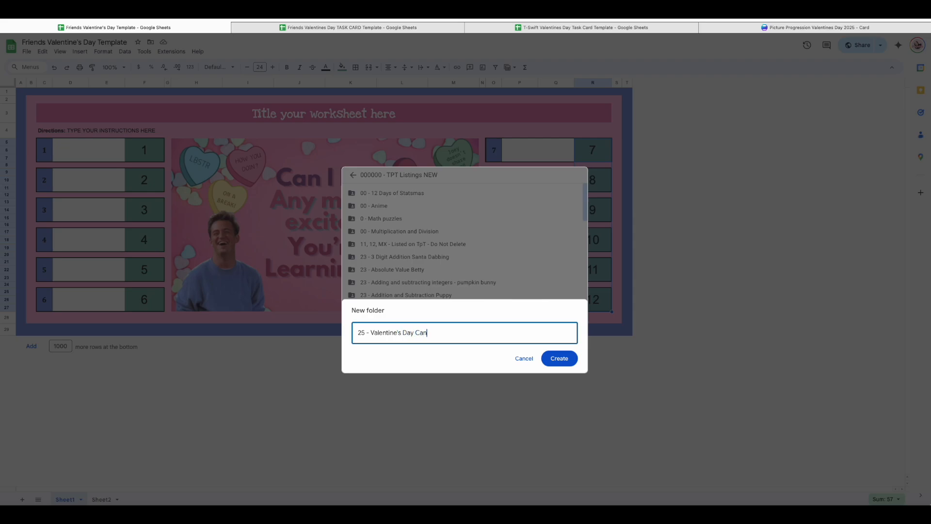
{"action": "type", "text": "dy Hearts Template"}
{"action": "left_click", "coordinate": [557, 358]}
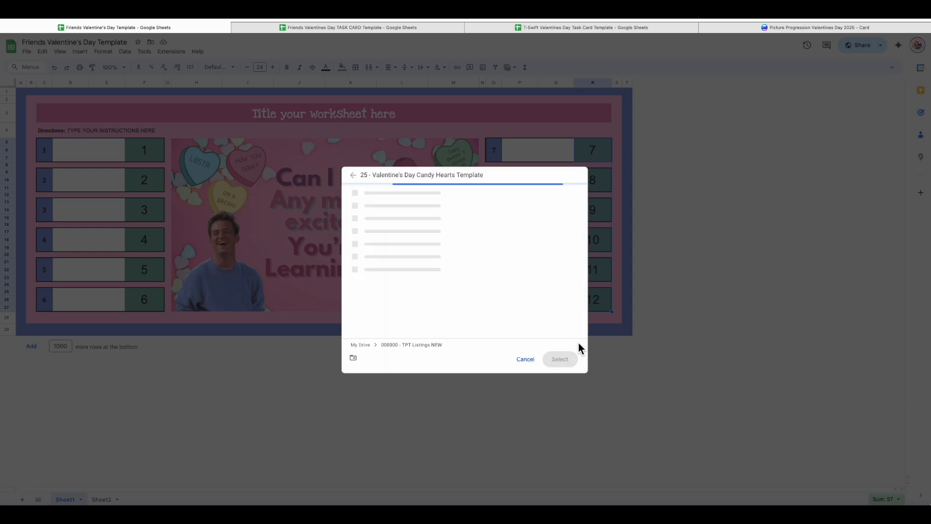
{"action": "left_click", "coordinate": [566, 358]}
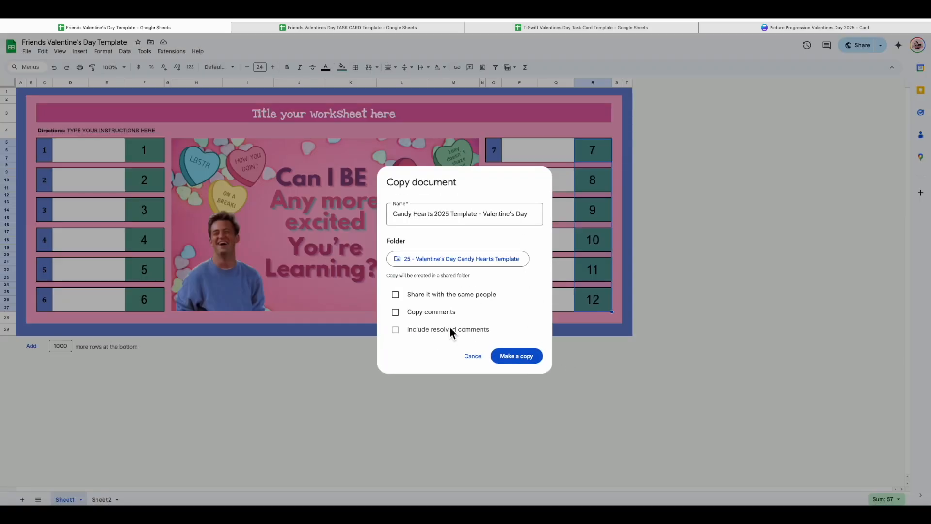
{"action": "left_click", "coordinate": [515, 356]}
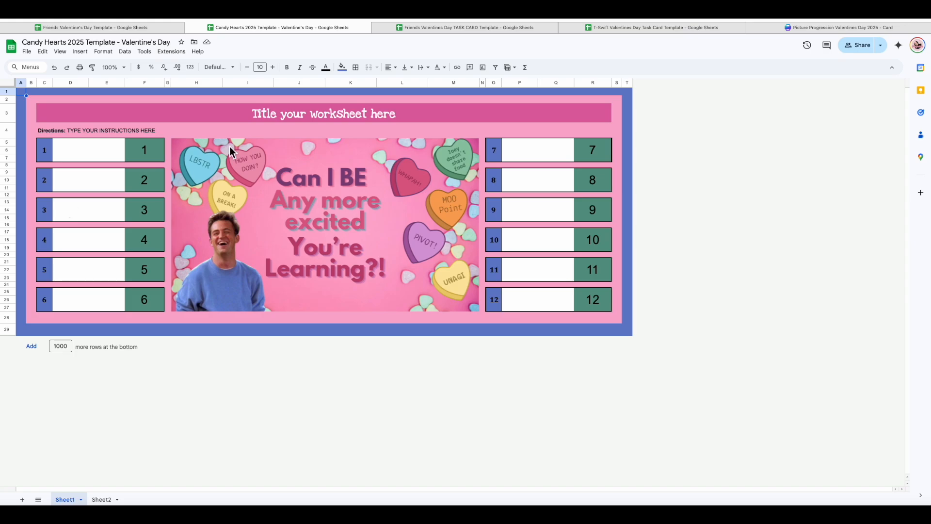
Show the copied Candy Hearts spreadsheet in a separate, enlarged browser window.
{"action": "left_click", "coordinate": [512, 19]}
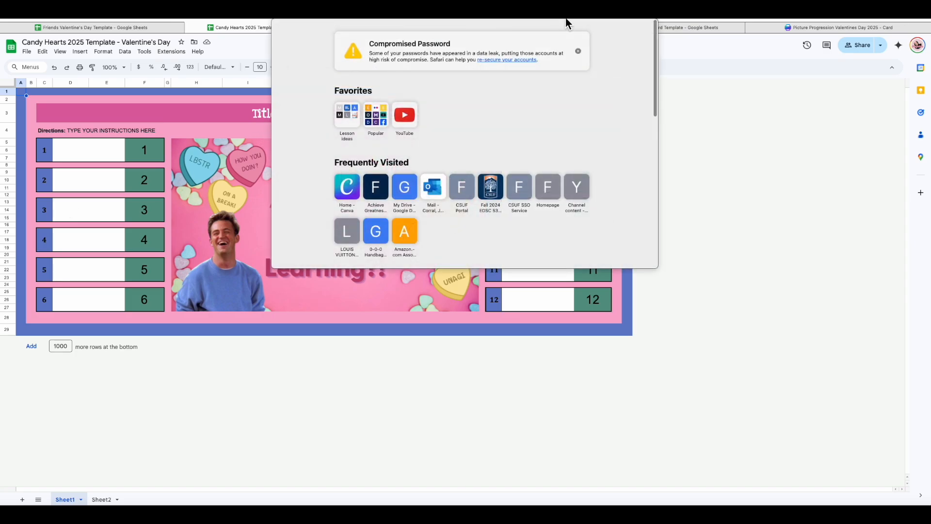
{"action": "left_click", "coordinate": [741, 242]}
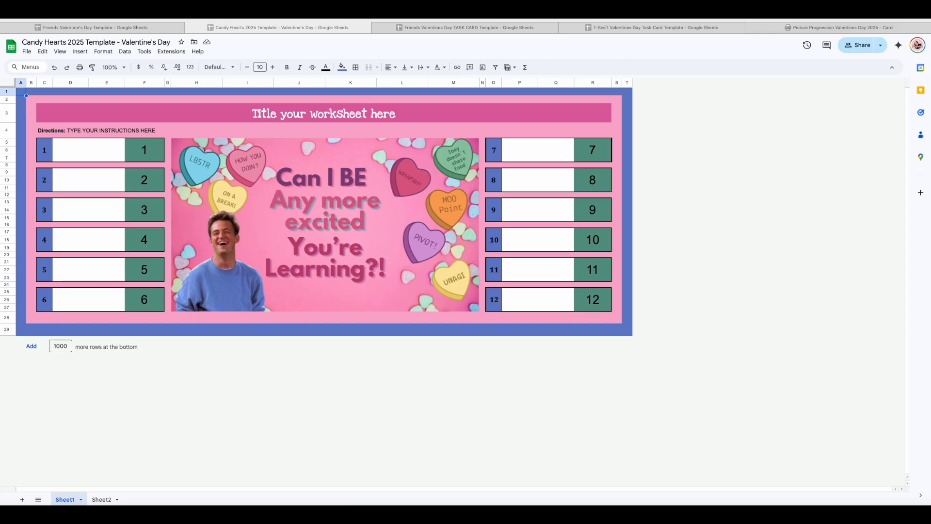
{"action": "left_click_drag", "start_coordinate": [278, 27], "coordinate": [227, 18]}
{"action": "left_click_drag", "start_coordinate": [686, 327], "coordinate": [930, 504]}
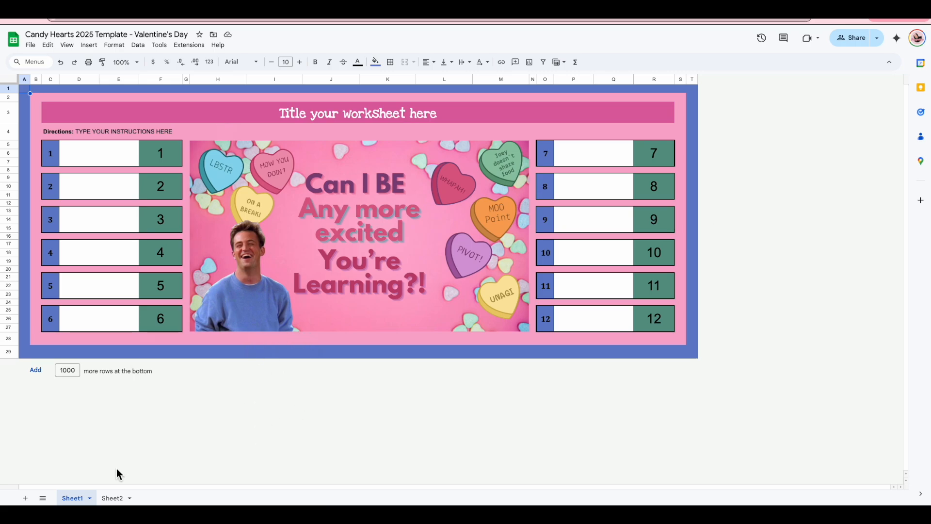
Delete the old progression pictures from L22:L34 on Sheet2 and check the picture area on Sheet1.
{"action": "left_click", "coordinate": [112, 498]}
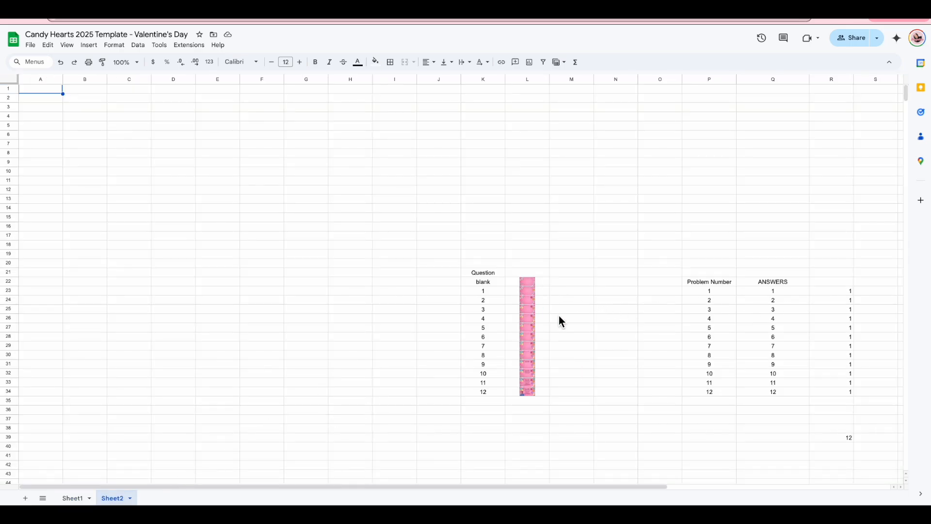
{"action": "left_click", "coordinate": [73, 498]}
{"action": "left_click", "coordinate": [110, 498]}
{"action": "left_click", "coordinate": [542, 287]}
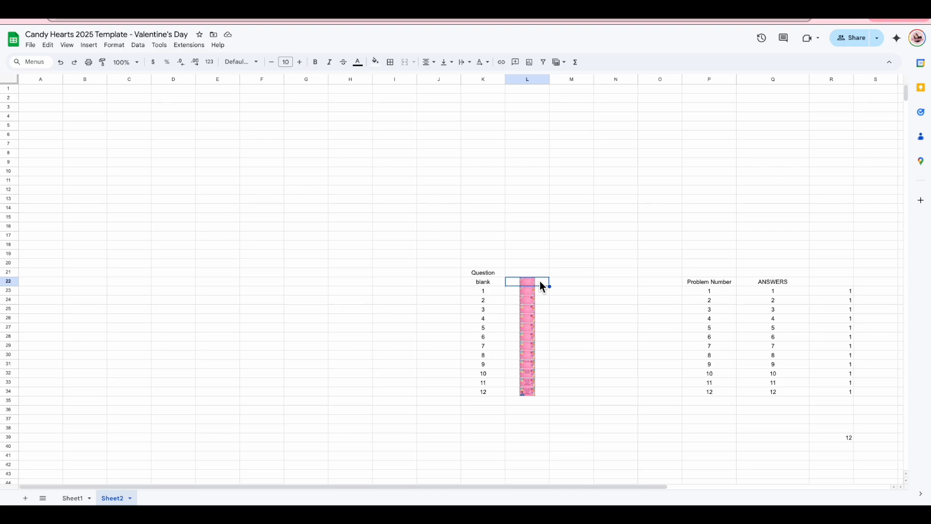
{"action": "left_click", "coordinate": [568, 393]}
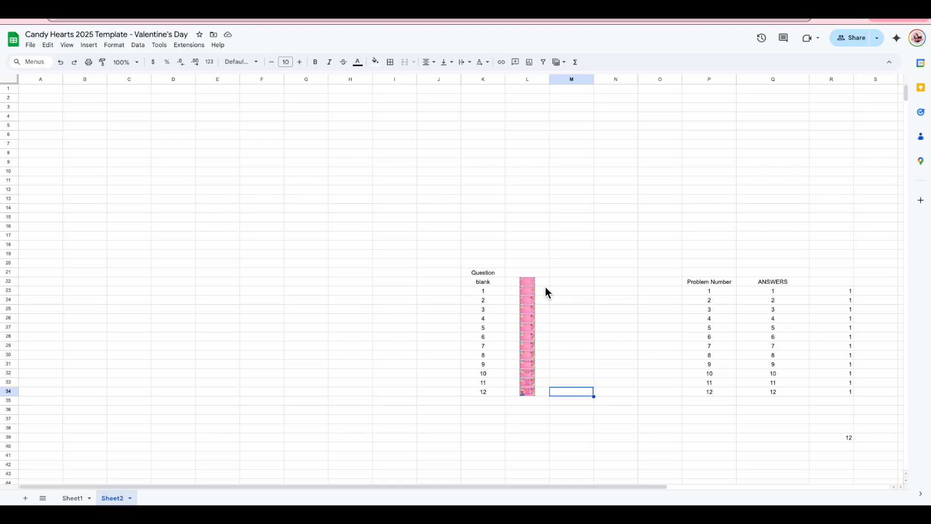
{"action": "left_click_drag", "start_coordinate": [542, 283], "coordinate": [537, 395]}
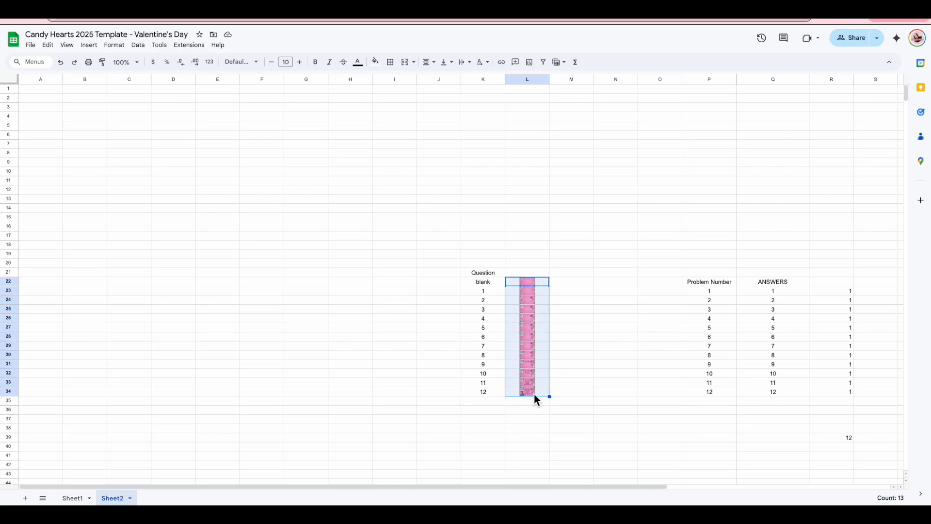
{"action": "key", "text": "Delete"}
{"action": "left_click", "coordinate": [575, 364]}
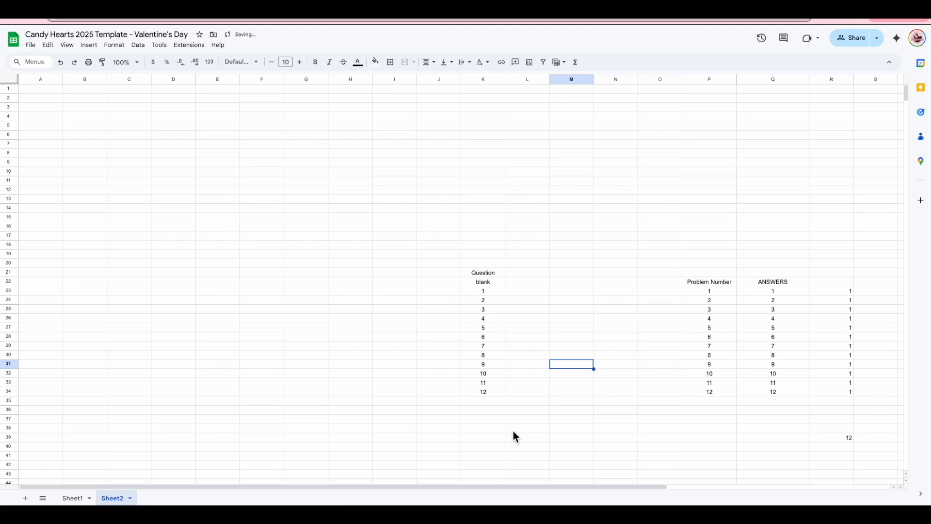
{"action": "left_click", "coordinate": [86, 497]}
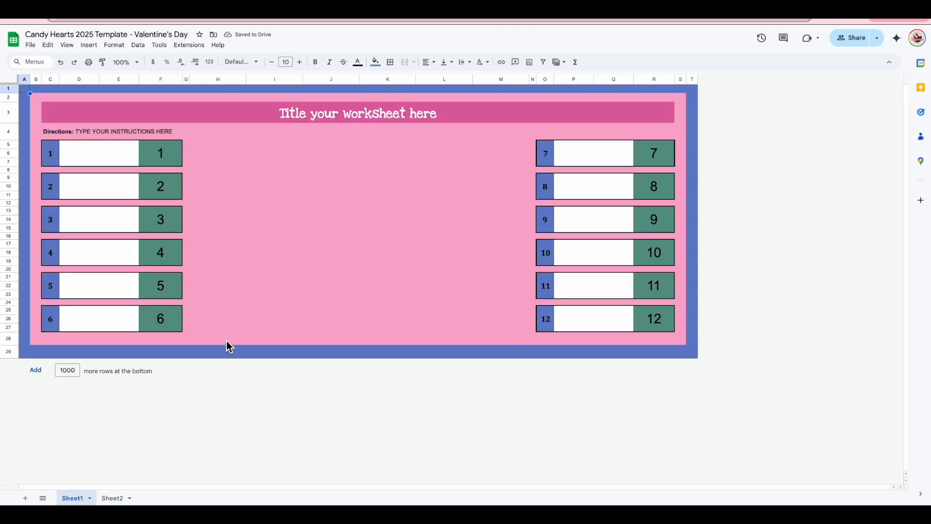
Insert the blank background picture 13.png as an in-cell image in L22 on Sheet2, beside "blank".
{"action": "left_click", "coordinate": [114, 498]}
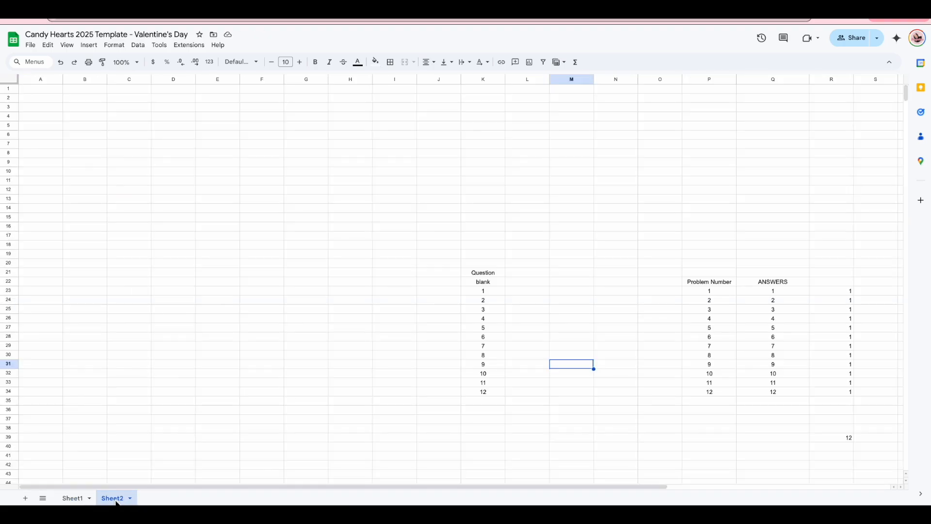
{"action": "left_click", "coordinate": [529, 284]}
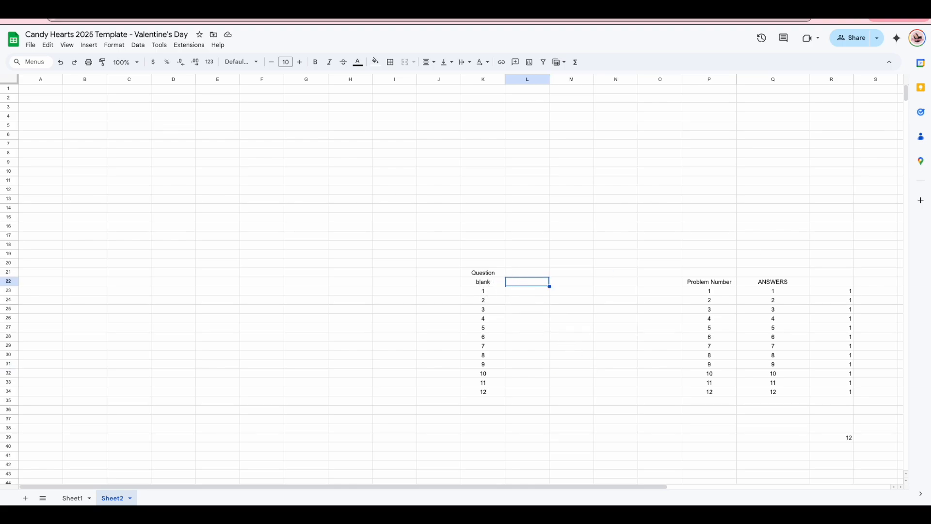
{"action": "left_click_drag", "start_coordinate": [723, 183], "coordinate": [432, 198]}
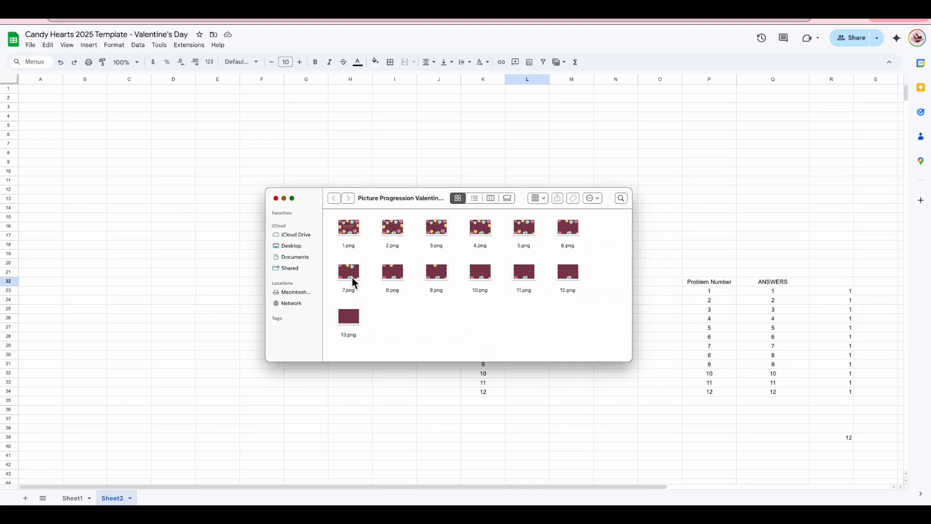
{"action": "left_click_drag", "start_coordinate": [406, 197], "coordinate": [930, 192]}
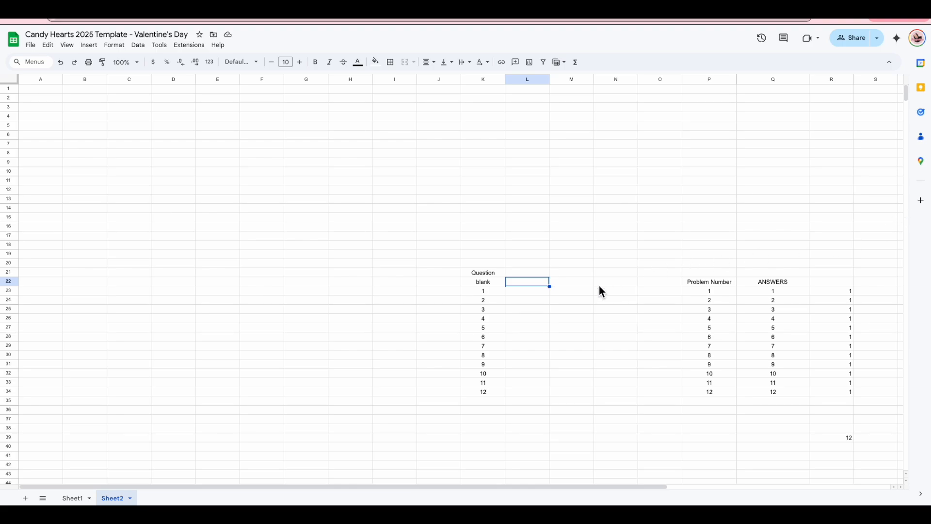
{"action": "left_click", "coordinate": [91, 47]}
{"action": "mouse_move", "coordinate": [107, 176]}
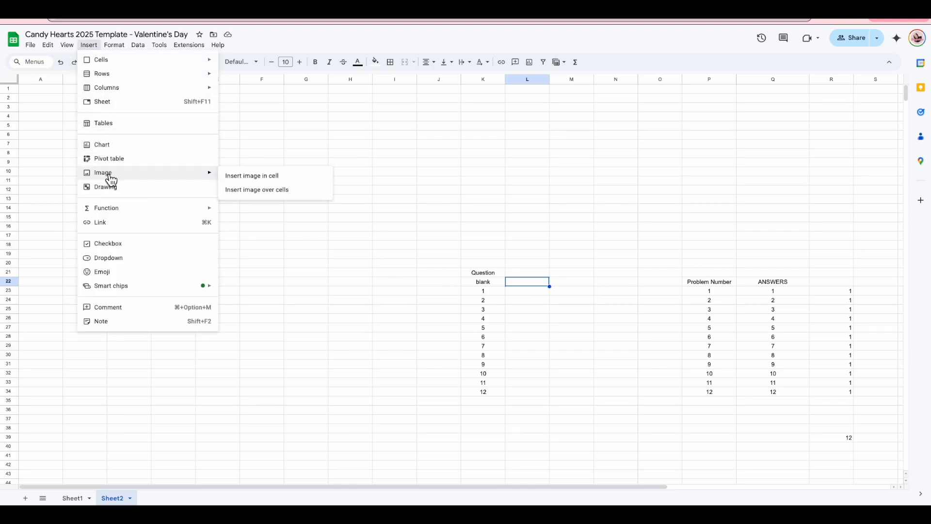
{"action": "left_click", "coordinate": [264, 180]}
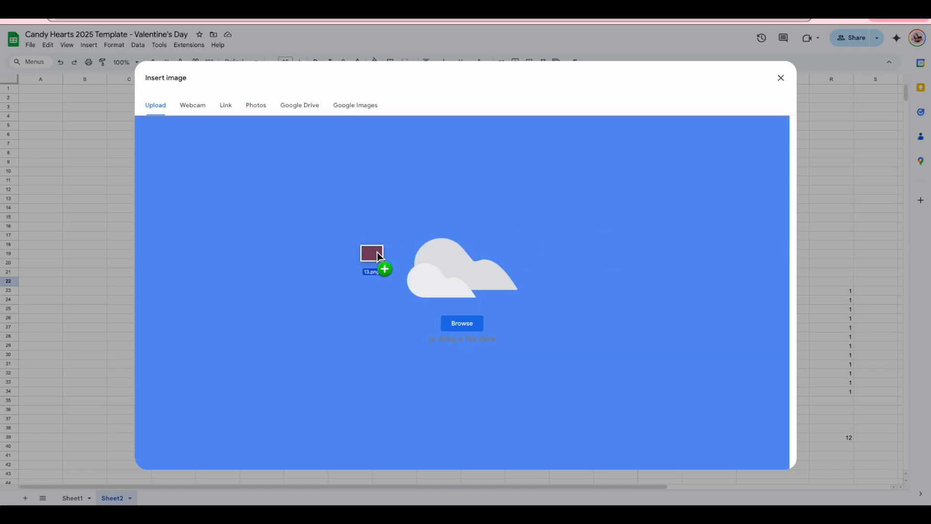
{"action": "left_click_drag", "start_coordinate": [370, 254], "coordinate": [377, 252]}
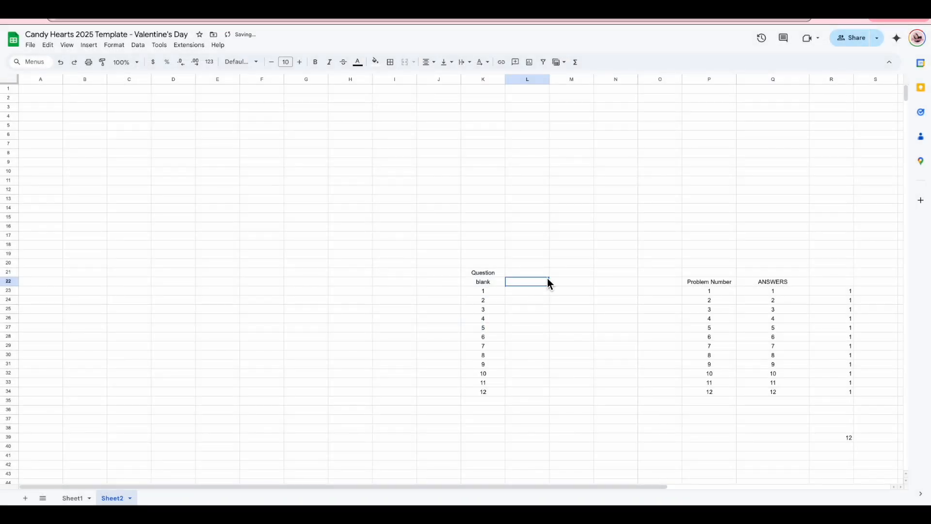
Insert the complete "I am proud of you!" candy-heart picture in cell L34 for question 12 and check it on Sheet1.
{"action": "left_click", "coordinate": [518, 291]}
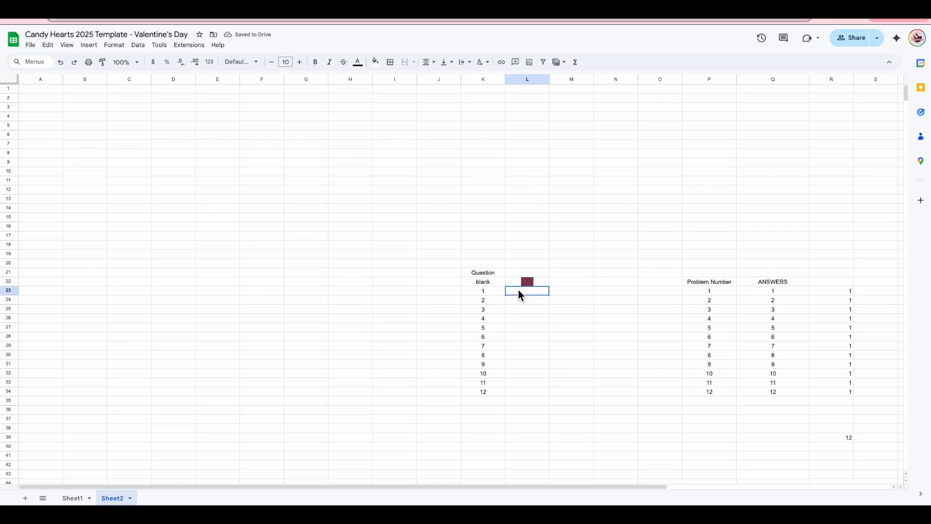
{"action": "left_click", "coordinate": [518, 392]}
{"action": "left_click", "coordinate": [88, 45]}
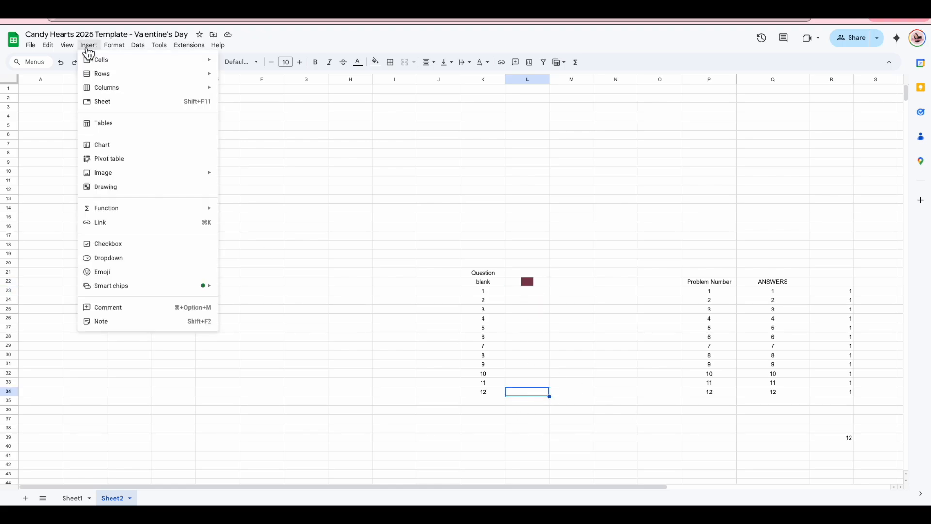
{"action": "mouse_move", "coordinate": [100, 179]}
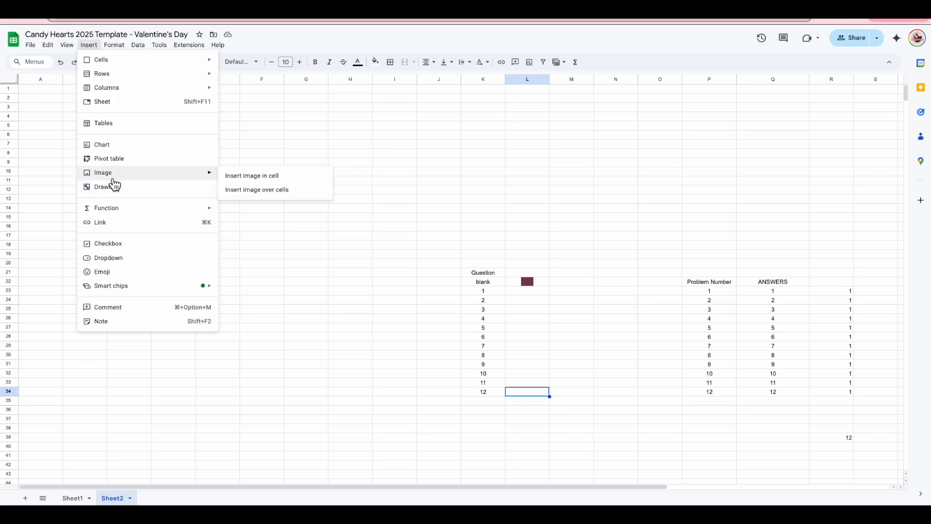
{"action": "left_click", "coordinate": [267, 179]}
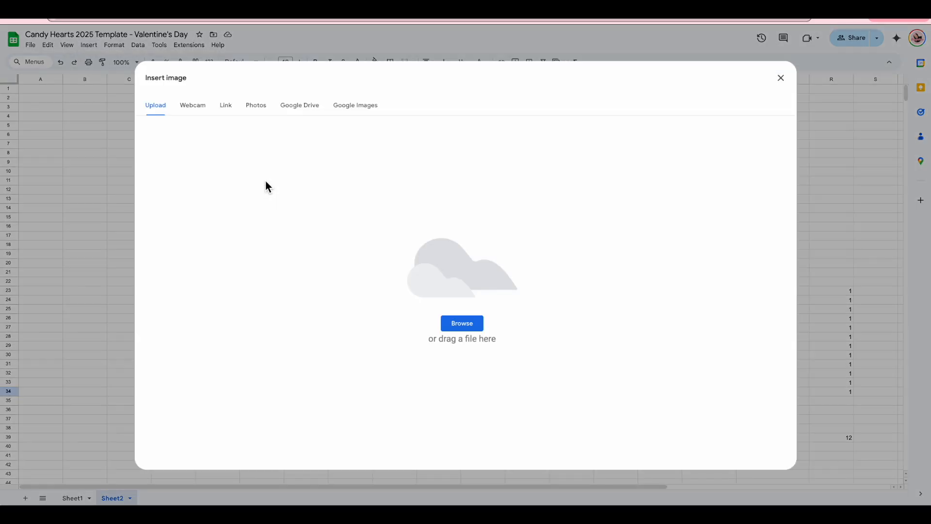
{"action": "left_click_drag", "start_coordinate": [930, 194], "coordinate": [448, 394]}
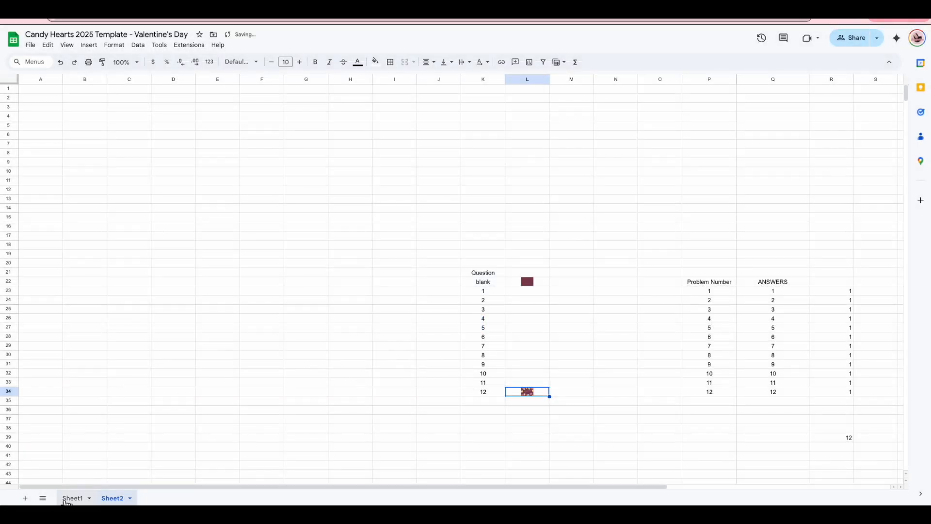
{"action": "left_click", "coordinate": [66, 499]}
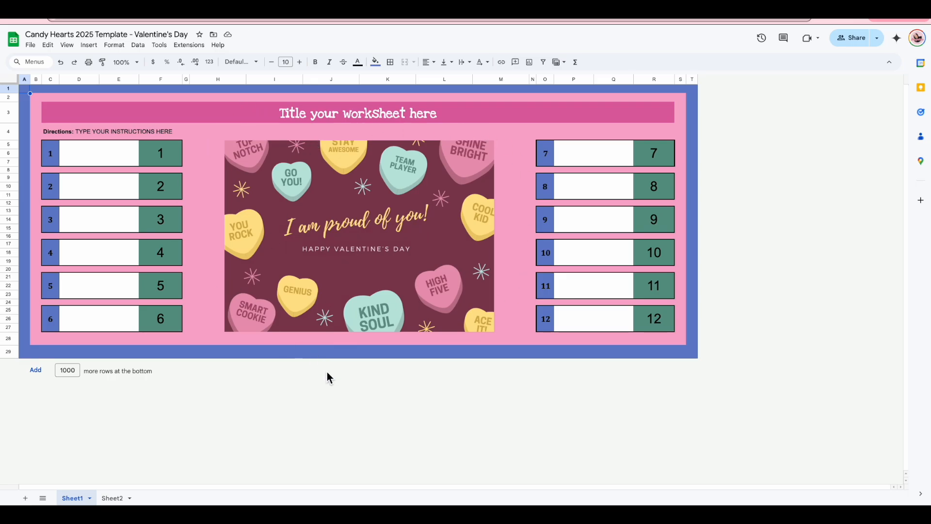
Insert the candy-heart picture without the central message as an in-cell image in L23 on Sheet2, beside question 1.
{"action": "left_click", "coordinate": [112, 498]}
{"action": "left_click", "coordinate": [527, 291]}
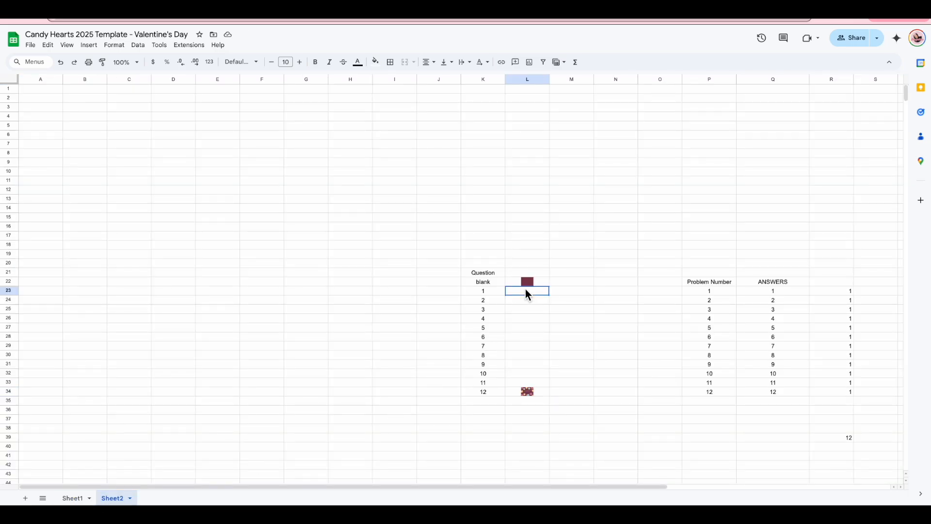
{"action": "left_click", "coordinate": [89, 45]}
{"action": "mouse_move", "coordinate": [216, 175]}
{"action": "left_click", "coordinate": [262, 177]}
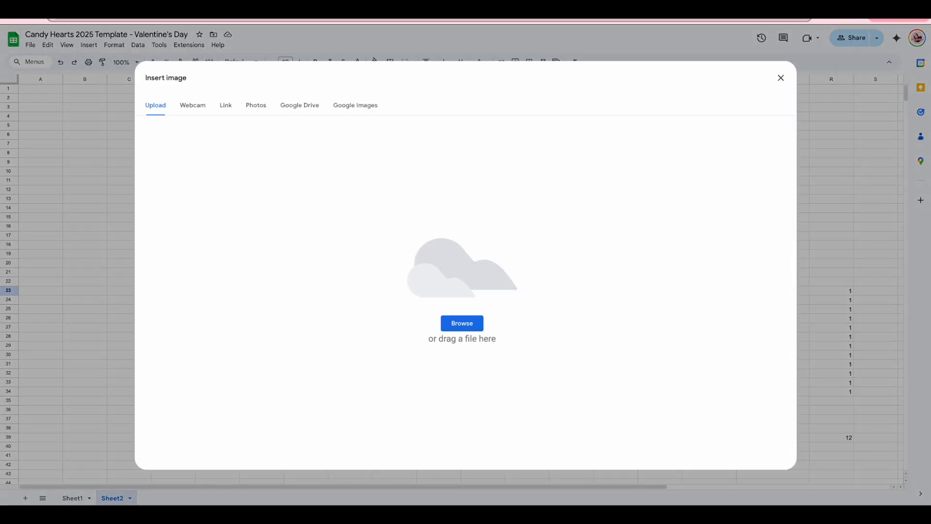
{"action": "left_click_drag", "start_coordinate": [930, 201], "coordinate": [629, 201]}
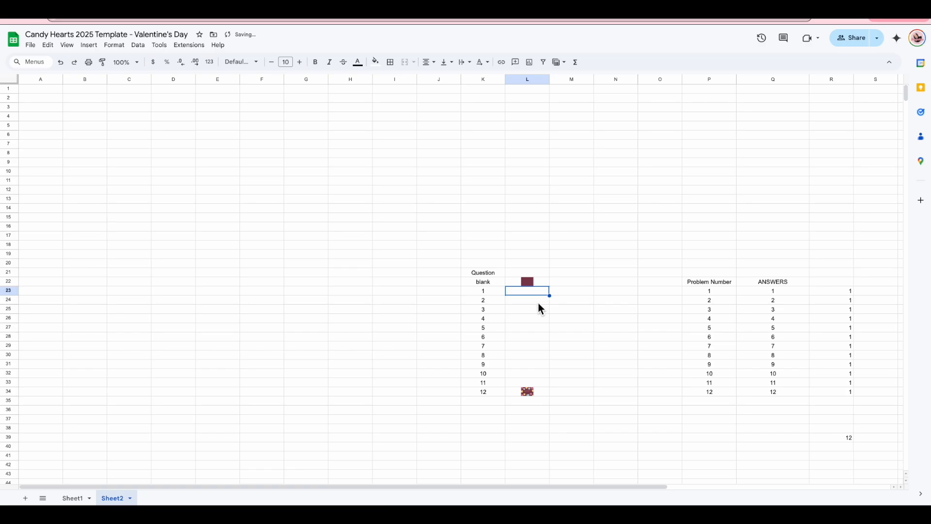
Insert the next candy-heart progression picture as an in-cell image in L24, beside question 2.
{"action": "left_click", "coordinate": [530, 299]}
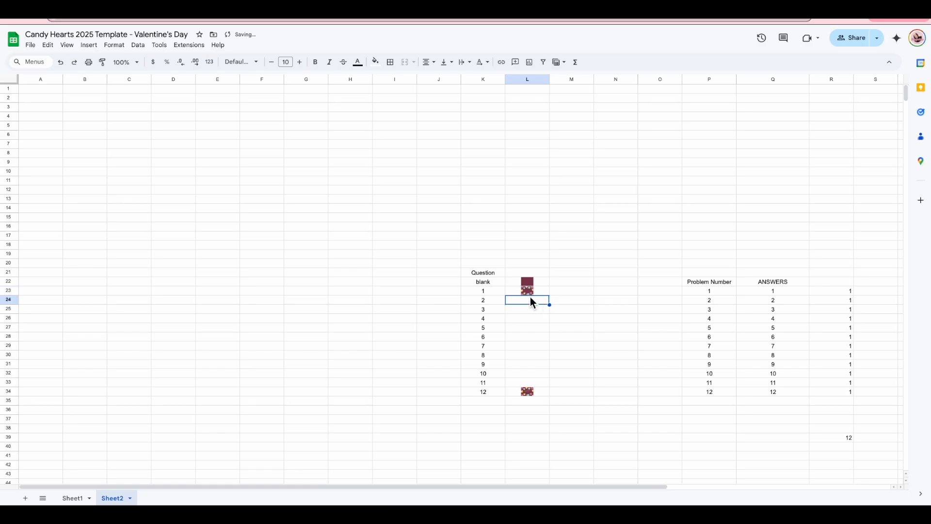
{"action": "left_click", "coordinate": [89, 45]}
{"action": "mouse_move", "coordinate": [214, 174]}
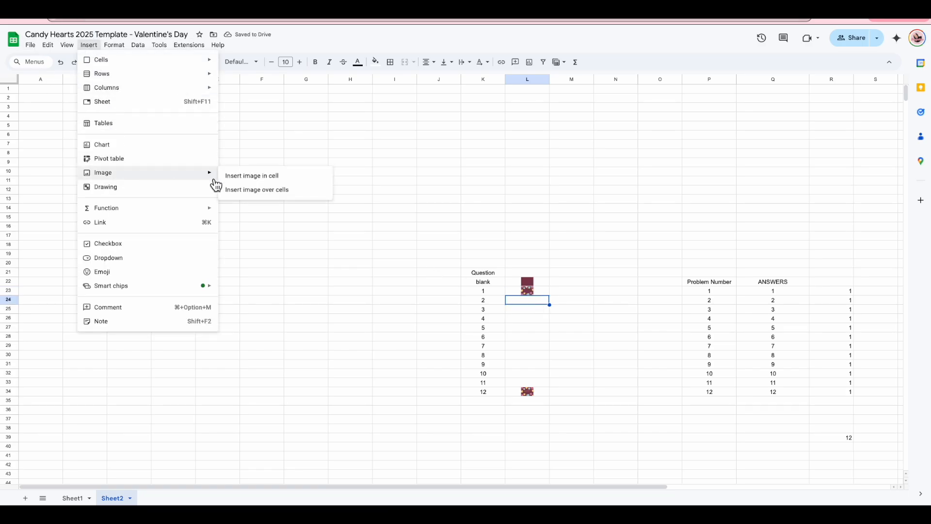
{"action": "left_click", "coordinate": [268, 189]}
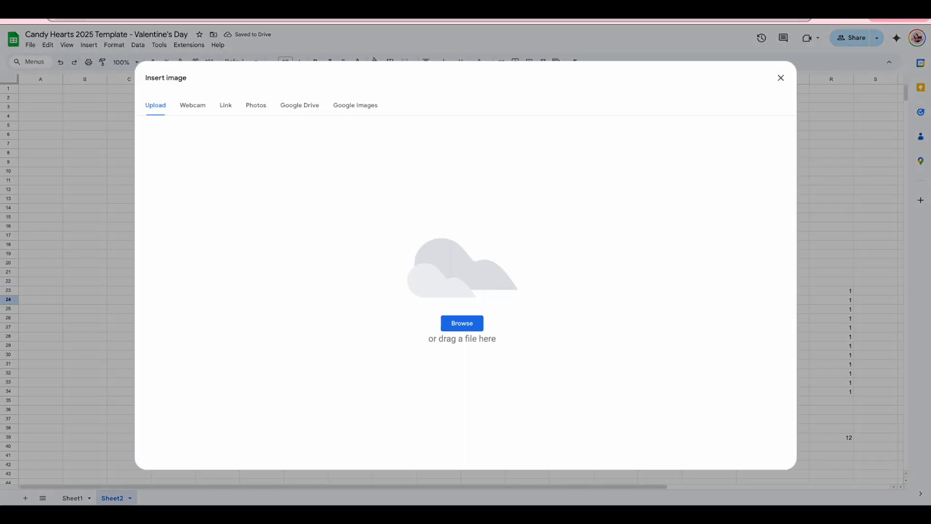
{"action": "left_click_drag", "start_coordinate": [921, 242], "coordinate": [635, 223]}
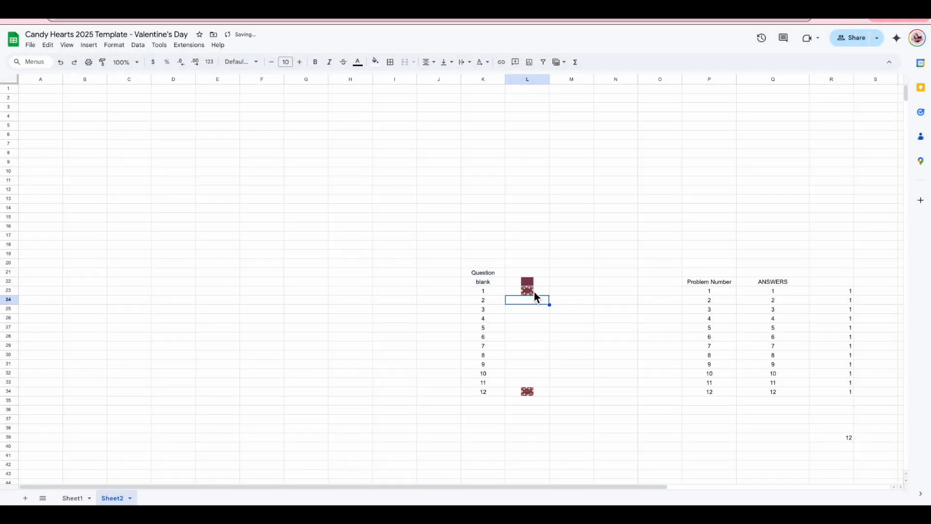
Try to move the picture from L23 to L33, and undo the move.
{"action": "key", "text": "Up"}
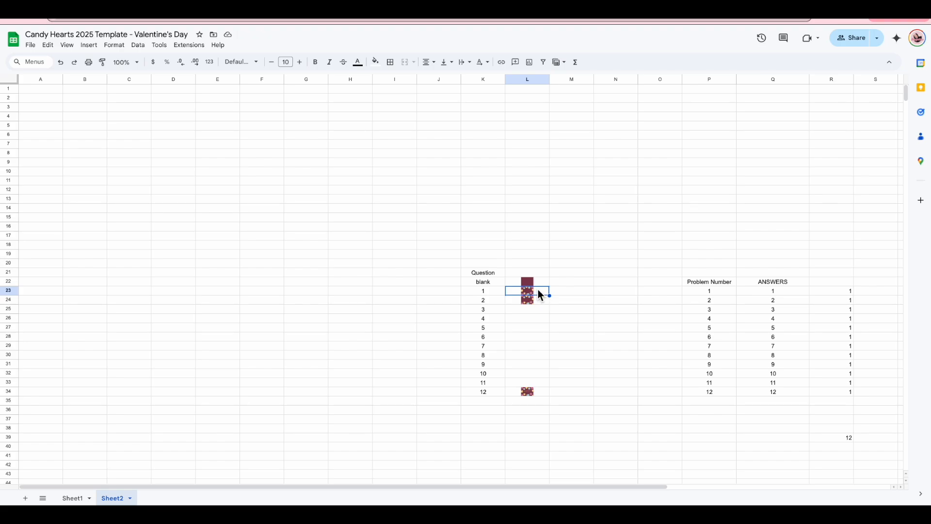
{"action": "left_click", "coordinate": [526, 382]}
{"action": "key", "text": "ctrl+v"}
{"action": "left_click", "coordinate": [535, 301]}
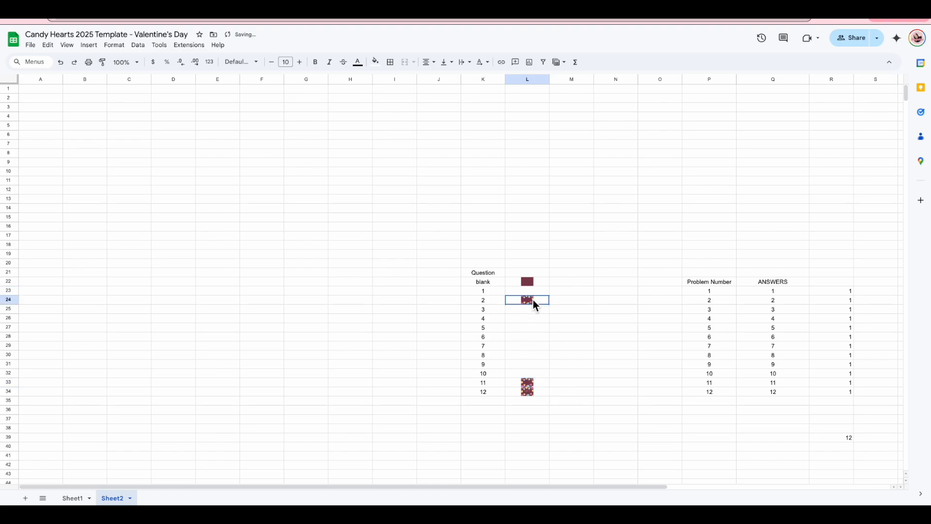
{"action": "key", "text": "ctrl+x"}
{"action": "left_click", "coordinate": [526, 367]}
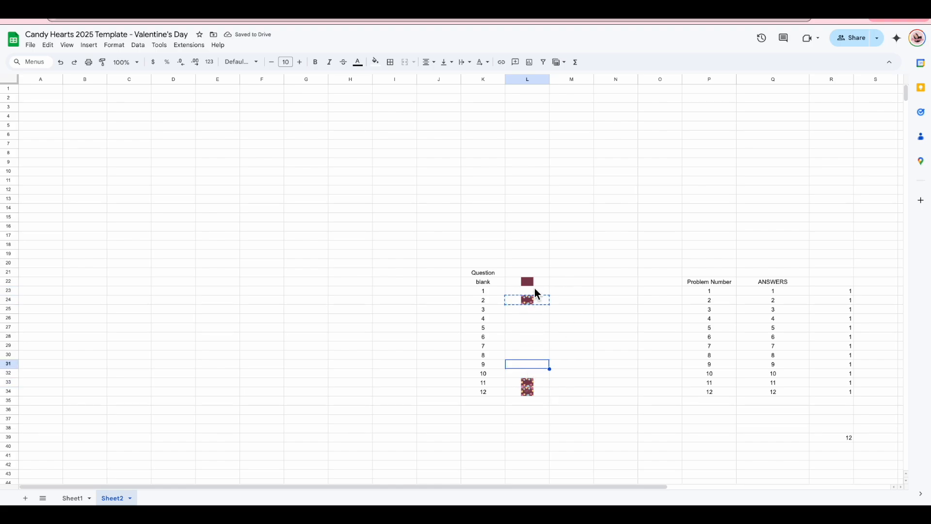
{"action": "left_click", "coordinate": [60, 62]}
Copy the picture in L23 to L33 for question 11 and the one in L24 to L32 for question 10.
{"action": "left_click", "coordinate": [530, 284]}
{"action": "left_click", "coordinate": [531, 291]}
{"action": "key", "text": "ctrl+x"}
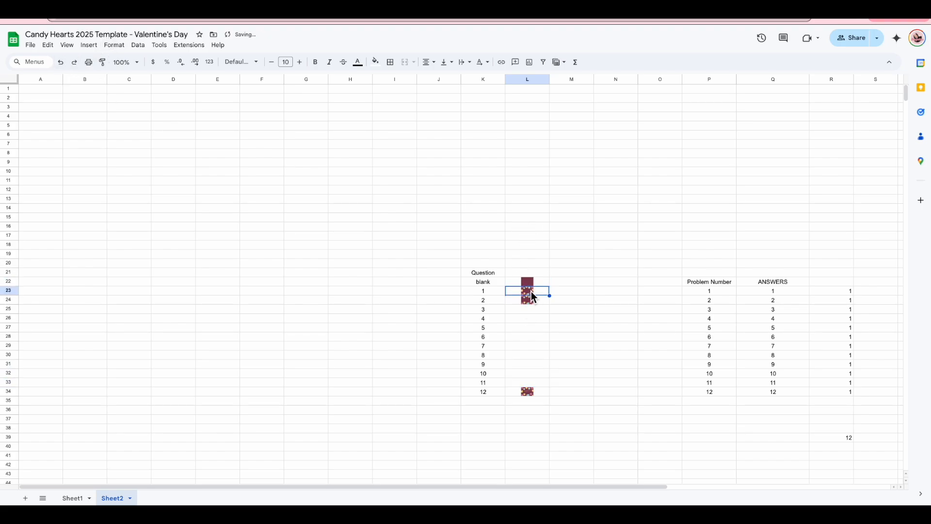
{"action": "left_click", "coordinate": [532, 382]}
{"action": "key", "text": "ctrl+v"}
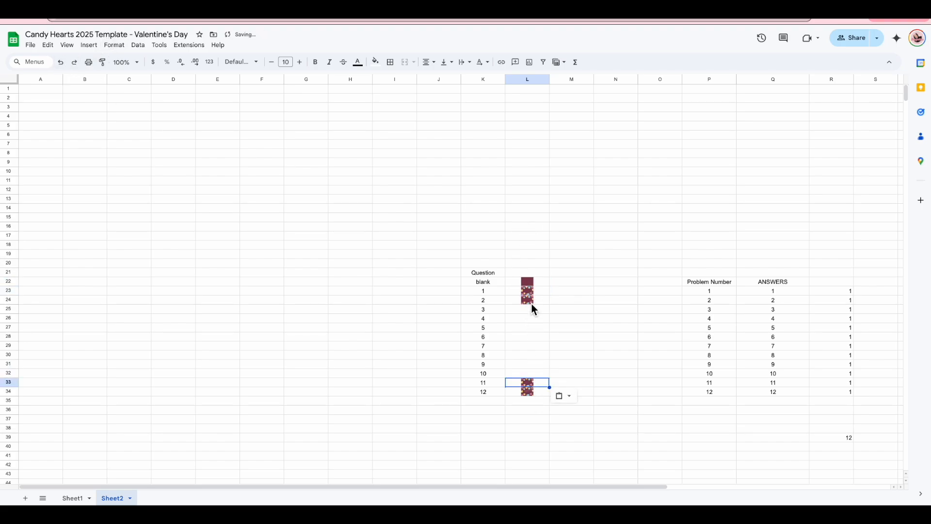
{"action": "left_click", "coordinate": [531, 303]}
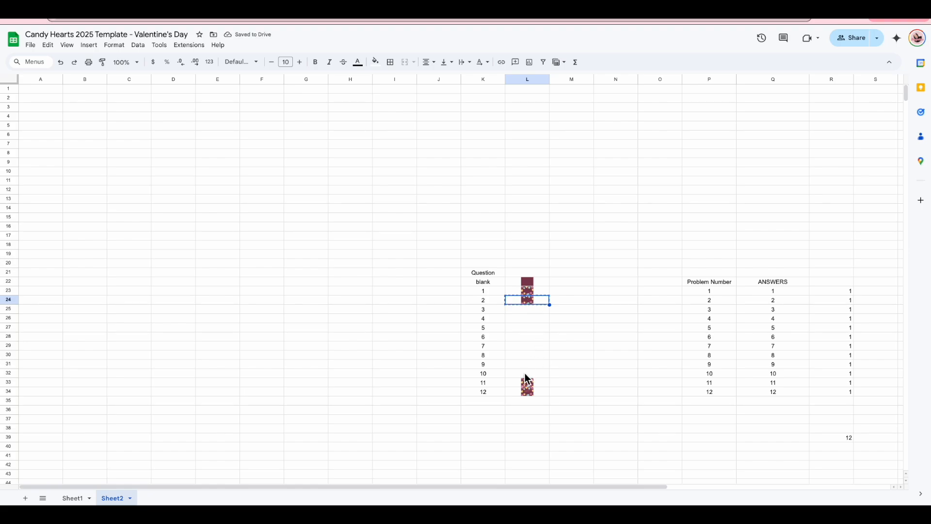
{"action": "left_click", "coordinate": [530, 371]}
{"action": "key", "text": "ctrl+v"}
Delete the misplaced pictures from cells L23 and L24, beside questions 1 and 2.
{"action": "left_click", "coordinate": [538, 292]}
{"action": "key", "text": "Delete"}
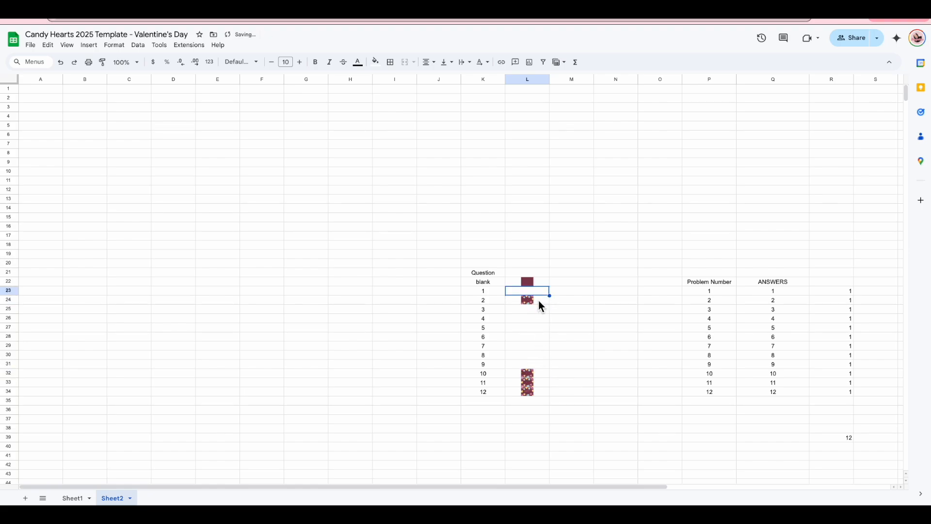
{"action": "left_click", "coordinate": [539, 300]}
{"action": "key", "text": "Delete"}
Clear the answer to question 12 on Sheet1 to test the change of picture.
{"action": "left_click", "coordinate": [73, 498]}
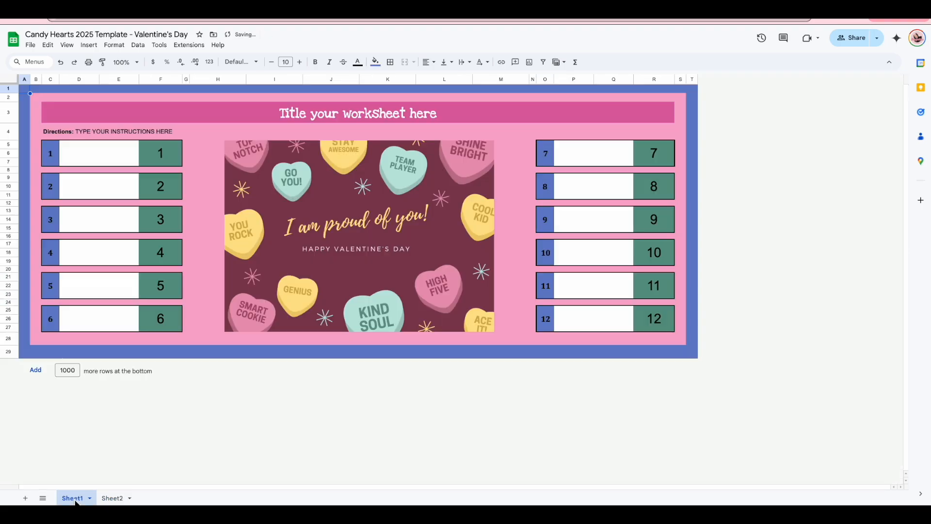
{"action": "left_click", "coordinate": [659, 318]}
{"action": "key", "text": "Delete"}
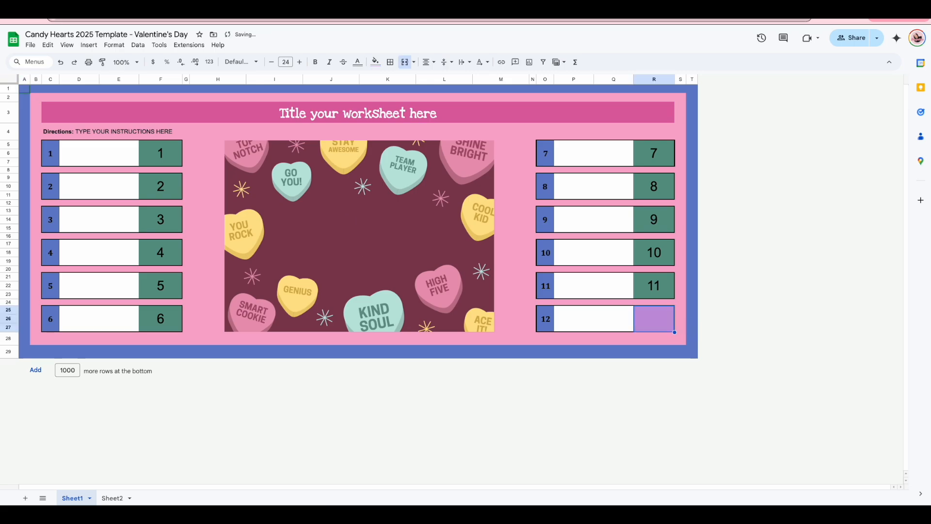
Clear the answers to questions 11 and 10 on Sheet1 to test the picture progression.
{"action": "left_click", "coordinate": [661, 286]}
{"action": "key", "text": "Delete"}
{"action": "left_click", "coordinate": [656, 251]}
{"action": "key", "text": "Delete"}
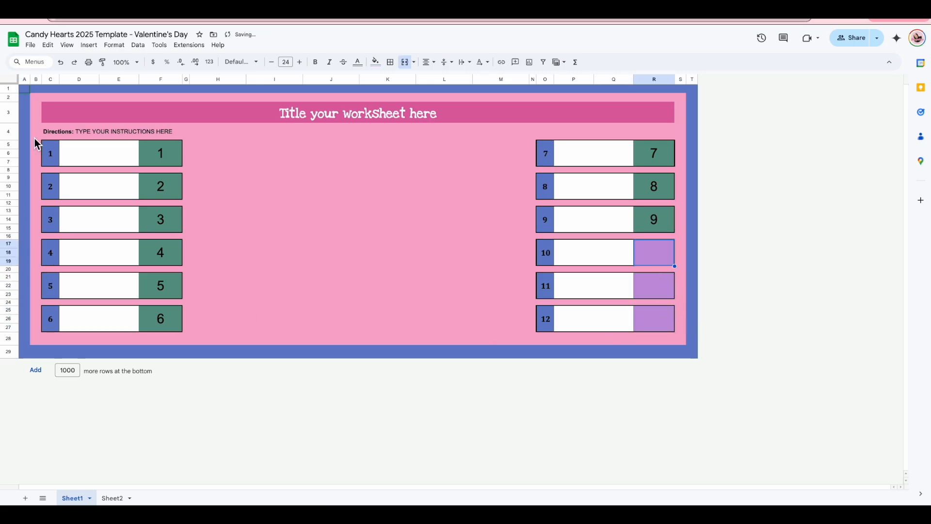
Undo the clearing of the answers to questions 10, 11 and 12.
{"action": "left_click", "coordinate": [60, 62]}
{"action": "left_click", "coordinate": [60, 62]}
{"action": "left_click", "coordinate": [61, 62]}
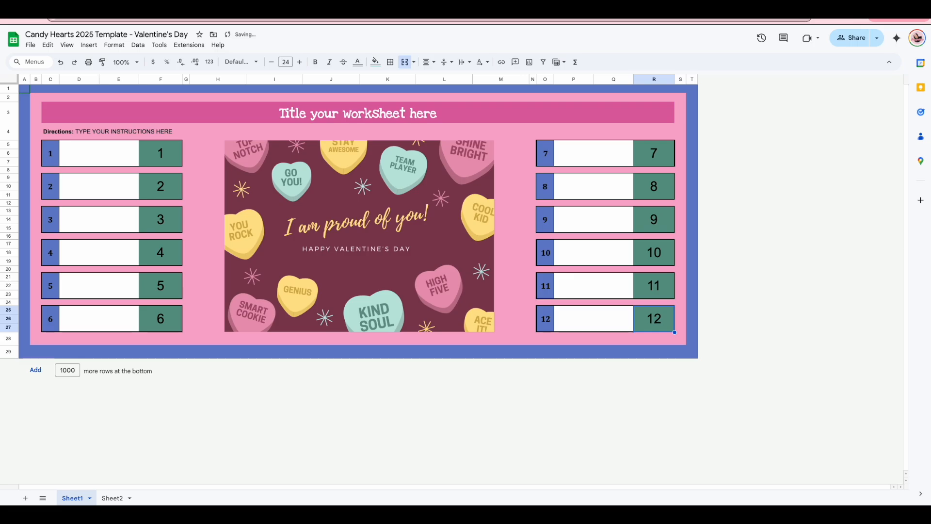
Insert the downloaded candy-heart picture for question 1 into cell L23 on Sheet2.
{"action": "left_click", "coordinate": [112, 498]}
{"action": "left_click", "coordinate": [524, 292]}
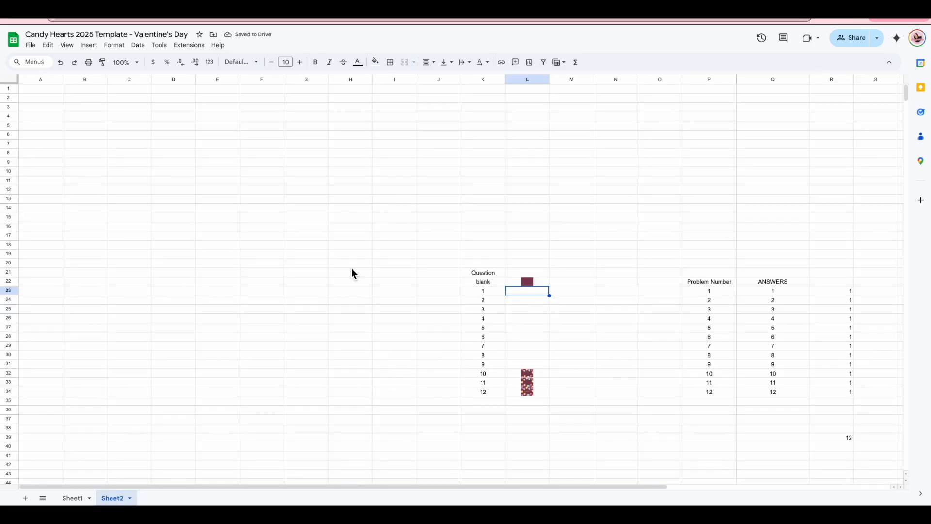
{"action": "left_click", "coordinate": [89, 45]}
{"action": "mouse_move", "coordinate": [116, 173]}
{"action": "left_click", "coordinate": [250, 176]}
{"action": "left_click_drag", "start_coordinate": [921, 228], "coordinate": [529, 276]}
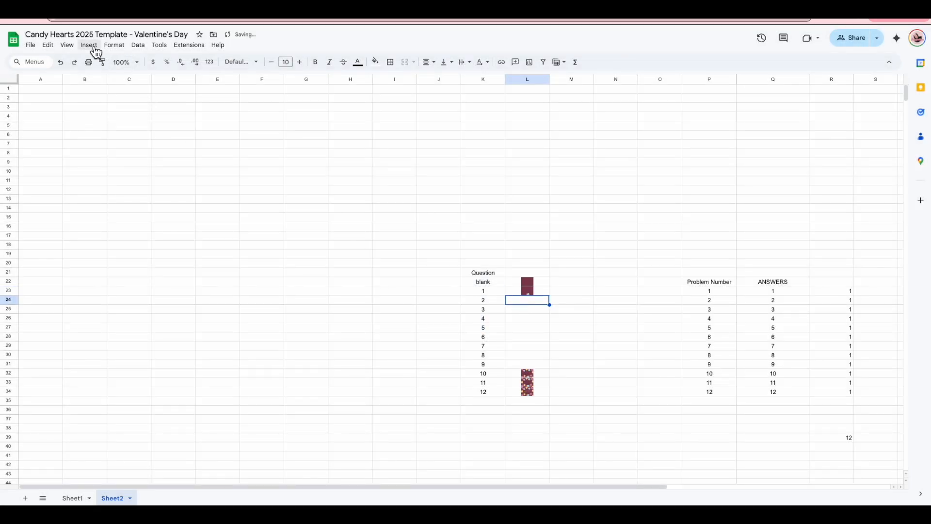
Insert the downloaded candy-heart picture for question 2 into cell L24.
{"action": "left_click", "coordinate": [88, 45]}
{"action": "mouse_move", "coordinate": [116, 174]}
{"action": "left_click", "coordinate": [241, 176]}
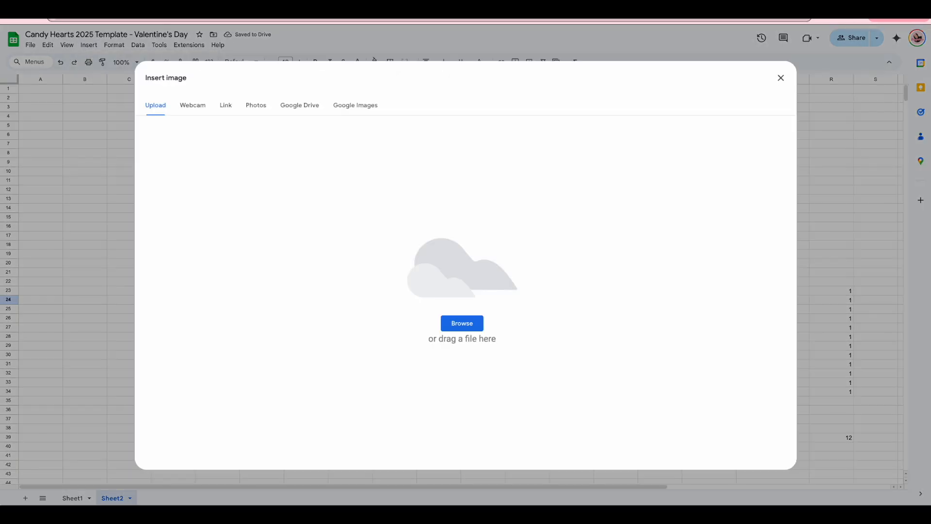
{"action": "left_click_drag", "start_coordinate": [930, 237], "coordinate": [533, 237]}
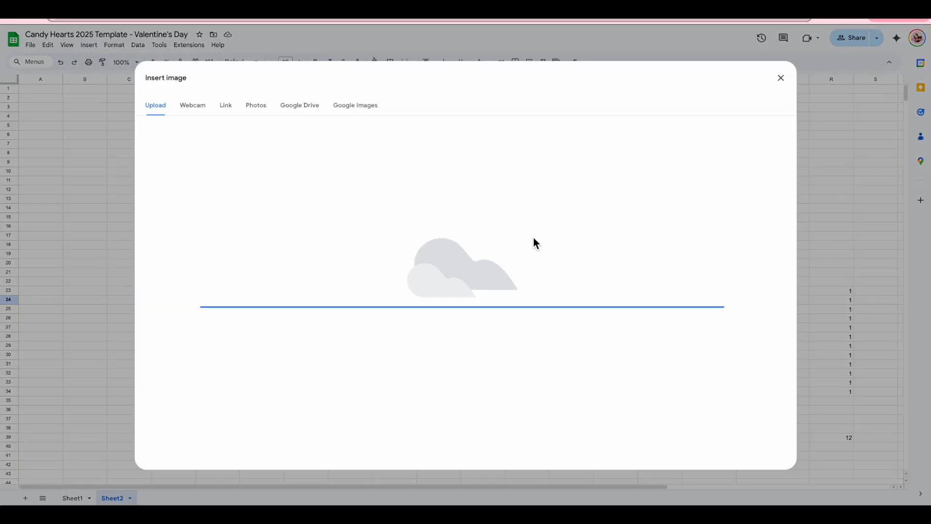
Insert the downloaded candy-heart picture for question 3 into cell L25.
{"action": "key", "text": "Down"}
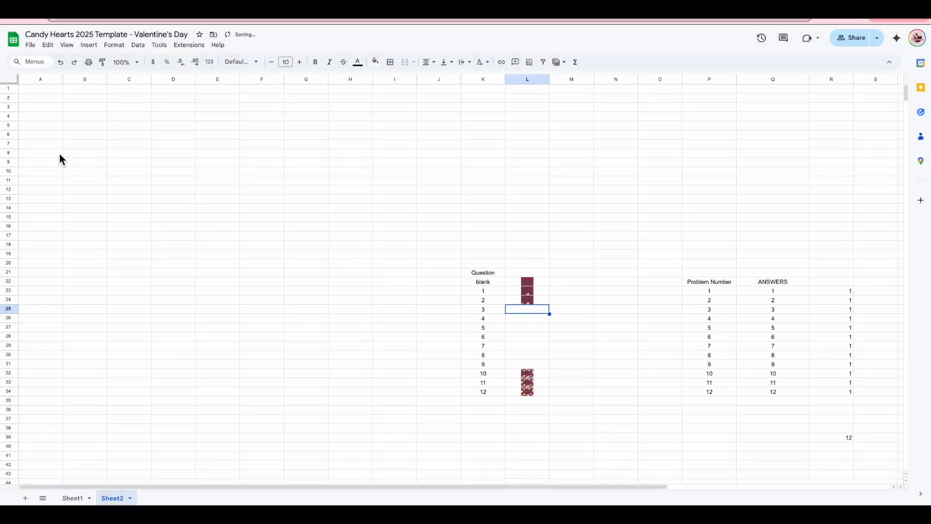
{"action": "left_click", "coordinate": [89, 44]}
{"action": "mouse_move", "coordinate": [111, 175]}
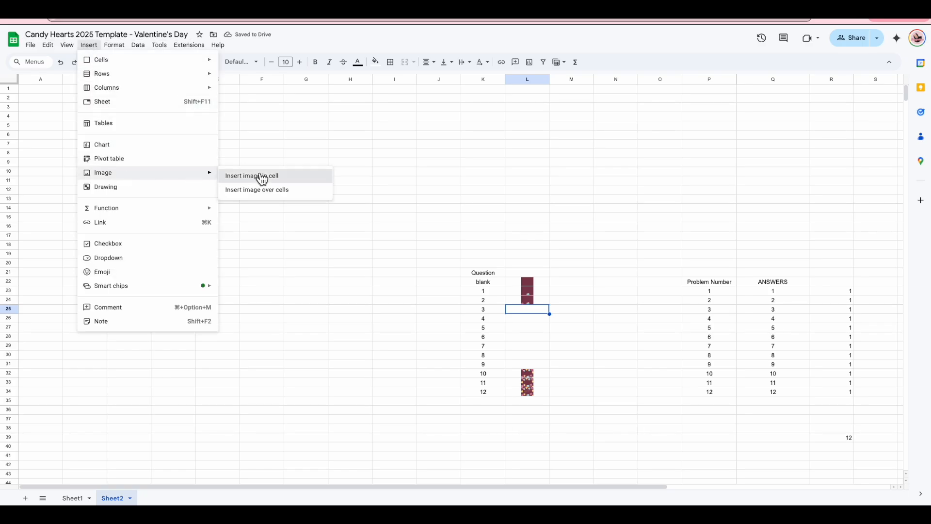
{"action": "left_click", "coordinate": [259, 177]}
{"action": "left_click_drag", "start_coordinate": [929, 206], "coordinate": [440, 245]}
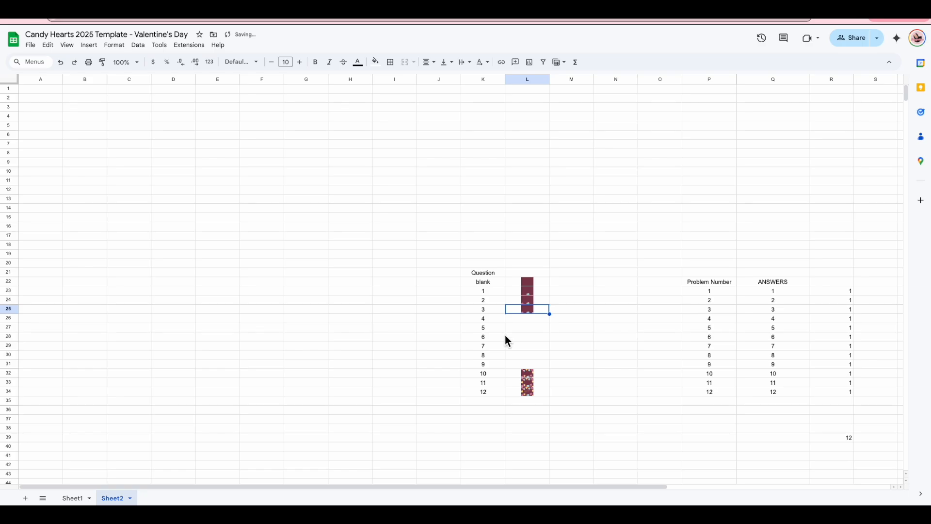
Insert the downloaded candy-heart picture for question 4 into cell L26.
{"action": "left_click", "coordinate": [518, 319]}
{"action": "left_click", "coordinate": [89, 45]}
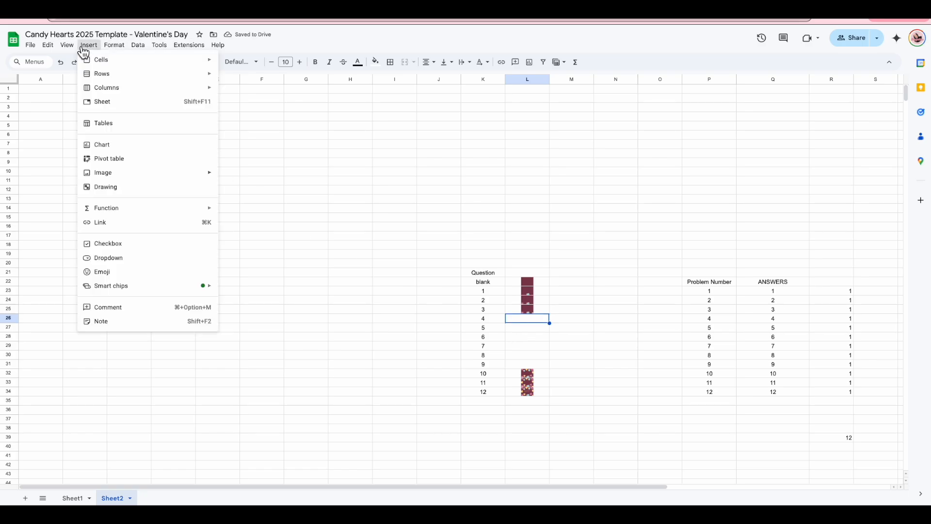
{"action": "mouse_move", "coordinate": [136, 173]}
{"action": "left_click", "coordinate": [240, 176]}
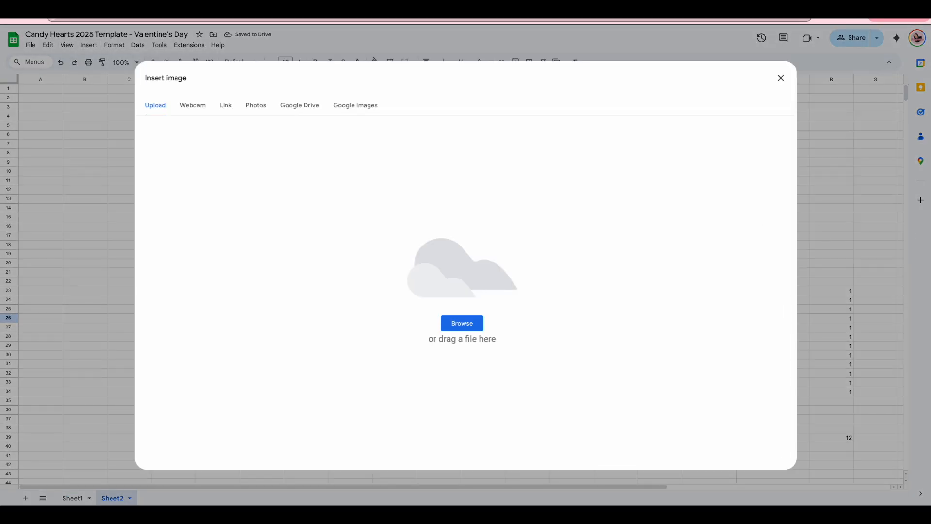
{"action": "left_click_drag", "start_coordinate": [0, 257], "coordinate": [310, 257]}
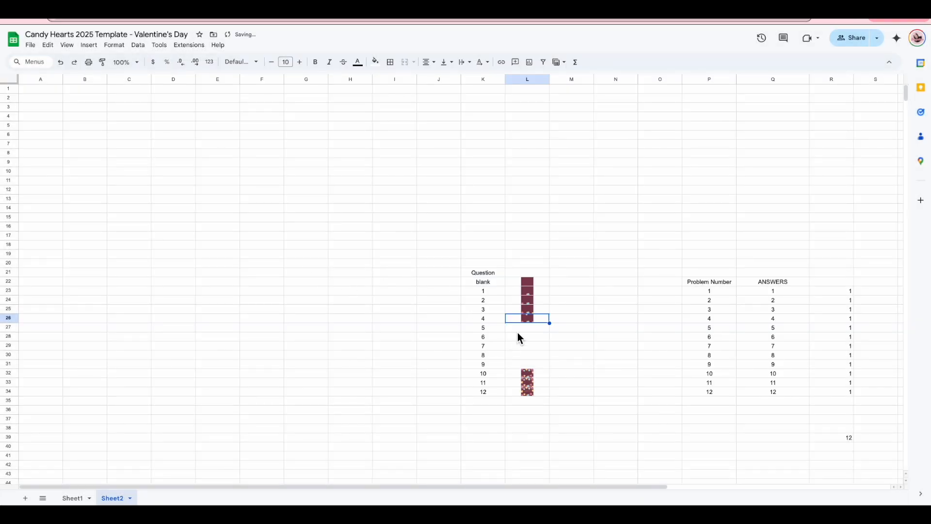
Insert the downloaded candy-heart picture for question 5 into cell L27.
{"action": "left_click", "coordinate": [517, 331]}
{"action": "left_click", "coordinate": [89, 44]}
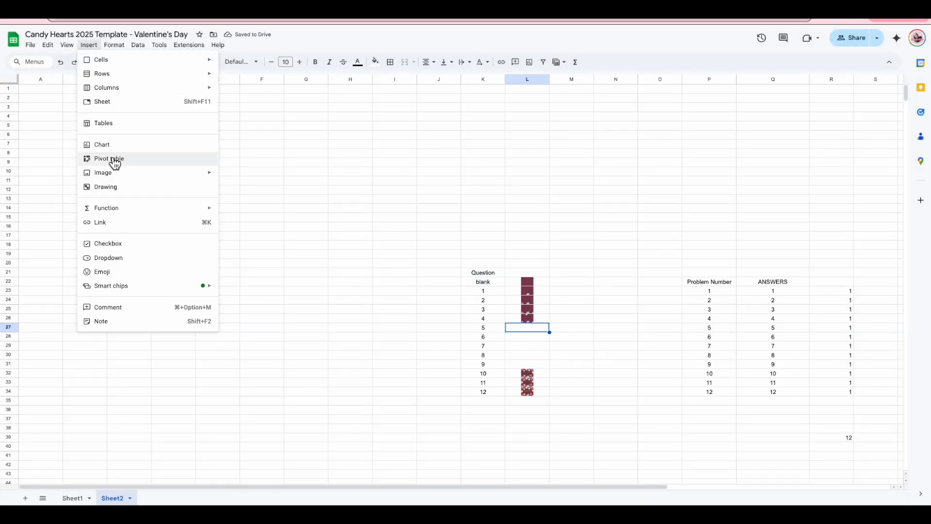
{"action": "mouse_move", "coordinate": [118, 176]}
{"action": "left_click", "coordinate": [280, 183]}
{"action": "left_click_drag", "start_coordinate": [868, 203], "coordinate": [517, 261]}
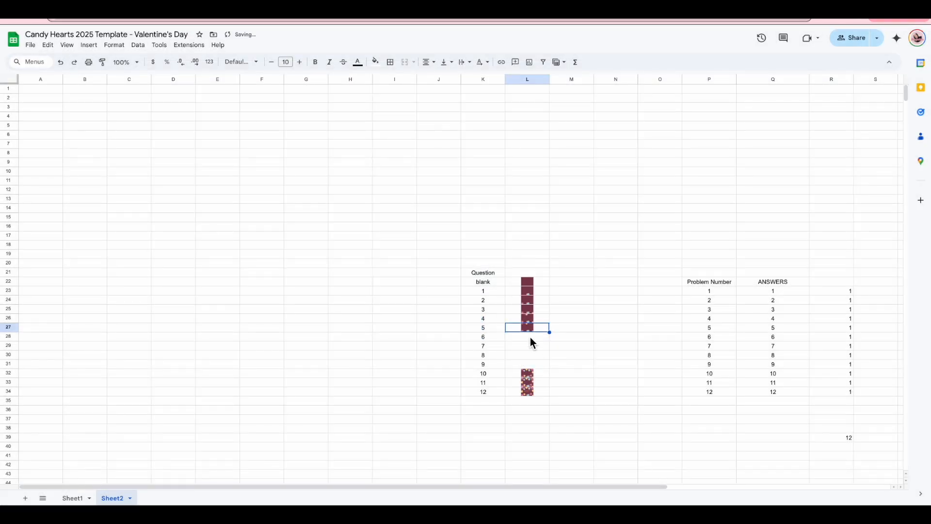
Insert the downloaded candy-heart picture for question 6 into cell L28.
{"action": "left_click", "coordinate": [530, 338]}
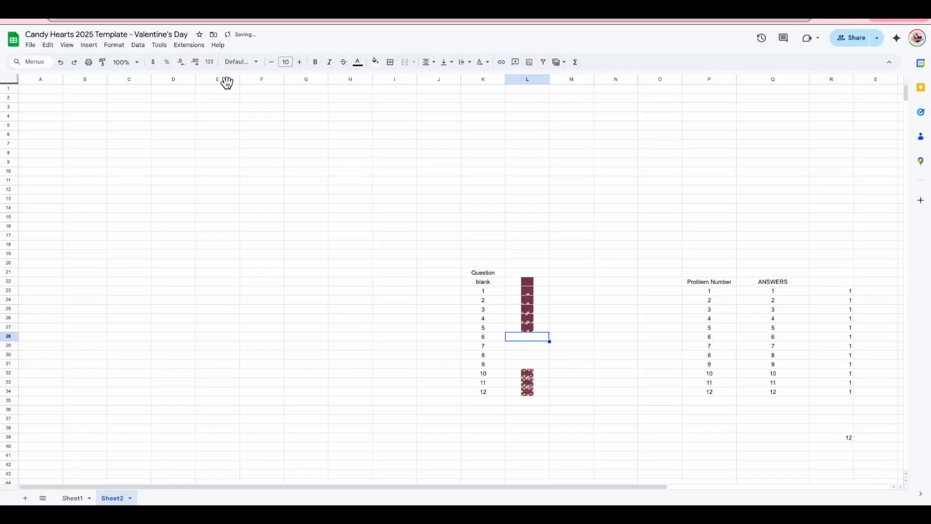
{"action": "left_click", "coordinate": [89, 45]}
{"action": "mouse_move", "coordinate": [141, 177]}
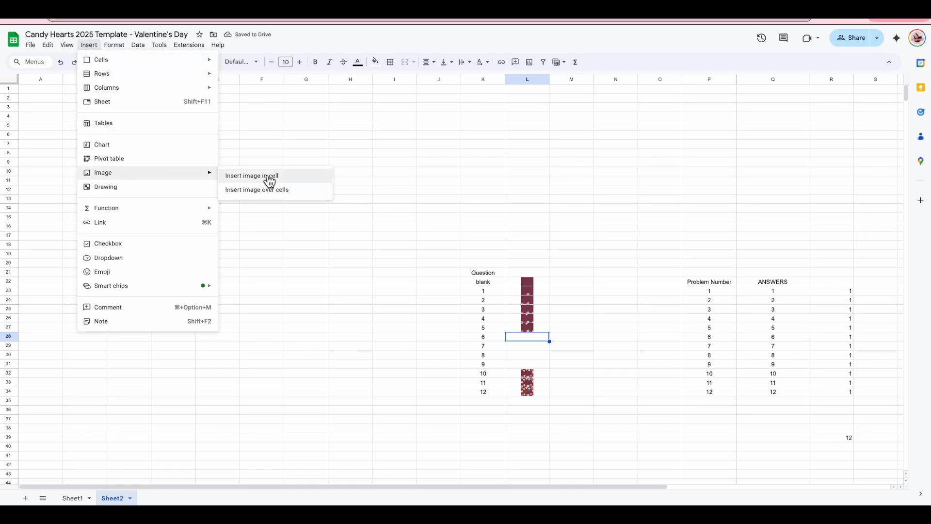
{"action": "left_click", "coordinate": [265, 175]}
{"action": "left_click_drag", "start_coordinate": [588, 191], "coordinate": [400, 376]}
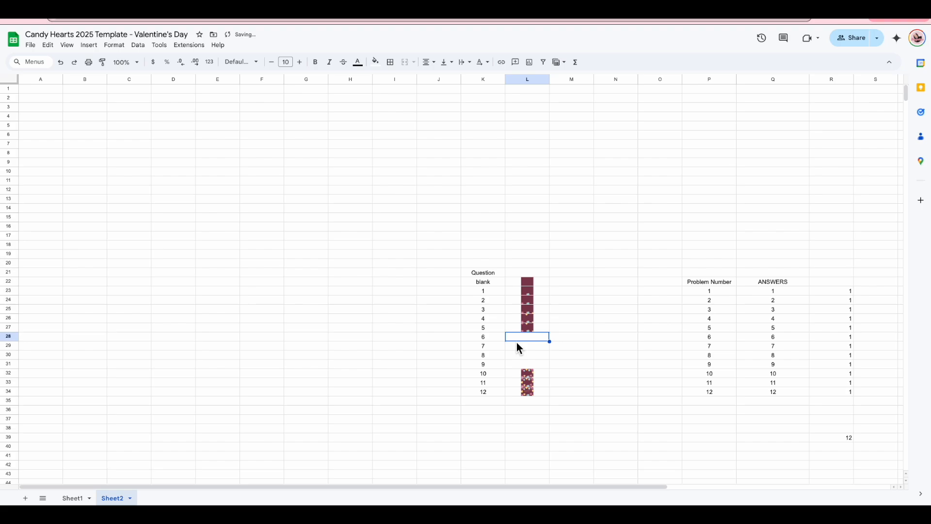
Insert the downloaded candy-heart picture for question 7 into cell L29.
{"action": "left_click", "coordinate": [516, 346]}
{"action": "left_click", "coordinate": [89, 45]}
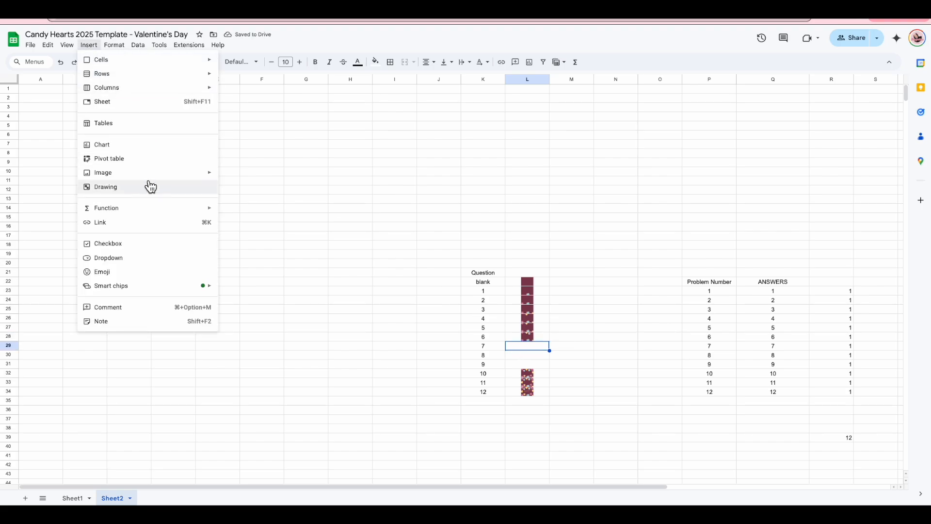
{"action": "mouse_move", "coordinate": [203, 179]}
{"action": "left_click", "coordinate": [287, 178]}
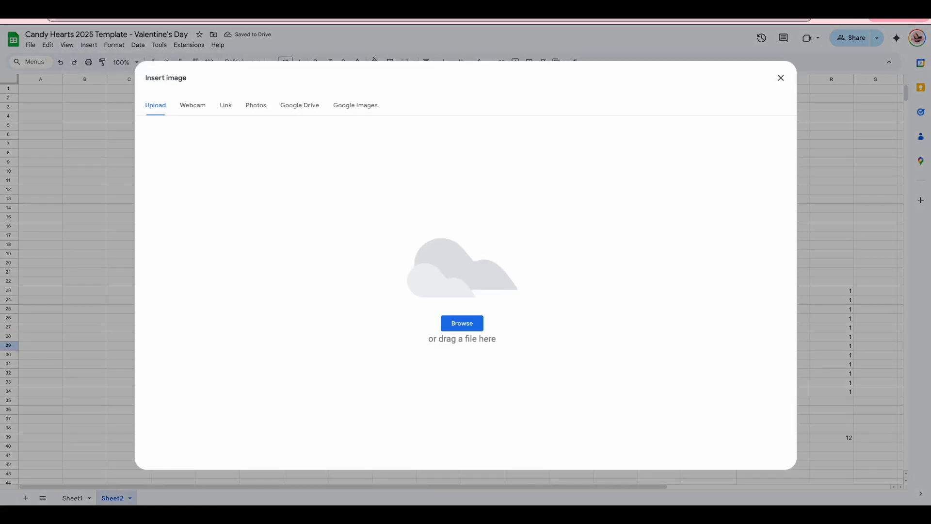
{"action": "left_click_drag", "start_coordinate": [894, 204], "coordinate": [563, 323]}
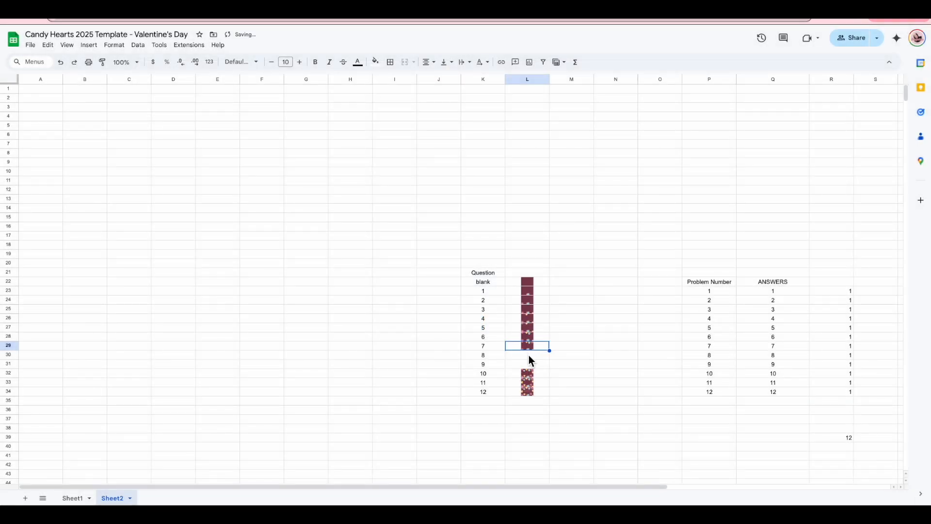
Insert the downloaded candy-heart picture for question 8 into cell L30.
{"action": "left_click", "coordinate": [528, 356]}
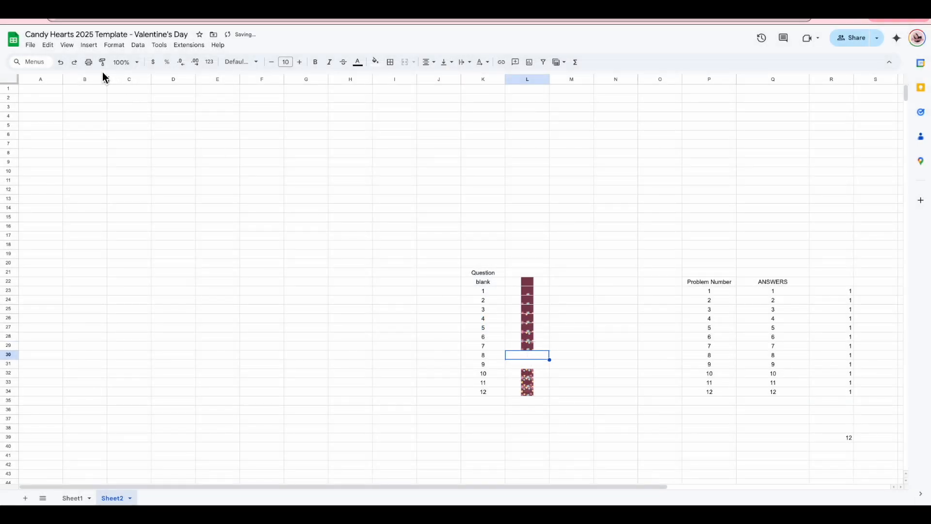
{"action": "left_click", "coordinate": [88, 44]}
{"action": "mouse_move", "coordinate": [123, 173]}
{"action": "left_click", "coordinate": [281, 177]}
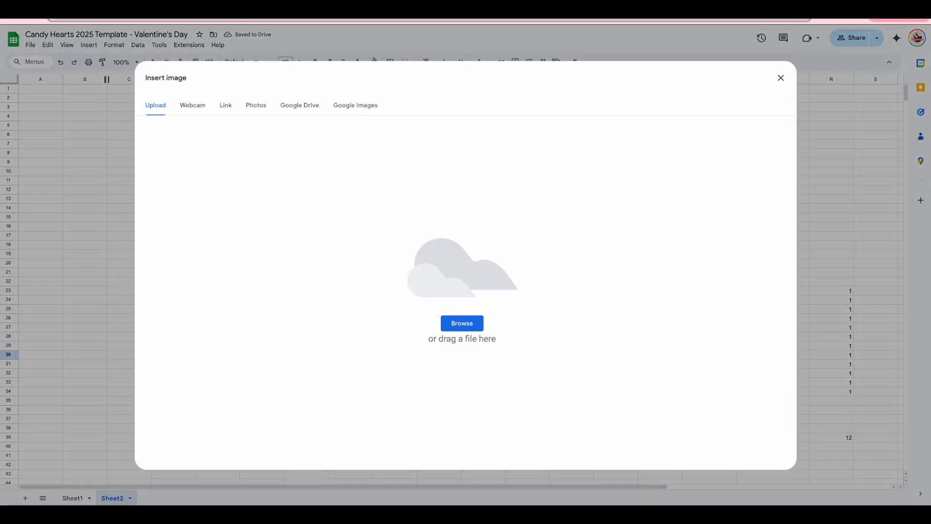
{"action": "left_click_drag", "start_coordinate": [912, 223], "coordinate": [553, 269]}
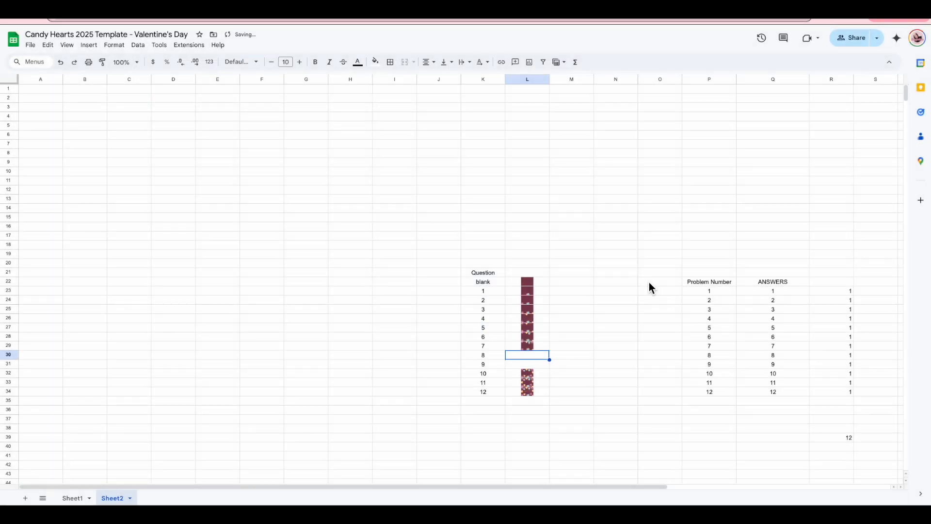
Insert the downloaded candy-heart picture for question 9 into cell L31.
{"action": "left_click", "coordinate": [539, 364]}
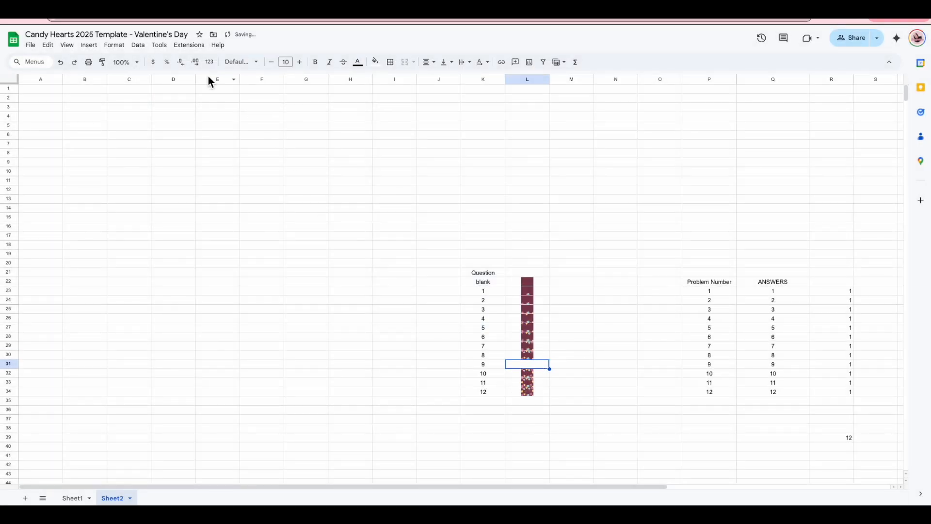
{"action": "left_click", "coordinate": [89, 46]}
{"action": "mouse_move", "coordinate": [120, 179]}
{"action": "left_click", "coordinate": [262, 181]}
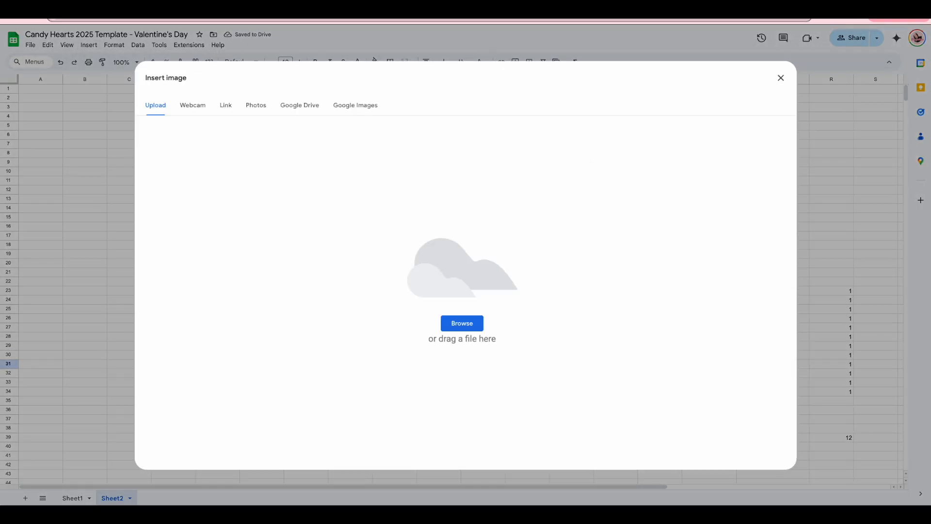
{"action": "left_click_drag", "start_coordinate": [930, 220], "coordinate": [702, 220]}
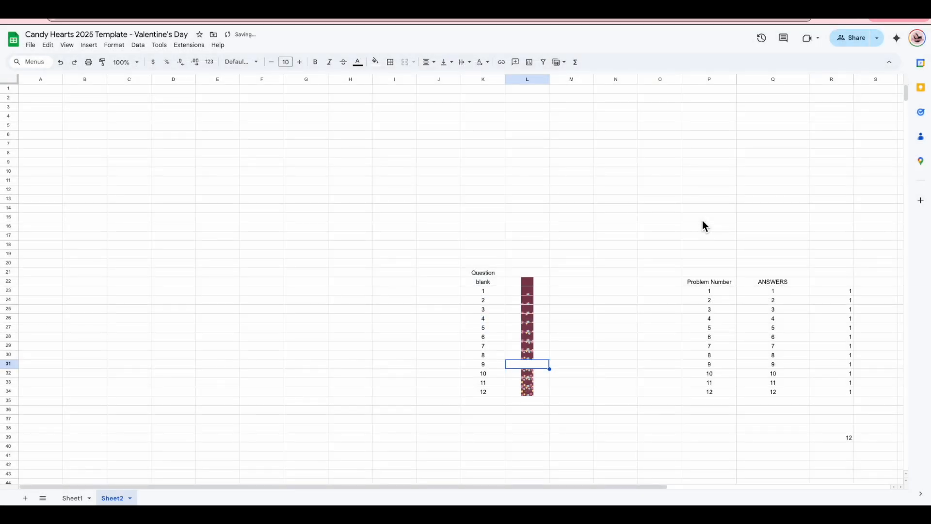
Clear all the answers to questions 1 through 12 on Sheet1.
{"action": "left_click", "coordinate": [73, 502]}
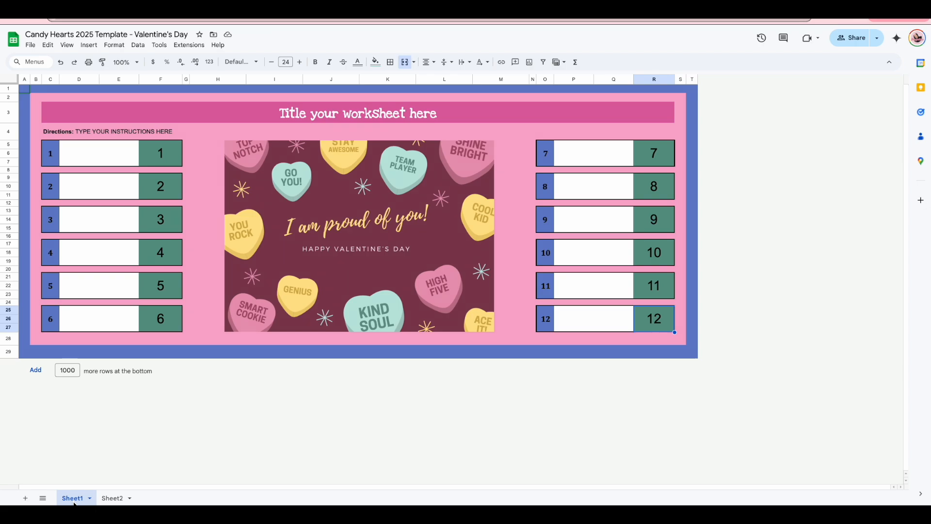
{"action": "left_click", "coordinate": [662, 164]}
{"action": "left_click_drag", "start_coordinate": [662, 164], "coordinate": [658, 333]}
{"action": "key", "text": "Delete"}
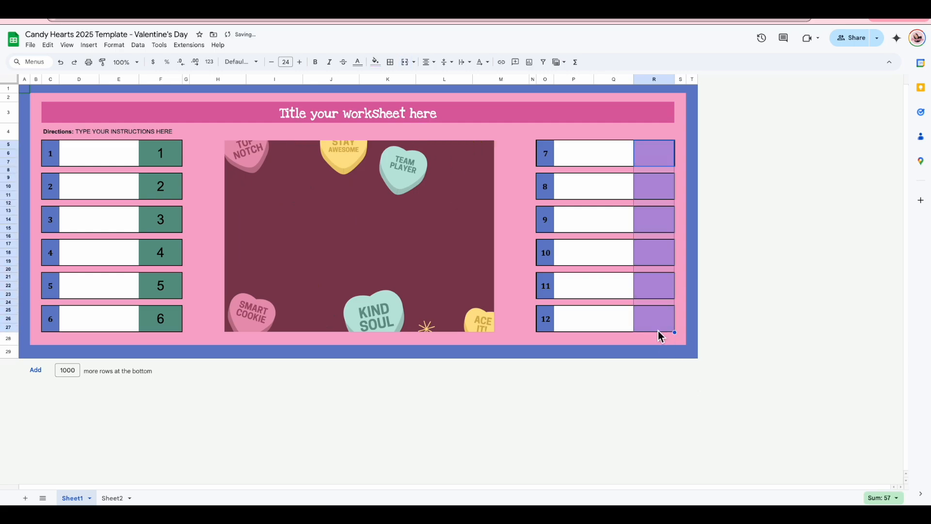
{"action": "left_click_drag", "start_coordinate": [140, 153], "coordinate": [162, 315]}
{"action": "key", "text": "Delete"}
{"action": "left_click", "coordinate": [306, 425]}
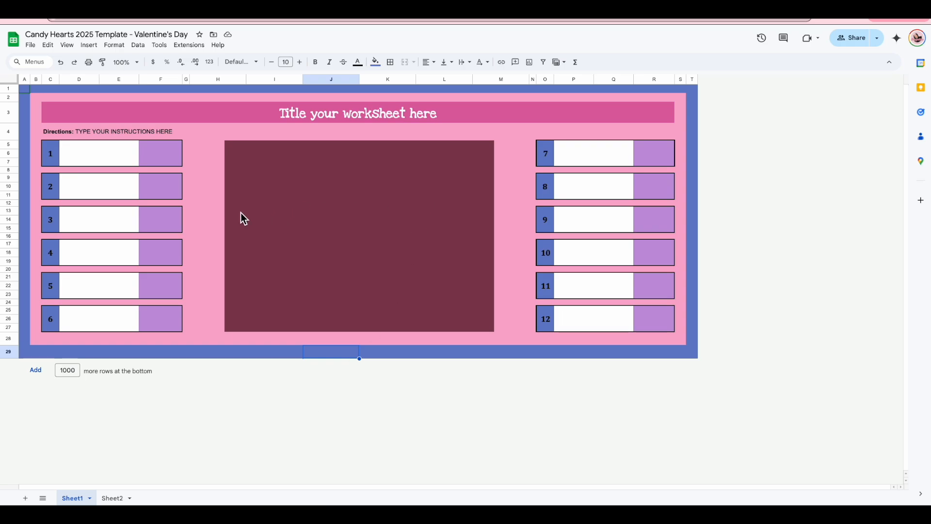
Test the worksheet by answering questions 1 through 6 with the numbers 1 to 6 in order.
{"action": "left_click", "coordinate": [177, 160]}
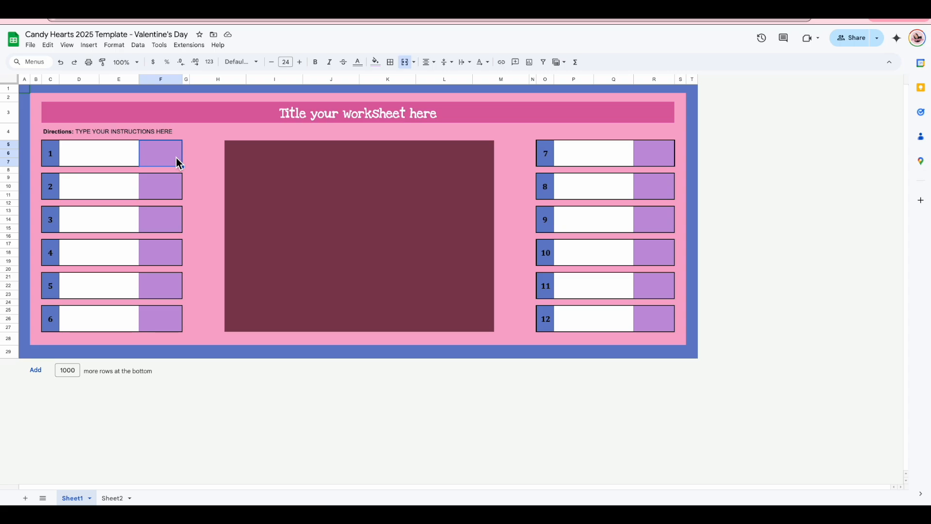
{"action": "type", "text": "1"}
{"action": "key", "text": "Return"}
{"action": "type", "text": "2"}
{"action": "left_click", "coordinate": [171, 225]}
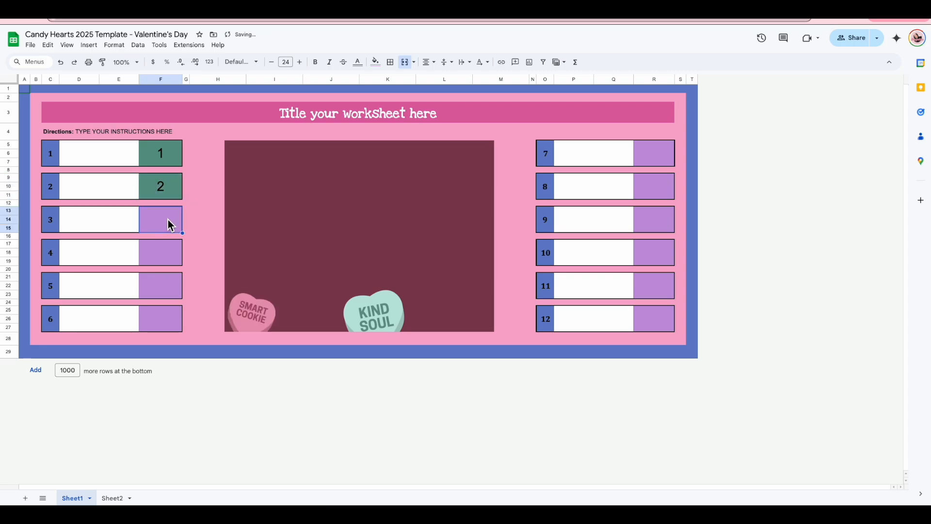
{"action": "type", "text": "3"}
{"action": "left_click", "coordinate": [178, 262]}
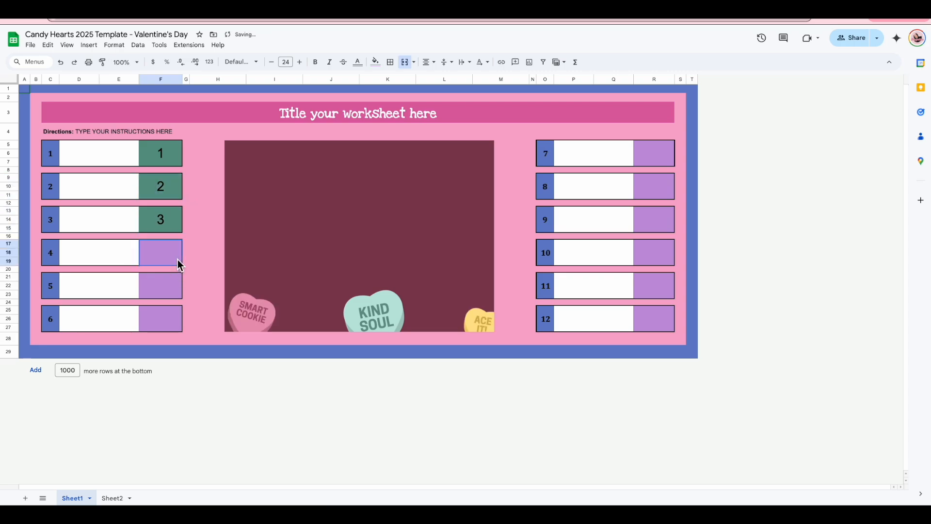
{"action": "type", "text": "4"}
{"action": "left_click", "coordinate": [152, 292]}
{"action": "type", "text": "5"}
{"action": "left_click", "coordinate": [179, 328]}
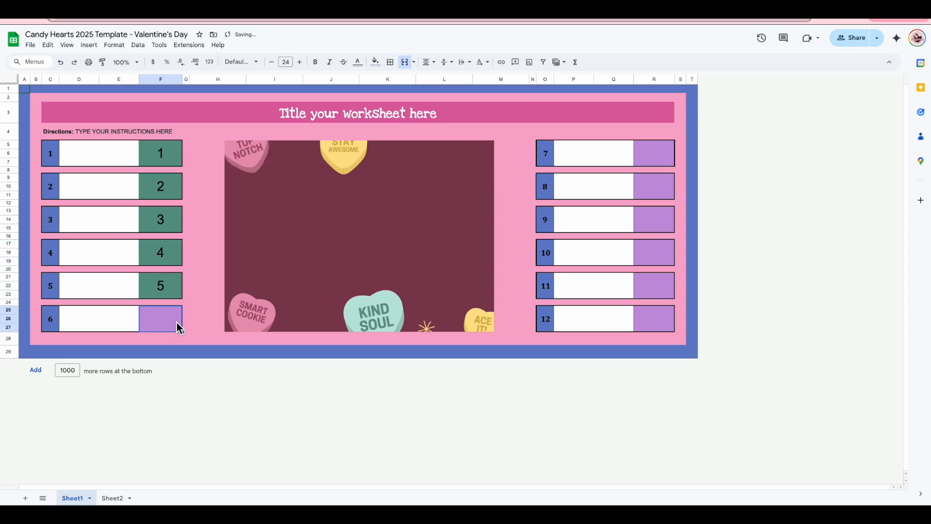
{"action": "type", "text": "6"}
Test the worksheet by answering questions 7 through 12 with the numbers 7 to 12 in order.
{"action": "left_click", "coordinate": [655, 158]}
{"action": "type", "text": "7"}
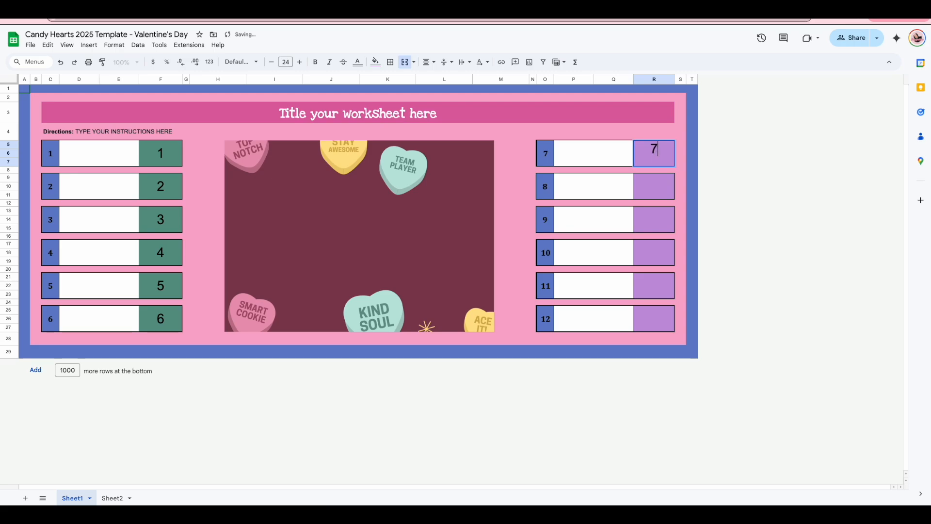
{"action": "left_click", "coordinate": [665, 194]}
{"action": "type", "text": "8"}
{"action": "left_click", "coordinate": [667, 232]}
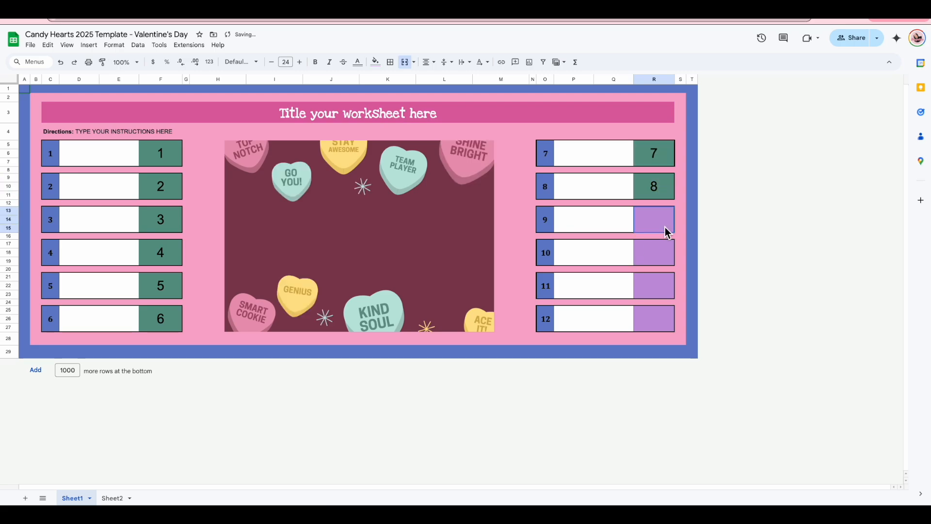
{"action": "type", "text": "9"}
{"action": "left_click", "coordinate": [667, 253]}
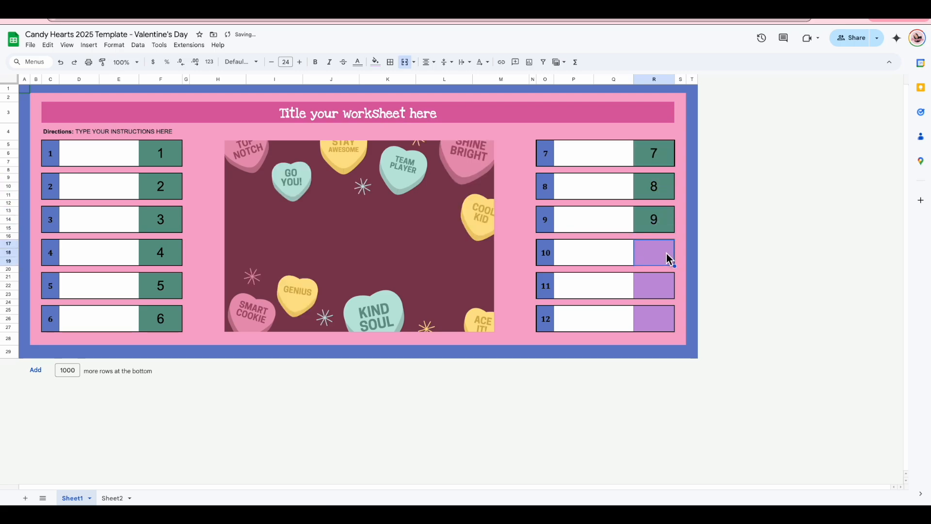
{"action": "type", "text": "10"}
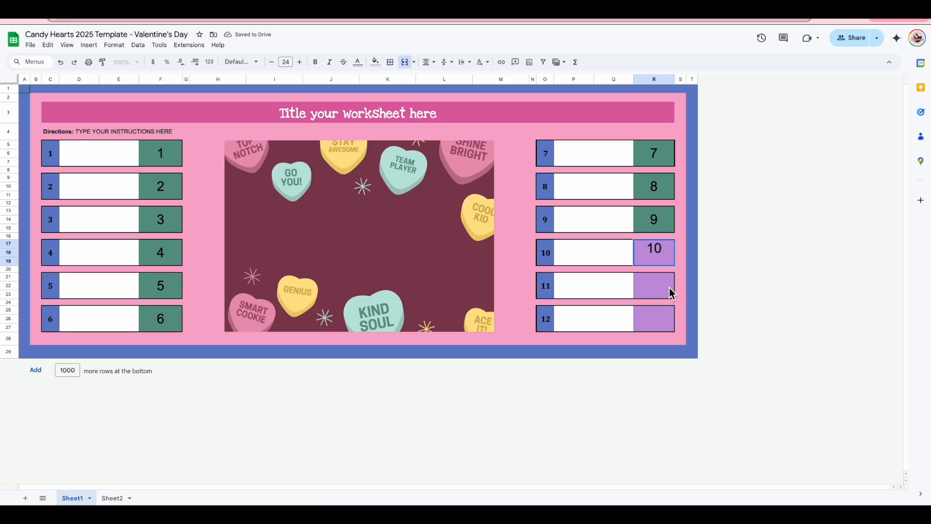
{"action": "left_click", "coordinate": [671, 291]}
{"action": "type", "text": "11"}
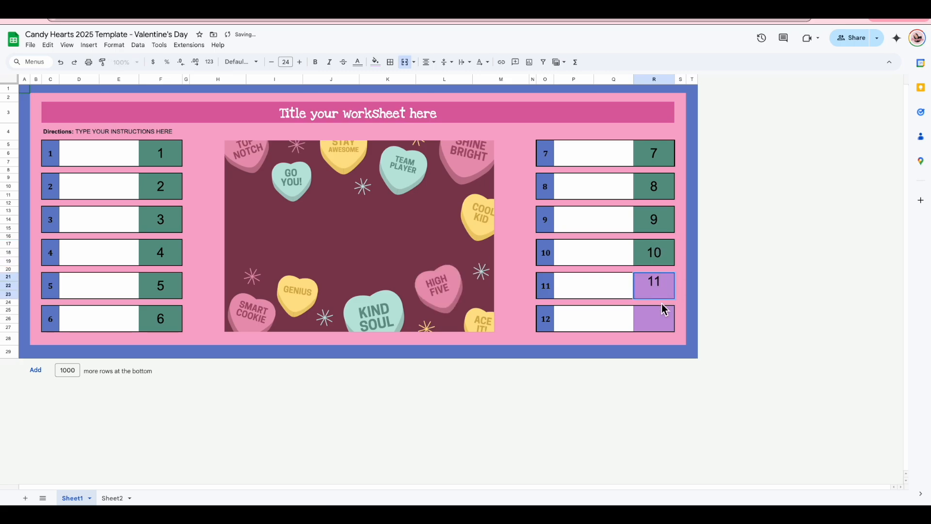
{"action": "left_click", "coordinate": [666, 333]}
{"action": "type", "text": "12"}
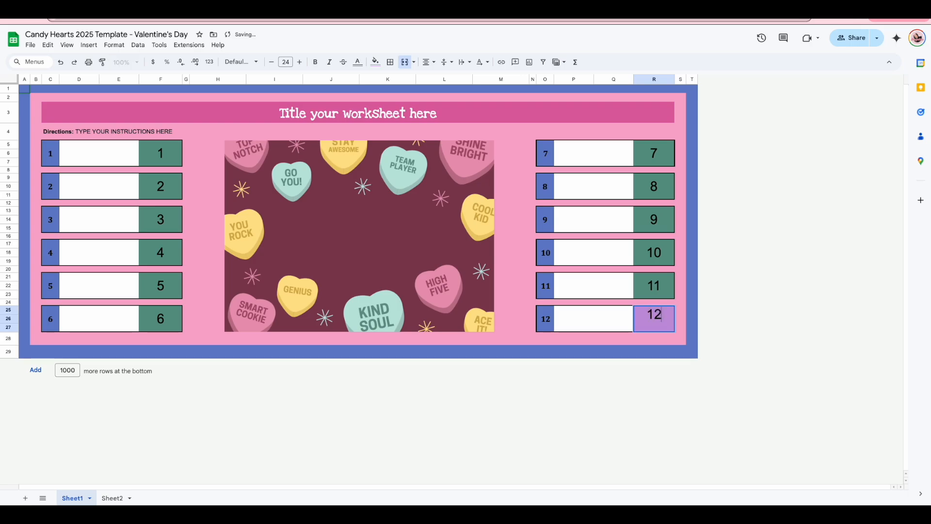
{"action": "key", "text": "Return"}
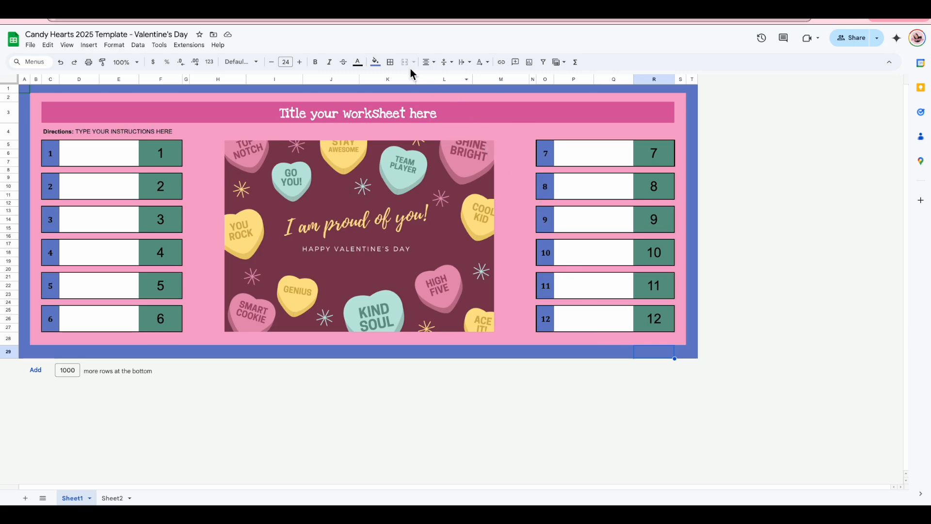
Fill the directions row with the dark maroon sampled from the background of the candy-heart picture.
{"action": "left_click", "coordinate": [376, 62]}
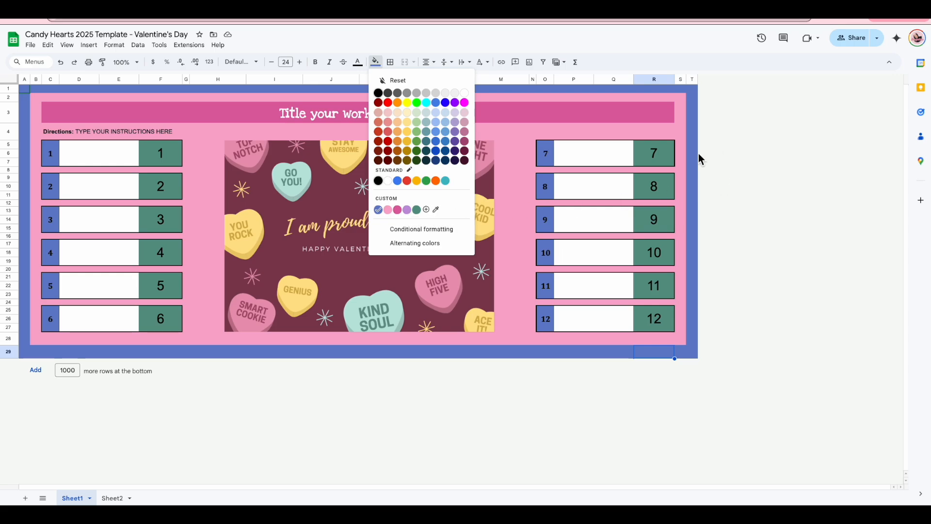
{"action": "left_click", "coordinate": [527, 153]}
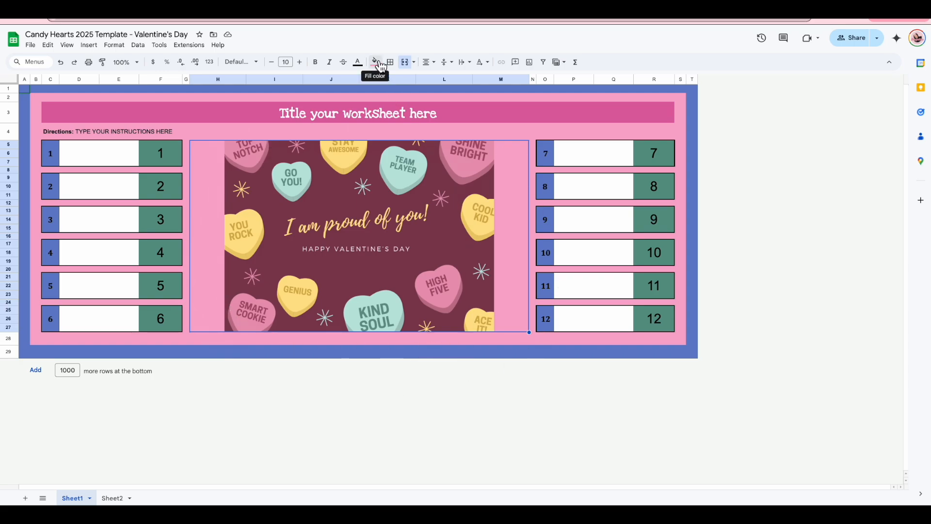
{"action": "left_click", "coordinate": [484, 136]}
{"action": "left_click", "coordinate": [378, 62]}
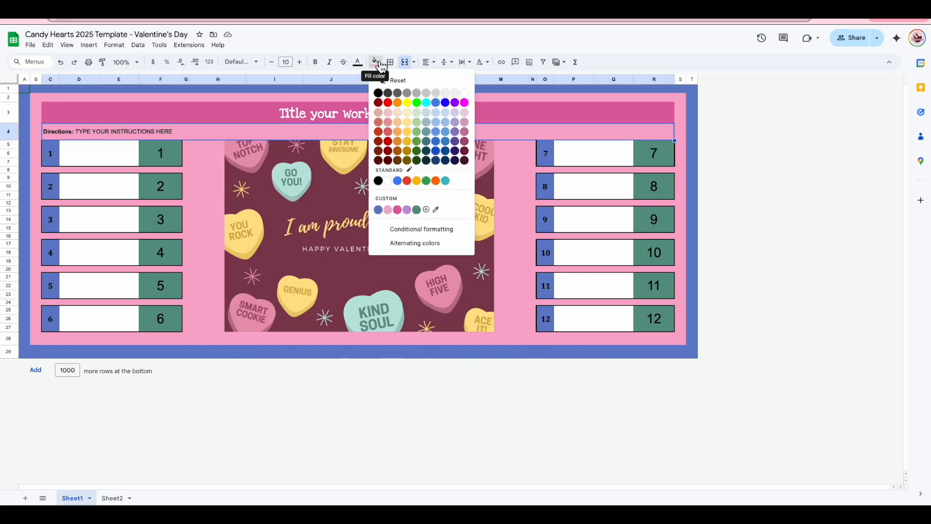
{"action": "left_click", "coordinate": [438, 210]}
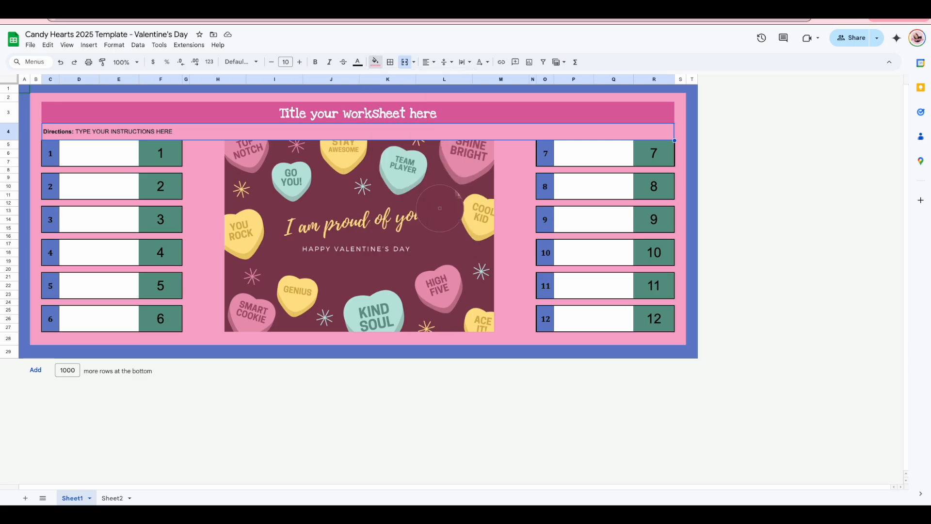
{"action": "left_click", "coordinate": [438, 236]}
{"action": "left_click", "coordinate": [523, 307]}
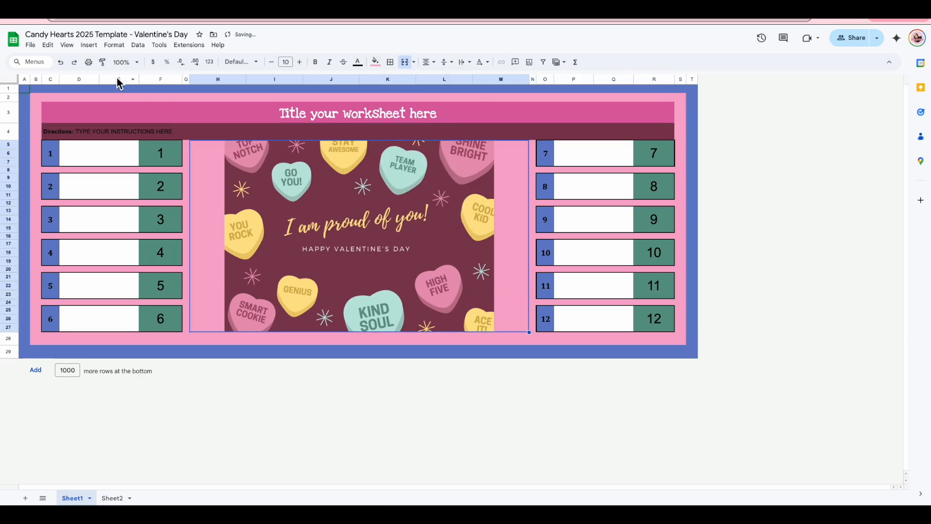
Fill the entire Sheet1 with the custom dark maroon colour.
{"action": "left_click", "coordinate": [7, 79]}
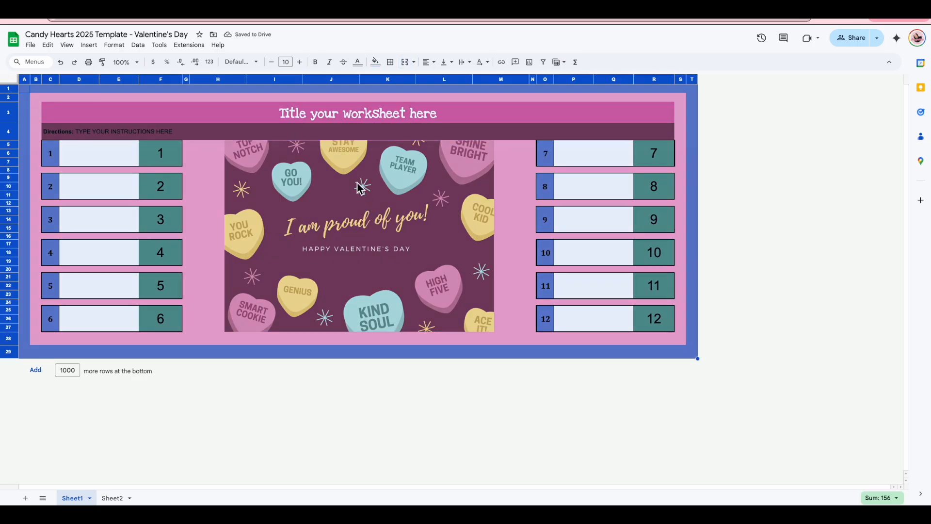
{"action": "left_click", "coordinate": [387, 352]}
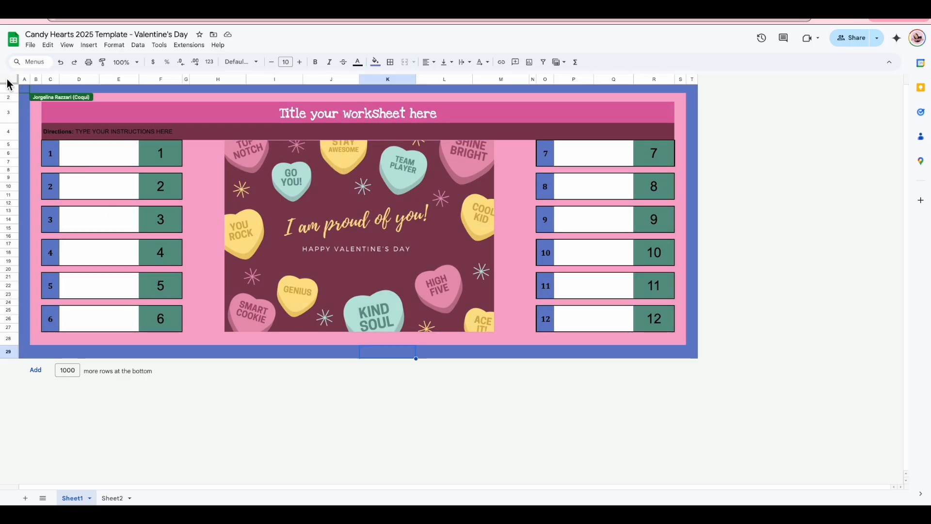
{"action": "left_click", "coordinate": [7, 81]}
{"action": "left_click", "coordinate": [375, 61]}
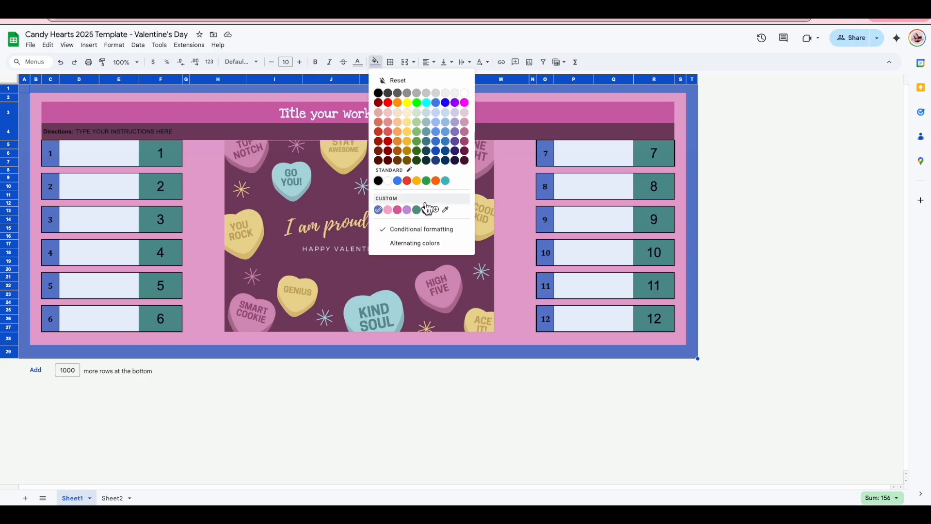
{"action": "left_click", "coordinate": [426, 209]}
{"action": "left_click", "coordinate": [444, 352]}
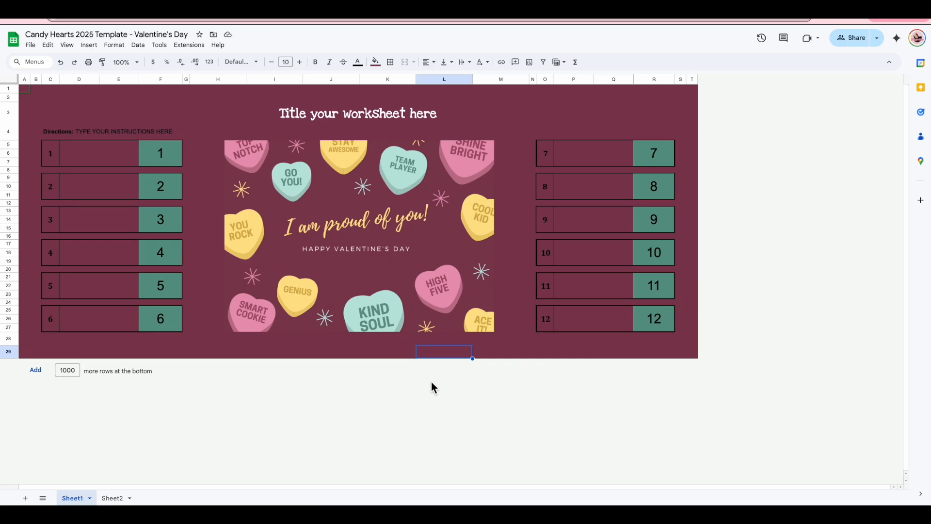
Fill the twelve blank question boxes beside numbers 1 through 12 with white.
{"action": "left_click", "coordinate": [112, 165]}
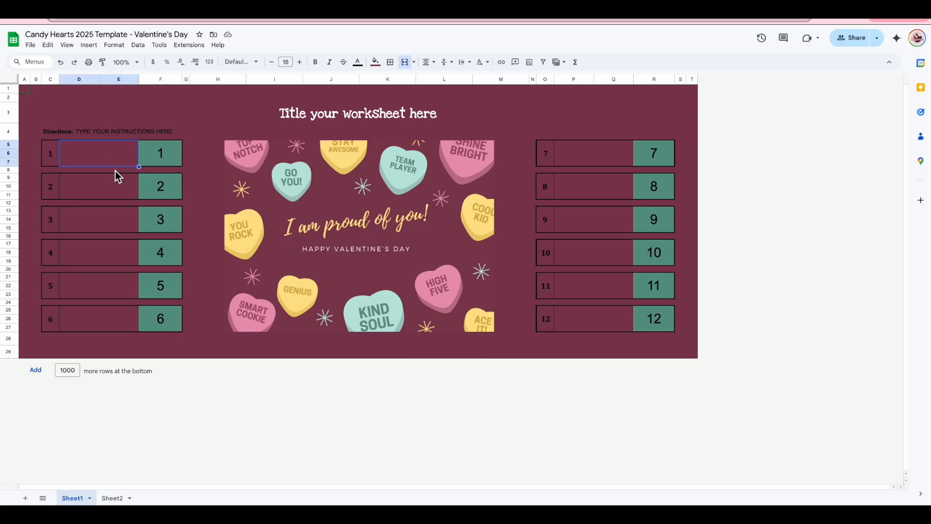
{"action": "left_click", "coordinate": [115, 188], "text": "ctrl"}
{"action": "left_click", "coordinate": [112, 215], "text": "ctrl"}
{"action": "left_click", "coordinate": [113, 252], "text": "ctrl"}
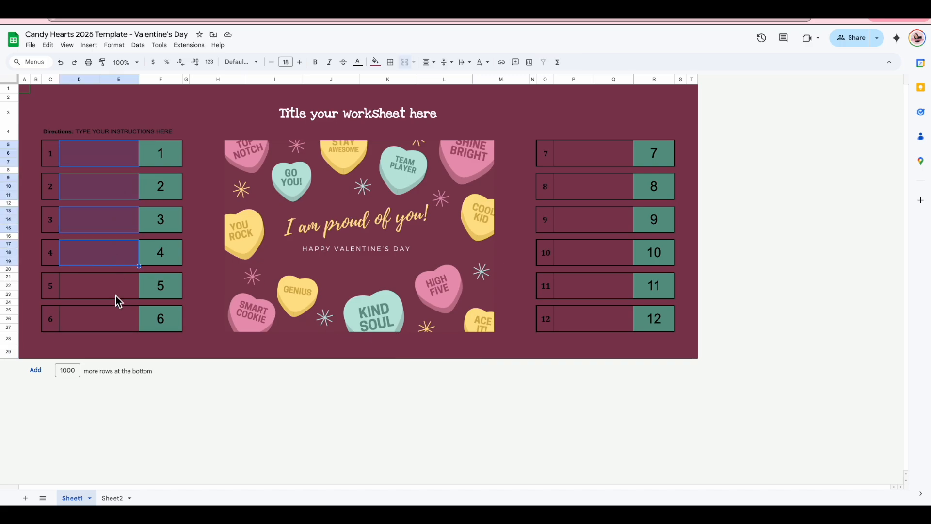
{"action": "left_click", "coordinate": [115, 289], "text": "ctrl"}
{"action": "left_click", "coordinate": [115, 319], "text": "ctrl"}
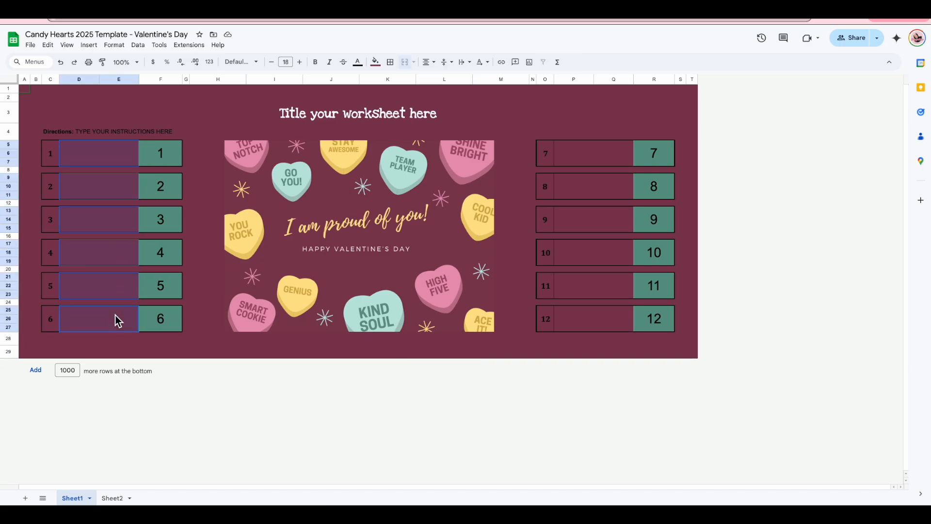
{"action": "left_click", "coordinate": [626, 161], "text": "ctrl"}
{"action": "left_click", "coordinate": [609, 193], "text": "ctrl"}
{"action": "left_click", "coordinate": [599, 226], "text": "ctrl"}
{"action": "left_click", "coordinate": [602, 253], "text": "ctrl"}
{"action": "left_click", "coordinate": [608, 286], "text": "ctrl"}
{"action": "left_click", "coordinate": [610, 324], "text": "ctrl"}
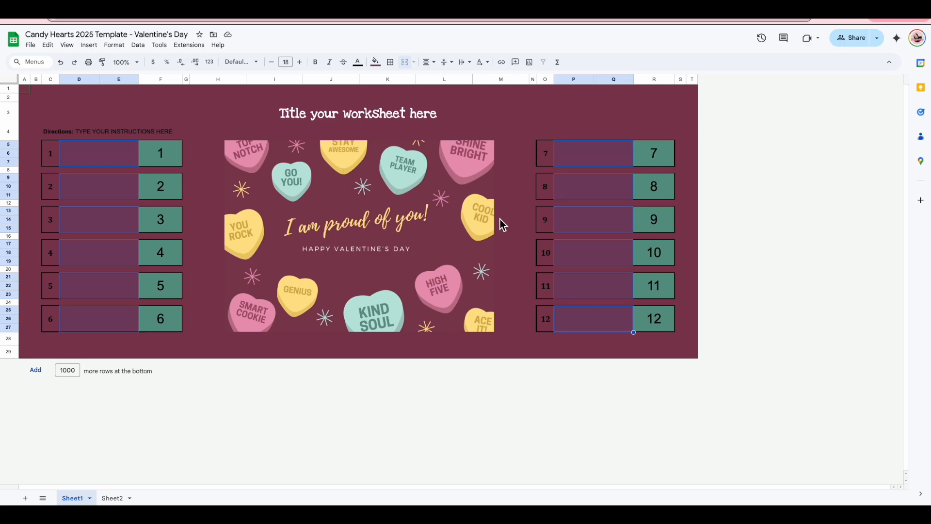
{"action": "left_click", "coordinate": [376, 62]}
{"action": "left_click", "coordinate": [464, 94]}
{"action": "left_click", "coordinate": [781, 174]}
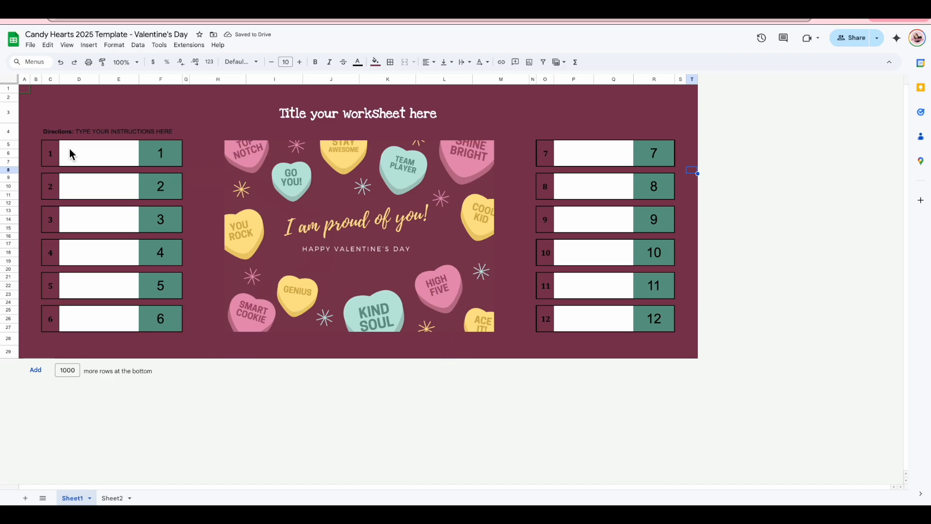
Fill the question number cells 1 through 12 with the pink sampled from the TOP NOTCH heart.
{"action": "left_click", "coordinate": [55, 148]}
{"action": "left_click_drag", "start_coordinate": [55, 188], "coordinate": [50, 331]}
{"action": "left_click_drag", "start_coordinate": [550, 322], "coordinate": [545, 160]}
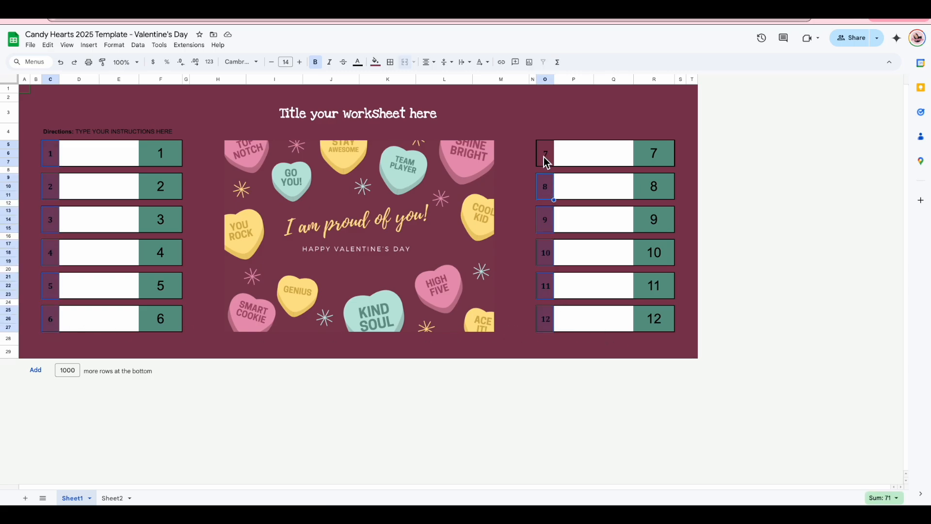
{"action": "left_click", "coordinate": [375, 63]}
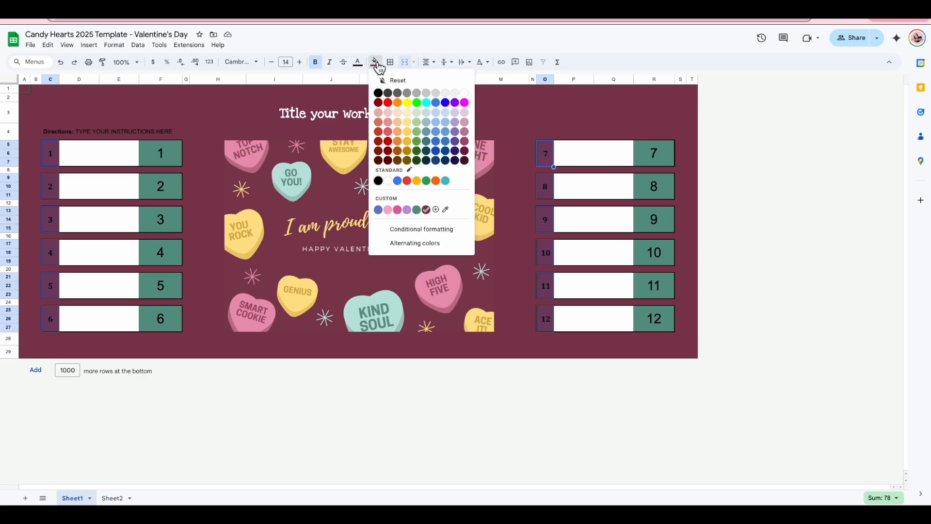
{"action": "left_click", "coordinate": [444, 209]}
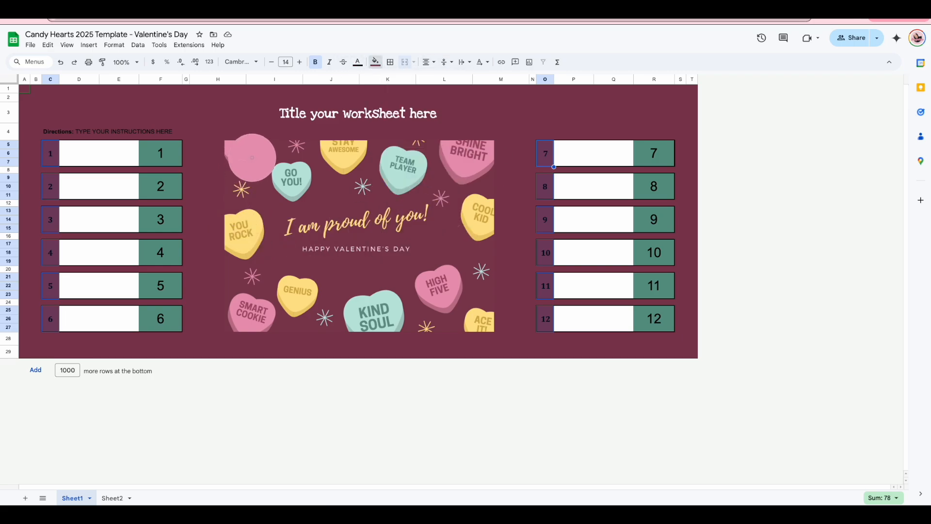
{"action": "left_click", "coordinate": [248, 167]}
{"action": "left_click", "coordinate": [122, 151]}
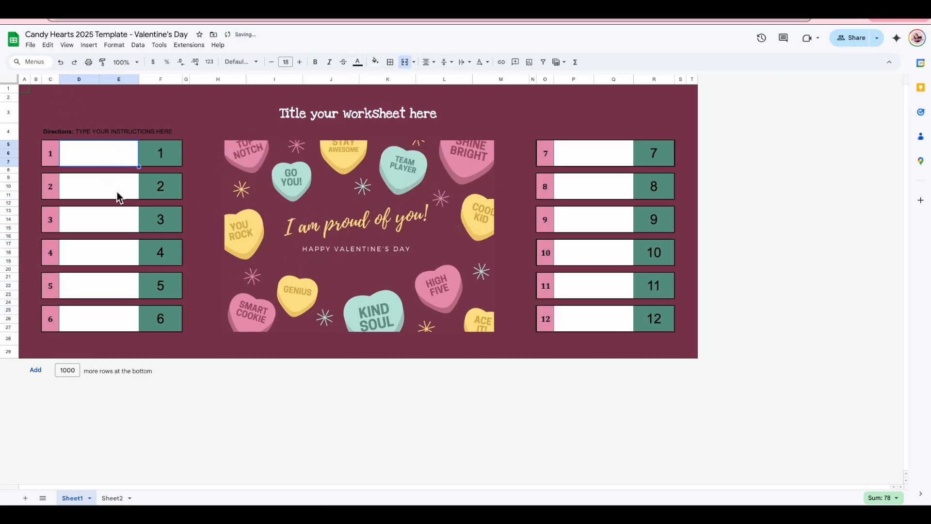
Fill the outer border, rows 1 and 29 and columns A and T, with the mint green sampled from the GO YOU! heart.
{"action": "left_click", "coordinate": [9, 79]}
{"action": "left_click", "coordinate": [7, 352], "text": "super"}
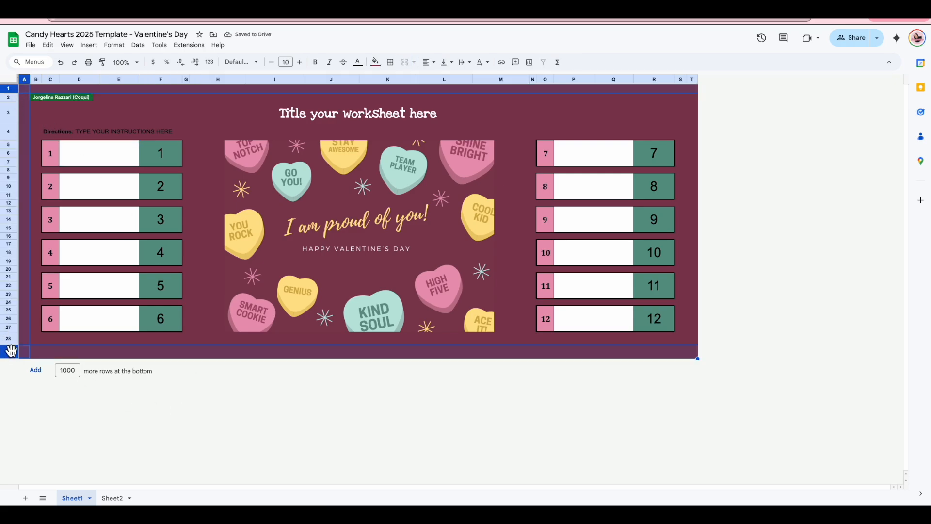
{"action": "left_click", "coordinate": [692, 80], "text": "super"}
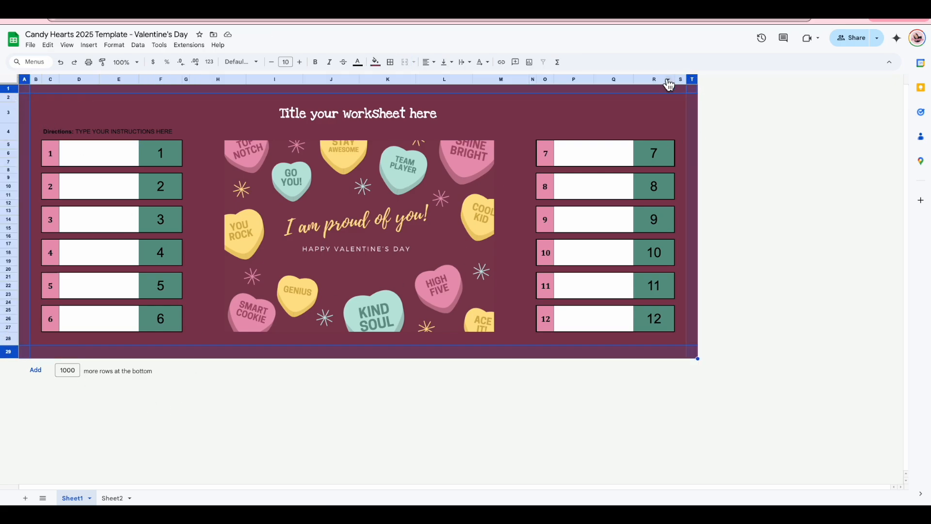
{"action": "left_click", "coordinate": [376, 62]}
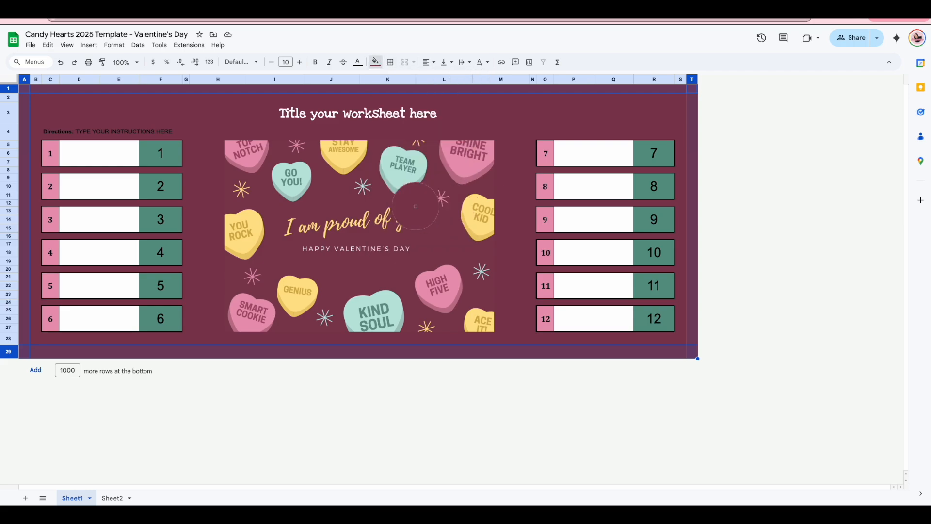
{"action": "left_click", "coordinate": [454, 209]}
{"action": "left_click", "coordinate": [301, 169]}
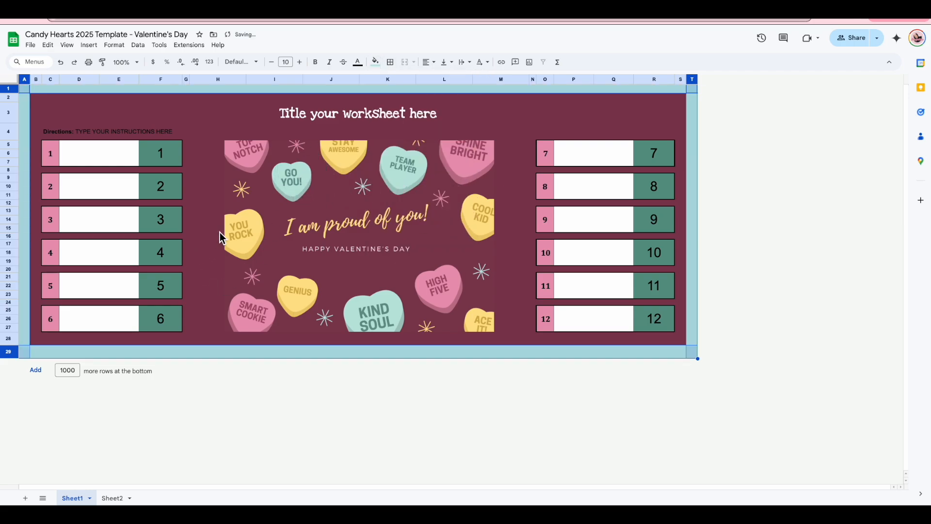
Fill the title bar in row 3 with the yellow sampled from the COOL KID heart.
{"action": "left_click", "coordinate": [213, 118]}
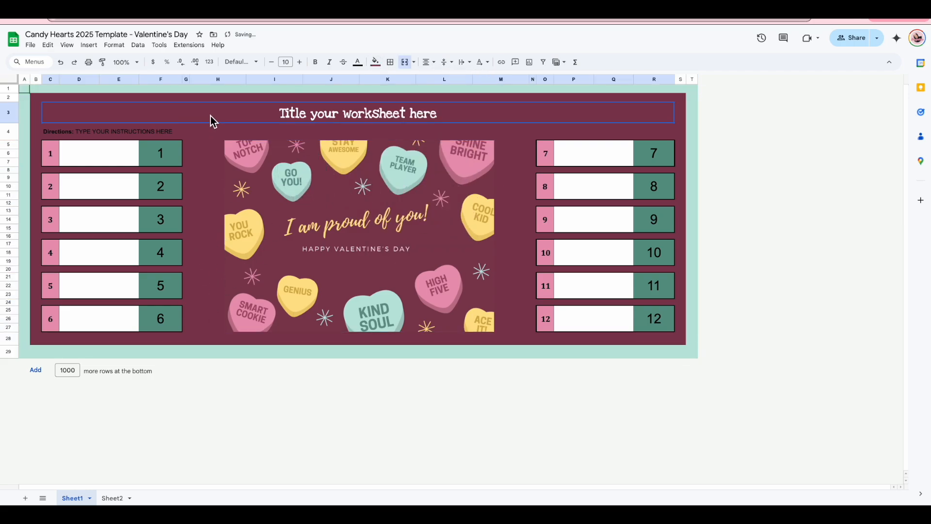
{"action": "left_click", "coordinate": [376, 65]}
{"action": "left_click", "coordinate": [465, 212]}
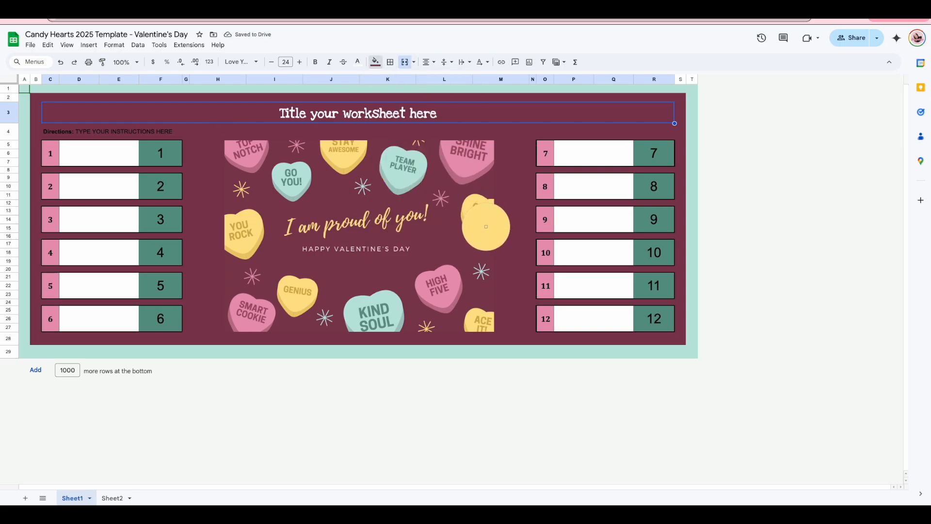
{"action": "left_click", "coordinate": [486, 227]}
{"action": "left_click", "coordinate": [804, 222]}
Colour the title text "Title your worksheet here" with the dark gold sampled from the GENIUS heart's lettering.
{"action": "left_click", "coordinate": [399, 118]}
{"action": "double_click", "coordinate": [443, 110]}
{"action": "left_click_drag", "start_coordinate": [443, 110], "coordinate": [260, 104]}
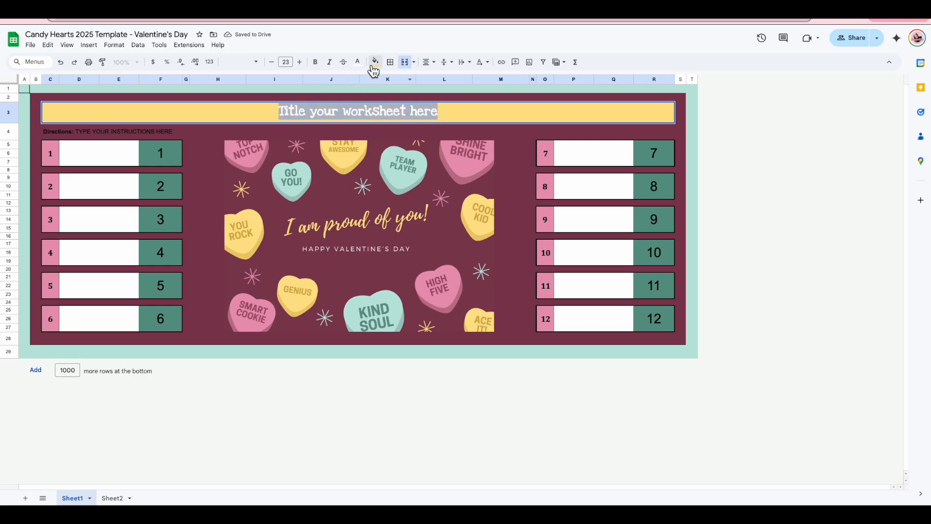
{"action": "left_click", "coordinate": [358, 61]}
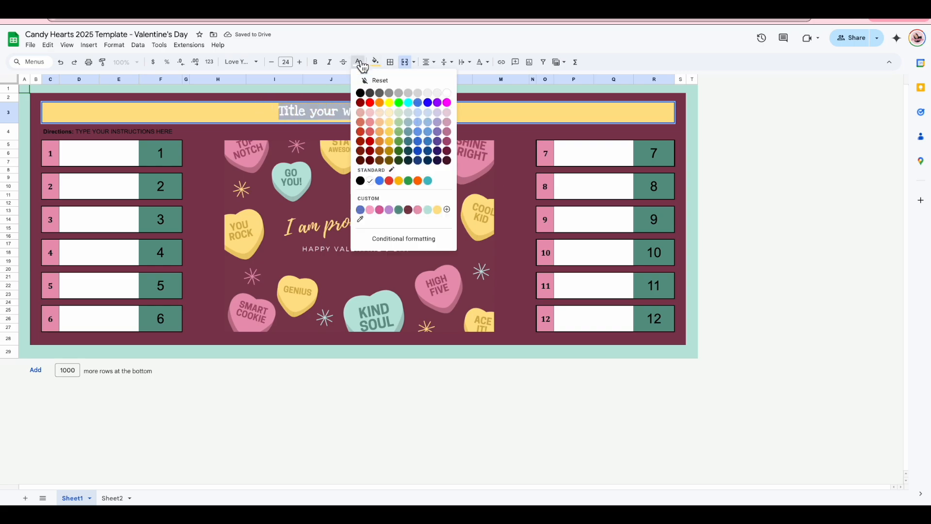
{"action": "left_click", "coordinate": [447, 212]}
{"action": "left_click", "coordinate": [436, 272]}
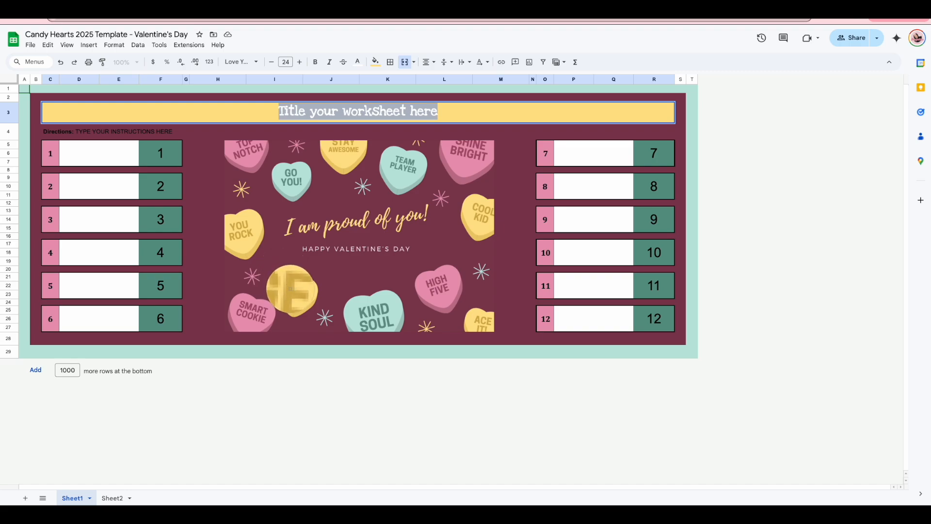
{"action": "left_click", "coordinate": [291, 289]}
{"action": "left_click", "coordinate": [509, 329]}
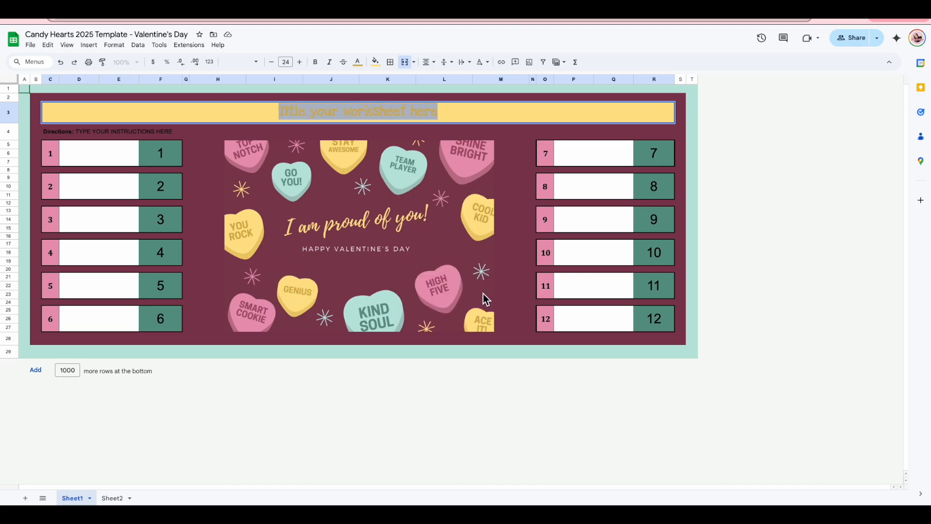
Recolour the directions line in row 4 white.
{"action": "left_click", "coordinate": [416, 242]}
{"action": "left_click", "coordinate": [779, 176]}
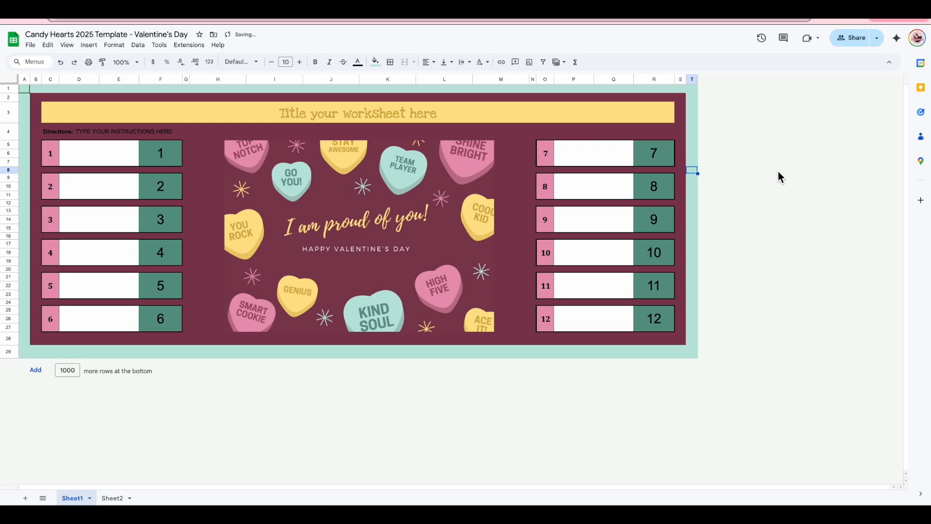
{"action": "double_click", "coordinate": [108, 129]}
{"action": "left_click_drag", "start_coordinate": [176, 127], "coordinate": [44, 127]}
{"action": "left_click", "coordinate": [357, 62]}
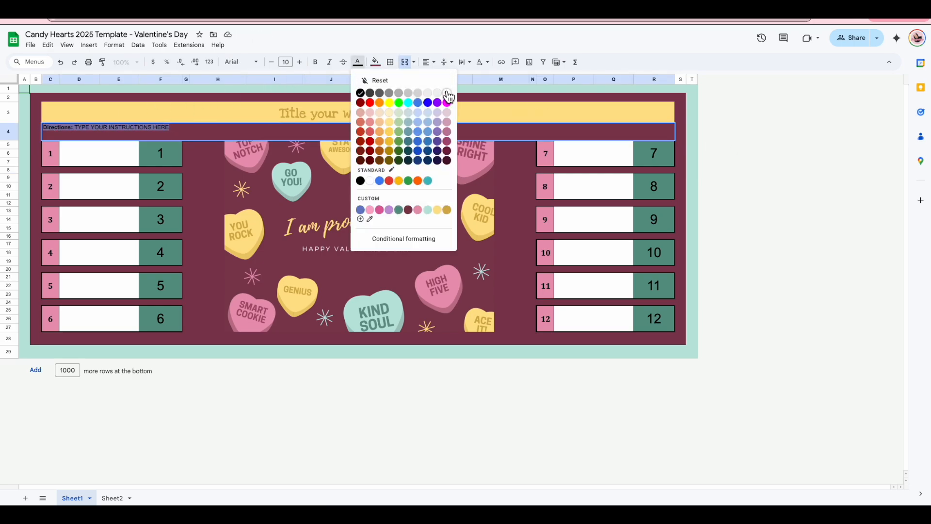
{"action": "left_click", "coordinate": [447, 93]}
{"action": "left_click", "coordinate": [750, 205]}
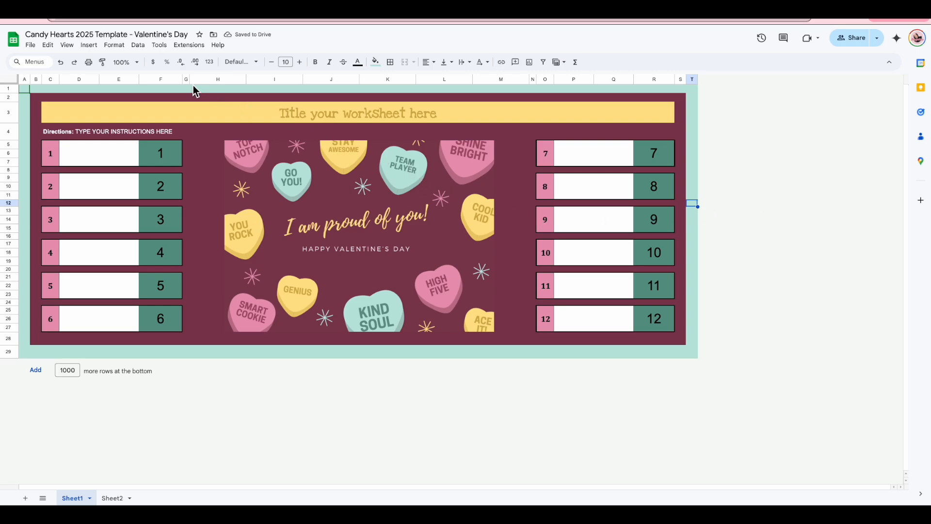
Narrow columns H through M equally to fit the width of the candy-heart picture.
{"action": "left_click_drag", "start_coordinate": [204, 80], "coordinate": [508, 92]}
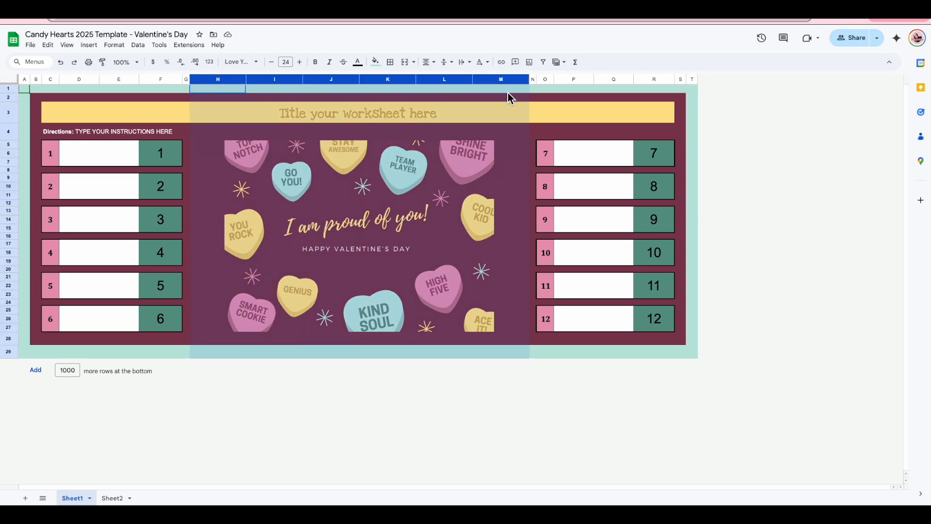
{"action": "mouse_move", "coordinate": [246, 77]}
{"action": "left_mouse_down"}
{"action": "mouse_move", "coordinate": [220, 78]}
{"action": "mouse_move", "coordinate": [233, 78]}
{"action": "left_mouse_up"}
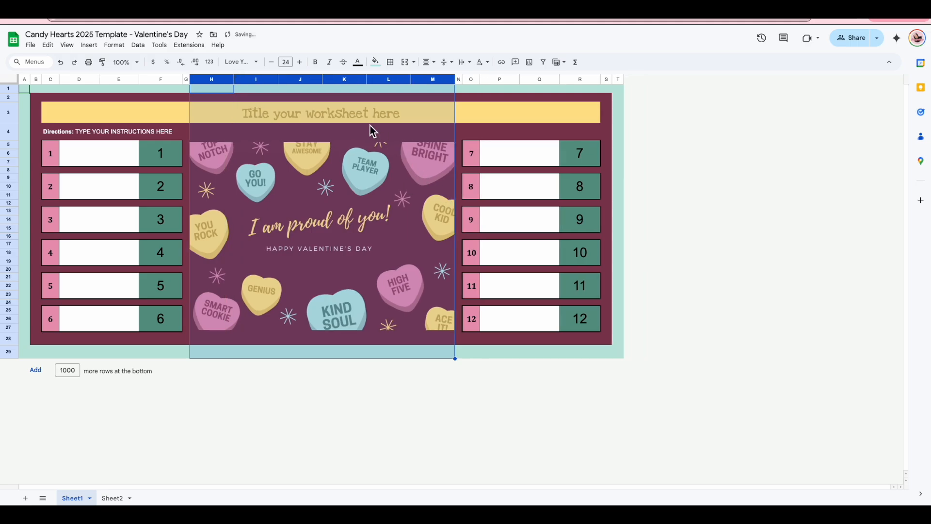
{"action": "left_click", "coordinate": [186, 79]}
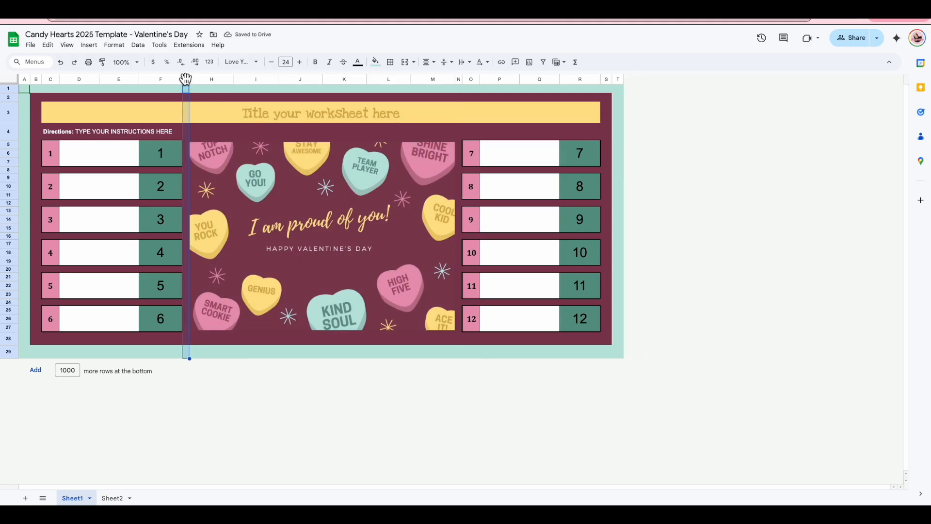
{"action": "right_click", "coordinate": [186, 79]}
{"action": "left_click", "coordinate": [395, 268]}
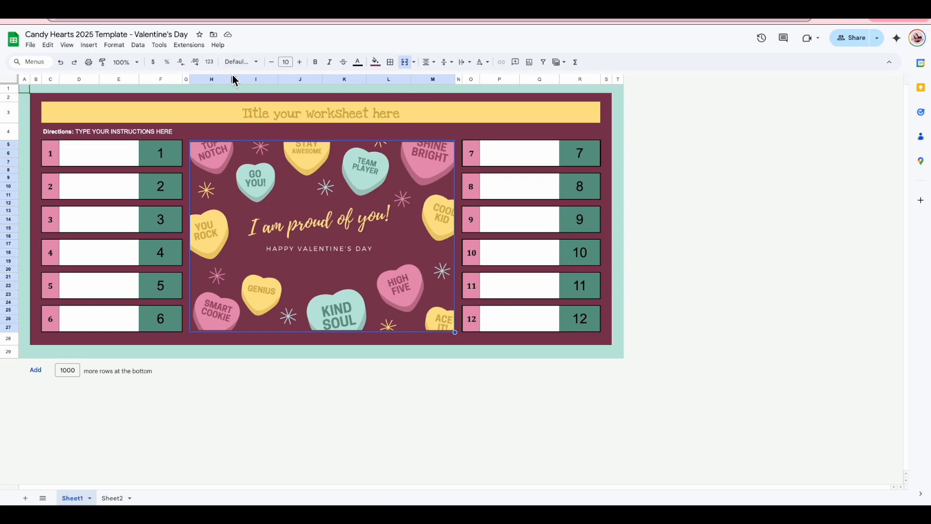
{"action": "left_click_drag", "start_coordinate": [233, 80], "coordinate": [235, 79]}
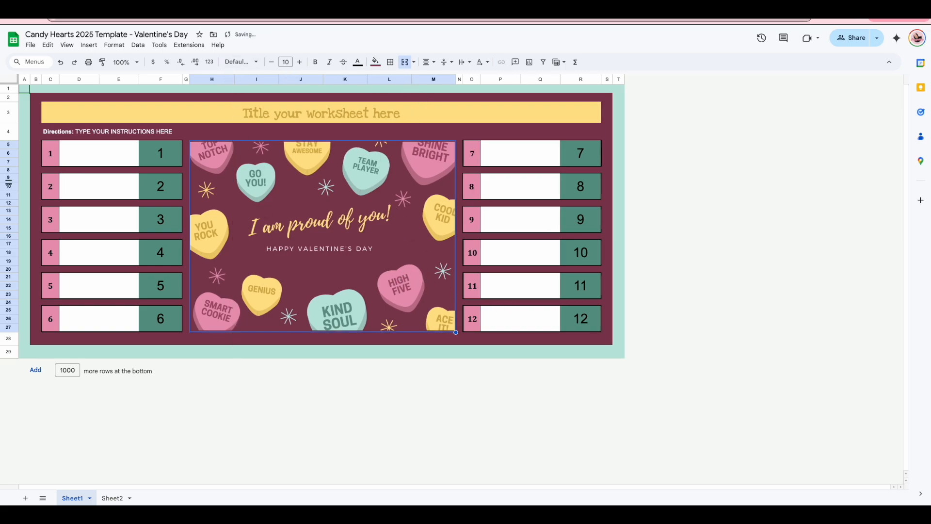
Increase the height of rows 5 through 27 and widen columns H through M to enlarge the candy-heart picture.
{"action": "left_click_drag", "start_coordinate": [9, 144], "coordinate": [9, 329]}
{"action": "left_click_drag", "start_coordinate": [8, 148], "coordinate": [8, 153]}
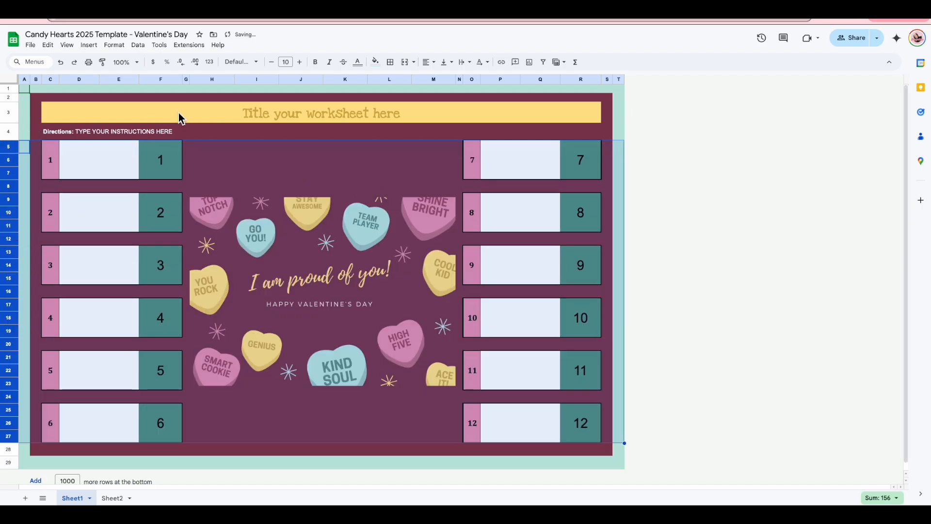
{"action": "left_click", "coordinate": [208, 78]}
{"action": "left_click_drag", "start_coordinate": [208, 77], "coordinate": [422, 86]}
{"action": "left_click_drag", "start_coordinate": [234, 78], "coordinate": [261, 76]}
{"action": "left_click", "coordinate": [847, 230]}
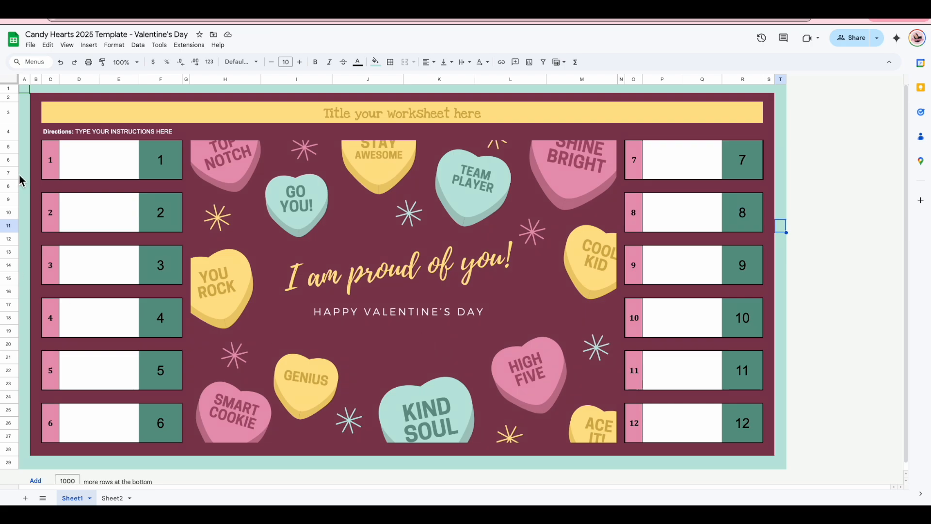
Widen the question columns D, E, P and Q equally.
{"action": "left_click_drag", "start_coordinate": [79, 79], "coordinate": [119, 80]}
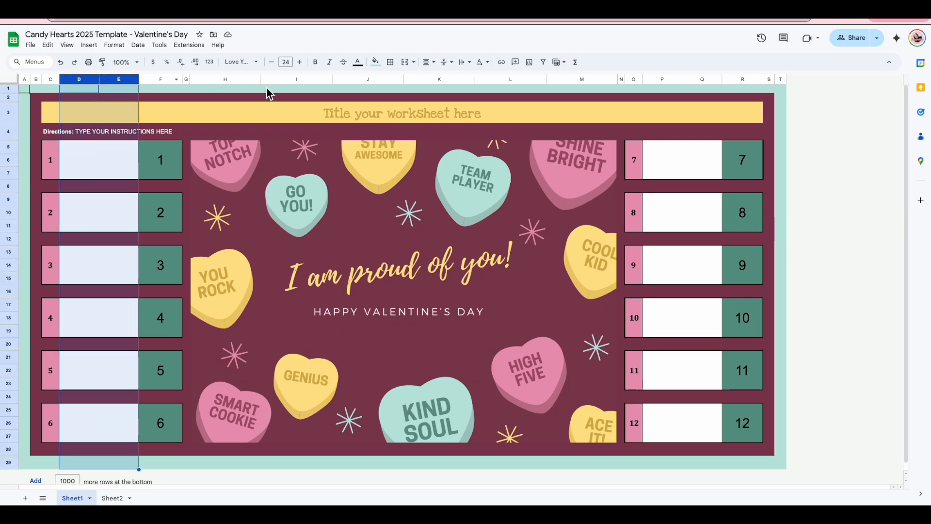
{"action": "left_click_drag", "start_coordinate": [664, 79], "coordinate": [698, 79]}
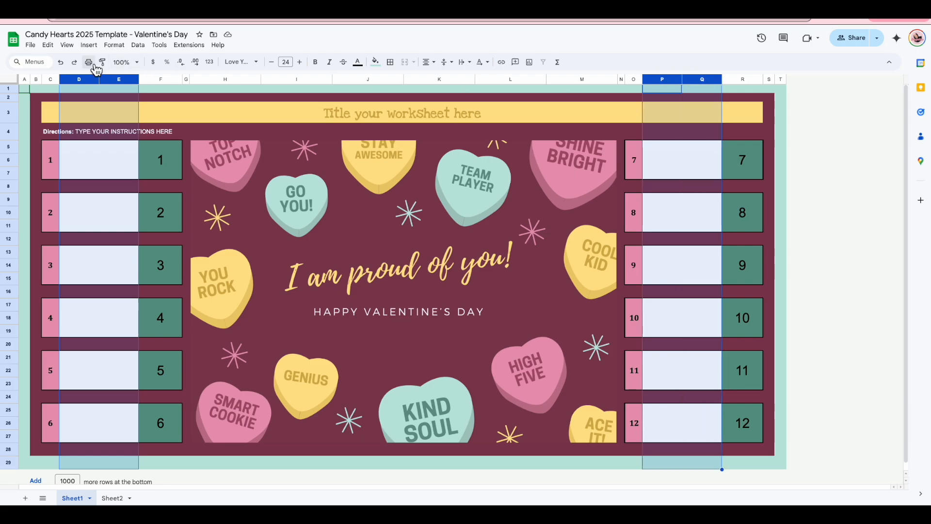
{"action": "left_click_drag", "start_coordinate": [99, 79], "coordinate": [115, 79]}
{"action": "left_click", "coordinate": [556, 116]}
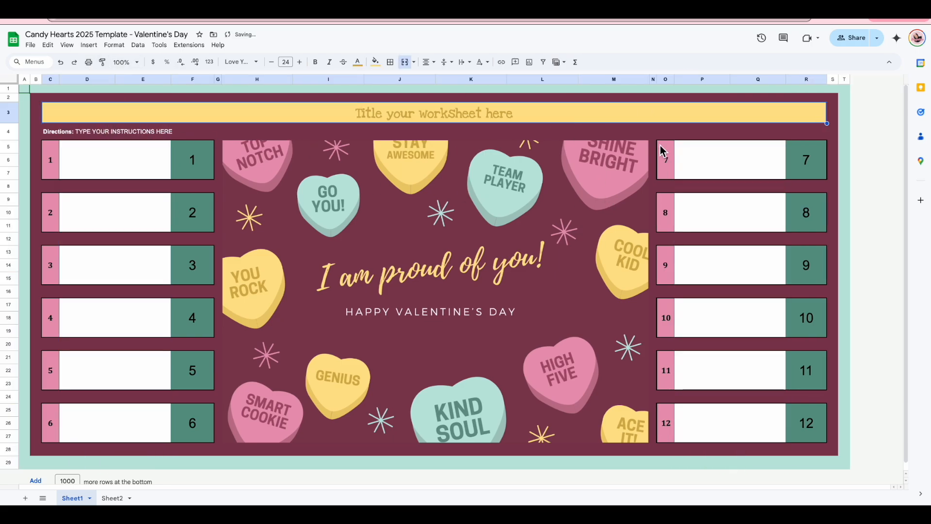
{"action": "left_click", "coordinate": [881, 216]}
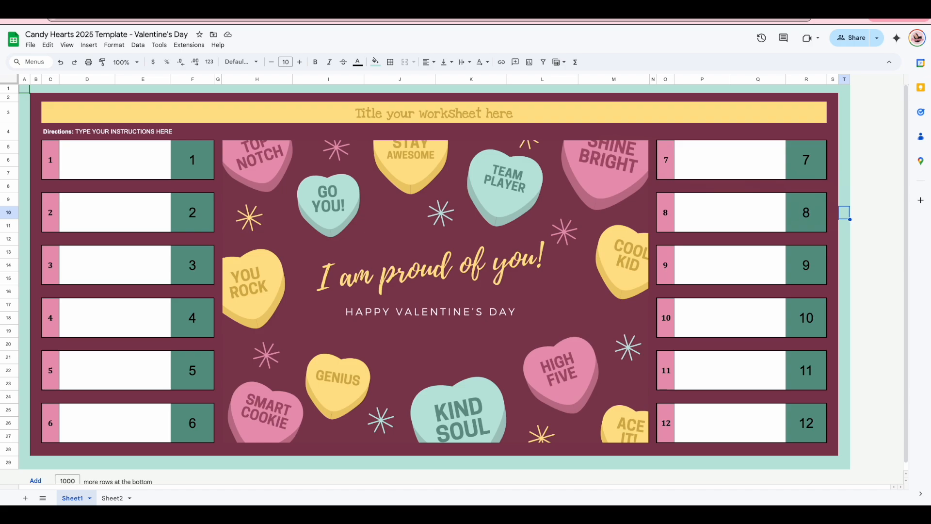
{"action": "left_click", "coordinate": [393, 109]}
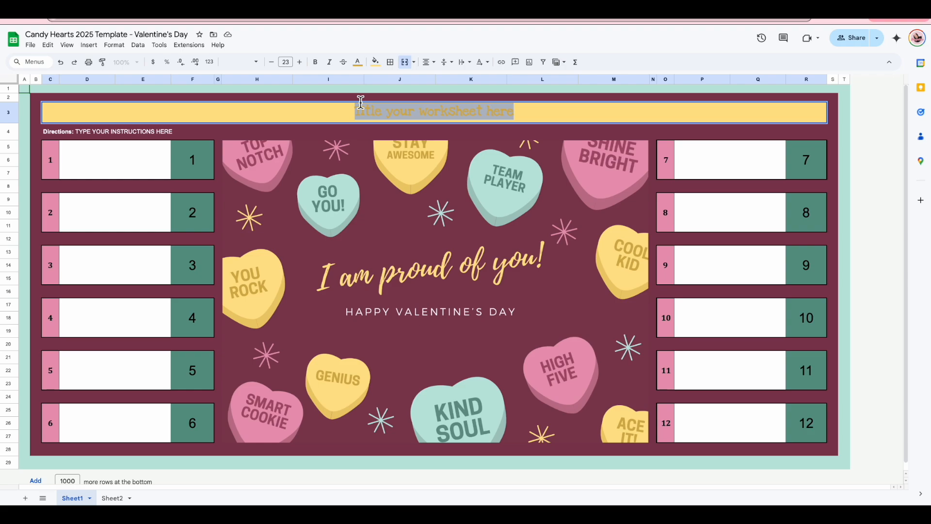
{"action": "type", "text": "Division"}
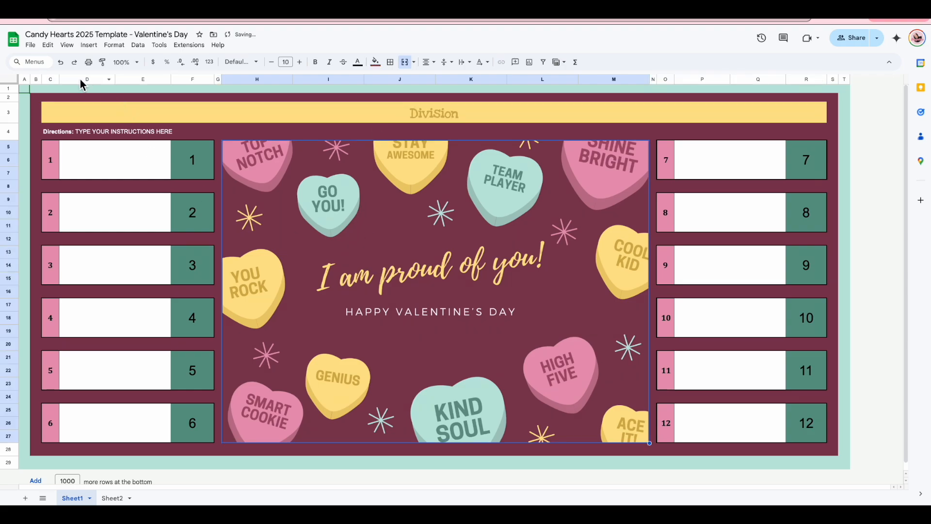
{"action": "left_click", "coordinate": [62, 63]}
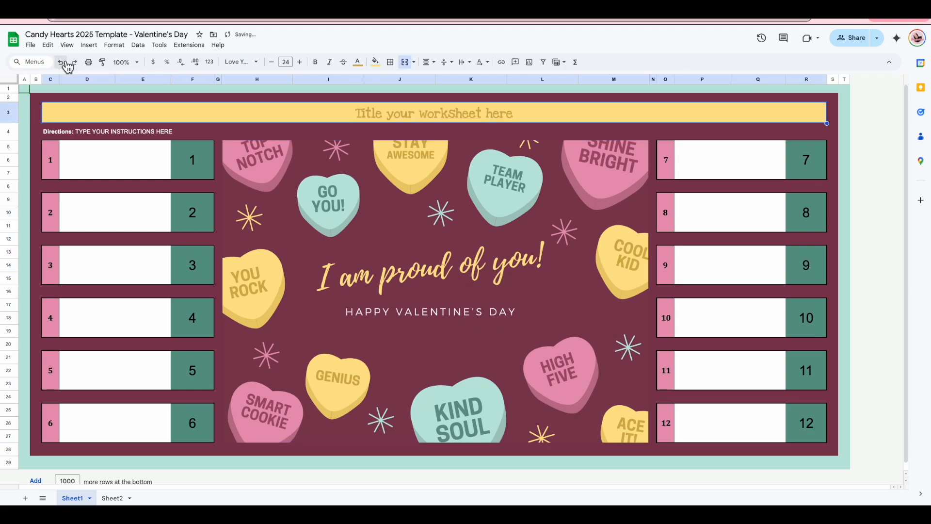
Make a copy of the spreadsheet named "Candy Hearts - Division Practice - ANSWER KEY".
{"action": "left_click", "coordinate": [30, 45]}
{"action": "left_click", "coordinate": [64, 103]}
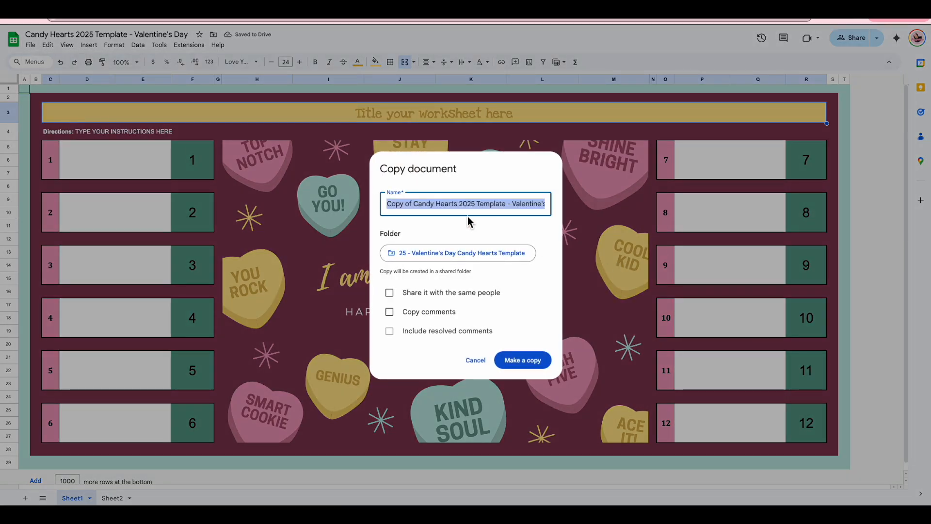
{"action": "left_click", "coordinate": [415, 203]}
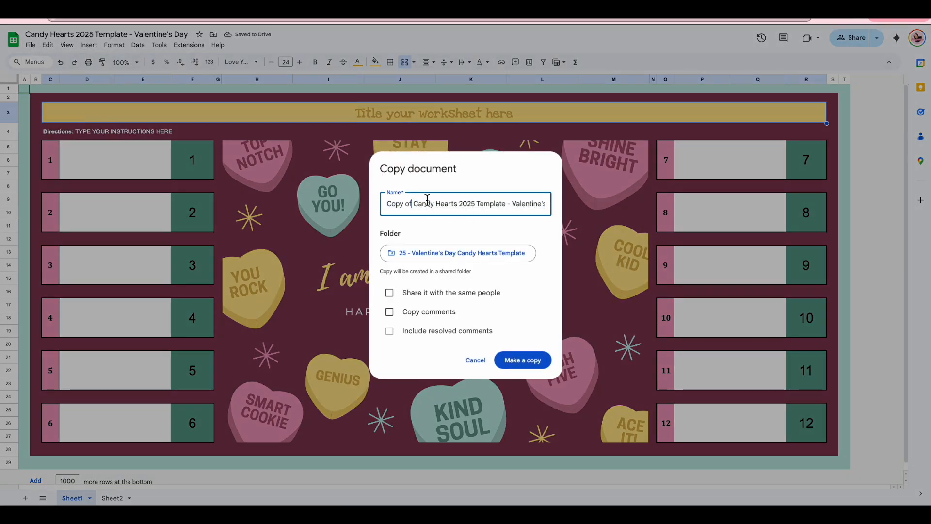
{"action": "left_click_drag", "start_coordinate": [415, 203], "coordinate": [386, 203]}
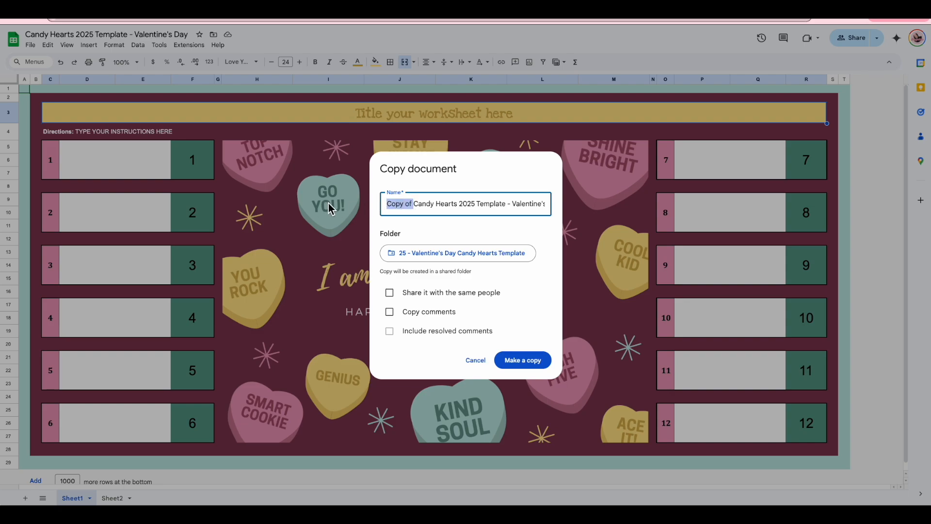
{"action": "key", "text": "BackSpace"}
{"action": "left_click_drag", "start_coordinate": [432, 203], "coordinate": [572, 214]}
{"action": "type", "text": "- Division Practice "}
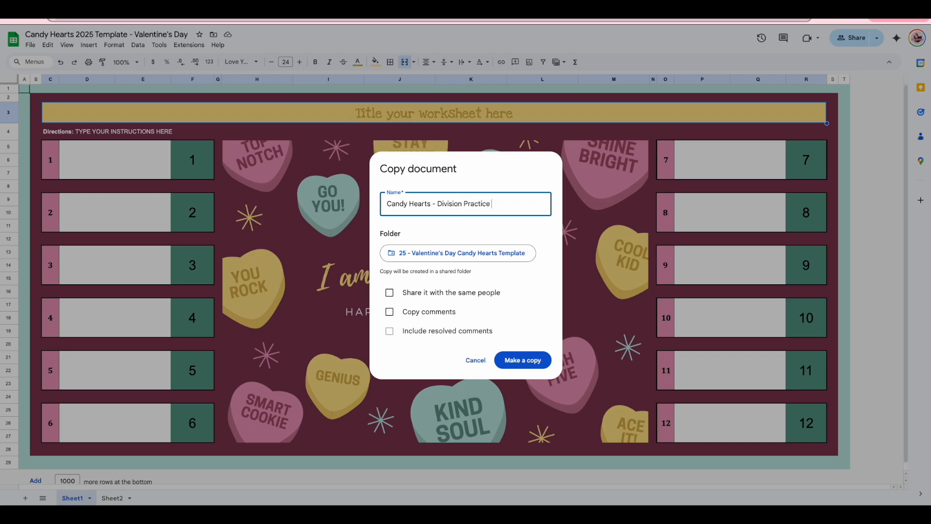
{"action": "type", "text": "- ANSWER KEY"}
{"action": "left_click", "coordinate": [531, 359]}
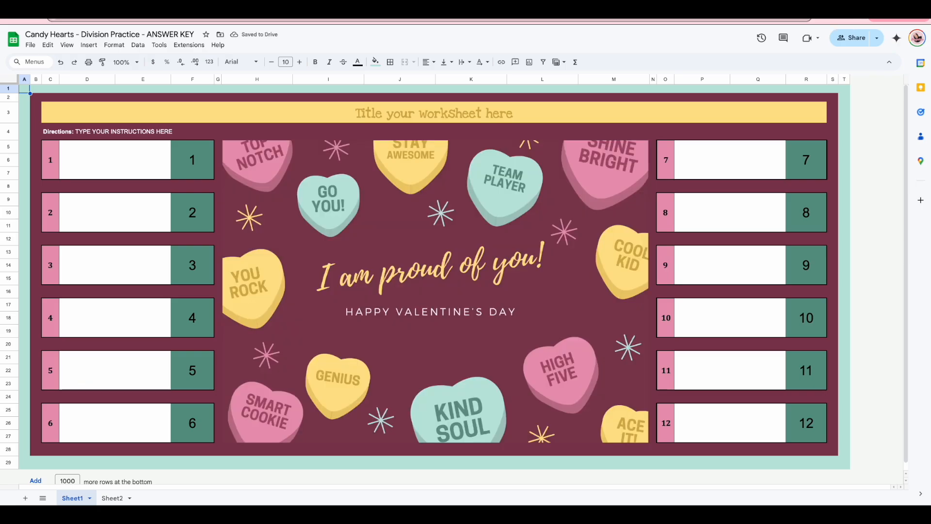
Replace the placeholder title in row 3 with "Division Facts Practice".
{"action": "double_click", "coordinate": [426, 111]}
{"action": "left_click_drag", "start_coordinate": [528, 110], "coordinate": [315, 108]}
{"action": "type", "text": "Divi"}
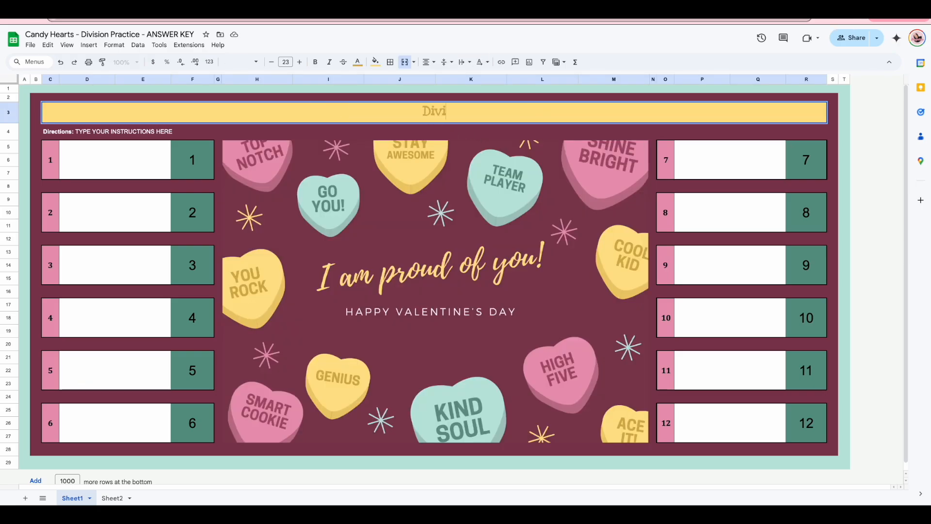
{"action": "type", "text": "sion Facts Practice"}
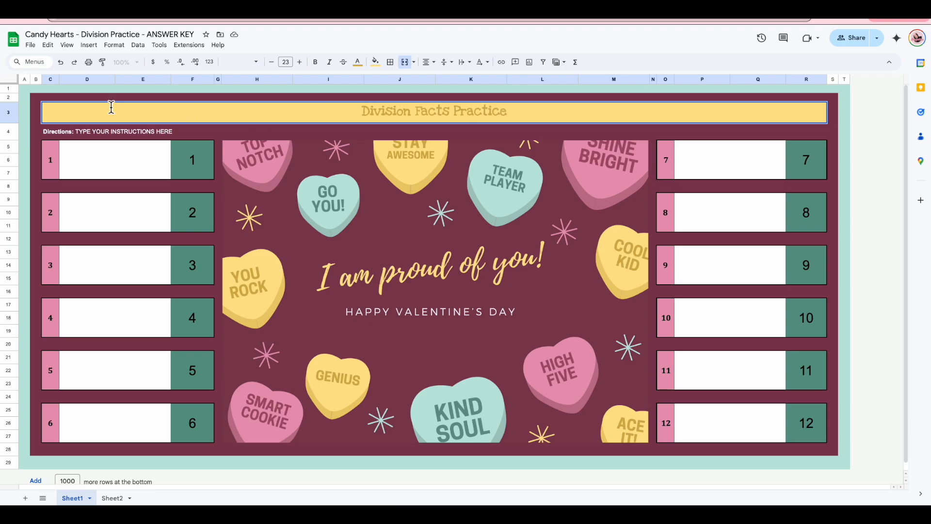
Replace the placeholder instructions after "Directions:" with "Evaluate each division expression. Type your answer in the".
{"action": "left_click", "coordinate": [173, 131]}
{"action": "left_click_drag", "start_coordinate": [172, 131], "coordinate": [75, 127]}
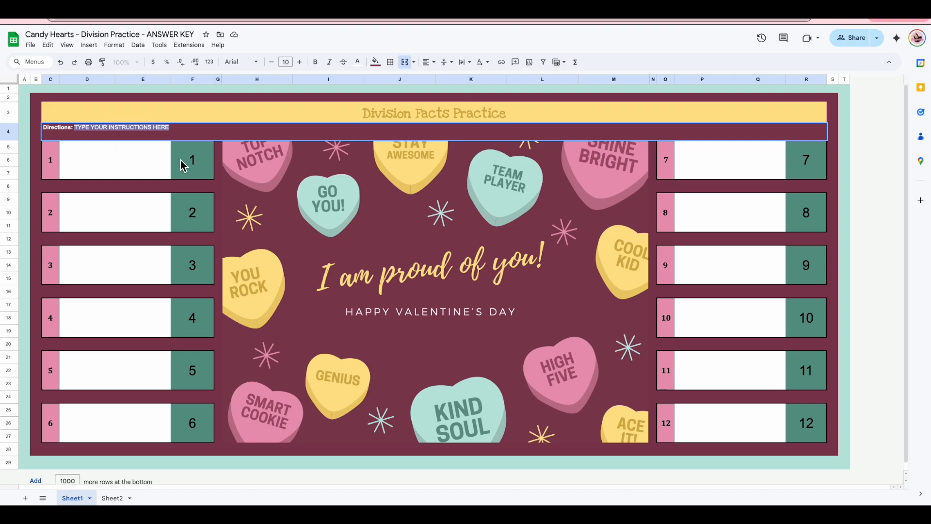
{"action": "type", "text": "Calculate each"}
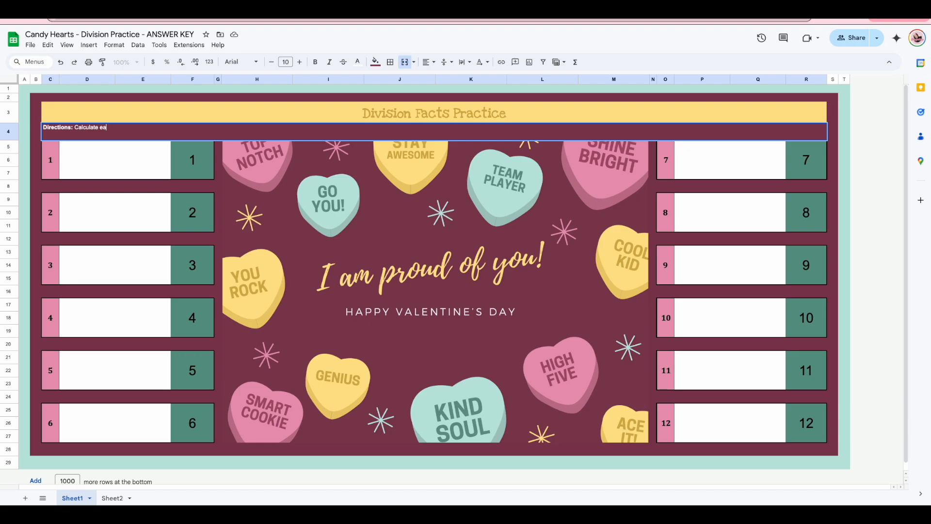
{"action": "key", "text": "BackSpace"}
{"action": "key", "text": "BackSpace"}
{"action": "key", "text": "BackSpace"}
{"action": "key", "text": "BackSpace"}
{"action": "key", "text": "BackSpace"}
{"action": "type", "text": "Evaluate each division expression. Type your answer in the"}
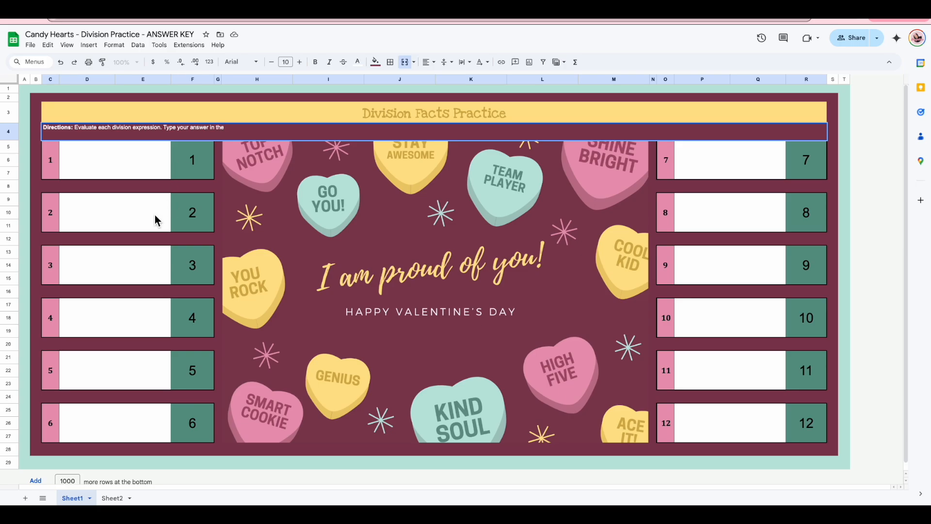
Clear the question 1 answer cell and continue the directions with "purple answer field. If your answer is correct".
{"action": "left_click", "coordinate": [203, 176]}
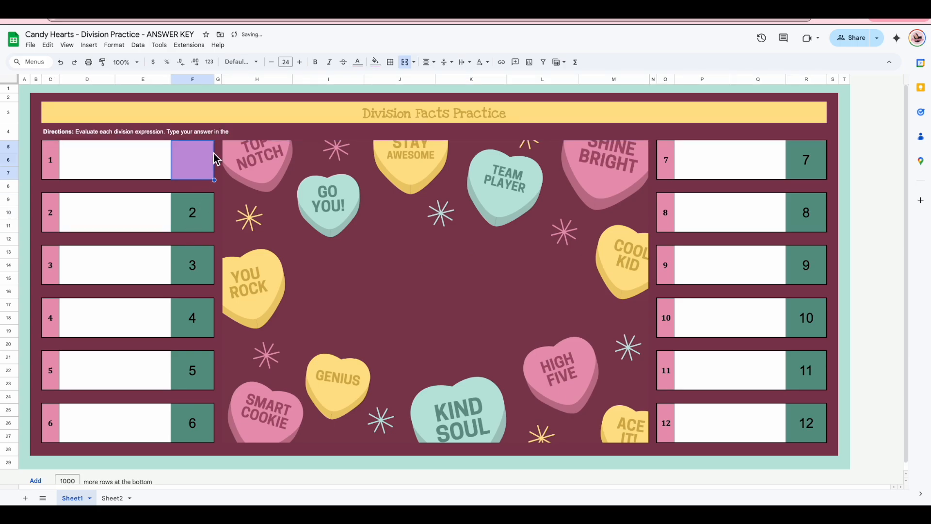
{"action": "left_click", "coordinate": [223, 130]}
{"action": "type", "text": "purple"}
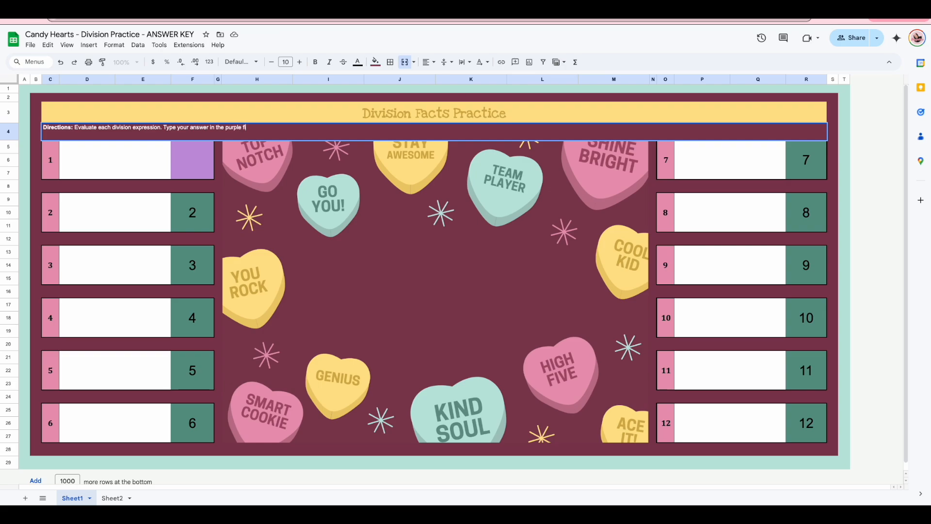
{"action": "type", "text": " answer g"}
{"action": "type", "text": "ield. If your answer is correc"}
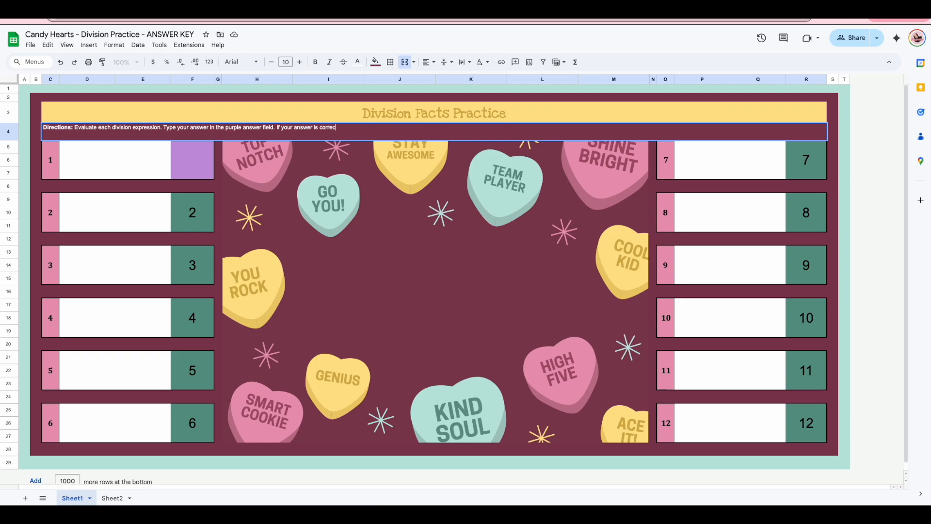
Finish the directions with "it will reveal a portion of the image! If your answer is incorrect, it will turn RED so that you can try again!".
{"action": "type", "text": "t, it will reveal a portion of the image! If your answer is in"}
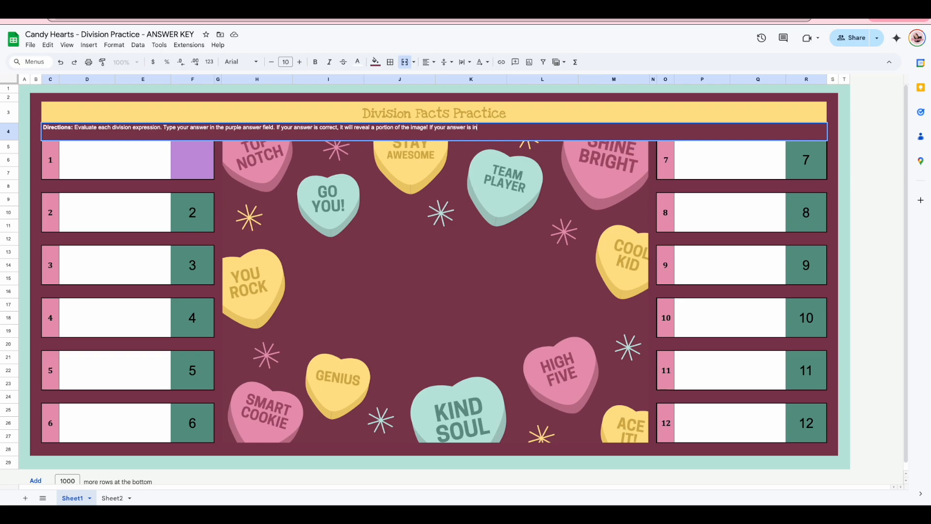
{"action": "type", "text": "correct, it will turn RED so that you can try again!"}
{"action": "left_click", "coordinate": [260, 260]}
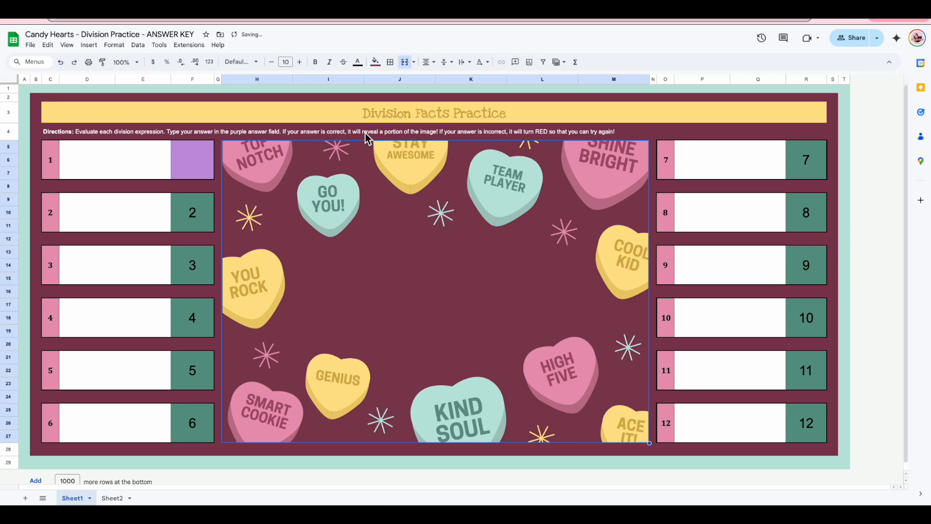
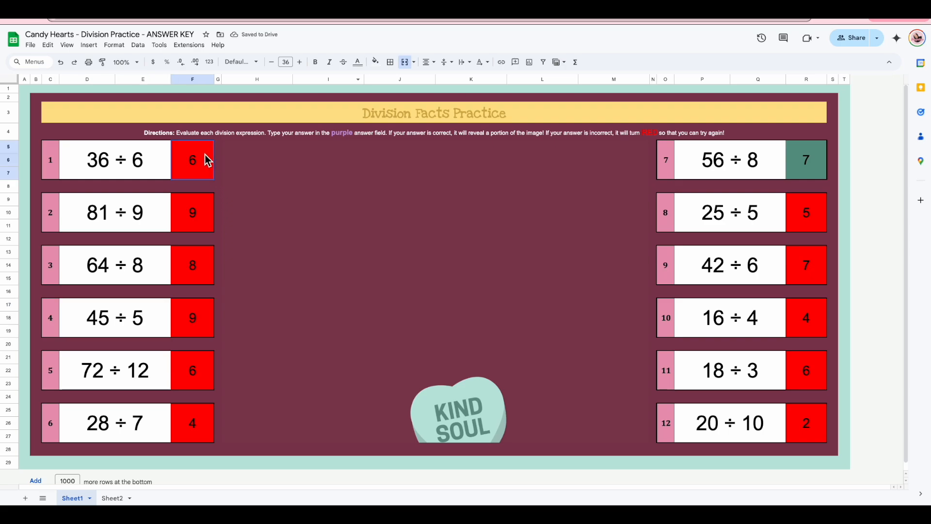
Set the font size of all twelve answer cells in columns F and R to 36.
{"action": "left_click_drag", "start_coordinate": [809, 165], "coordinate": [807, 434]}
{"action": "left_click", "coordinate": [302, 64]}
{"action": "left_click", "coordinate": [301, 64]}
{"action": "left_click", "coordinate": [301, 64]}
{"action": "left_click", "coordinate": [302, 64]}
{"action": "left_click", "coordinate": [302, 64]}
{"action": "left_click", "coordinate": [301, 64]}
{"action": "left_click", "coordinate": [302, 64]}
{"action": "left_click", "coordinate": [302, 64]}
{"action": "left_click", "coordinate": [302, 64]}
{"action": "left_click", "coordinate": [301, 64]}
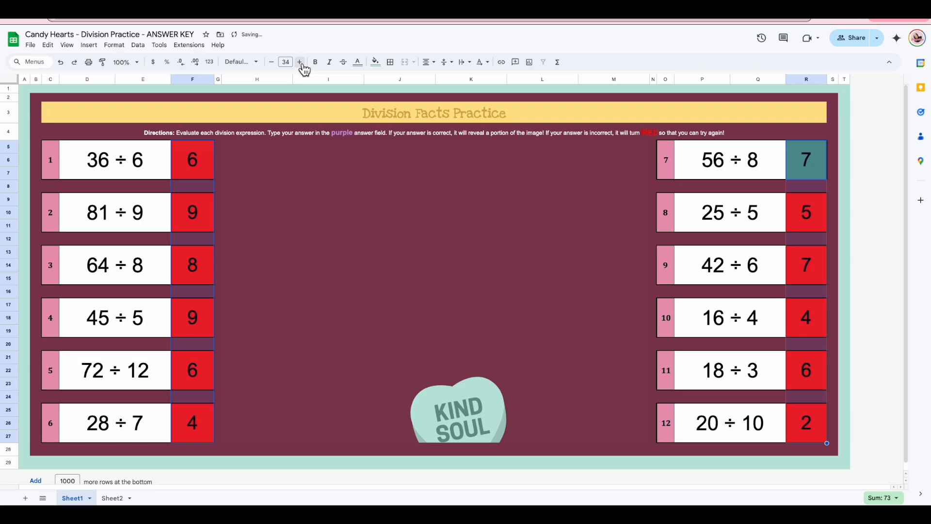
{"action": "left_click", "coordinate": [301, 64]}
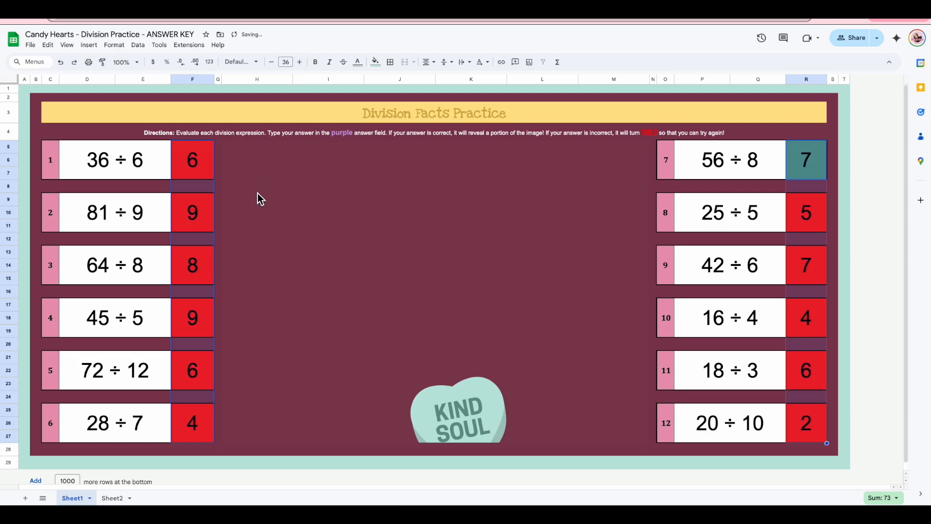
{"action": "left_click", "coordinate": [137, 170]}
{"action": "double_click", "coordinate": [137, 169]}
{"action": "type", "text": "="}
{"action": "left_click", "coordinate": [147, 241]}
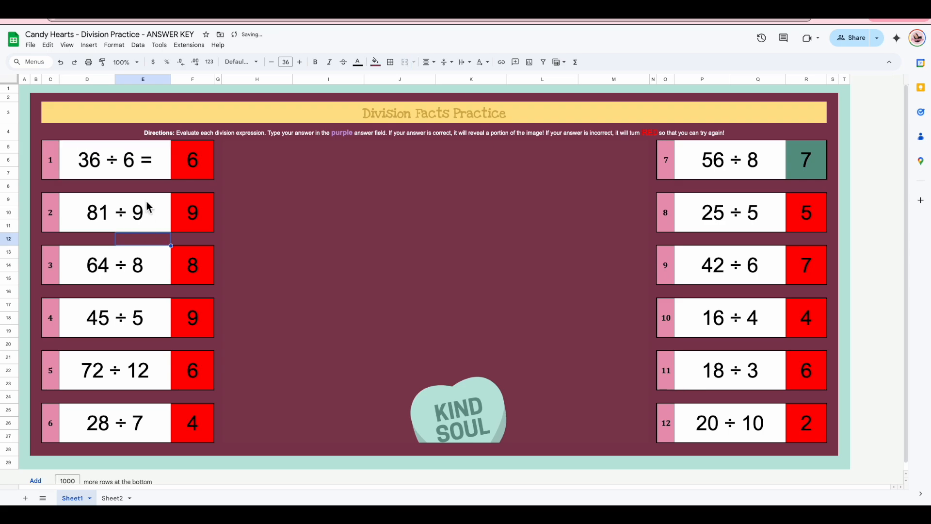
{"action": "double_click", "coordinate": [157, 172]}
{"action": "key", "text": "BackSpace"}
{"action": "key", "text": "BackSpace"}
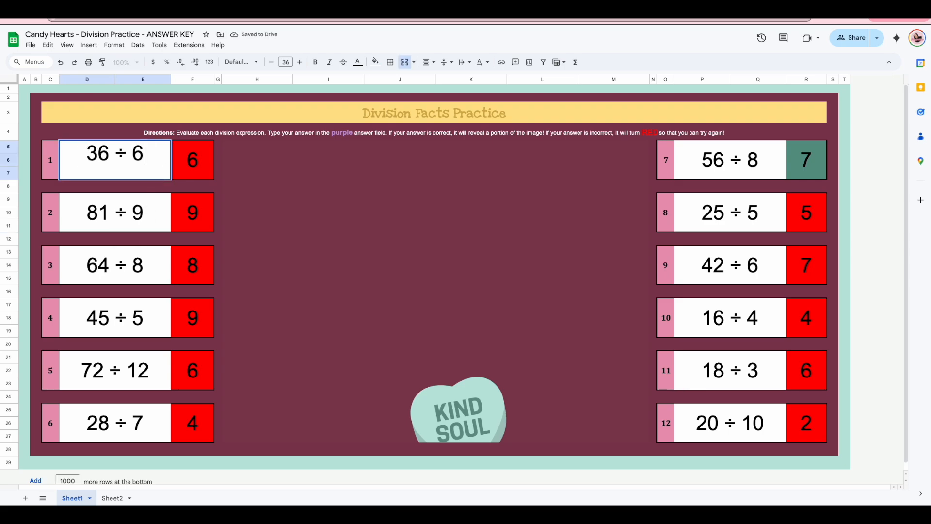
{"action": "left_click", "coordinate": [151, 368]}
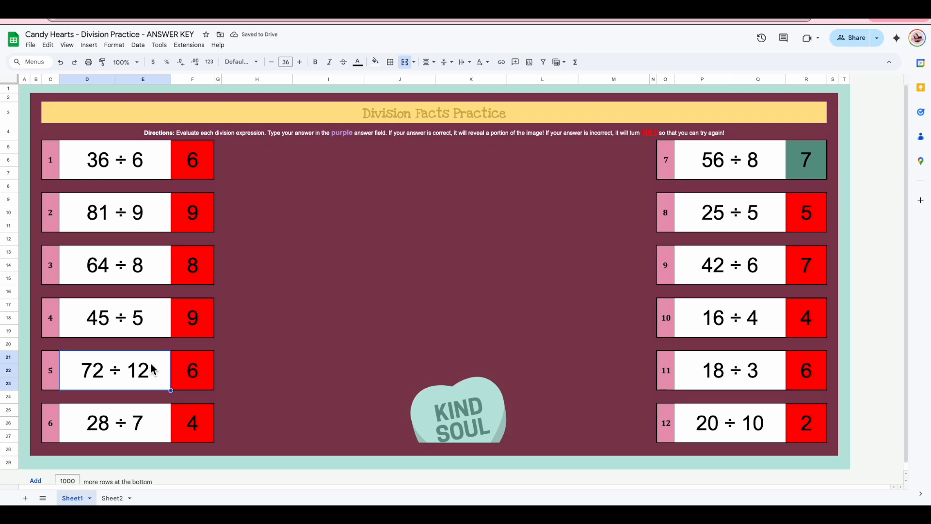
Narrow the expression columns D, E, P and Q evenly so the division problems fit more tightly.
{"action": "left_click_drag", "start_coordinate": [102, 79], "coordinate": [144, 79]}
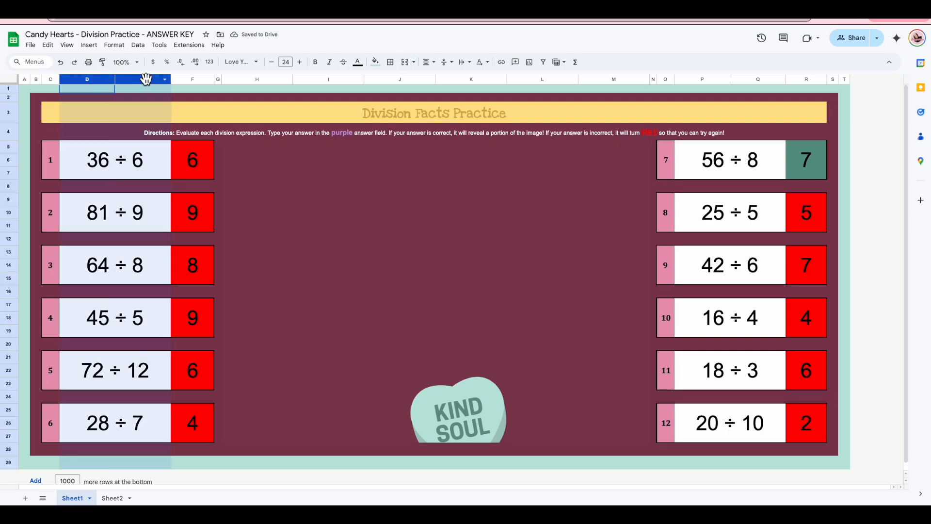
{"action": "left_click", "coordinate": [718, 78], "text": "ctrl"}
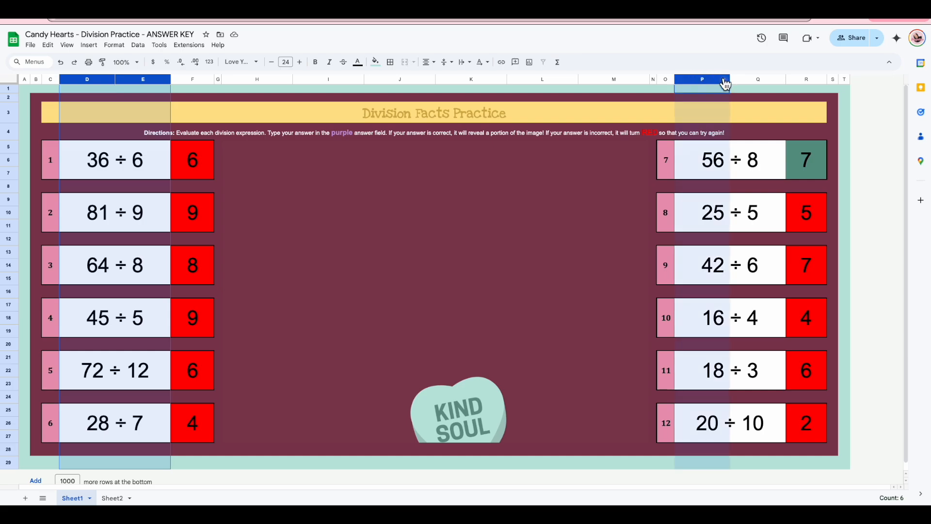
{"action": "left_click_drag", "start_coordinate": [719, 77], "coordinate": [733, 78]}
{"action": "left_click_drag", "start_coordinate": [115, 78], "coordinate": [104, 78]}
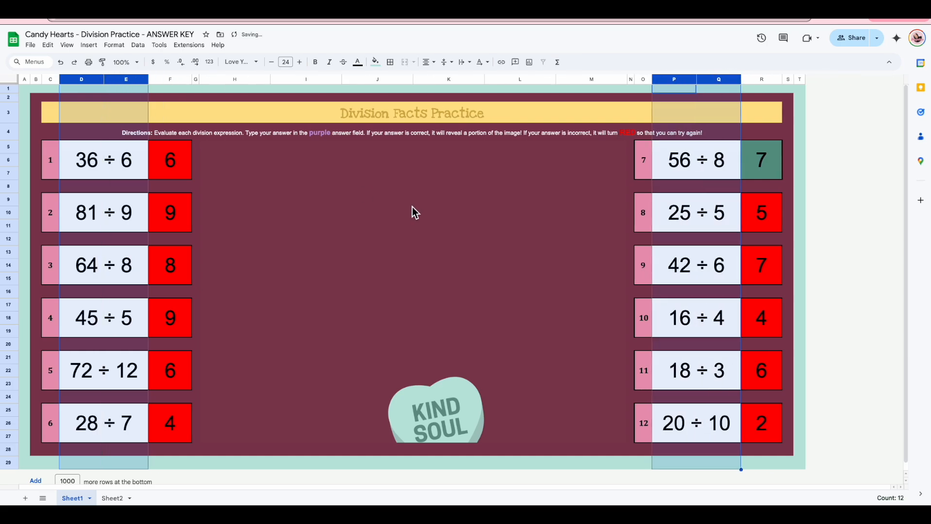
{"action": "left_click", "coordinate": [873, 268]}
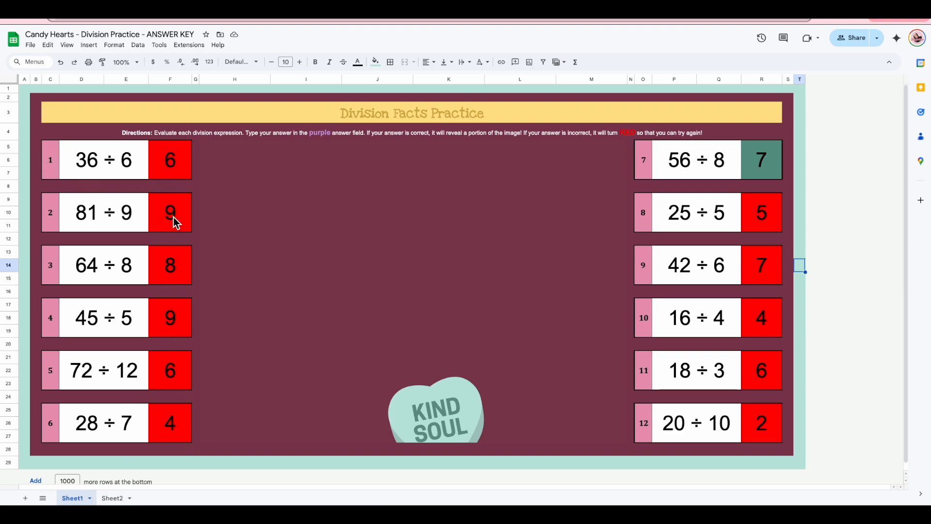
Set the Sheet2 key answers for problems 1 to 4 to 6, 9, 8 and 9, and check Sheet1.
{"action": "left_click", "coordinate": [112, 497]}
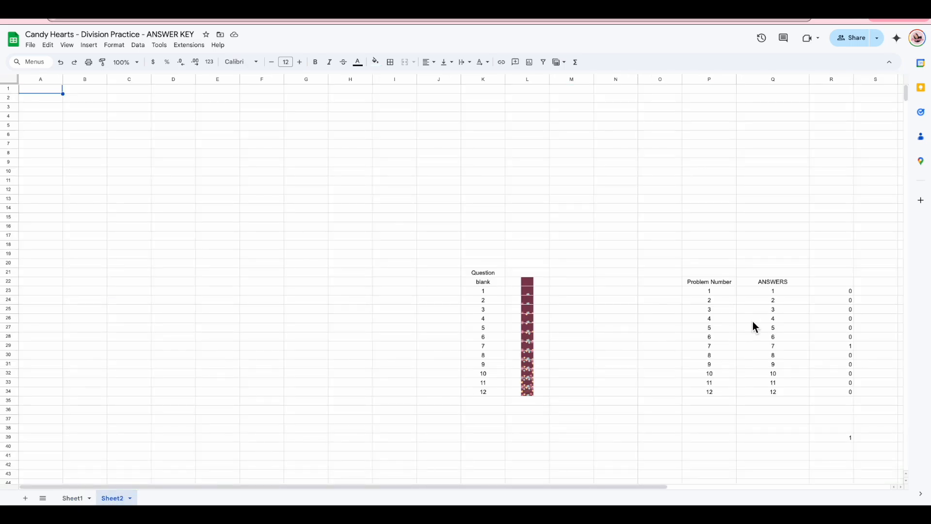
{"action": "left_click", "coordinate": [761, 290]}
{"action": "type", "text": "6"}
{"action": "key", "text": "Return"}
{"action": "type", "text": "9"}
{"action": "key", "text": "Return"}
{"action": "type", "text": "8"}
{"action": "key", "text": "Return"}
{"action": "type", "text": "9"}
{"action": "key", "text": "Return"}
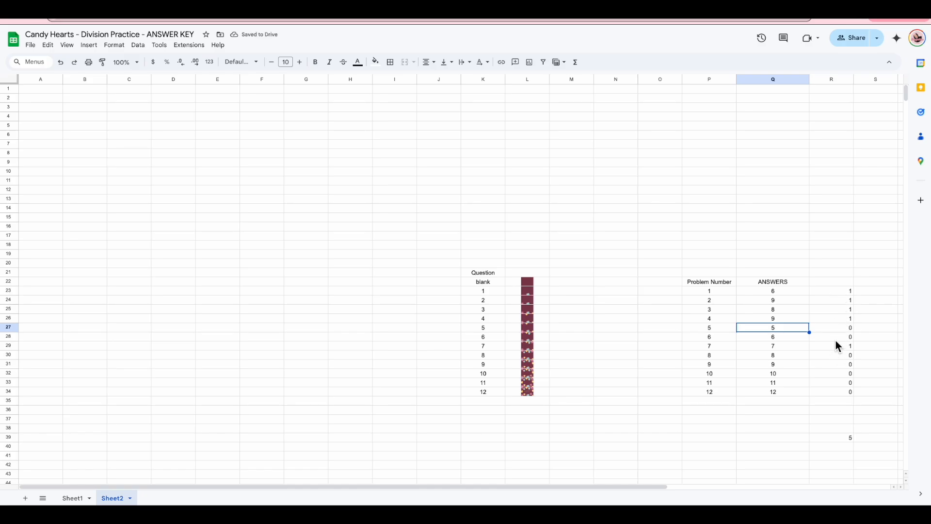
{"action": "left_click", "coordinate": [73, 498]}
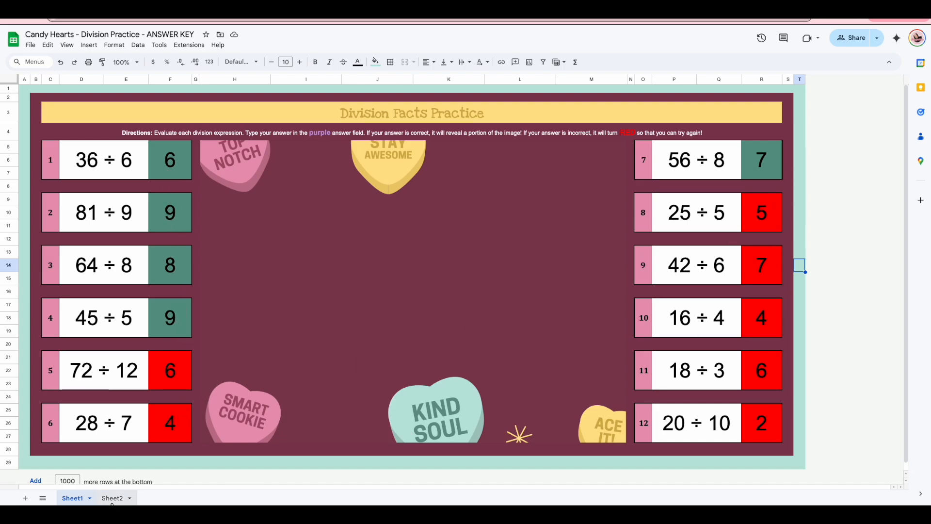
Set the Sheet2 key answers for problems 5, 6 and 8 to 6, 4 and 5, leaving problem 7 as is.
{"action": "left_click", "coordinate": [113, 498]}
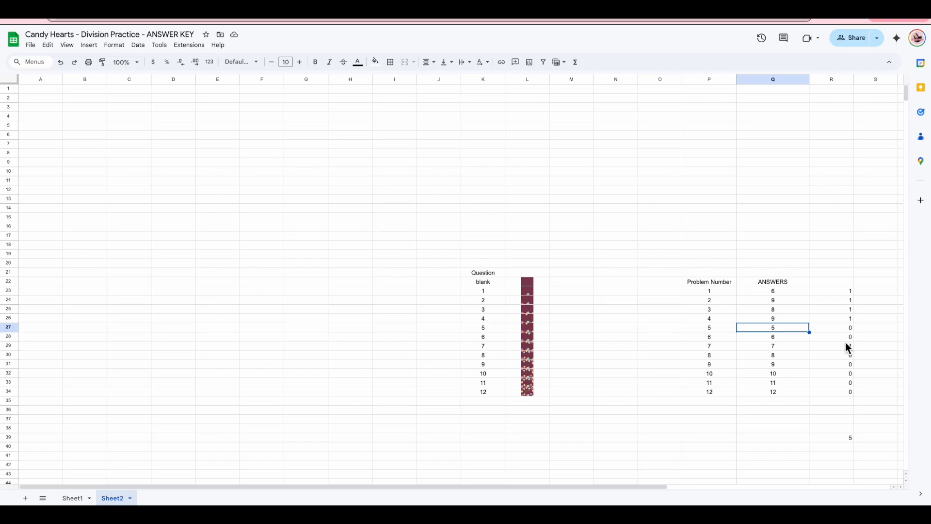
{"action": "type", "text": "6"}
{"action": "key", "text": "Return"}
{"action": "type", "text": "4"}
{"action": "key", "text": "Return"}
{"action": "key", "text": "Return"}
{"action": "type", "text": "5"}
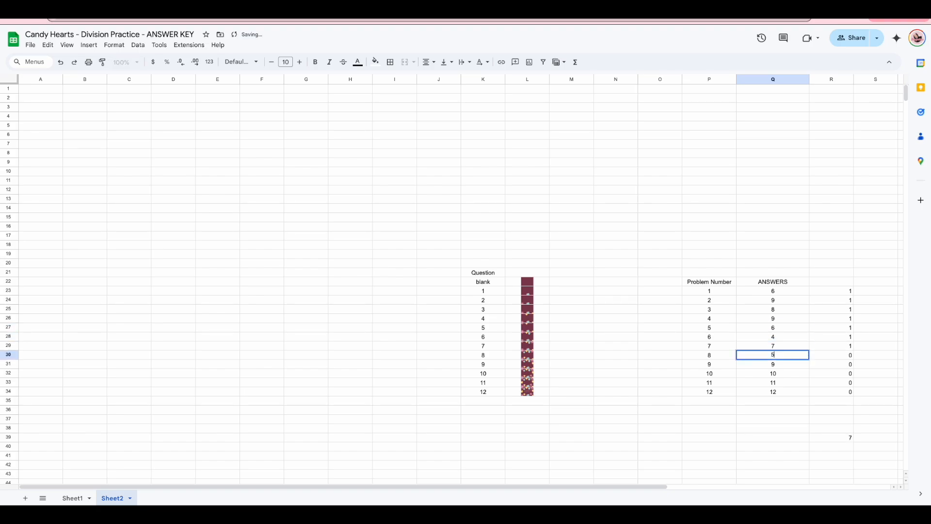
{"action": "key", "text": "Return"}
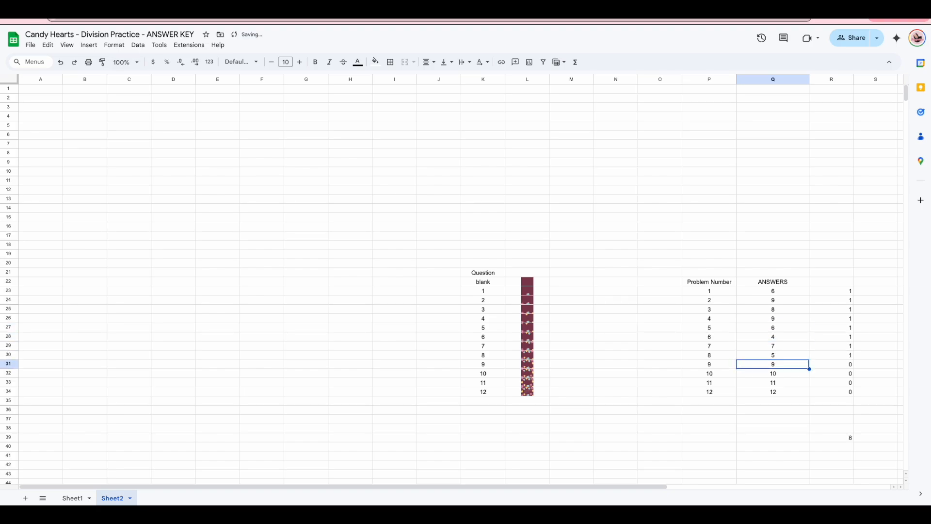
Set the Sheet2 key answers for problems 9 to 12 to 7, 4, 6 and 2, and check Sheet1.
{"action": "type", "text": "7"}
{"action": "key", "text": "Return"}
{"action": "type", "text": "4"}
{"action": "key", "text": "Return"}
{"action": "type", "text": "6"}
{"action": "key", "text": "Return"}
{"action": "type", "text": "2"}
{"action": "key", "text": "Return"}
{"action": "left_click", "coordinate": [75, 498]}
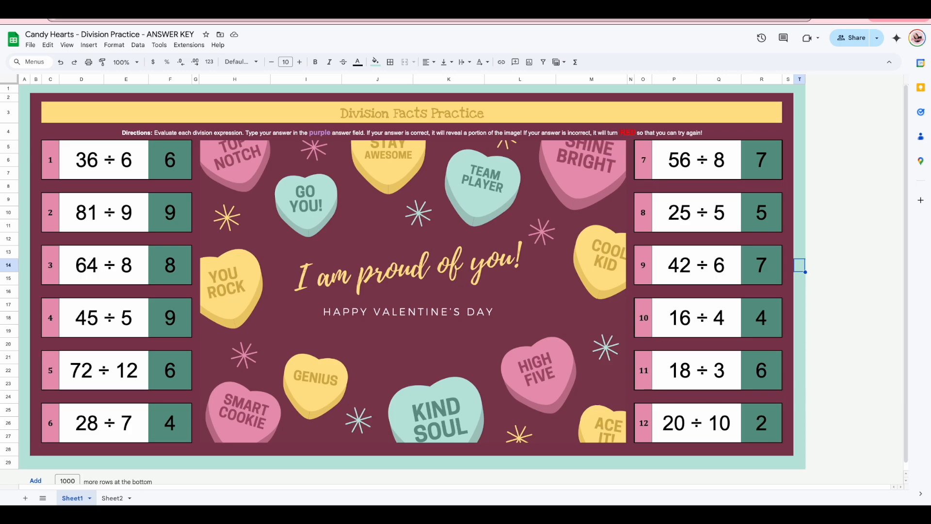
{"action": "left_click", "coordinate": [112, 498]}
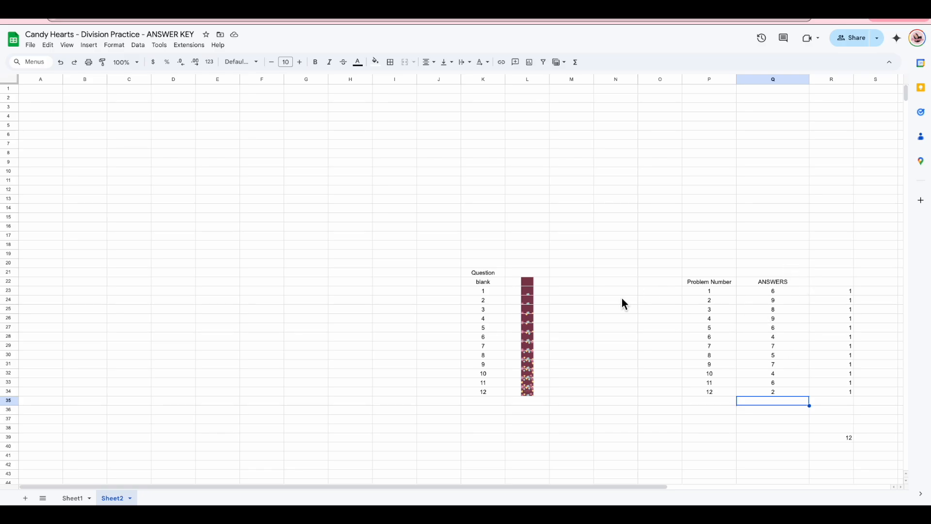
{"action": "left_click", "coordinate": [73, 498]}
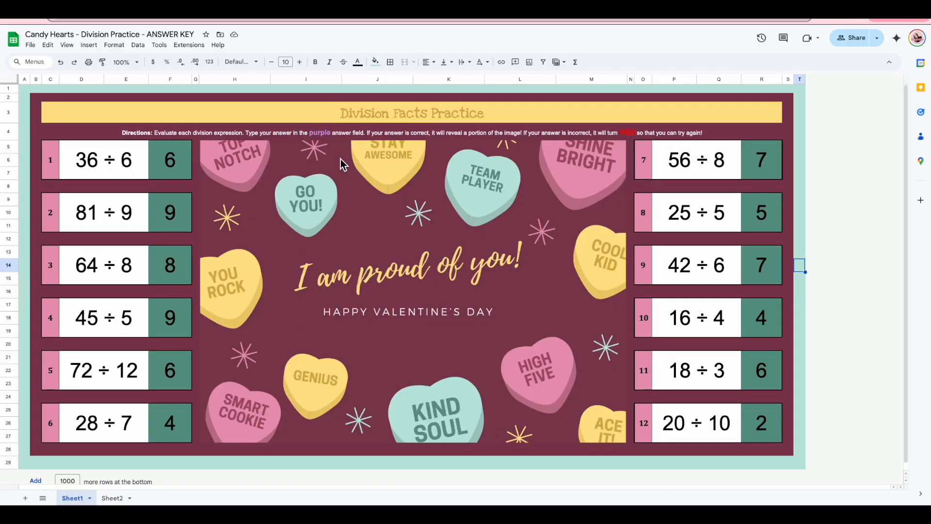
{"action": "left_click", "coordinate": [113, 498]}
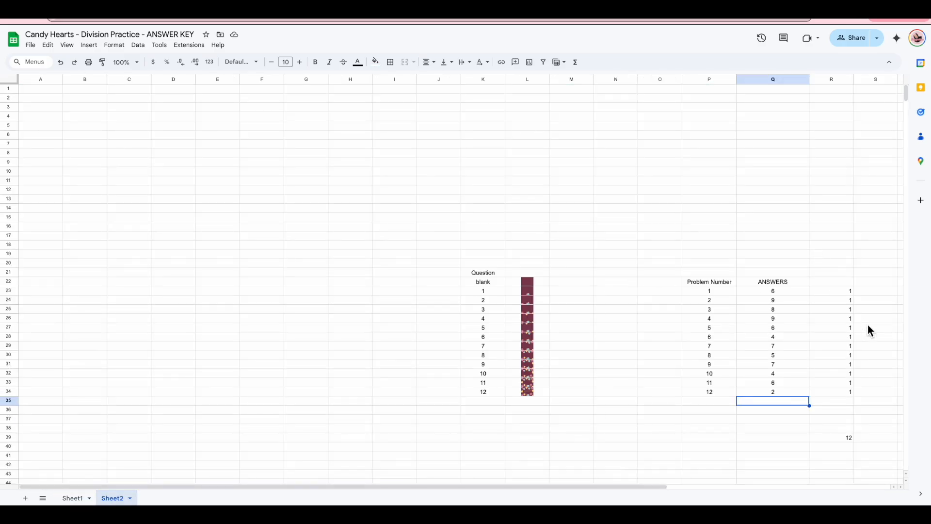
{"action": "left_click", "coordinate": [73, 498]}
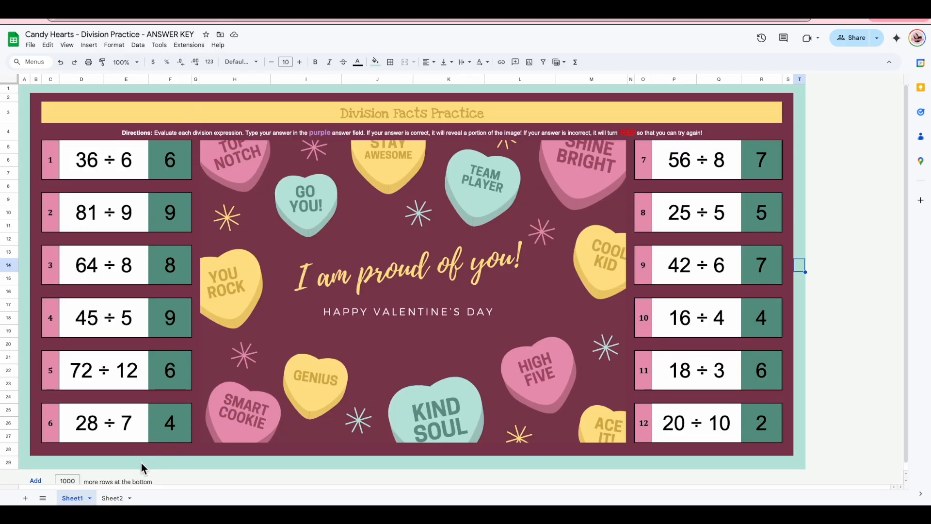
Clear the Question heading and its labels beside the pictures in column K of Sheet2.
{"action": "left_click", "coordinate": [114, 498]}
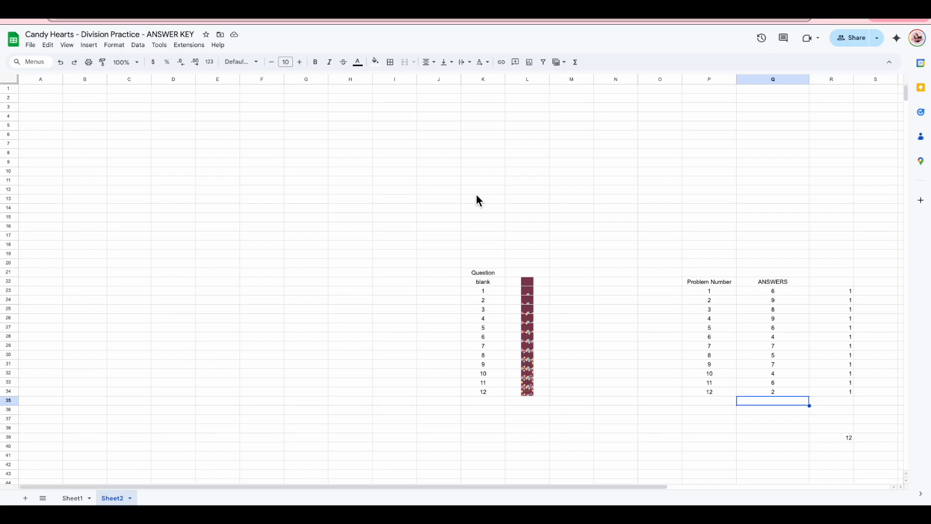
{"action": "left_click_drag", "start_coordinate": [486, 245], "coordinate": [473, 432]}
{"action": "key", "text": "Delete"}
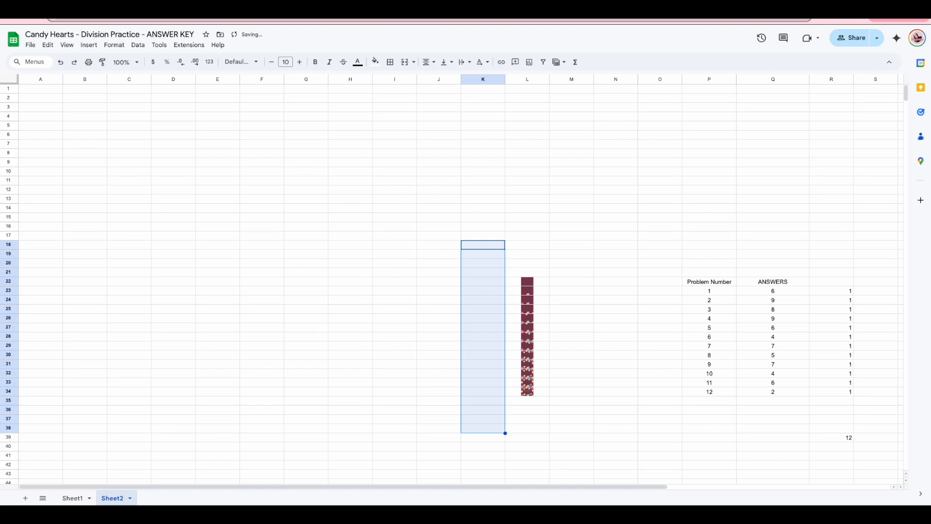
{"action": "left_click", "coordinate": [619, 376]}
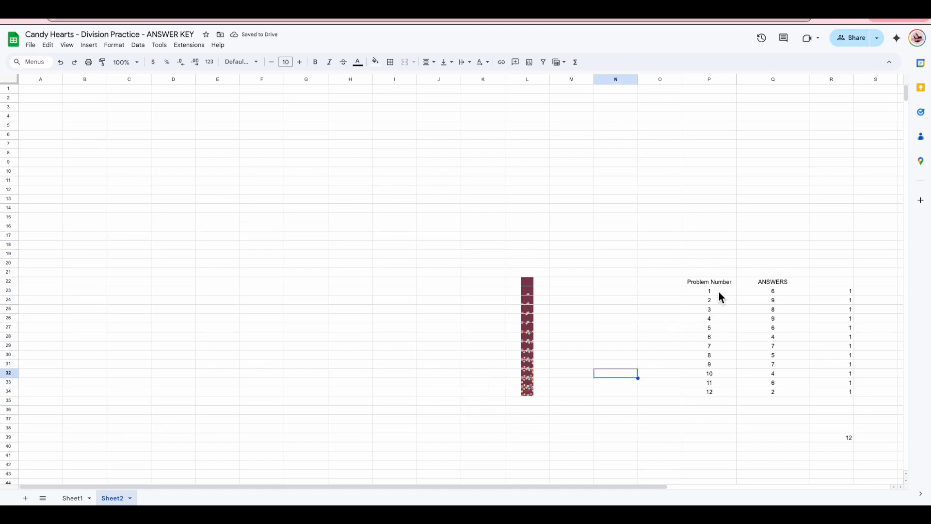
Clear the Problem Number column and the ANSWERS heading on Sheet2, keeping the answer values.
{"action": "left_click_drag", "start_coordinate": [715, 264], "coordinate": [718, 418]}
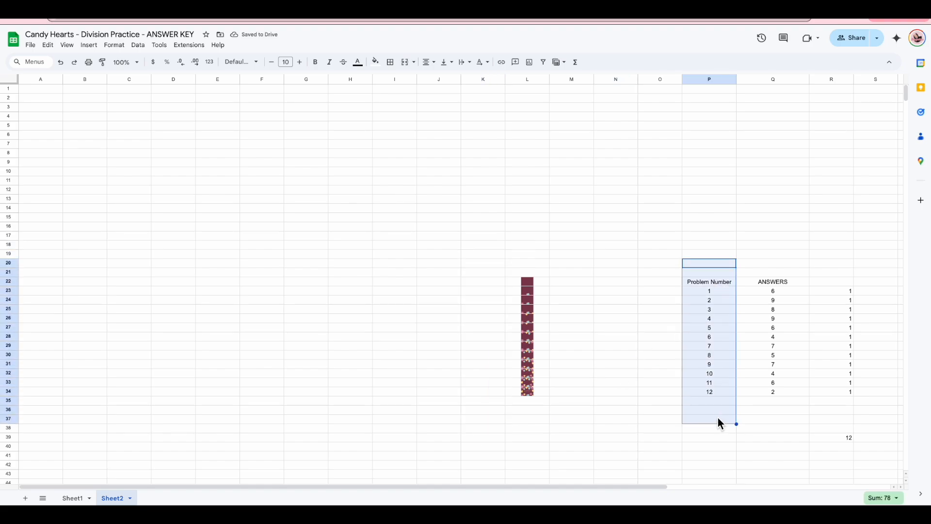
{"action": "key", "text": "Delete"}
{"action": "left_click", "coordinate": [761, 285]}
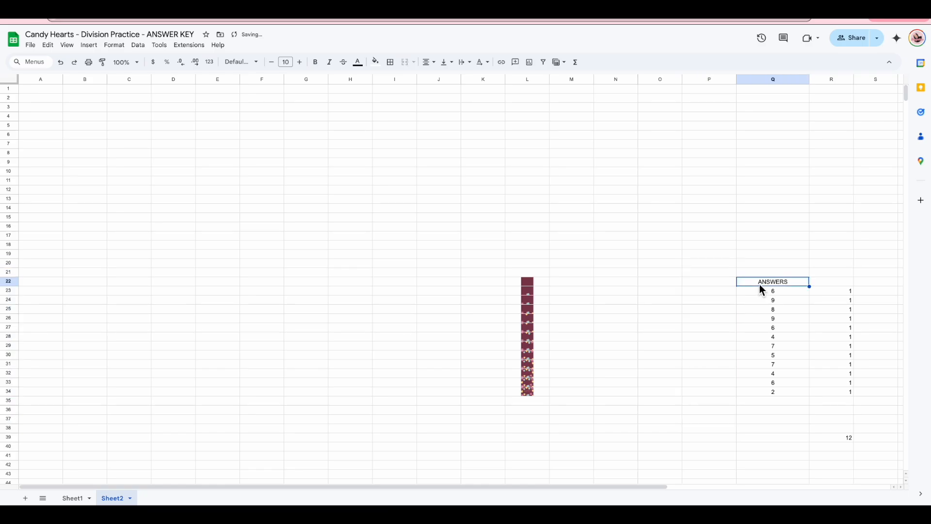
{"action": "left_click", "coordinate": [722, 355]}
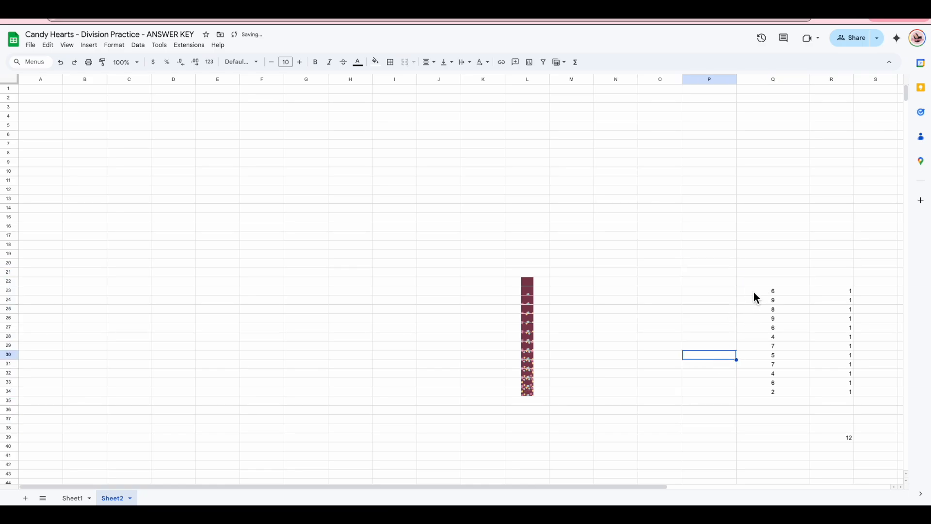
Examine the answer values in column Q and the check values in column R of Sheet2 against Sheet1.
{"action": "left_click_drag", "start_coordinate": [753, 293], "coordinate": [755, 383]}
{"action": "left_click", "coordinate": [72, 498]}
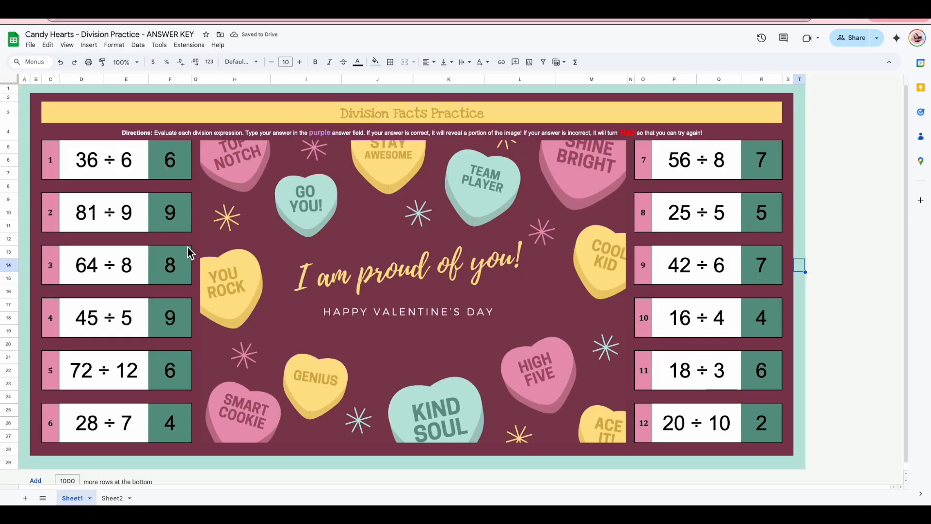
{"action": "left_click", "coordinate": [122, 498]}
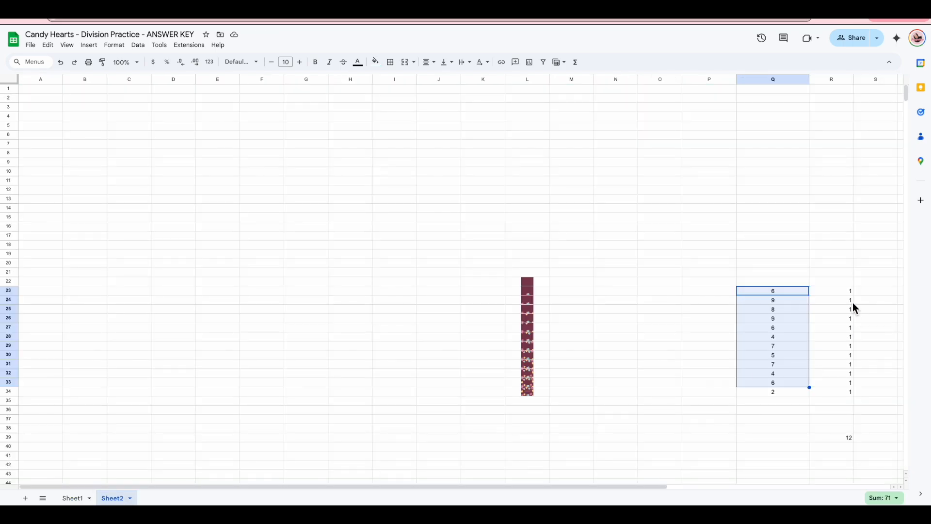
{"action": "left_click_drag", "start_coordinate": [848, 290], "coordinate": [845, 395]}
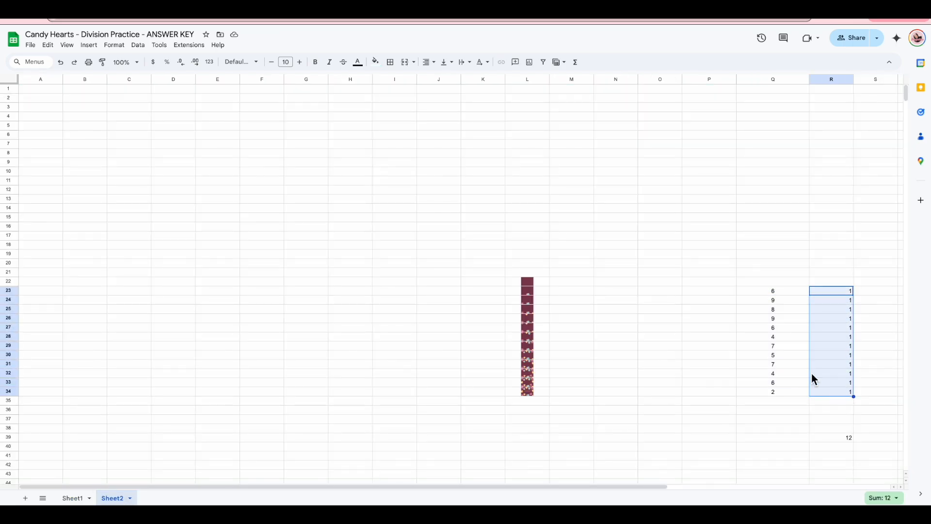
{"action": "left_click", "coordinate": [742, 440]}
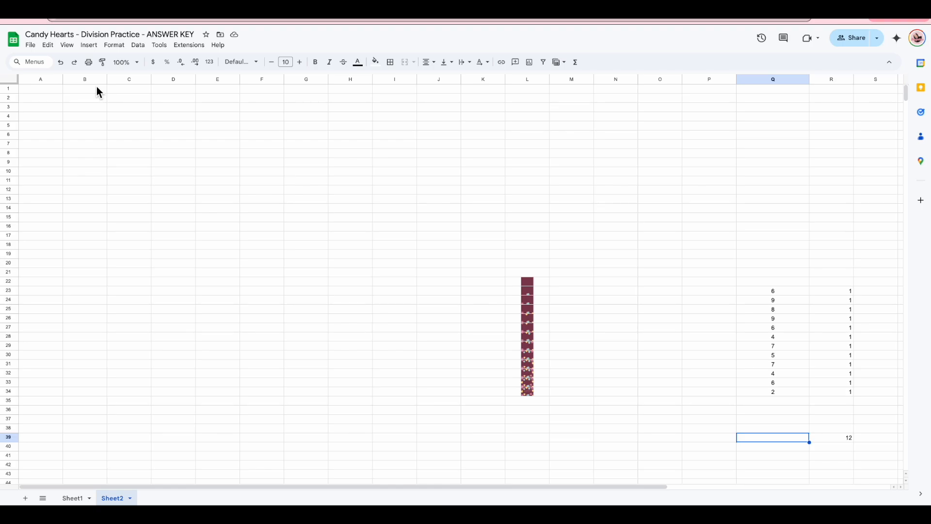
{"action": "left_click_drag", "start_coordinate": [785, 282], "coordinate": [796, 392]}
{"action": "left_click_drag", "start_coordinate": [848, 291], "coordinate": [844, 391]}
{"action": "left_click", "coordinate": [167, 458]}
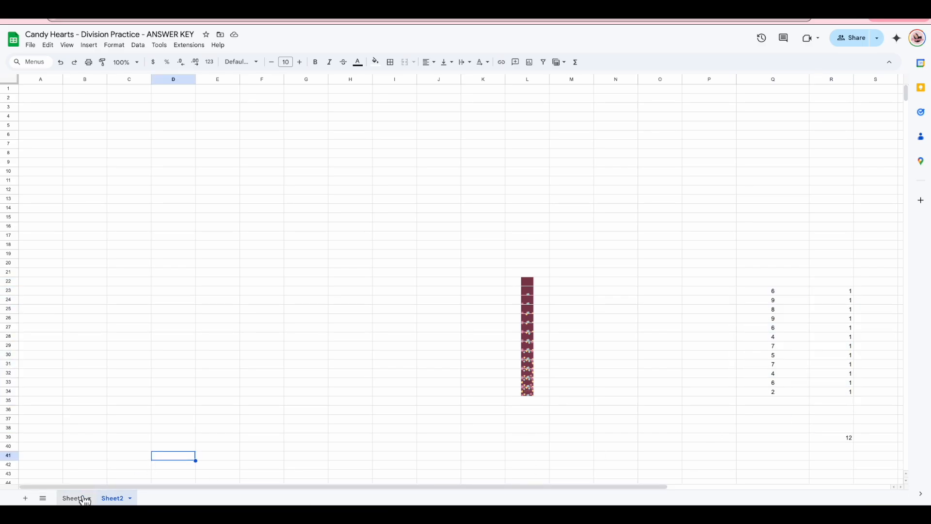
{"action": "left_click", "coordinate": [86, 499]}
{"action": "left_click", "coordinate": [112, 498]}
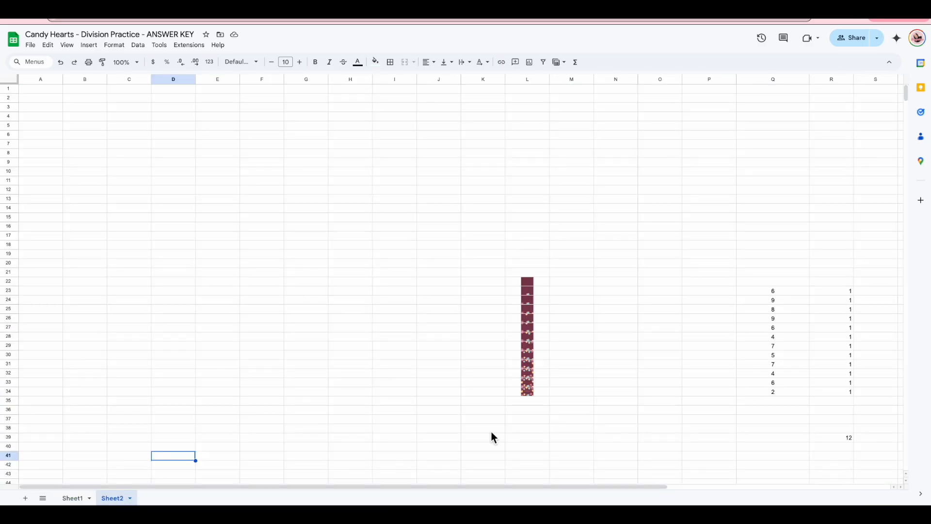
Try clearing the check values and total in R22:R40 of Sheet2, and undo the deletion after viewing Sheet1.
{"action": "left_click_drag", "start_coordinate": [832, 282], "coordinate": [834, 443]}
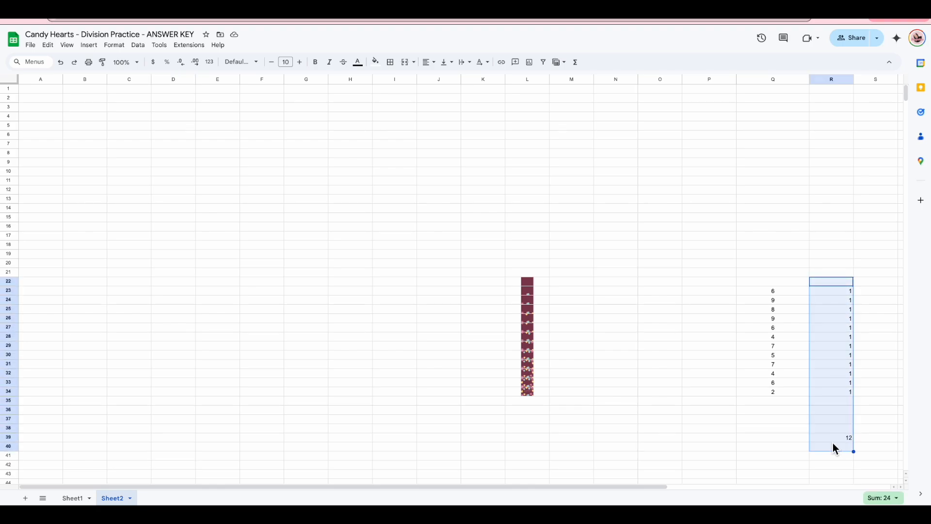
{"action": "left_click", "coordinate": [73, 497]}
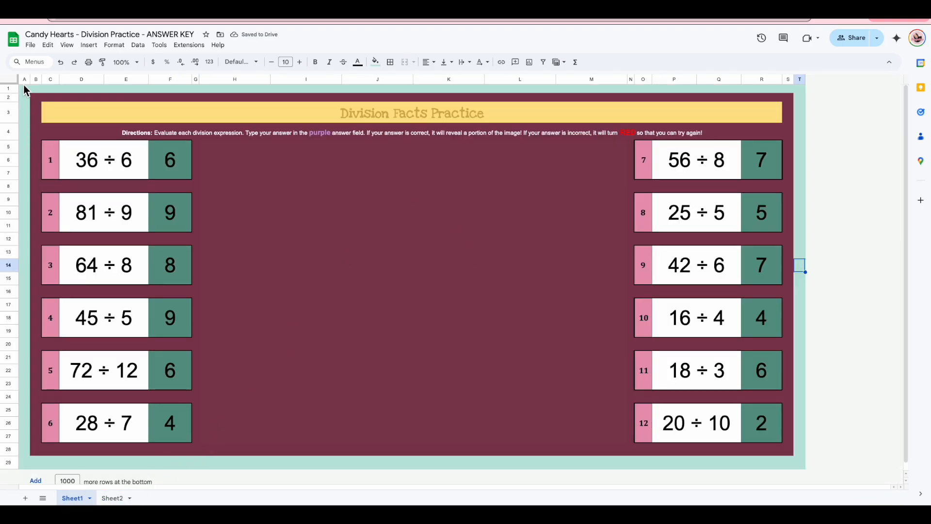
{"action": "left_click", "coordinate": [64, 66]}
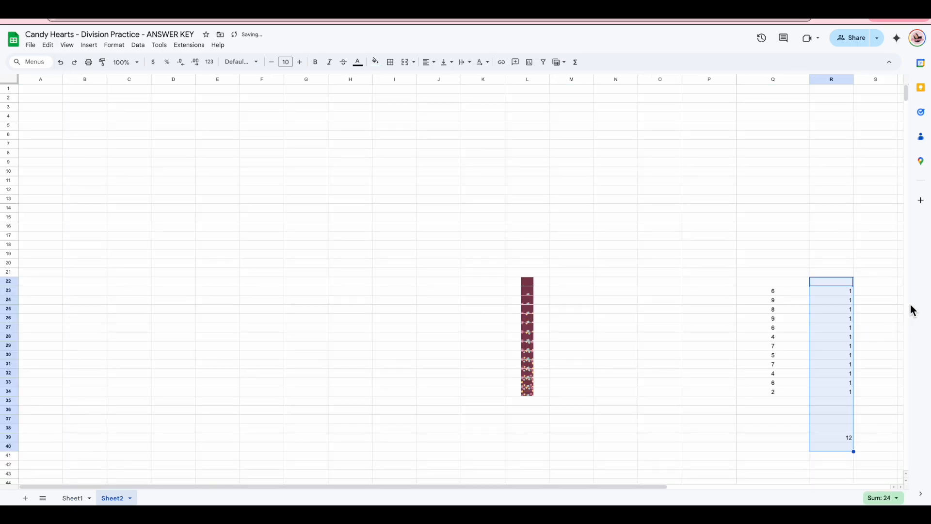
{"action": "left_click", "coordinate": [714, 419]}
{"action": "left_click", "coordinate": [78, 500]}
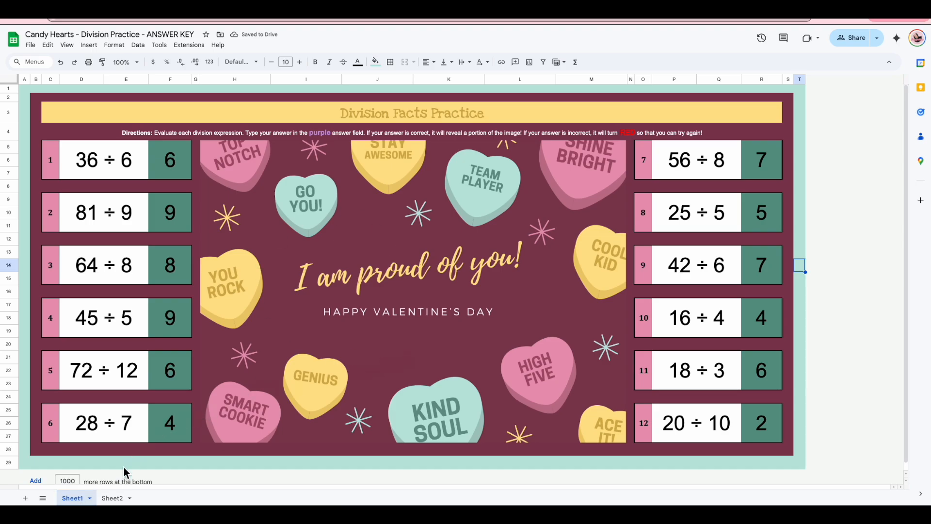
{"action": "left_click", "coordinate": [113, 497]}
{"action": "left_click", "coordinate": [685, 366]}
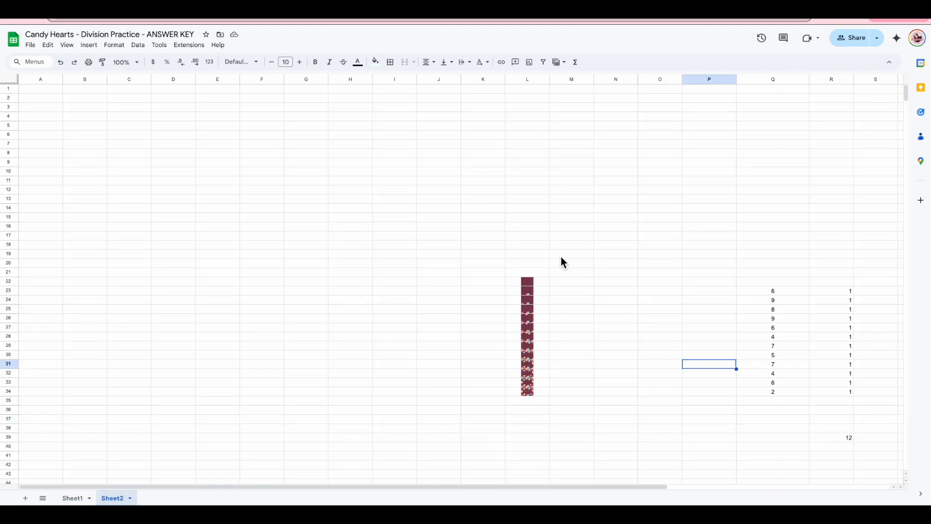
Hide column L containing the progression pictures on Sheet2.
{"action": "left_click", "coordinate": [529, 78]}
{"action": "right_click", "coordinate": [518, 78]}
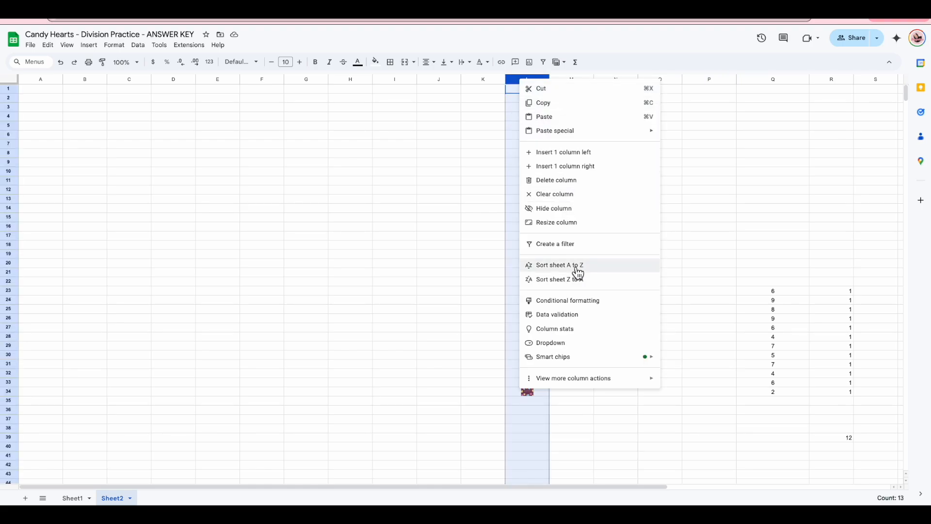
{"action": "left_click", "coordinate": [557, 209]}
{"action": "left_click", "coordinate": [665, 394]}
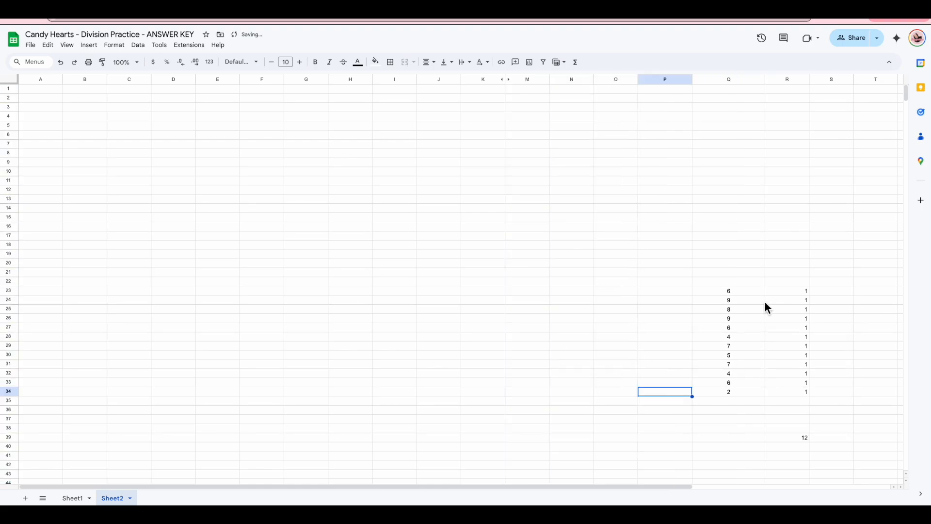
Set the font size of the answer and check values in Q23:R39 on Sheet2 to 1.
{"action": "left_click_drag", "start_coordinate": [749, 289], "coordinate": [807, 439]}
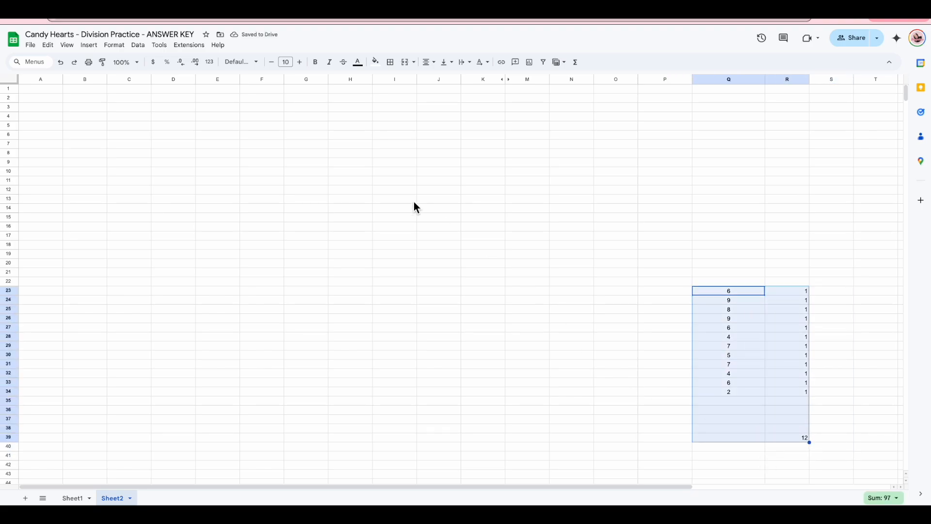
{"action": "left_click", "coordinate": [291, 61]}
{"action": "type", "text": "1"}
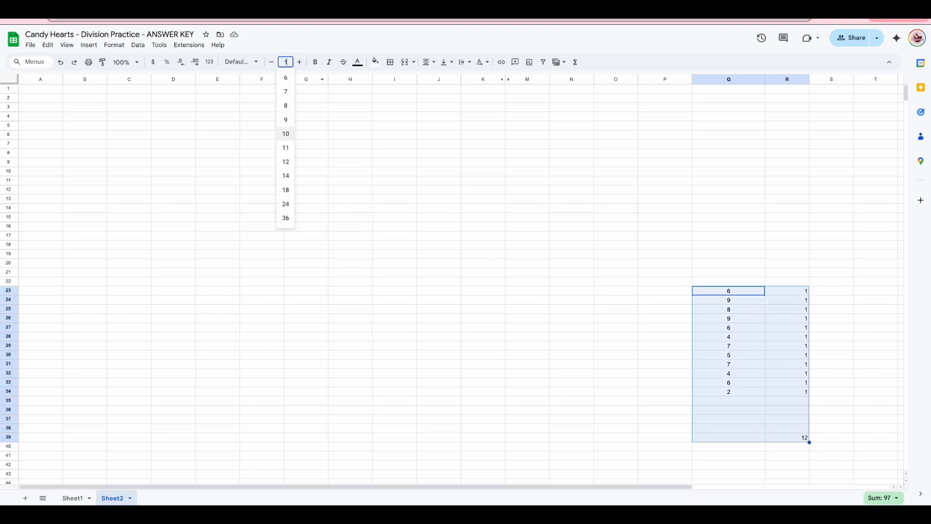
{"action": "key", "text": "Return"}
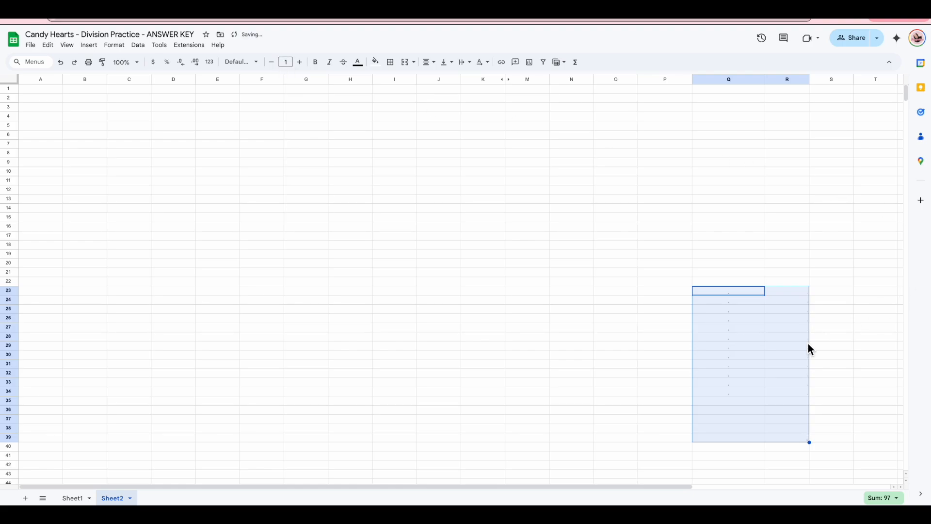
Add a conditional format rule for non-empty cells in Q23:R39 with white text and no coloured fill.
{"action": "right_click", "coordinate": [730, 294]}
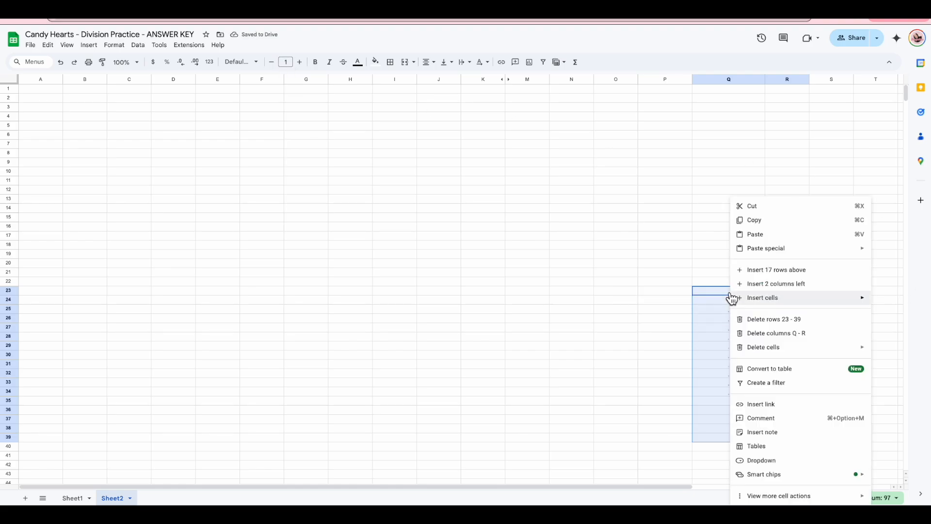
{"action": "mouse_move", "coordinate": [788, 504]}
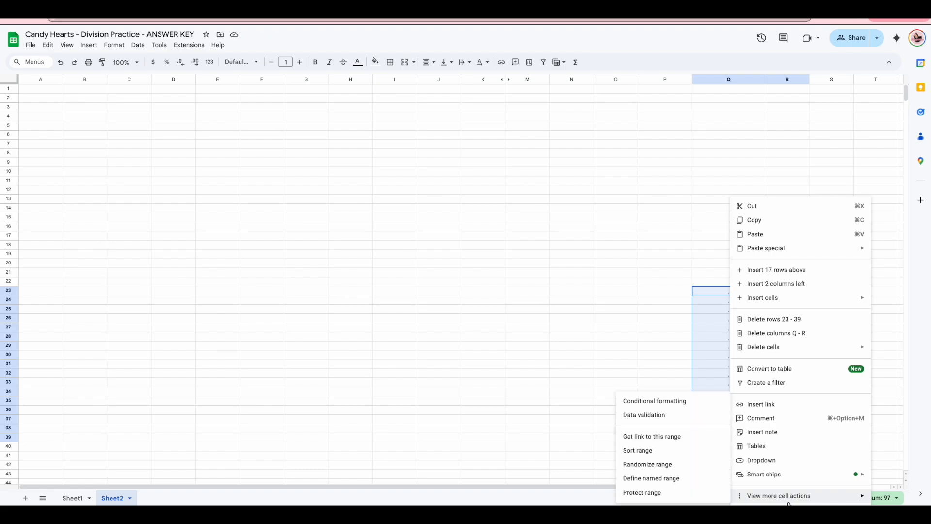
{"action": "left_click", "coordinate": [657, 400]}
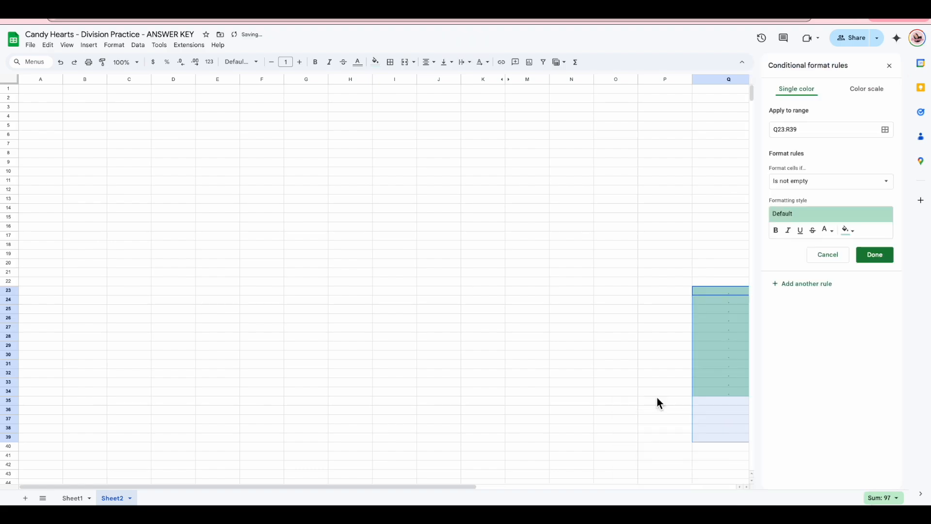
{"action": "left_click", "coordinate": [847, 230]}
{"action": "left_click", "coordinate": [848, 261]}
{"action": "left_click", "coordinate": [827, 230]}
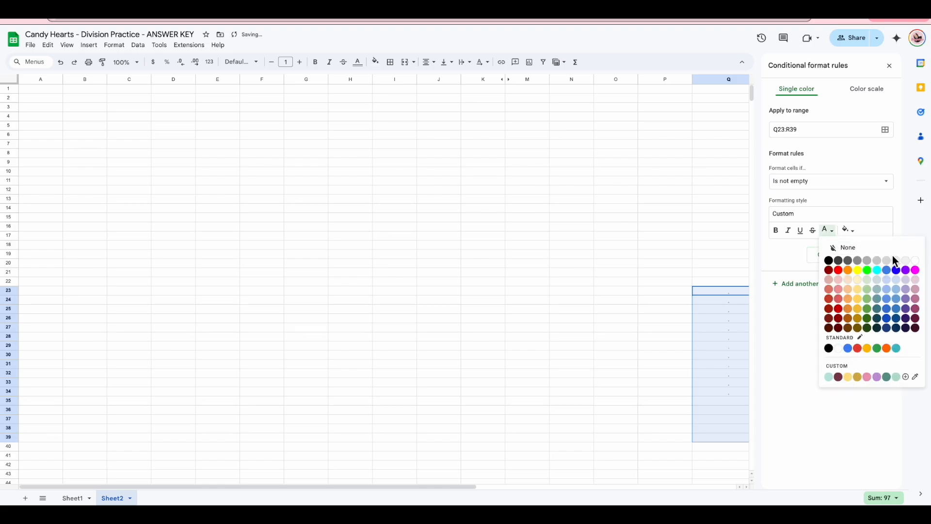
{"action": "left_click", "coordinate": [914, 262]}
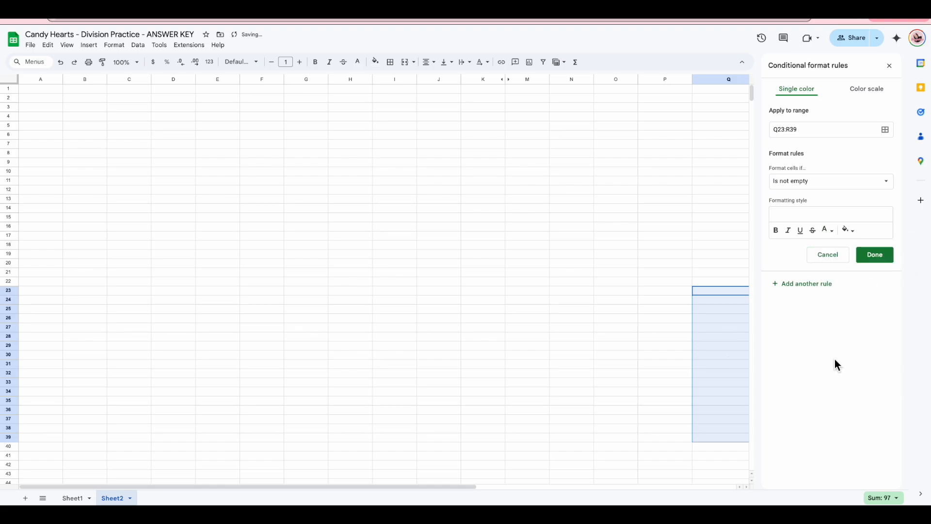
{"action": "left_click", "coordinate": [883, 258]}
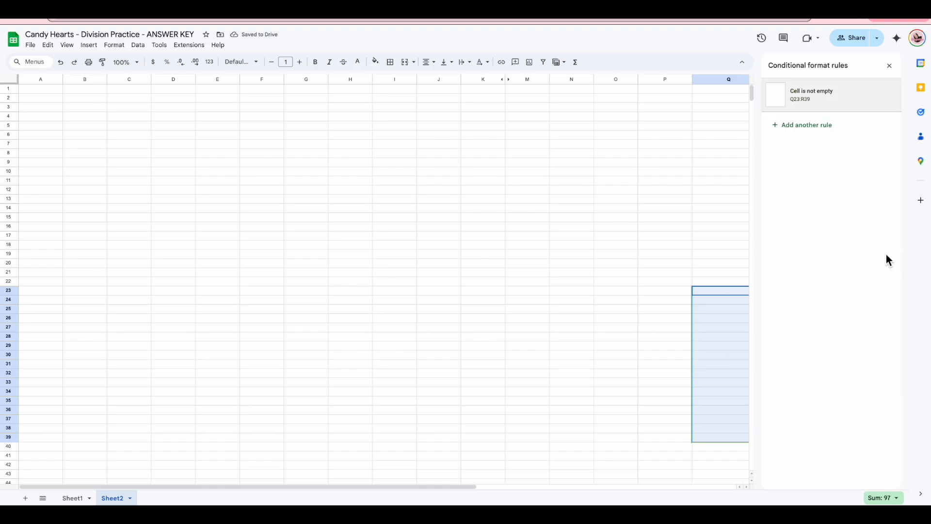
{"action": "left_click", "coordinate": [889, 66]}
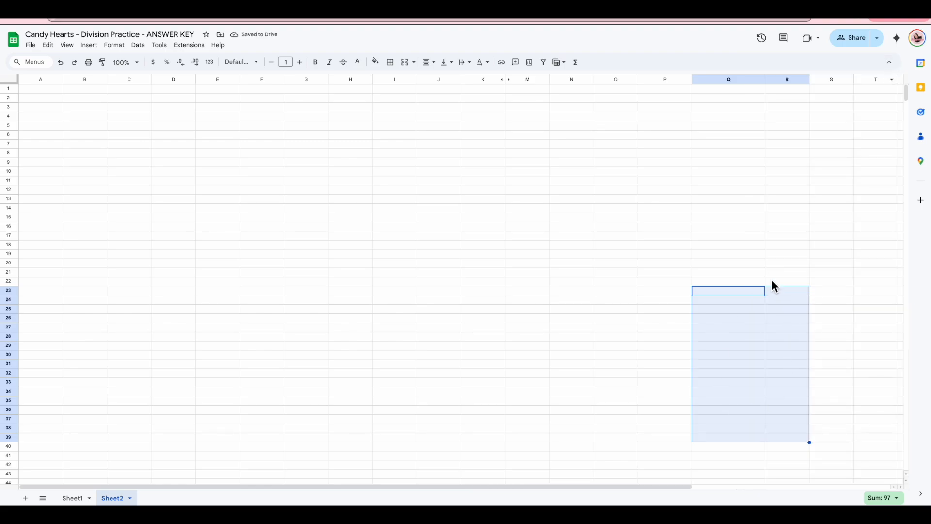
{"action": "left_click", "coordinate": [885, 385]}
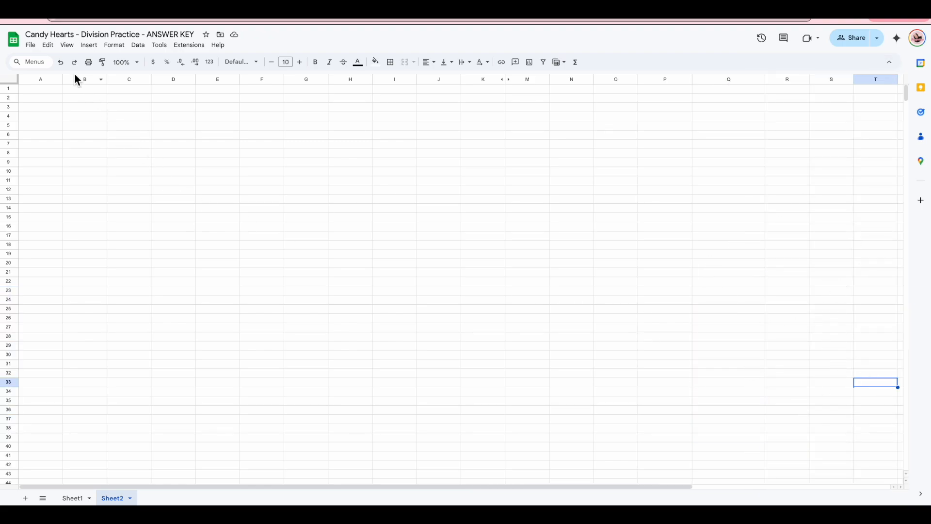
Hide columns B through Z on Sheet2 and shrink column A to its minimum width.
{"action": "left_click_drag", "start_coordinate": [76, 79], "coordinate": [918, 104]}
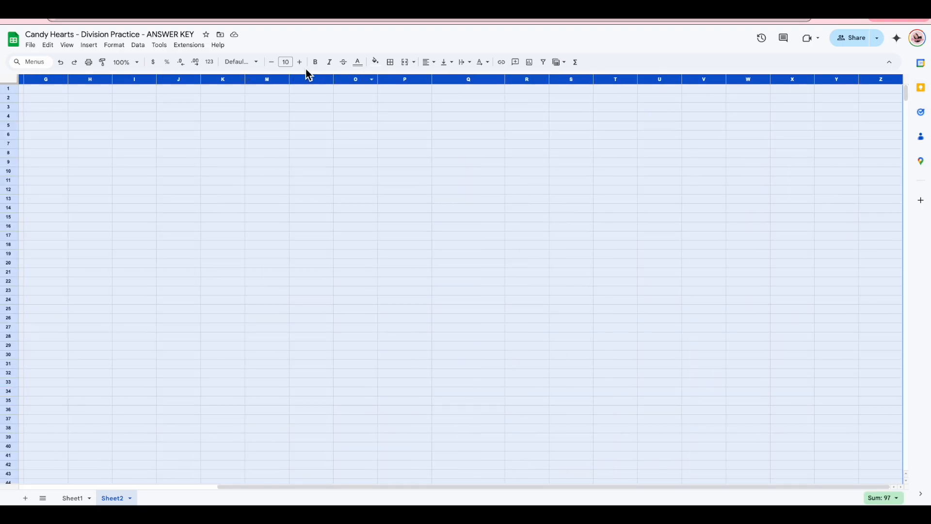
{"action": "right_click", "coordinate": [276, 79]}
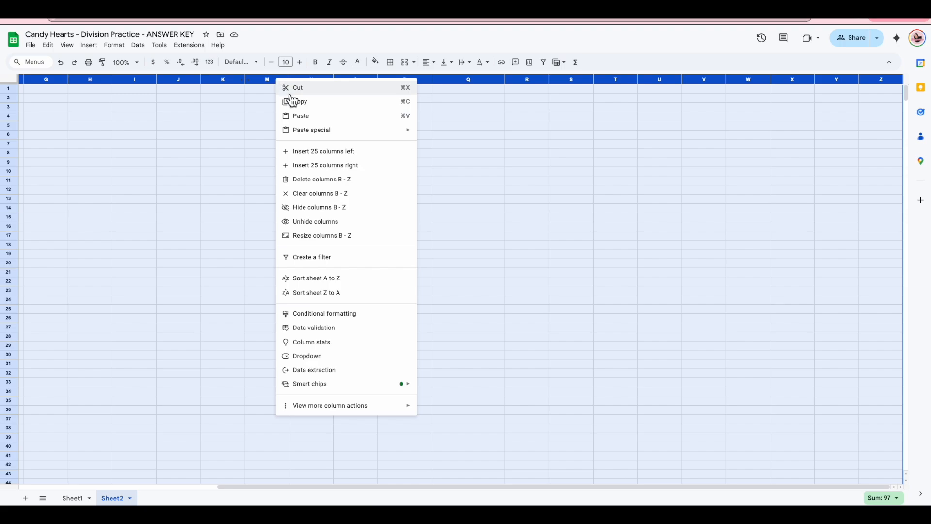
{"action": "left_click", "coordinate": [320, 207]}
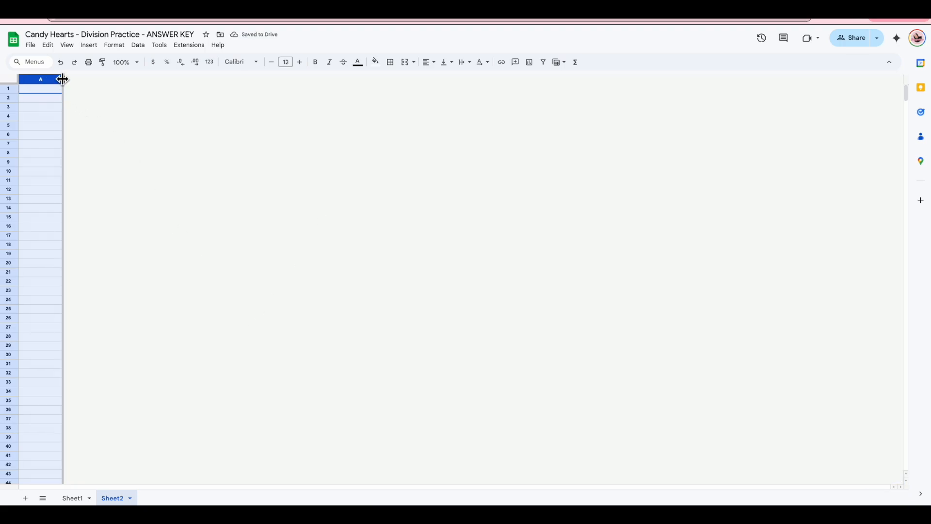
{"action": "left_click_drag", "start_coordinate": [62, 79], "coordinate": [19, 79]}
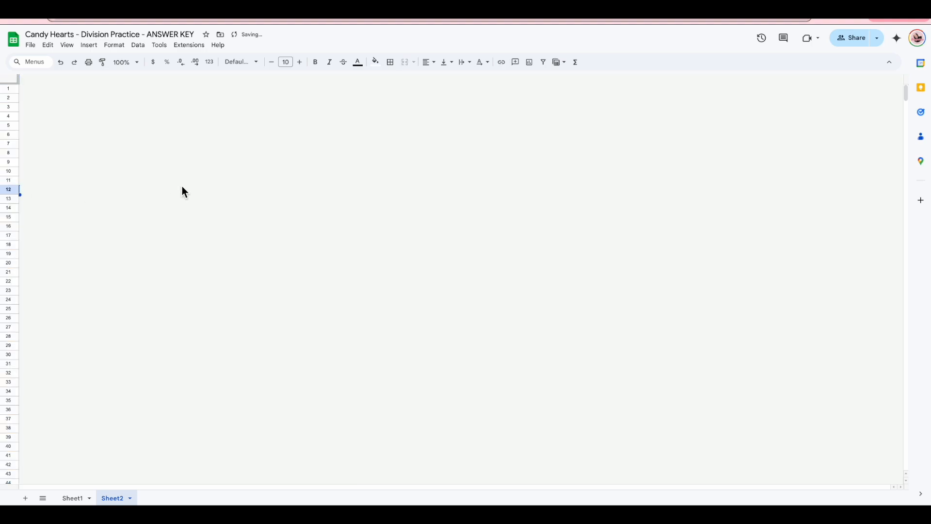
Shrink all rows of Sheet2 to their minimum height.
{"action": "left_click", "coordinate": [8, 80]}
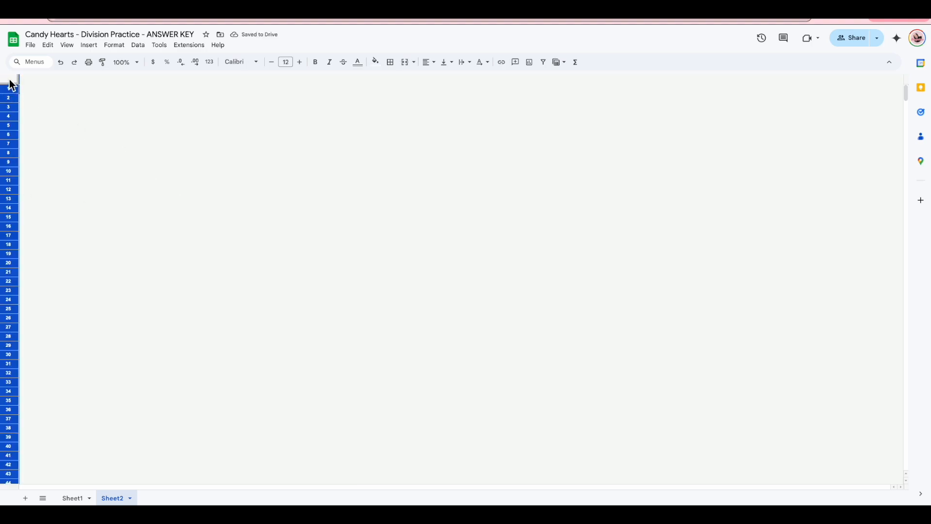
{"action": "left_click_drag", "start_coordinate": [7, 94], "coordinate": [14, 30]}
{"action": "left_click", "coordinate": [84, 115]}
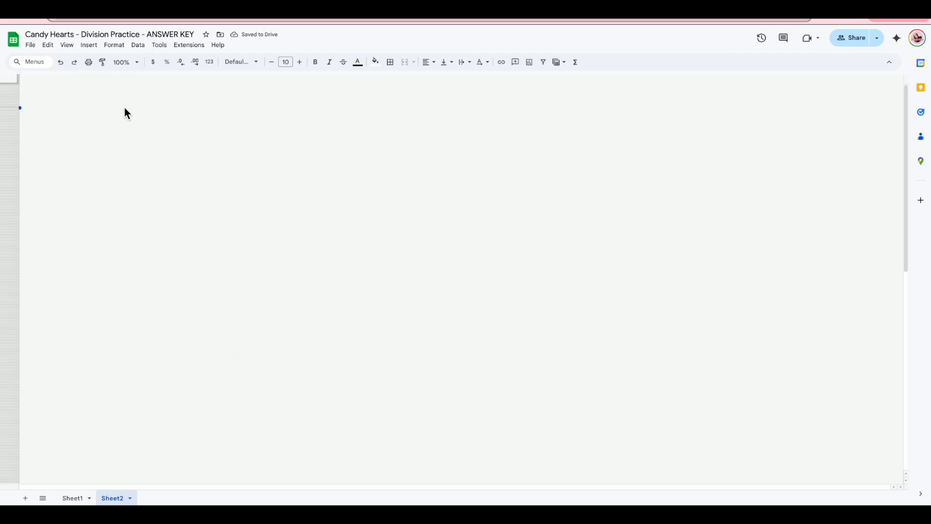
{"action": "left_click", "coordinate": [142, 247]}
Hide Sheet2 from the spreadsheet.
{"action": "left_click", "coordinate": [114, 499]}
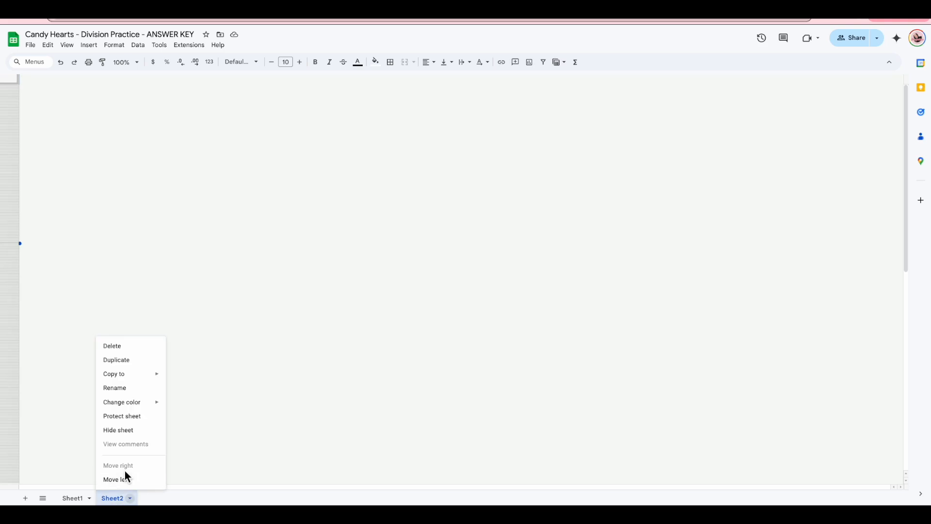
{"action": "left_click", "coordinate": [284, 424]}
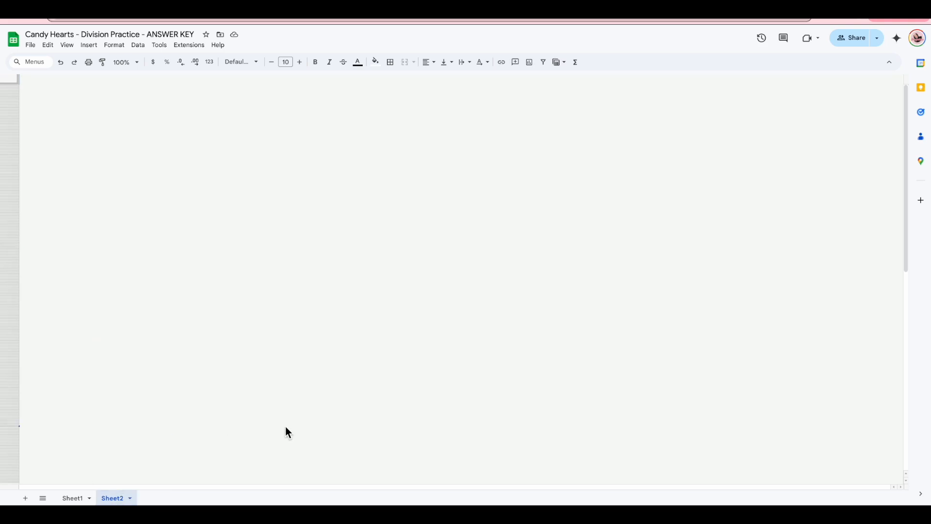
{"action": "left_click", "coordinate": [114, 500]}
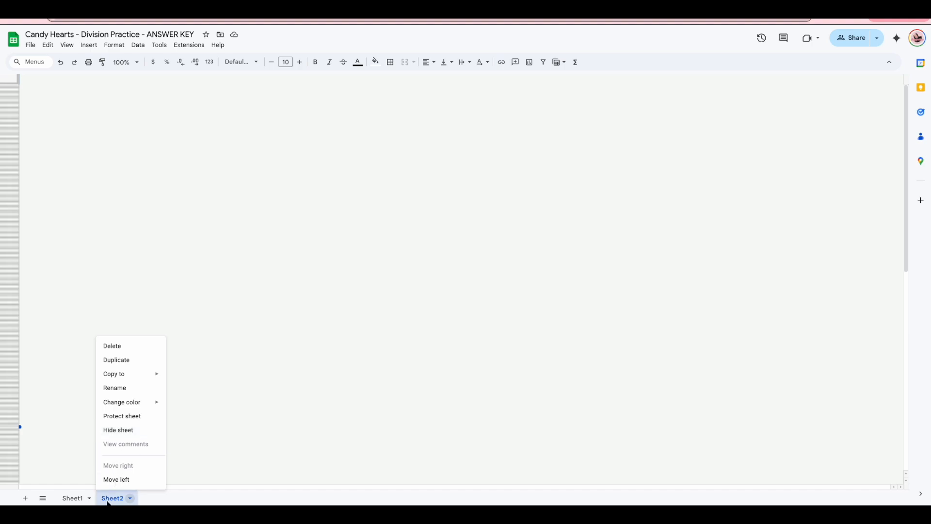
{"action": "left_click", "coordinate": [252, 451]}
{"action": "left_click", "coordinate": [116, 496]}
{"action": "left_click", "coordinate": [118, 430]}
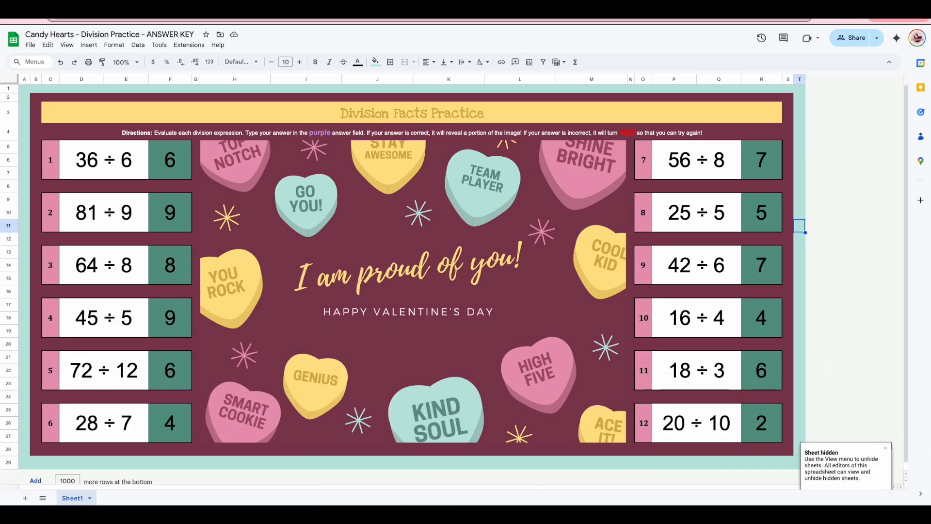
Make a copy of the spreadsheet named "Valentine's Day Division Practice - Student Sheet" in the same folder.
{"action": "left_click", "coordinate": [32, 45]}
{"action": "left_click", "coordinate": [58, 100]}
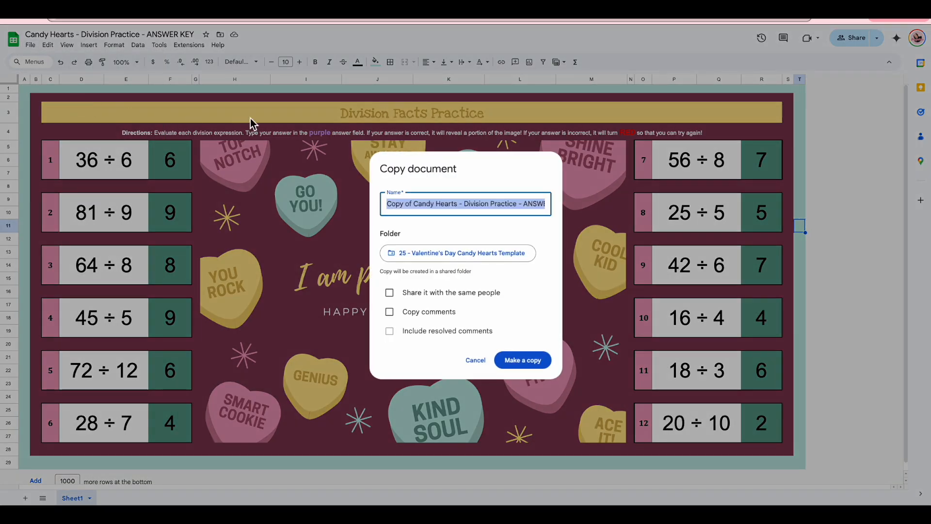
{"action": "left_click", "coordinate": [412, 203]}
{"action": "left_click_drag", "start_coordinate": [412, 203], "coordinate": [362, 206]}
{"action": "key", "text": "BackSpace"}
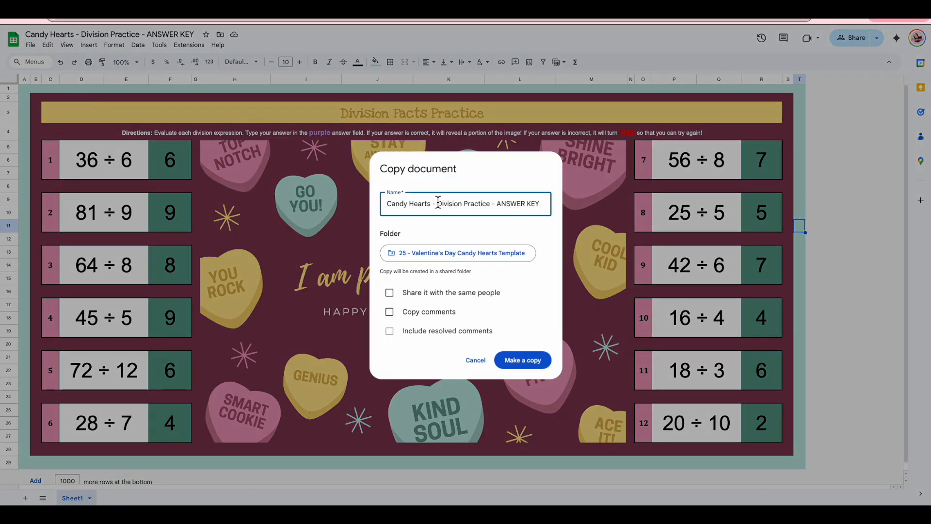
{"action": "left_click_drag", "start_coordinate": [438, 203], "coordinate": [356, 208]}
{"action": "type", "text": "Valentine"}
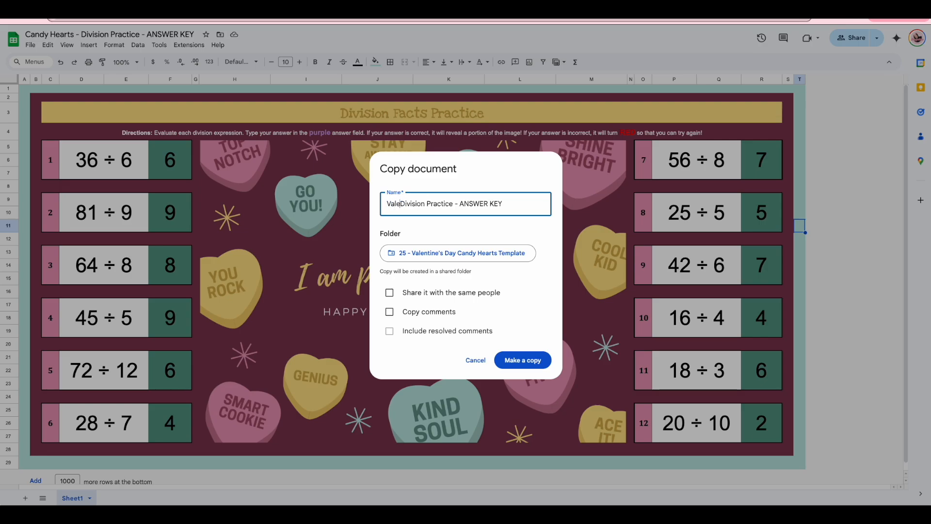
{"action": "type", "text": "'s Day"}
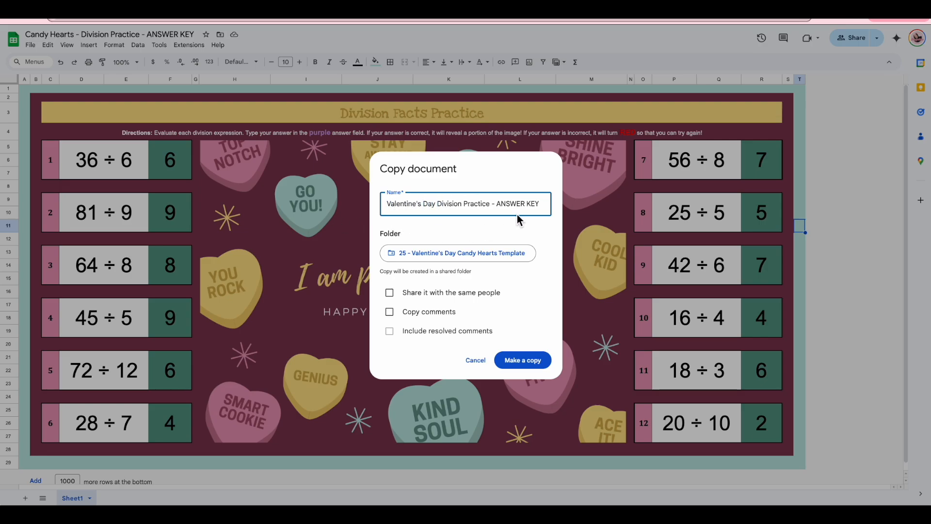
{"action": "left_click_drag", "start_coordinate": [495, 203], "coordinate": [579, 204]}
{"action": "type", "text": "Student Sheet"}
{"action": "left_click", "coordinate": [519, 359]}
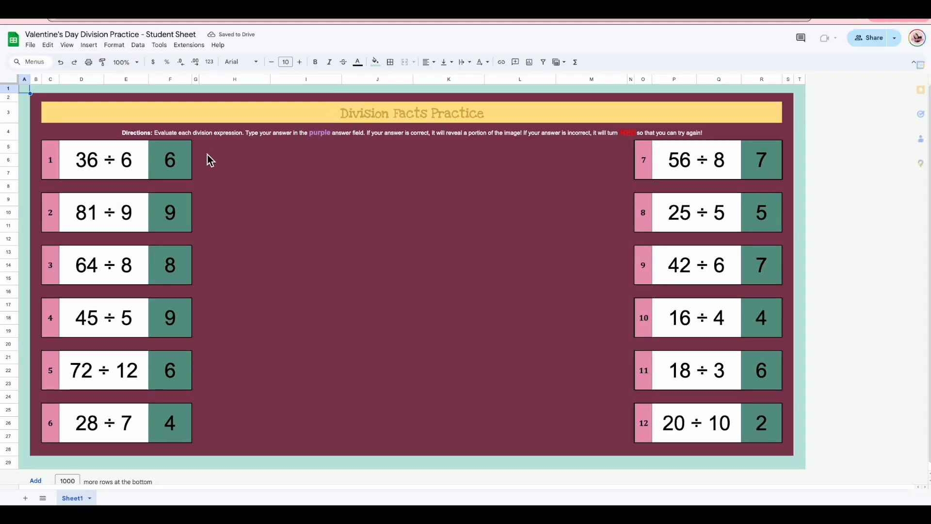
Clear the answers to all twelve division problems in columns F and R of the student sheet.
{"action": "left_click", "coordinate": [186, 160]}
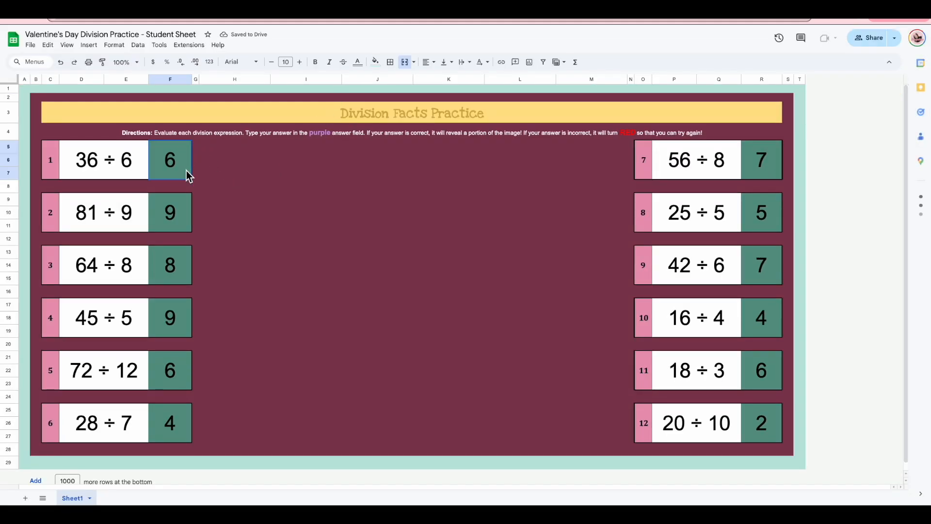
{"action": "left_click", "coordinate": [172, 414], "text": "shift"}
{"action": "key", "text": "Delete"}
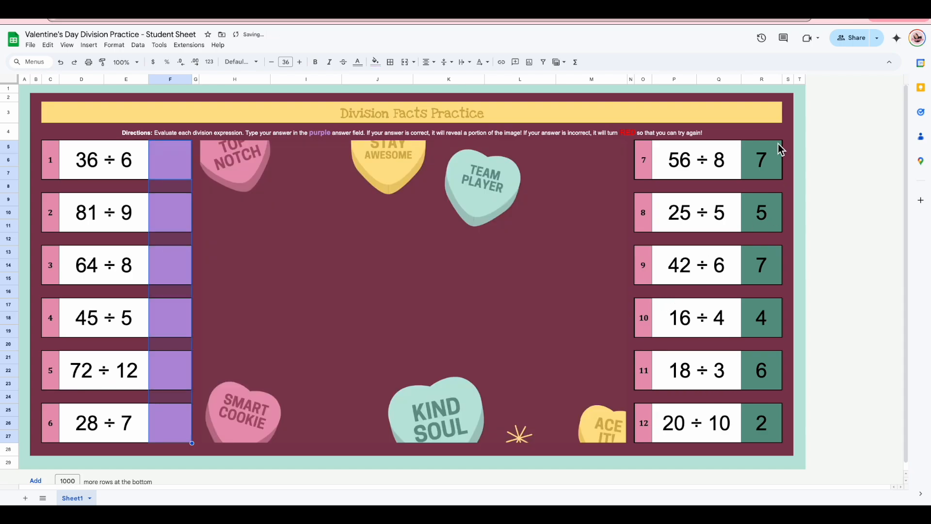
{"action": "left_click", "coordinate": [775, 194]}
{"action": "left_click", "coordinate": [769, 416], "text": "shift"}
{"action": "key", "text": "Delete"}
{"action": "left_click", "coordinate": [854, 411]}
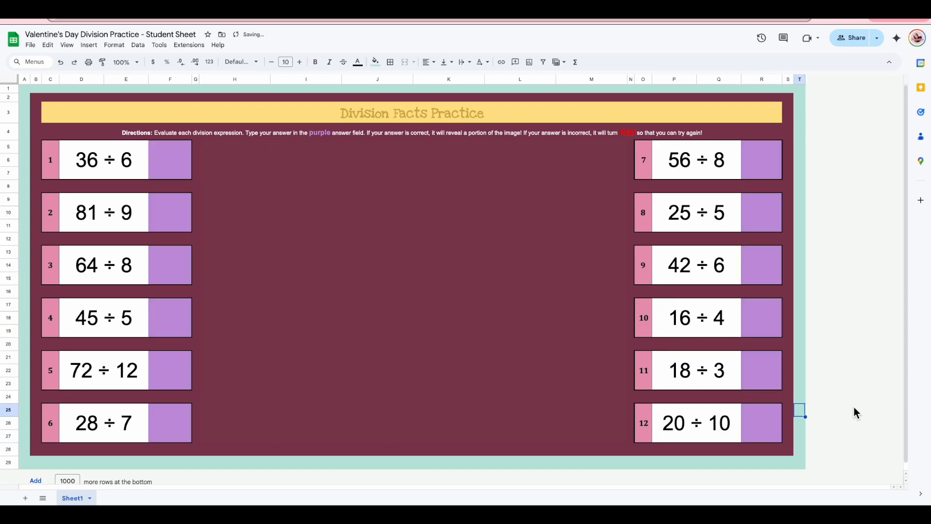